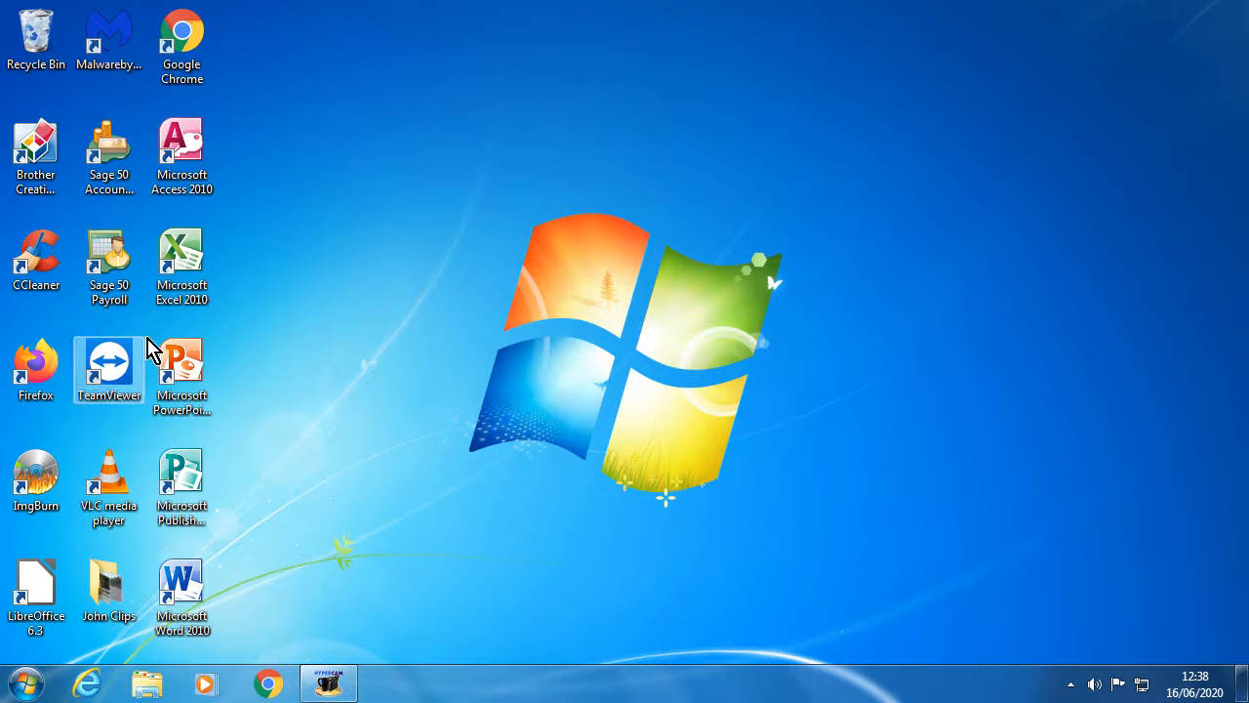
- Find Microsoft Excel 2010 by searching 'EXC' from the Start menu and launch it
mouse_move(197, 265)
left_mouse_down()
mouse_move(330, 266)
mouse_move(514, 306)
mouse_move(200, 269)
left_mouse_up()
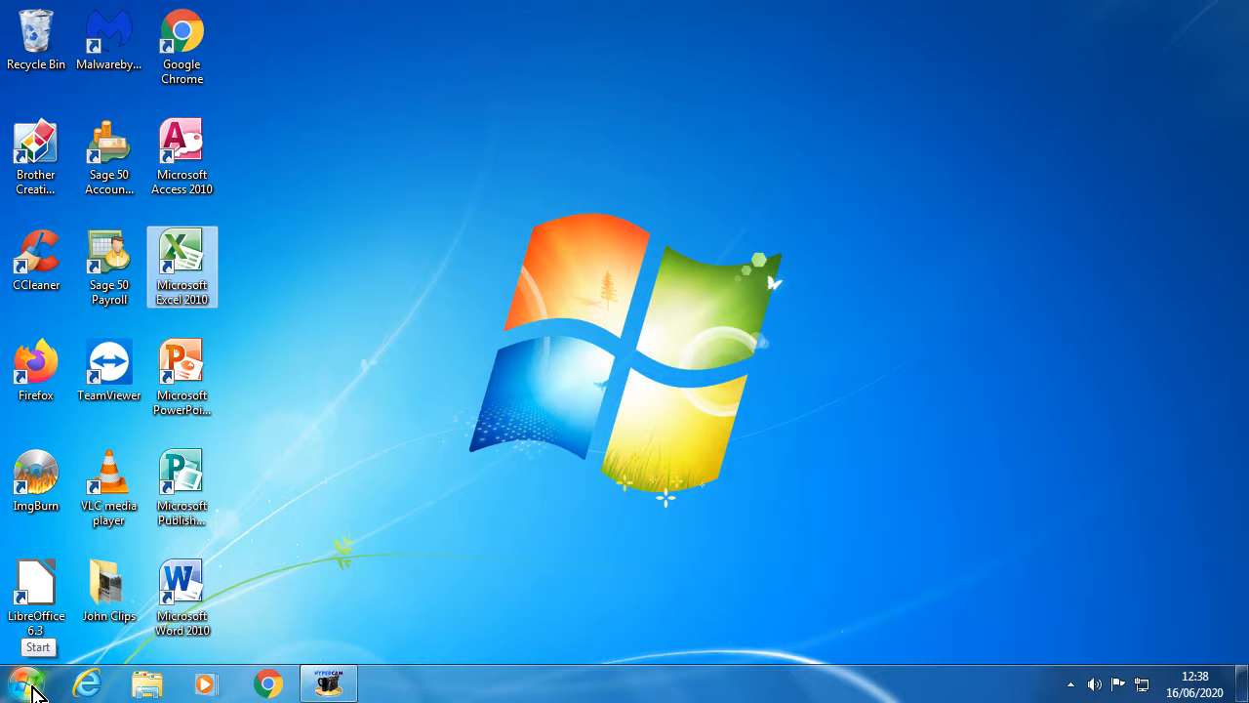
left_click(27, 683)
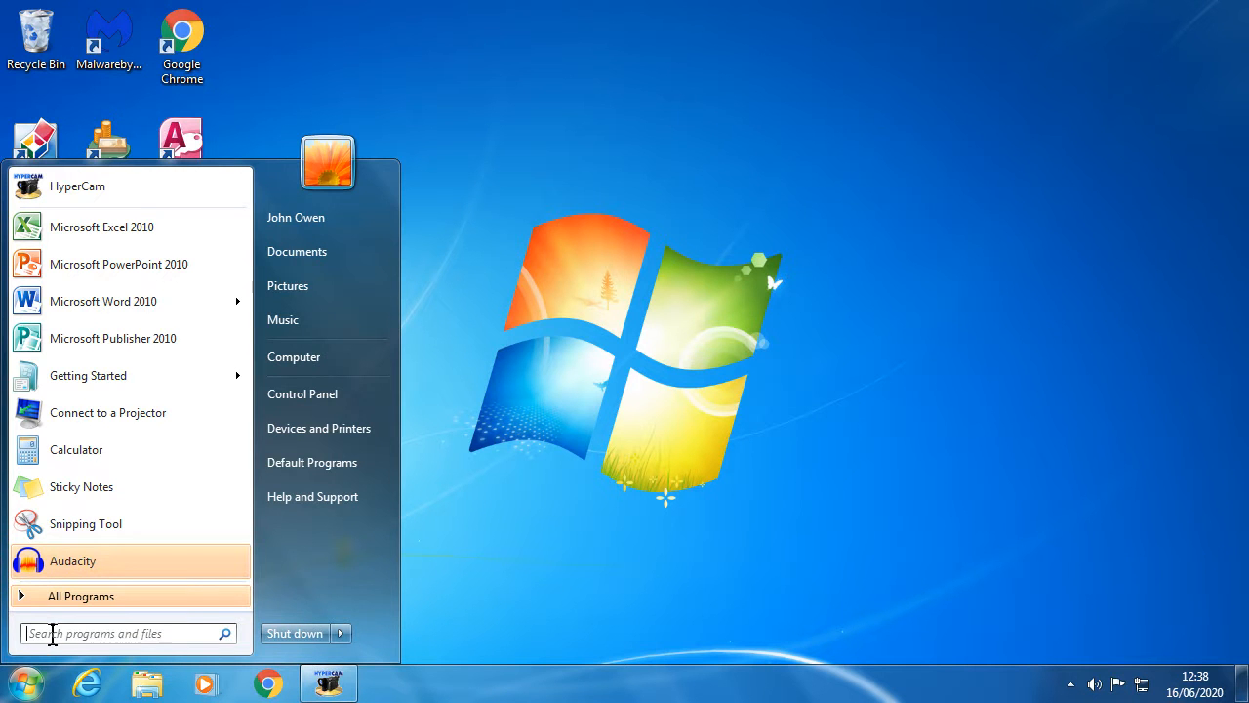
type("EXC")
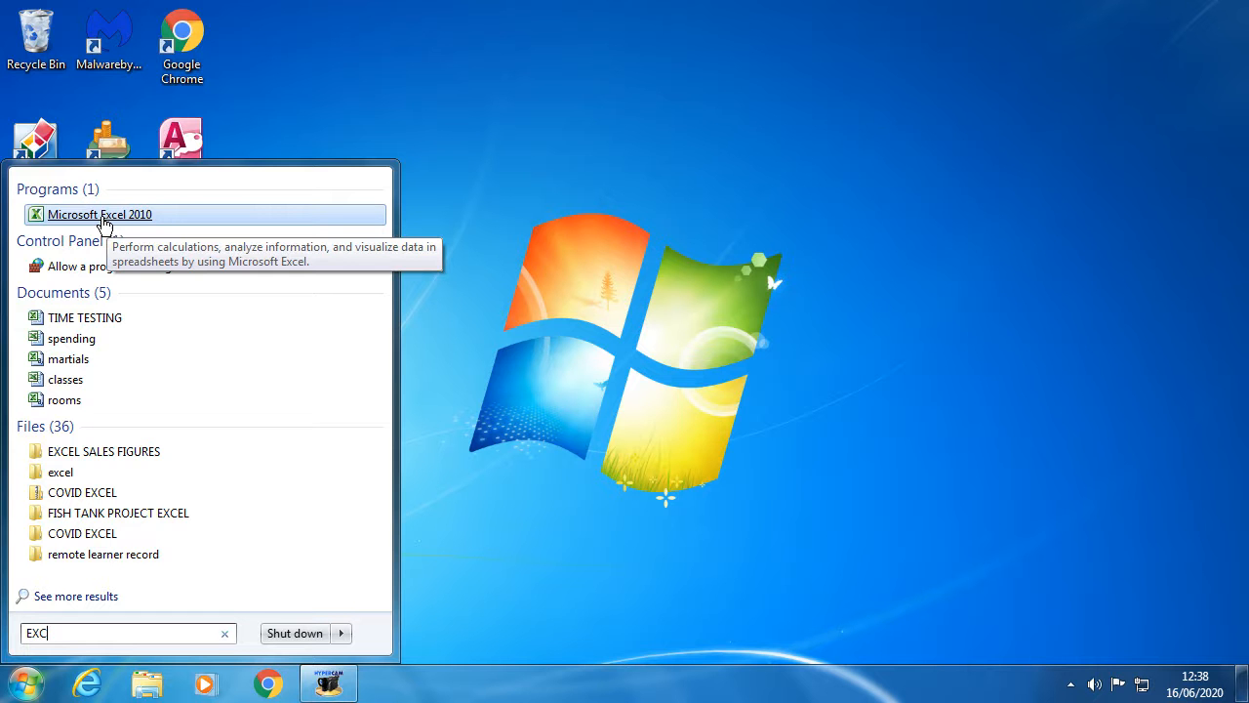
left_click(102, 215)
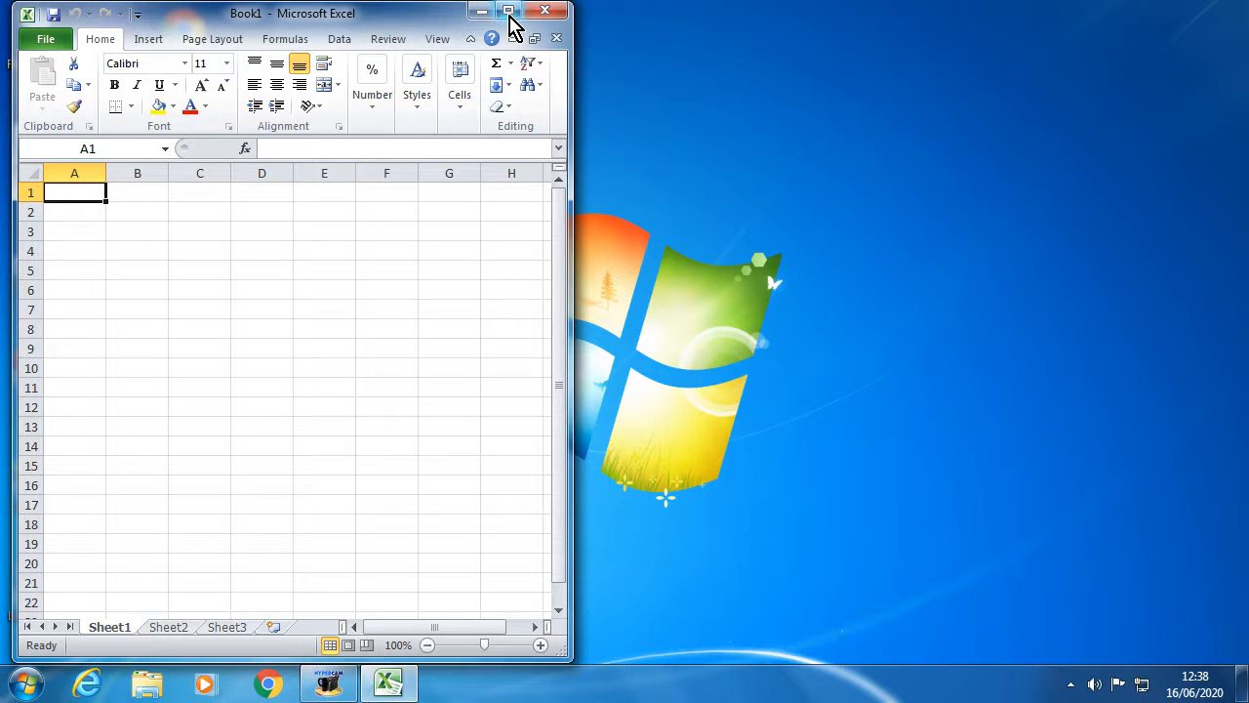
- Maximize the Excel Book1 window, then minimize it to the taskbar
left_click(509, 12)
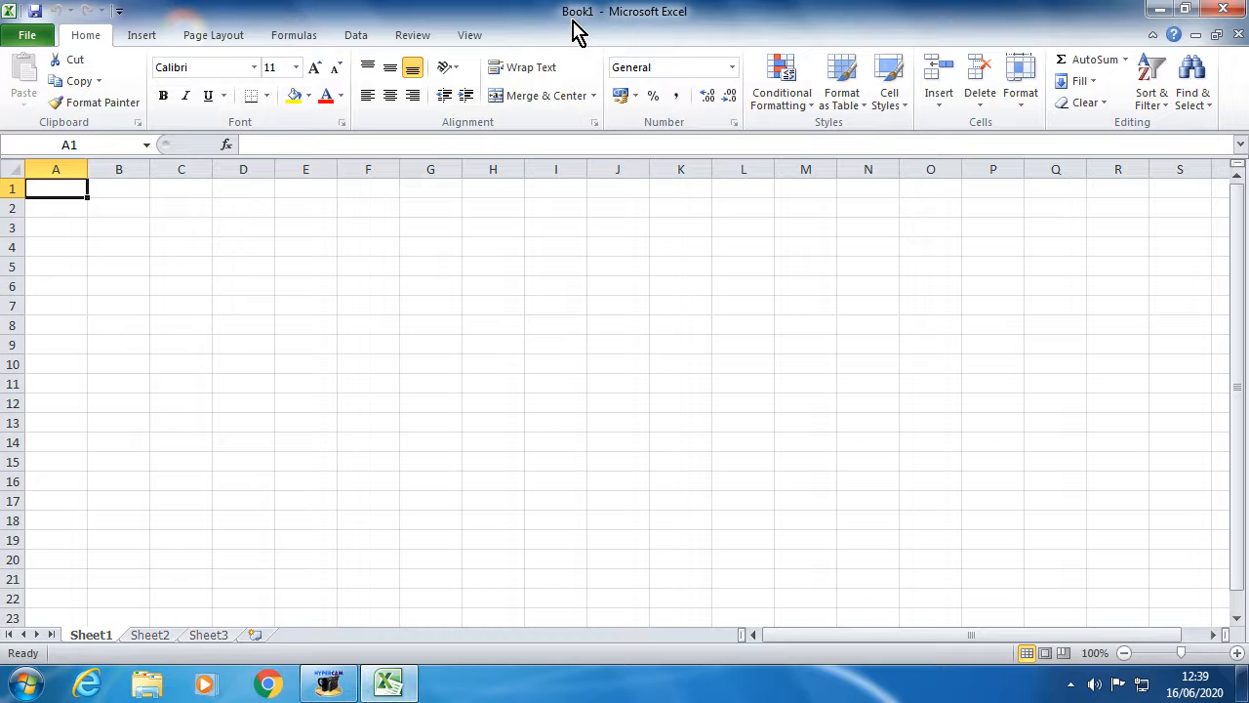
left_click(1160, 14)
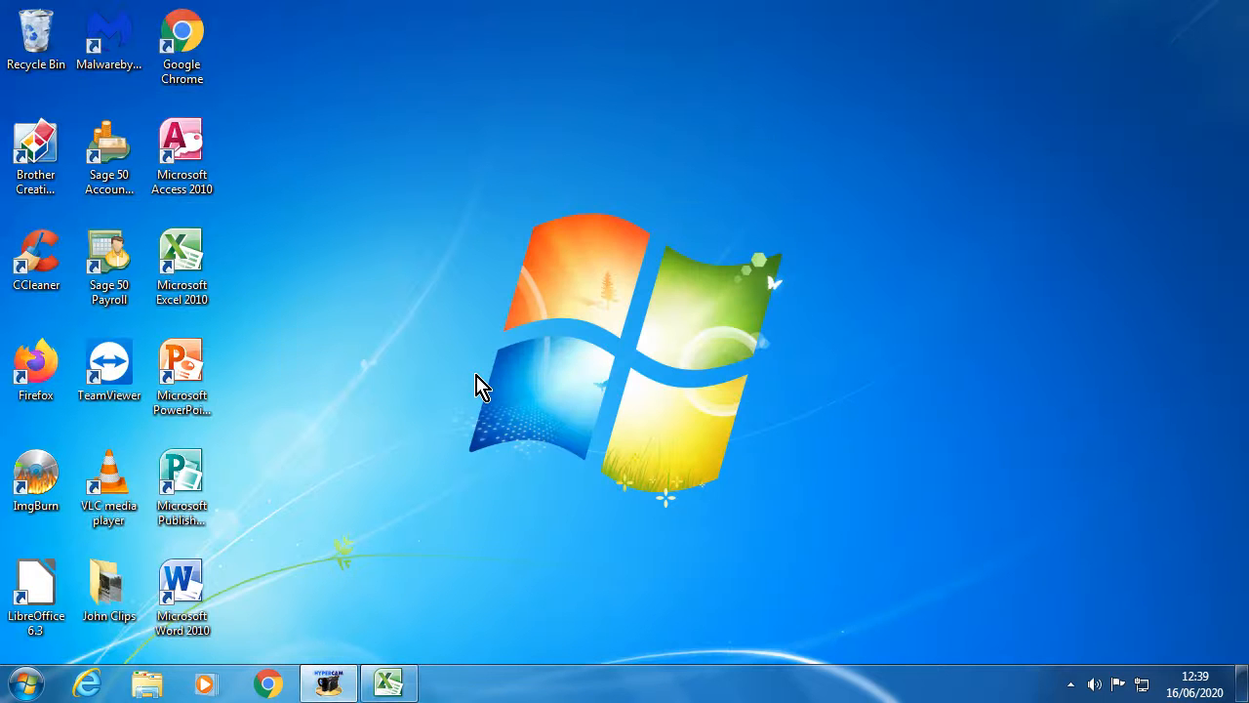
- Open NCU04 T05 R02 SALES FIGURES 2 from S:\FUNCTIONAL SKILLS COURSE\EXCEL SALES FIGURES
left_click(27, 682)
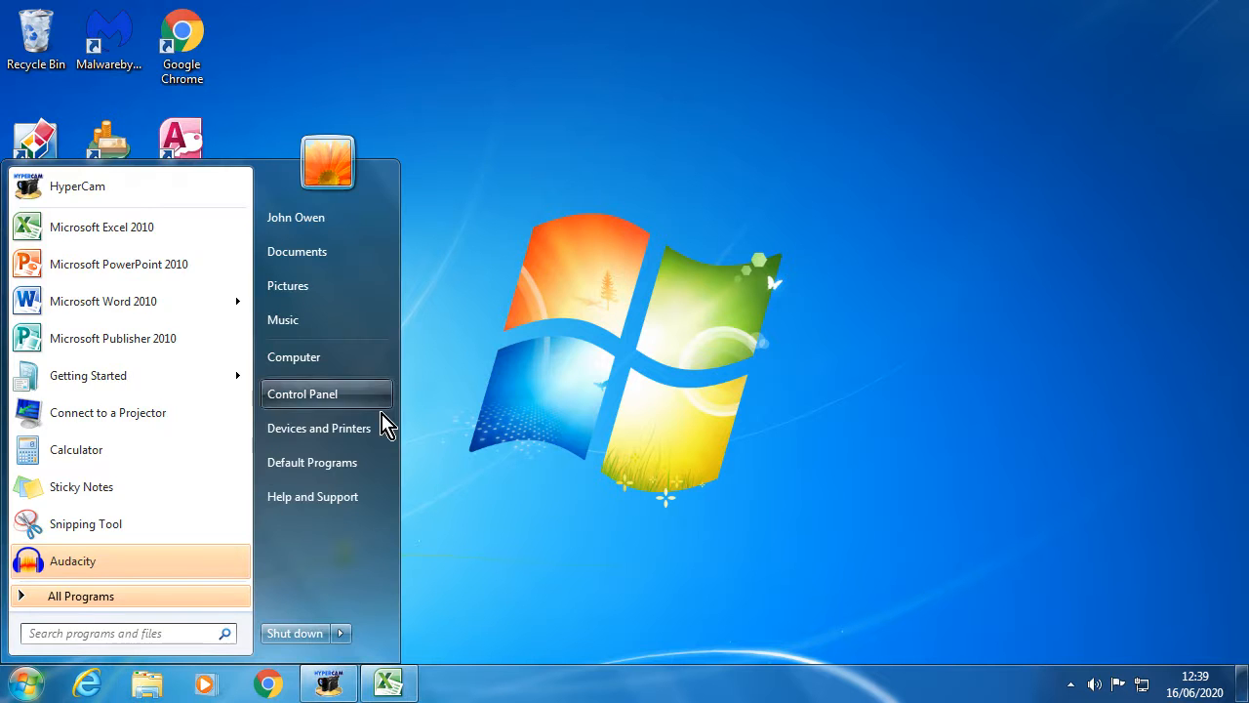
left_click(380, 357)
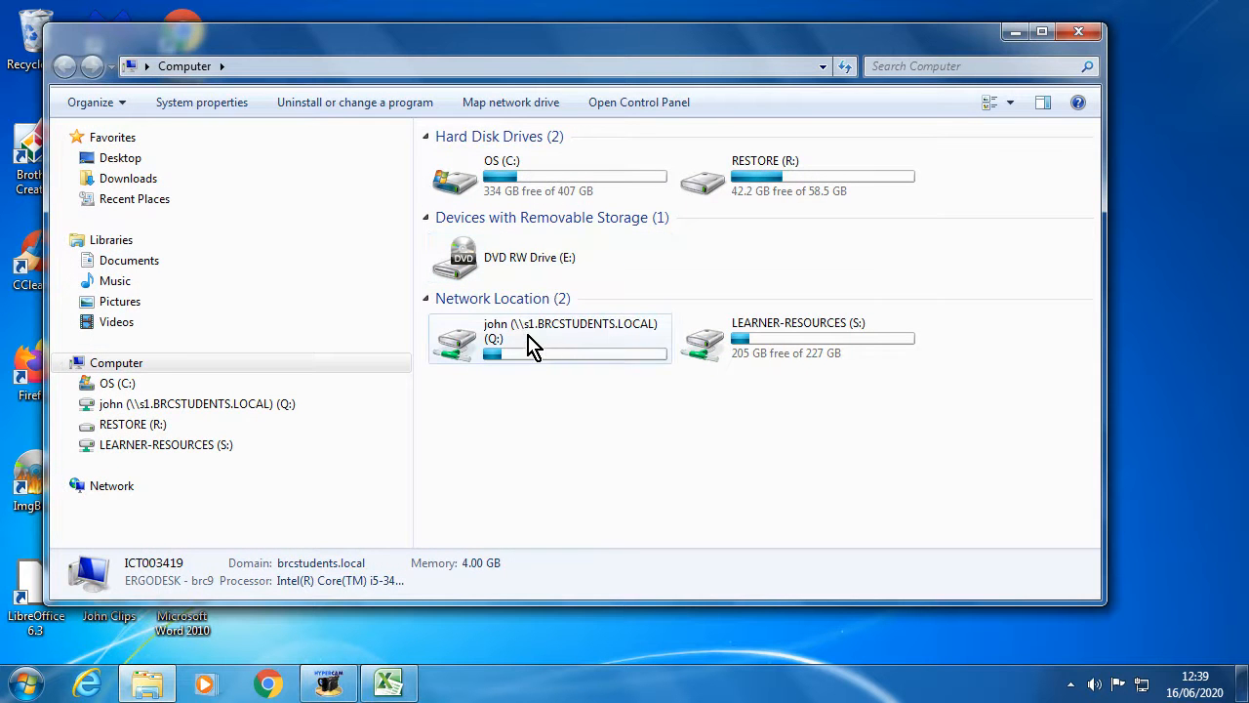
double_click(766, 346)
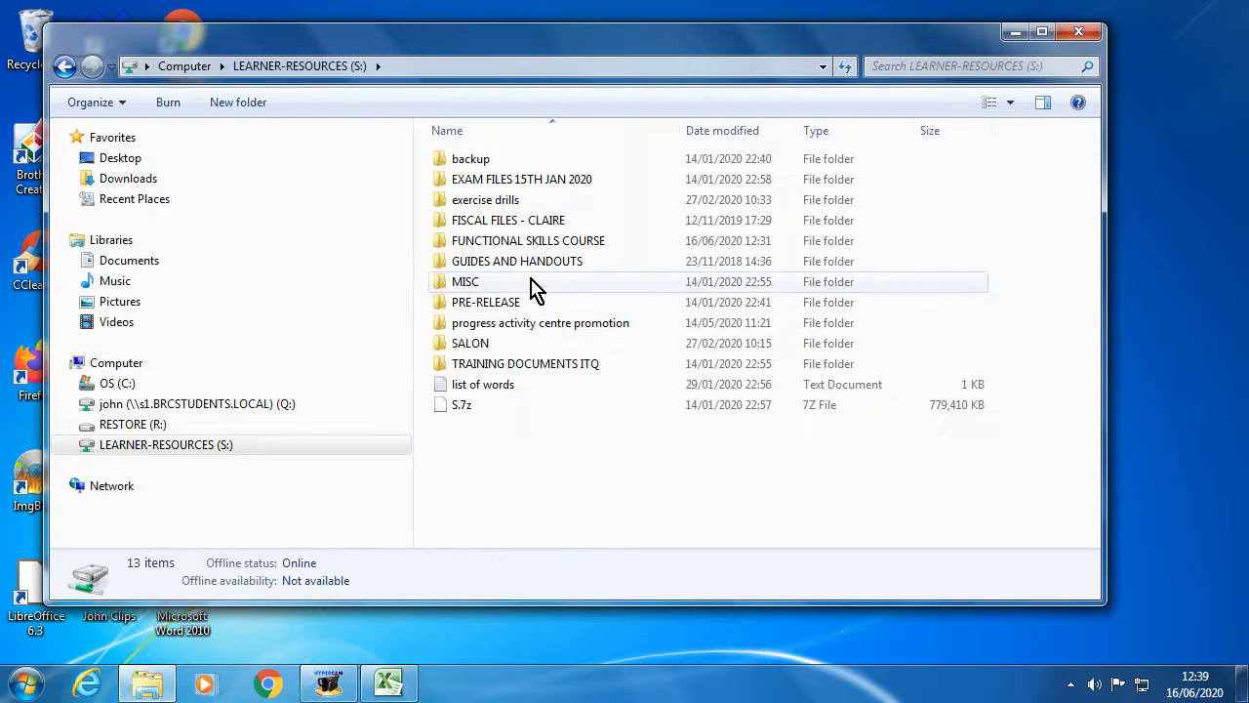
double_click(480, 241)
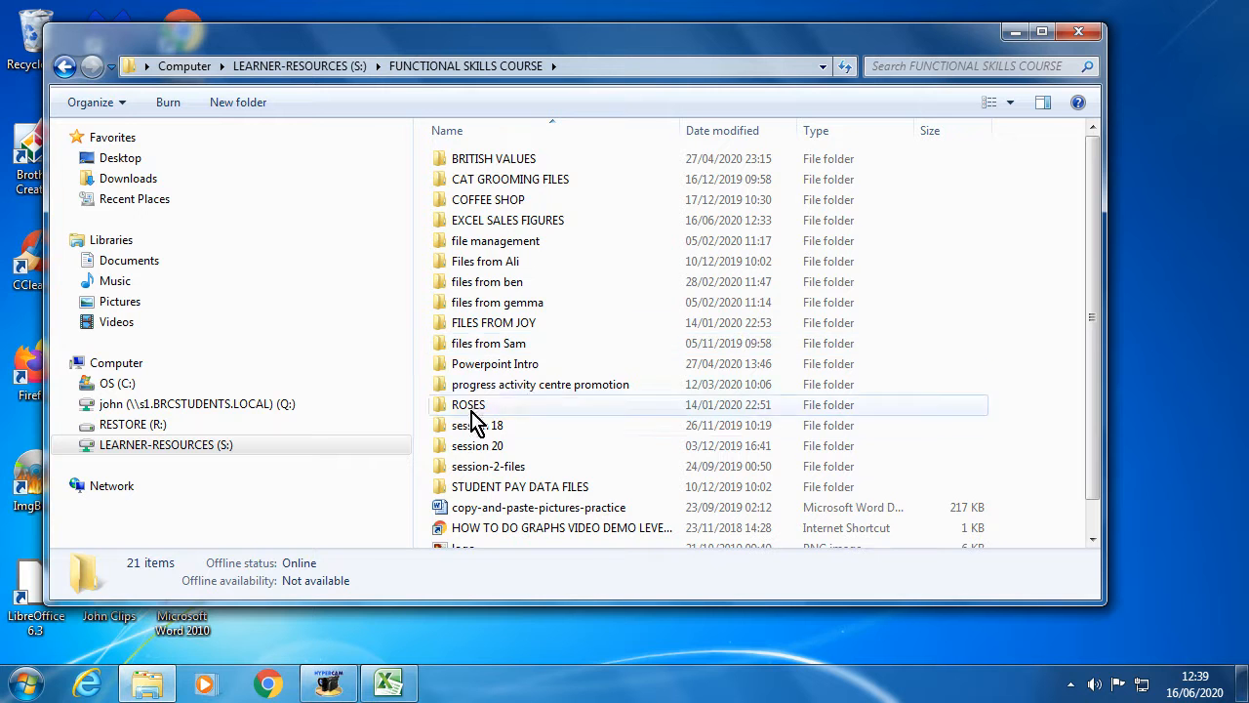
double_click(492, 221)
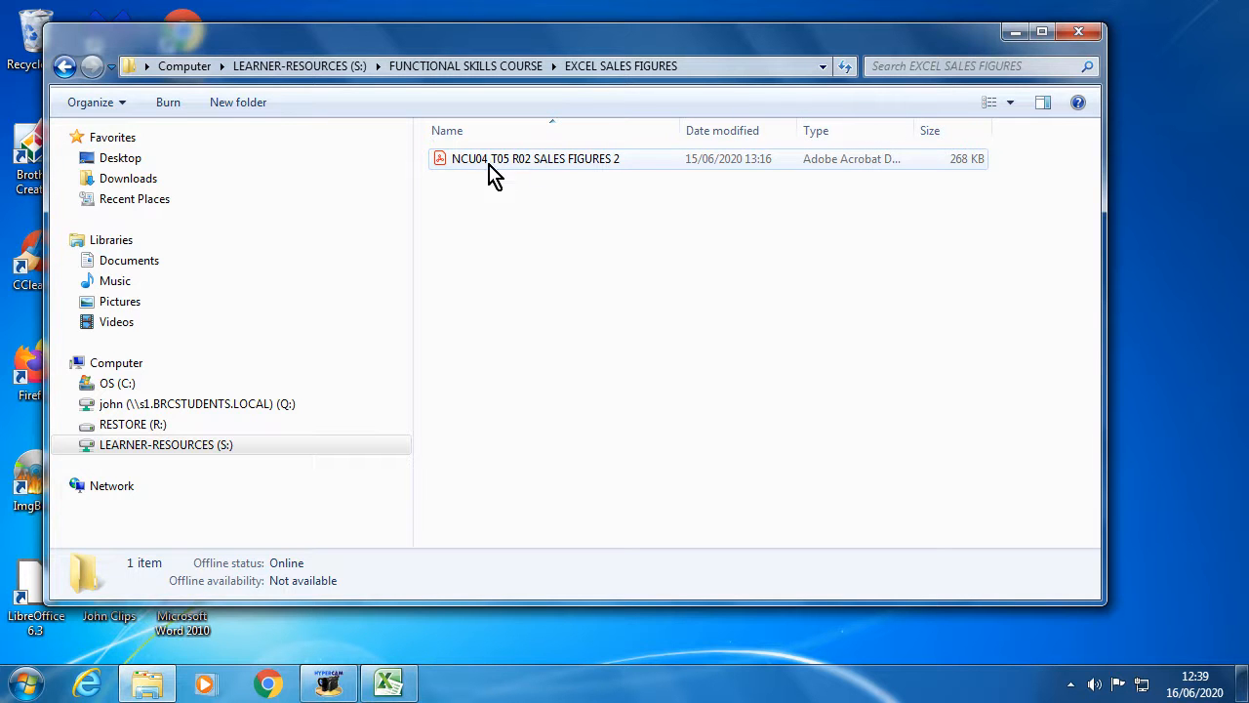
double_click(524, 169)
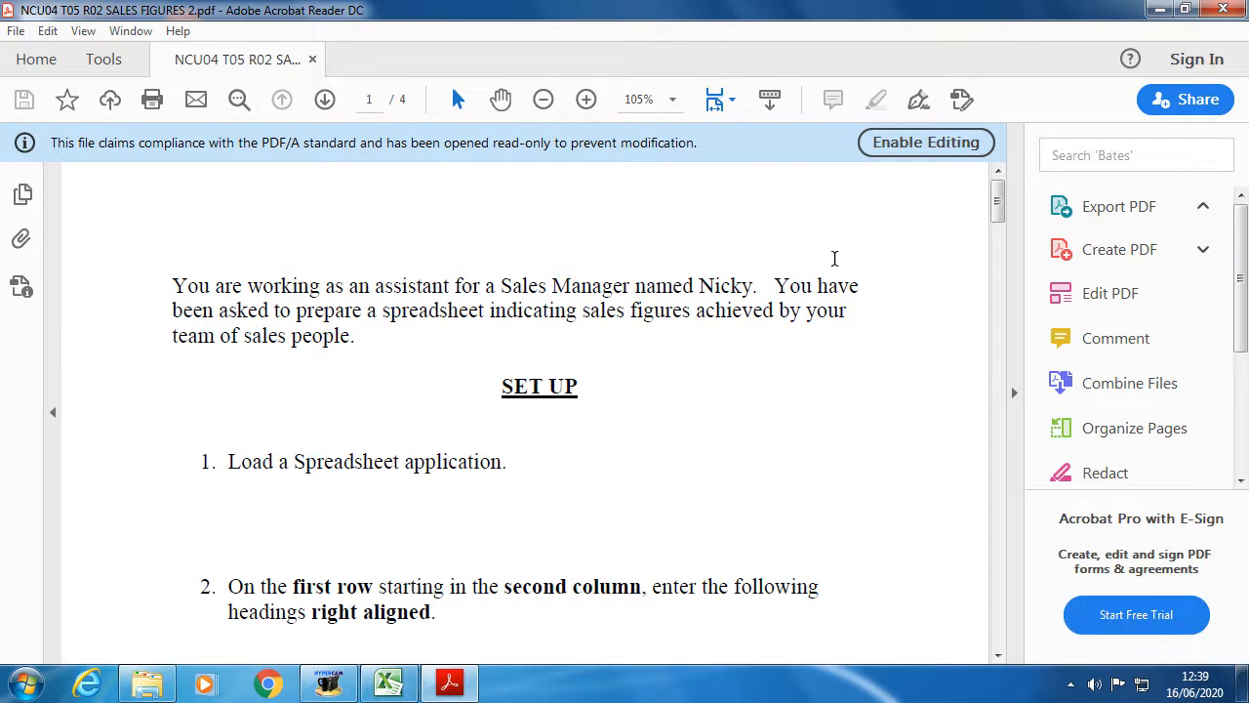
- Collapse the Export PDF tools pane and read through the task's opening paragraph
left_click(1112, 208)
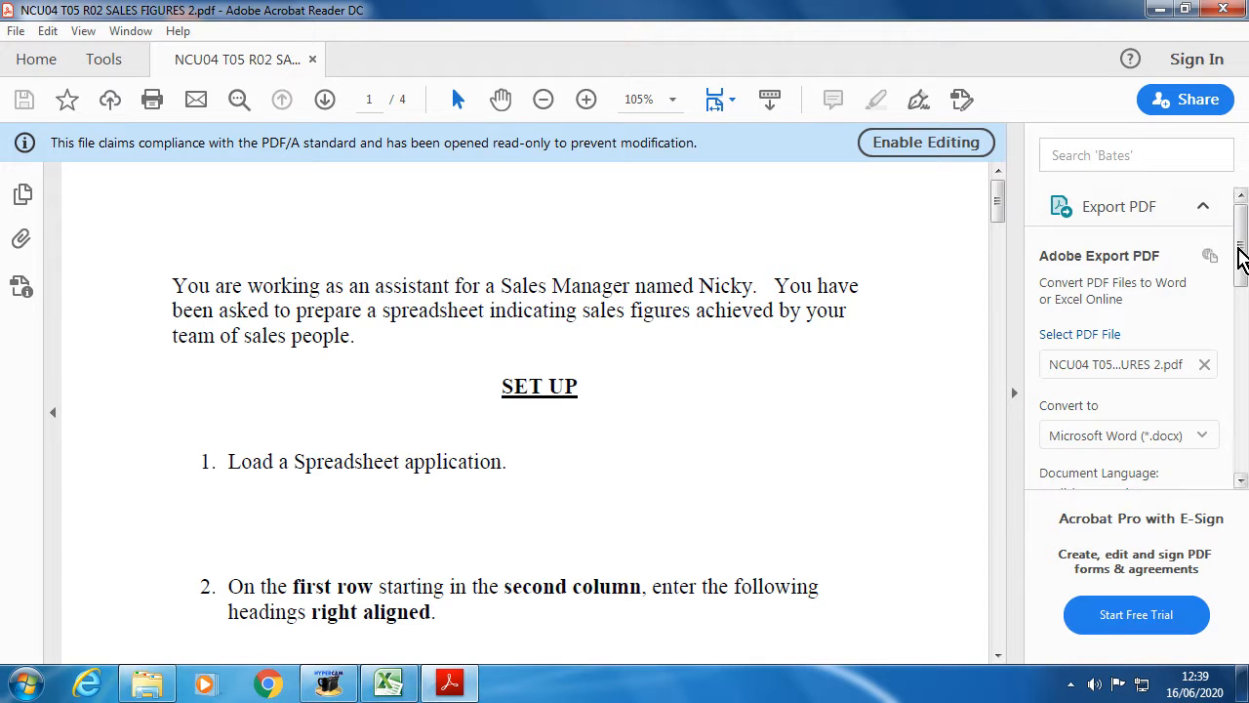
left_click(1014, 388)
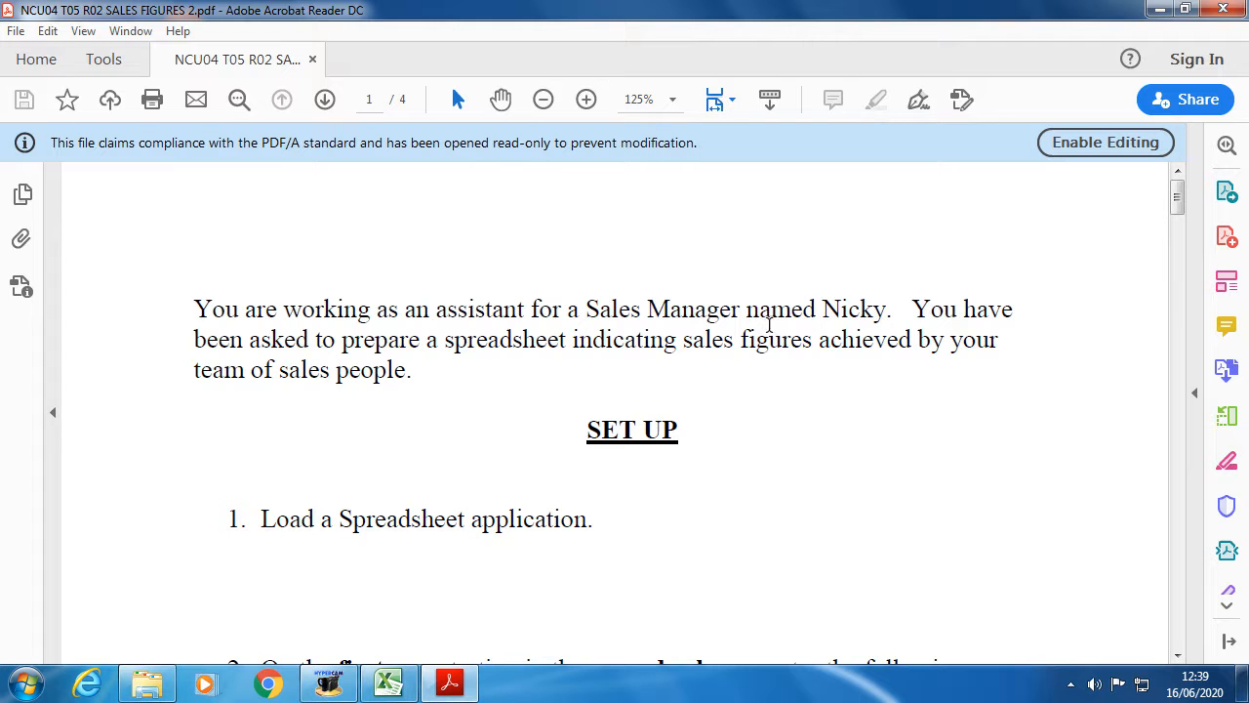
left_click_drag(195, 305, 410, 375)
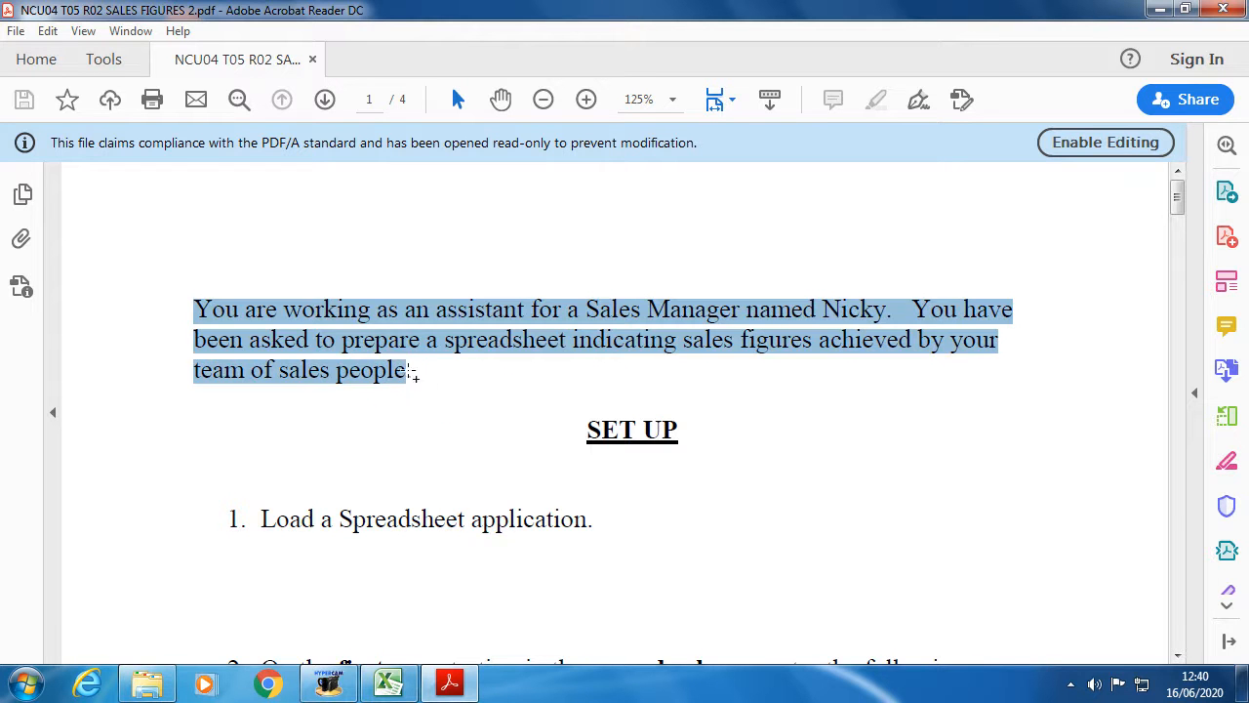
left_click(226, 317)
left_click(409, 379)
scroll(459, 420, "down", 5)
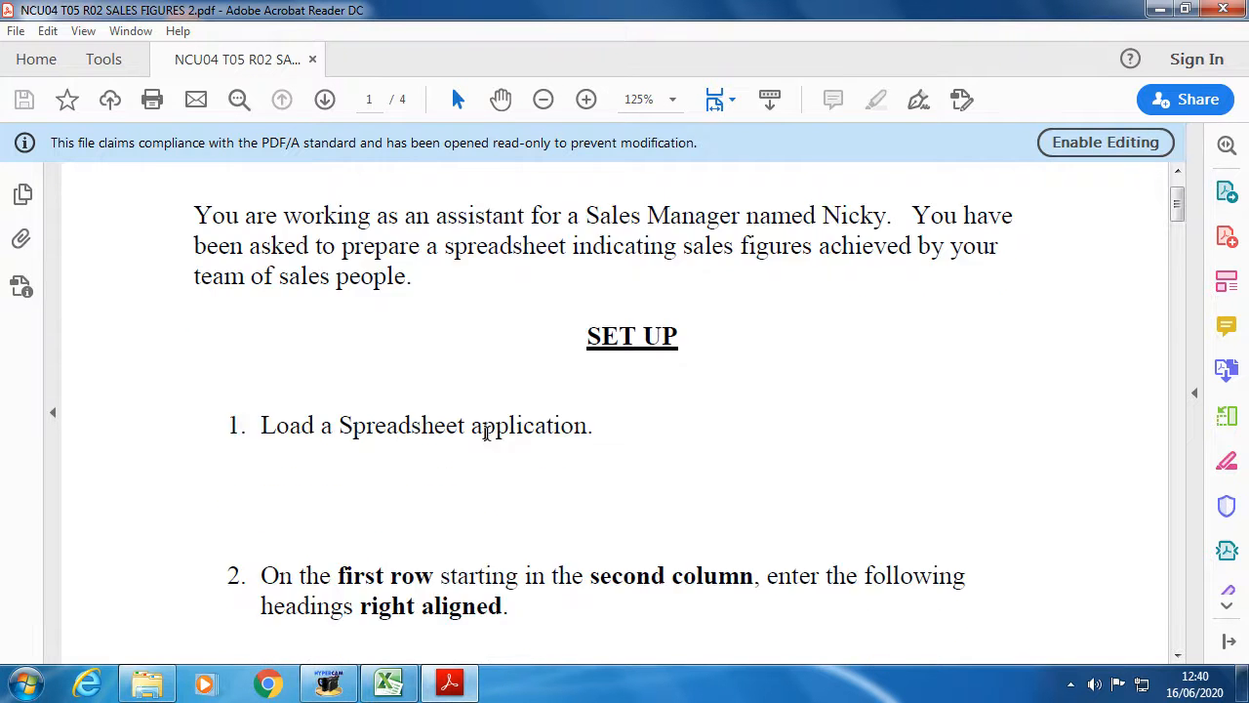
scroll(488, 438, "up", 2)
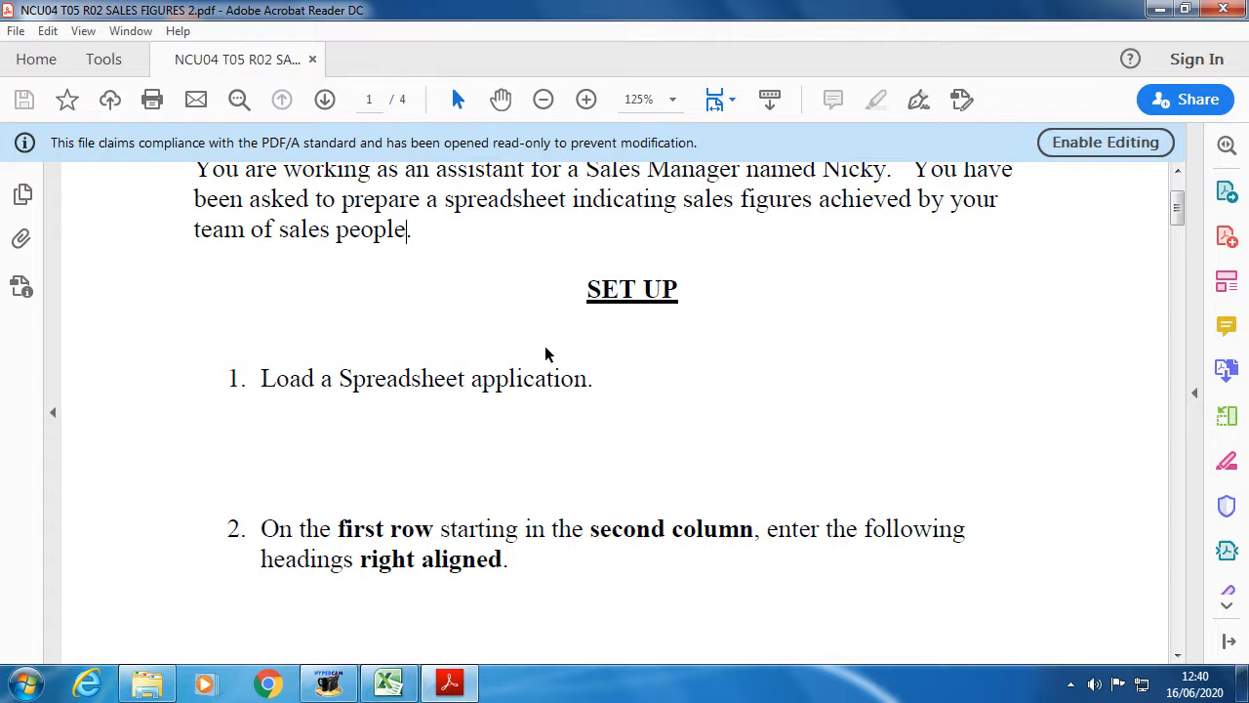
left_click_drag(585, 289, 689, 289)
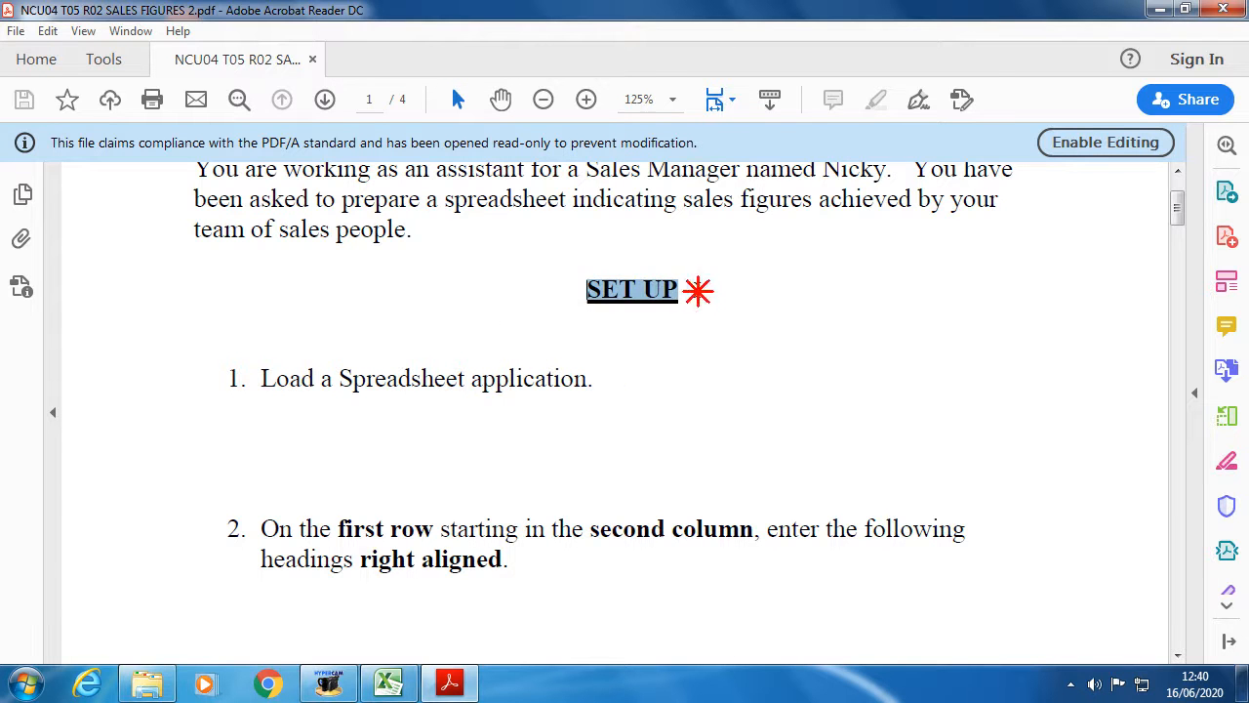
- Scroll down the task sheet, highlighting the CALCULATIONS and CHANGES TO THE SPREADSHEET headings
scroll(577, 346, "down", 2)
scroll(576, 345, "down", 20)
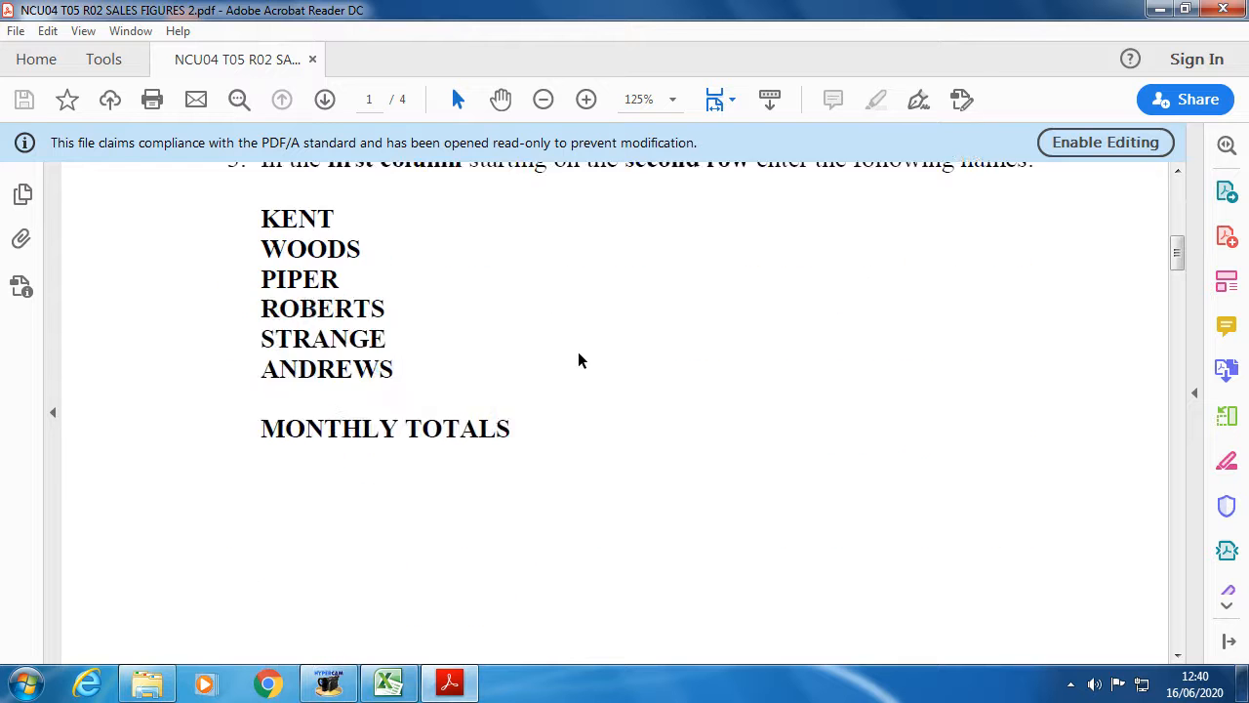
scroll(580, 374, "down", 2)
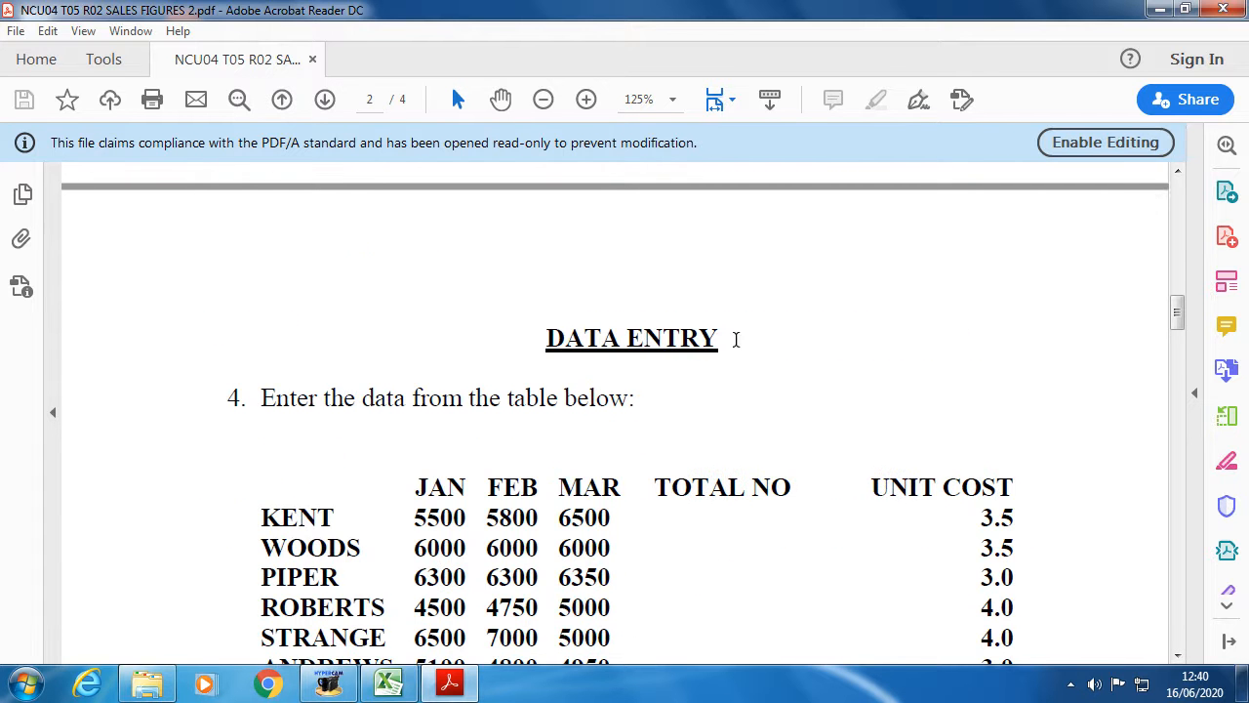
scroll(711, 371, "down", 16)
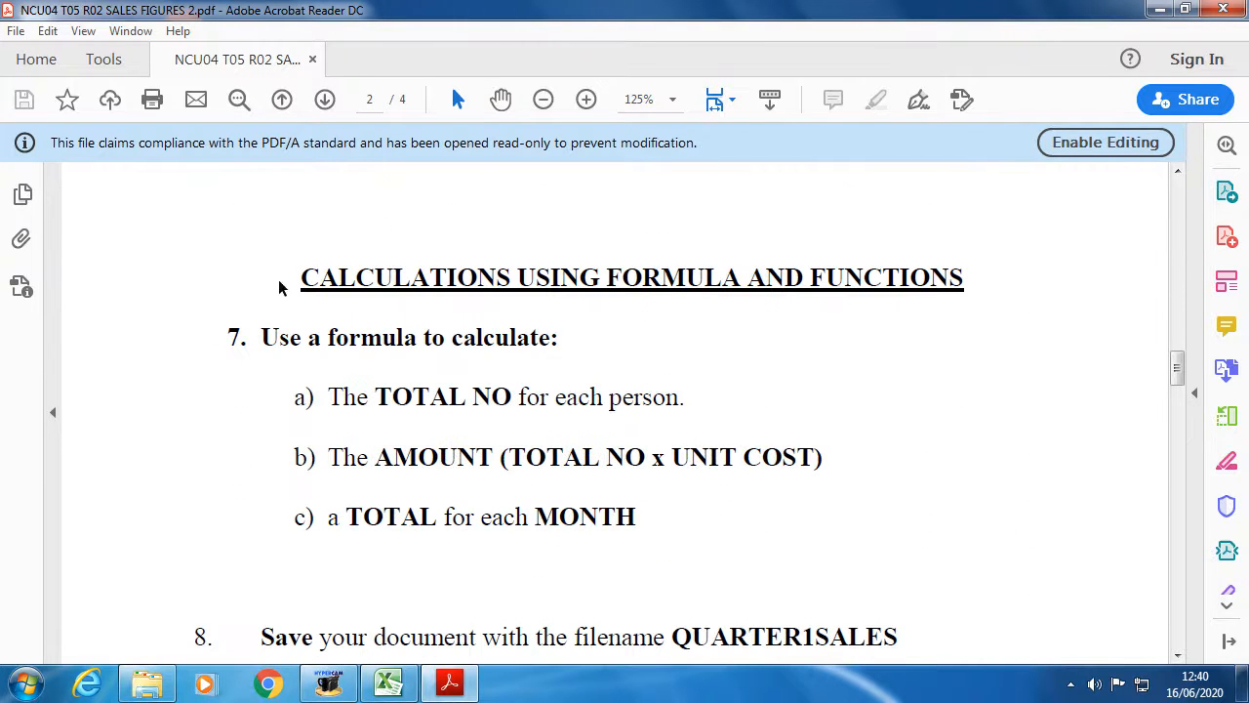
left_click_drag(966, 277, 296, 277)
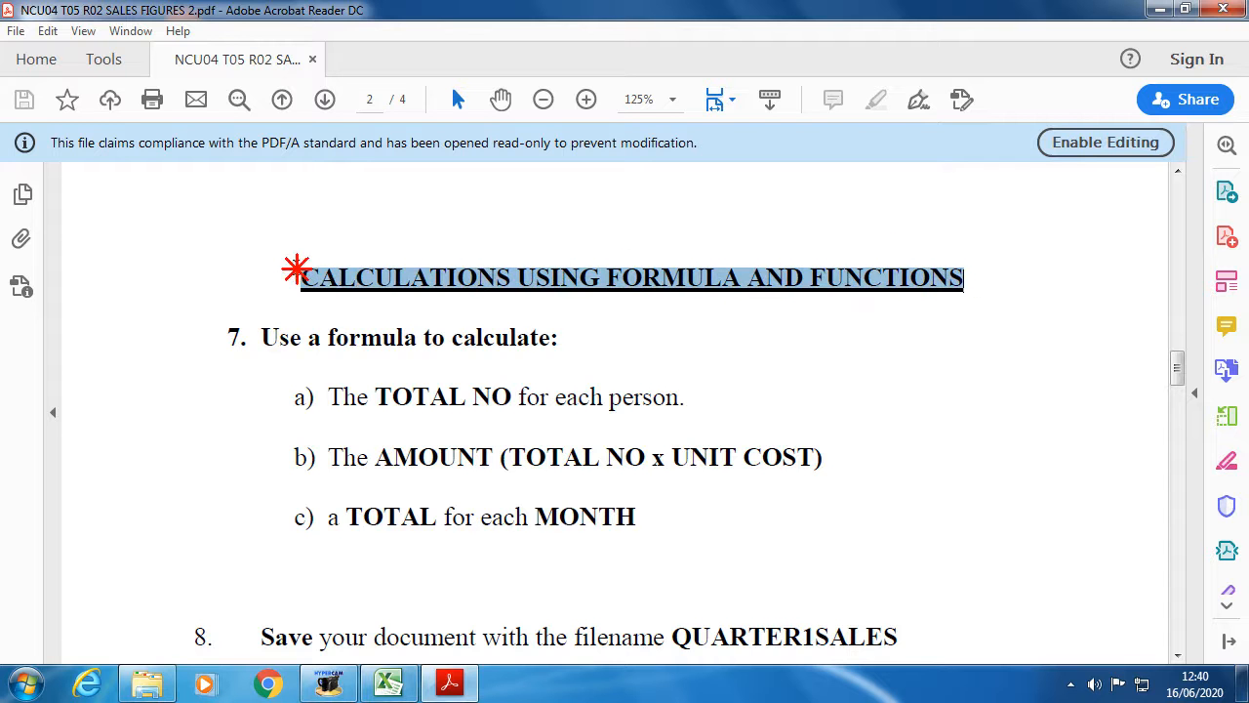
scroll(478, 391, "down", 15)
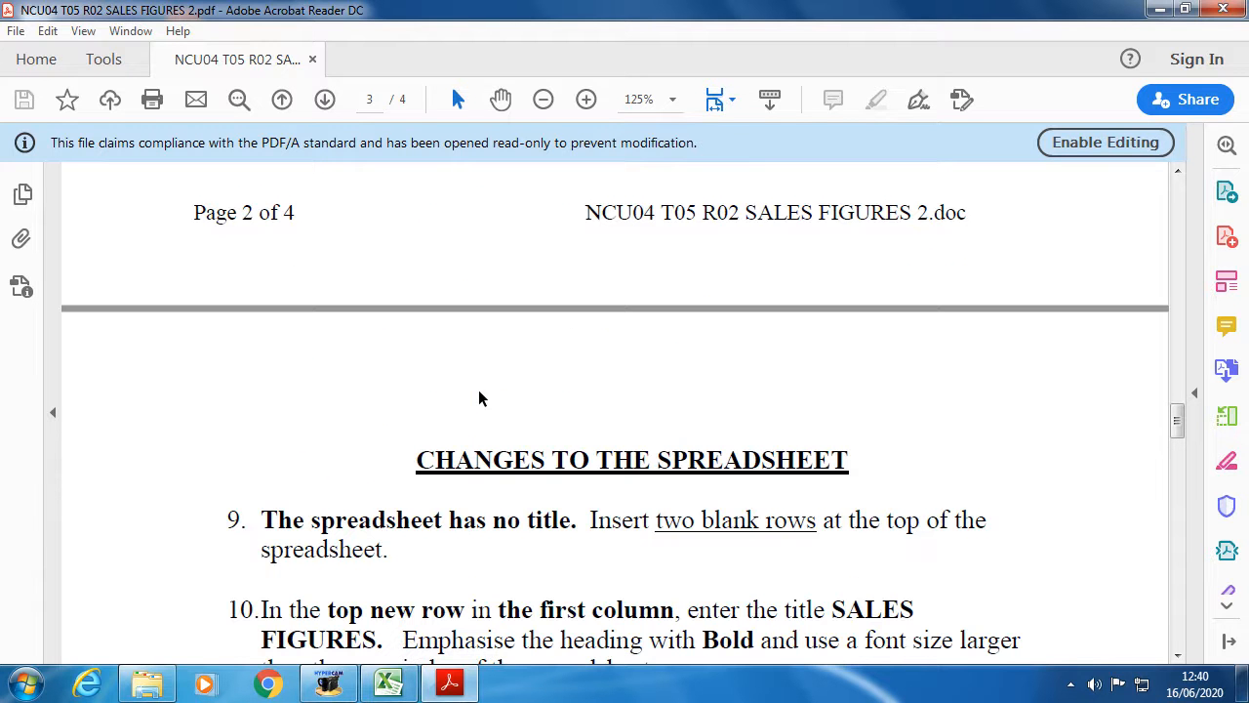
left_click_drag(413, 457, 848, 472)
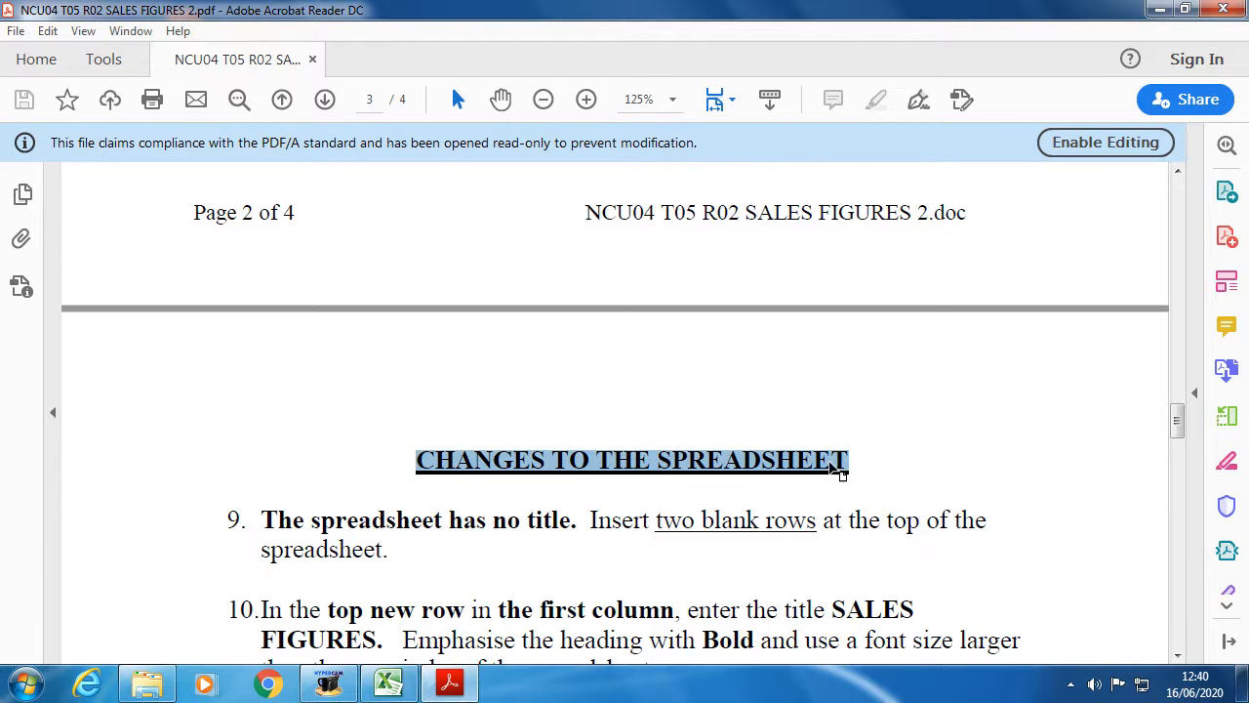
scroll(788, 455, "down", 15)
scroll(704, 432, "down", 10)
left_click_drag(480, 256, 785, 254)
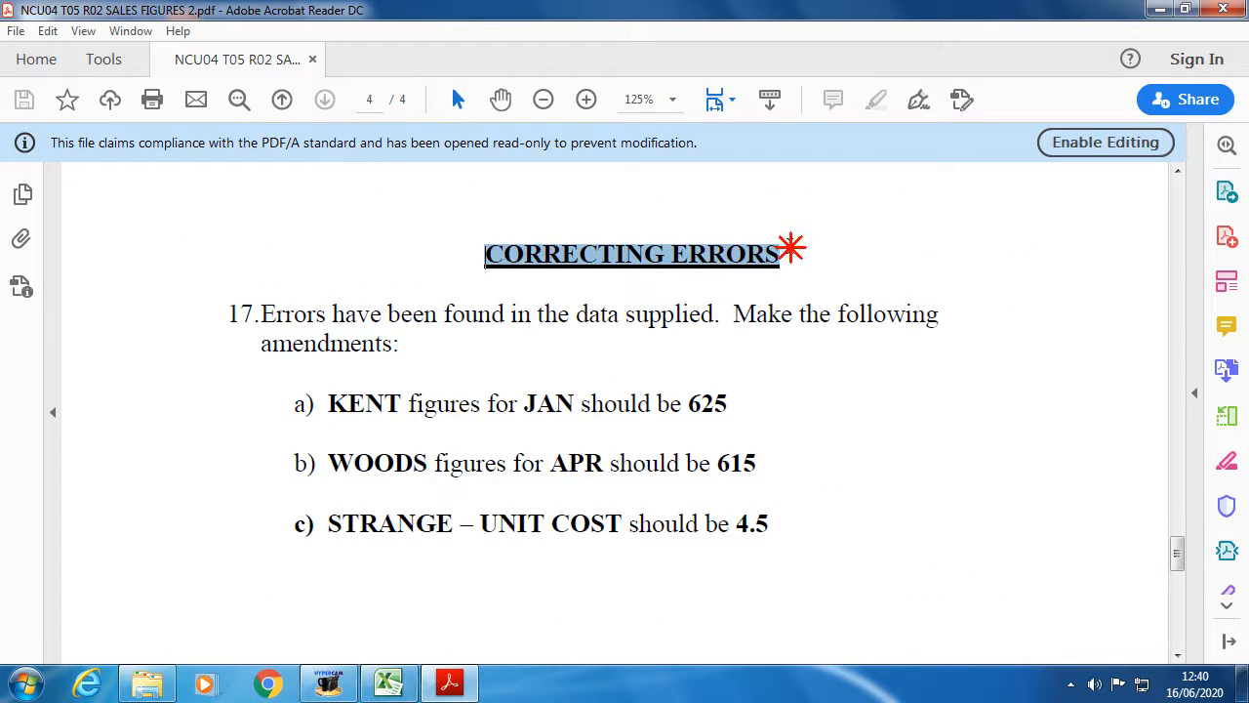
scroll(482, 221, "down", 11)
left_click_drag(488, 187, 771, 190)
scroll(709, 341, "down", 5)
scroll(701, 378, "down", 3)
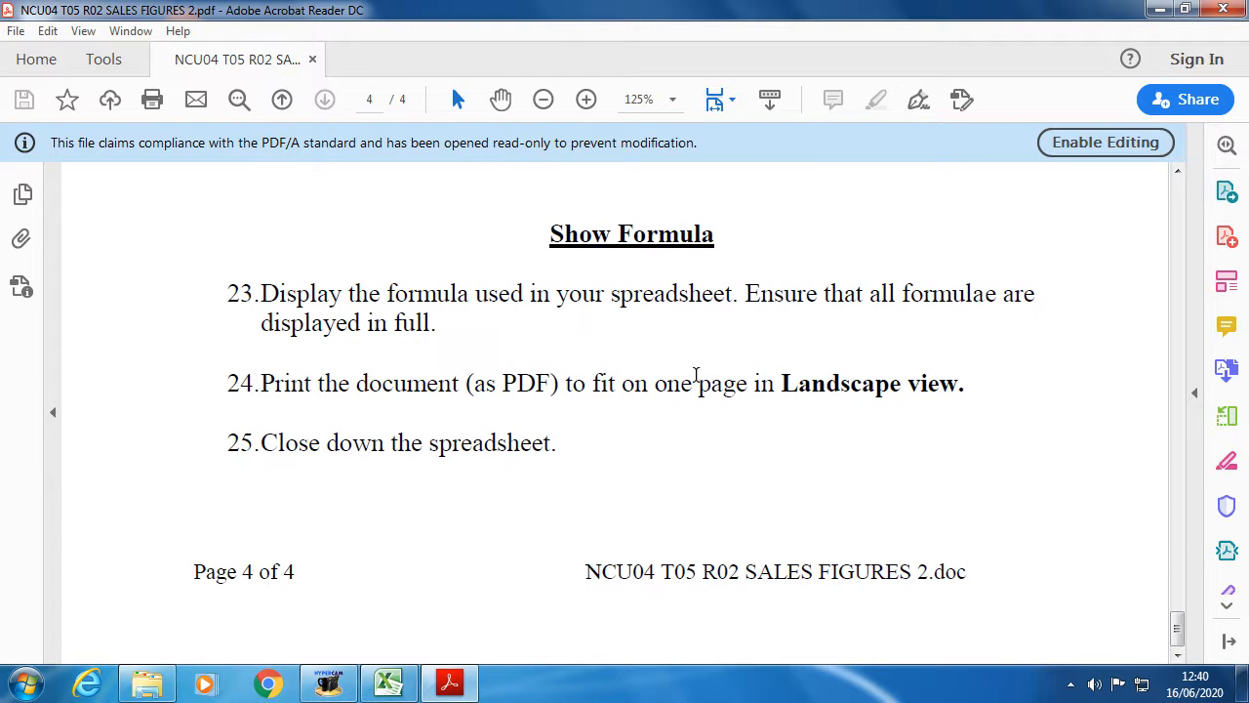
left_click_drag(543, 233, 785, 238)
left_click(566, 344)
- Scroll back up to the SET UP heading at the top of page 1
scroll(300, 492, "up", 4)
scroll(298, 501, "up", 15)
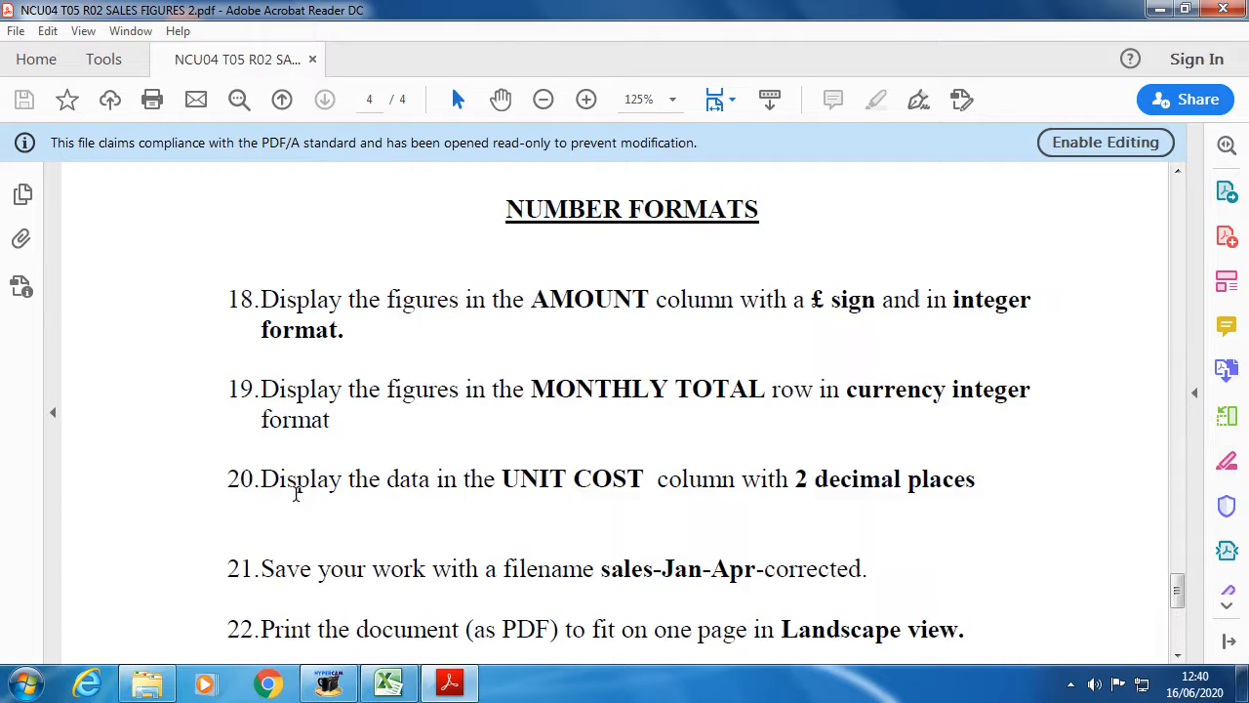
scroll(298, 500, "up", 12)
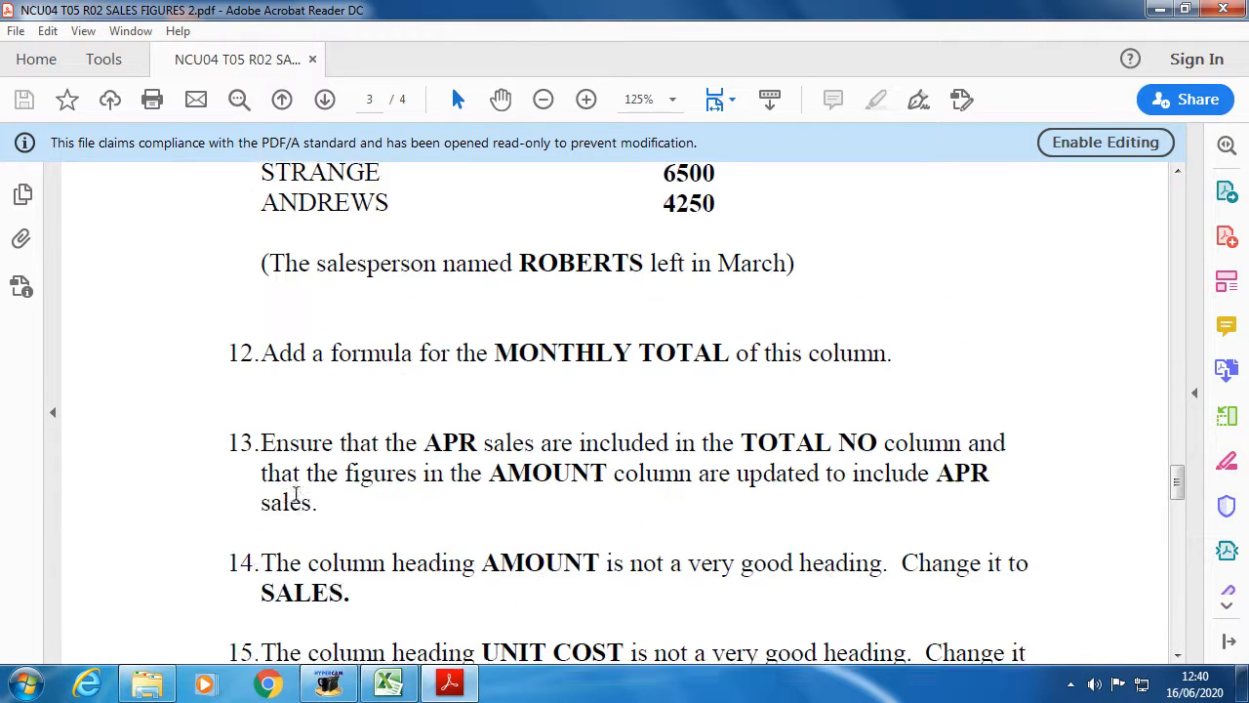
scroll(295, 493, "up", 12)
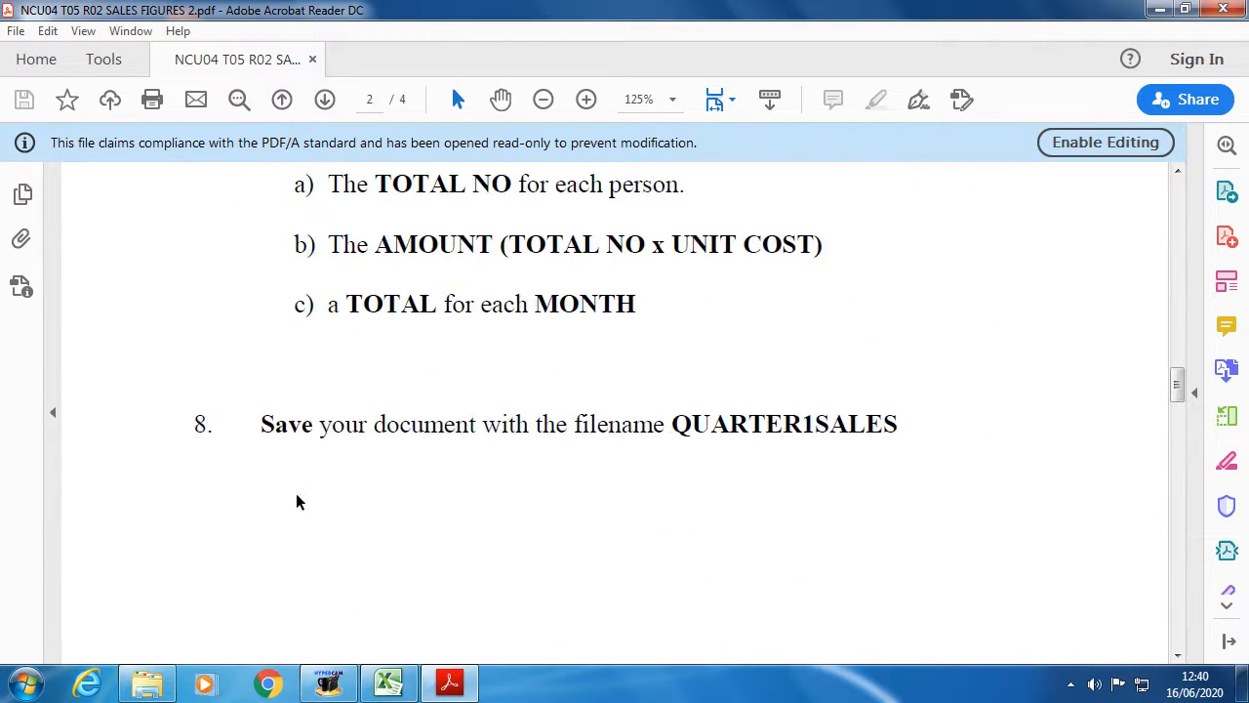
scroll(295, 493, "up", 12)
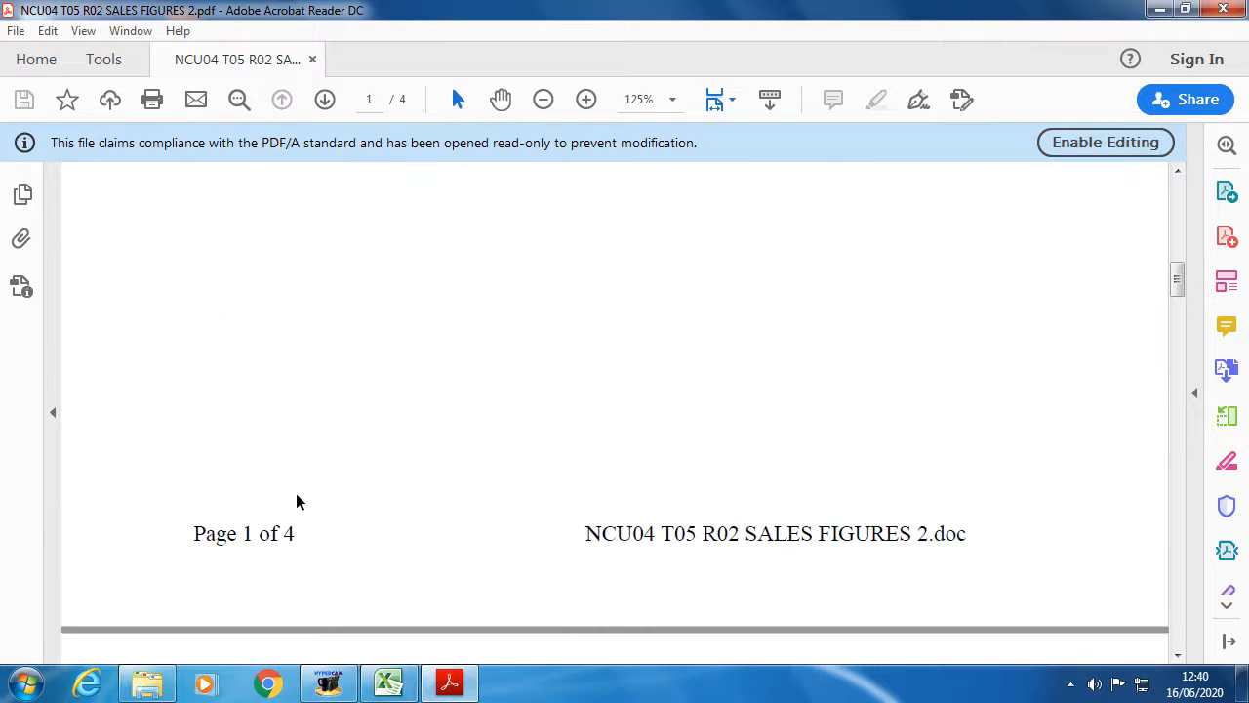
scroll(295, 493, "up", 5)
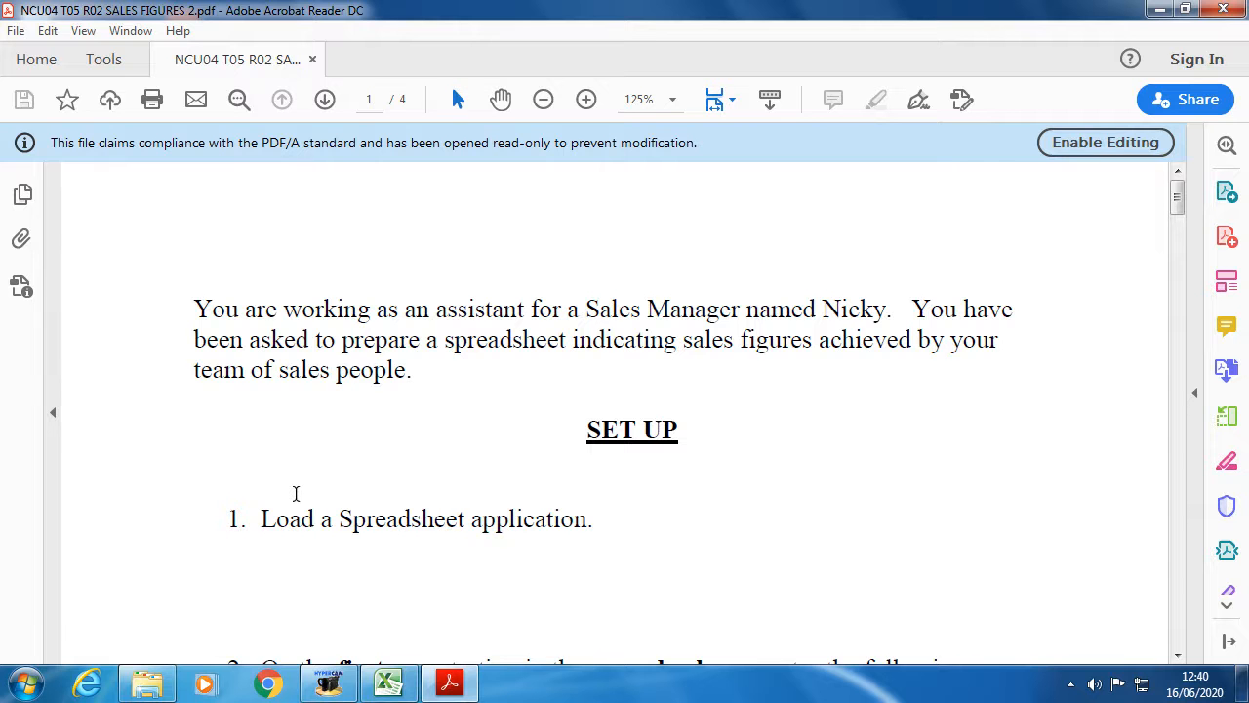
scroll(439, 483, "down", 3)
scroll(315, 401, "up", 3)
scroll(315, 401, "down", 15)
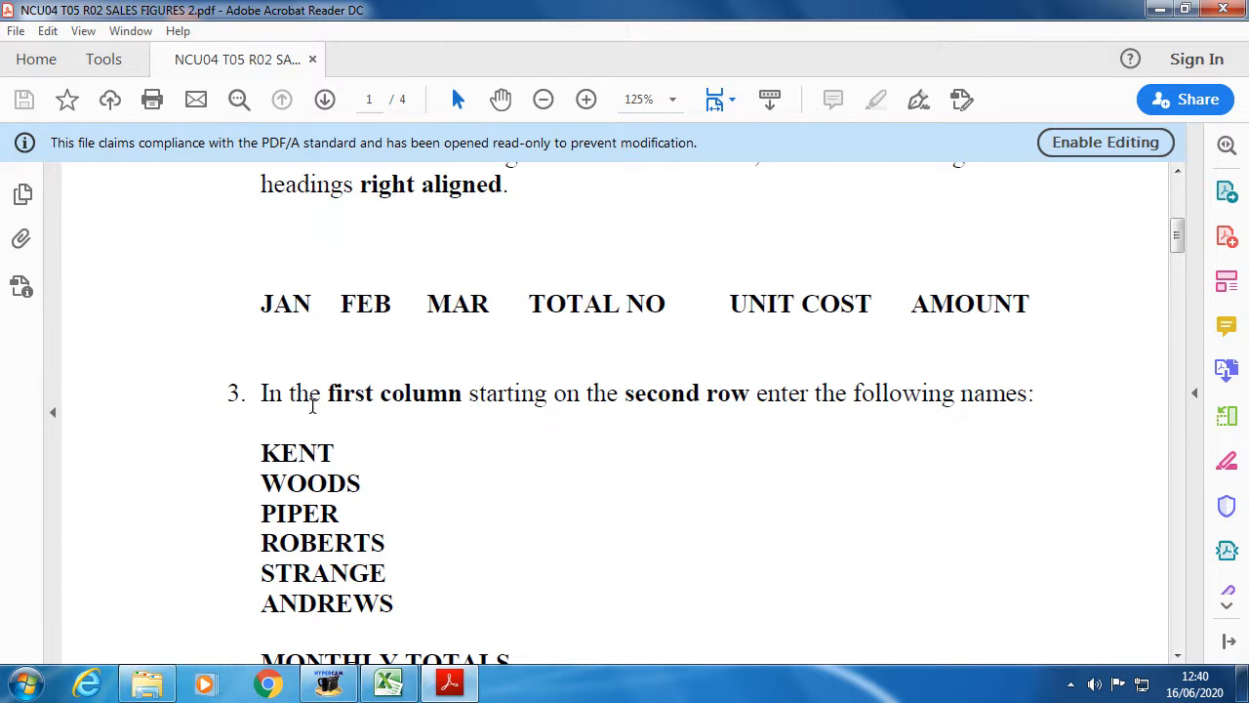
scroll(311, 408, "up", 10)
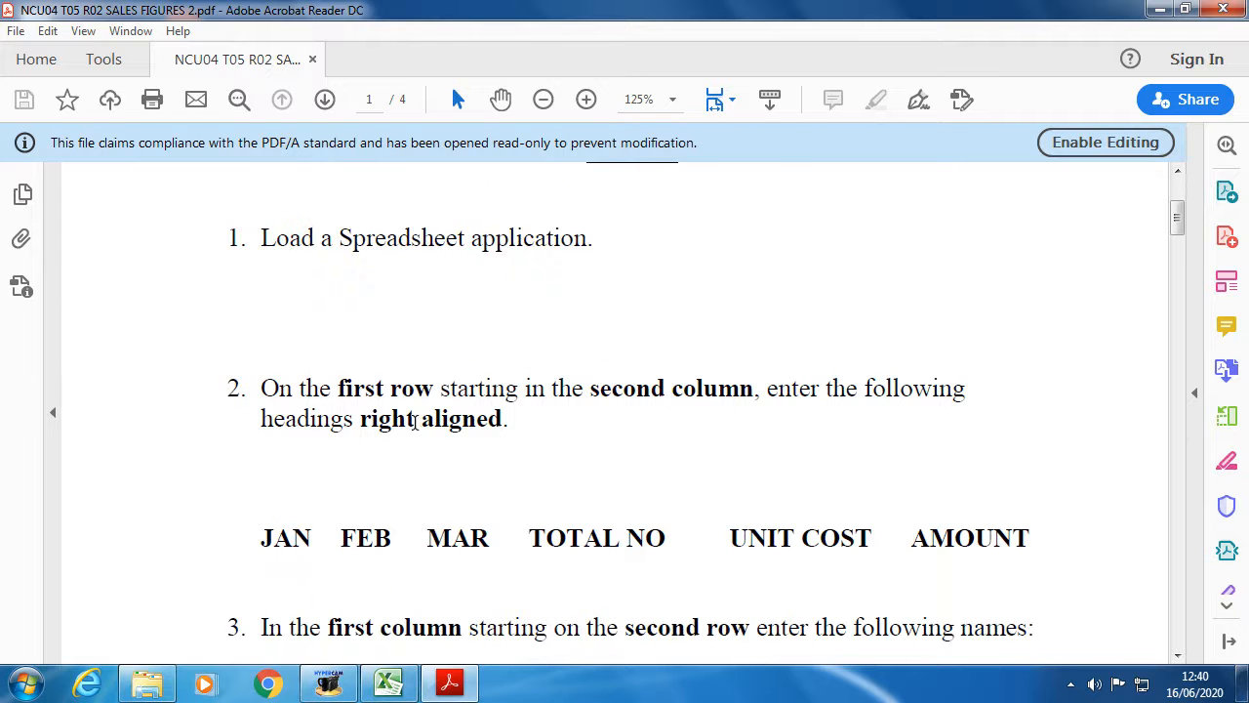
scroll(410, 418, "up", 2)
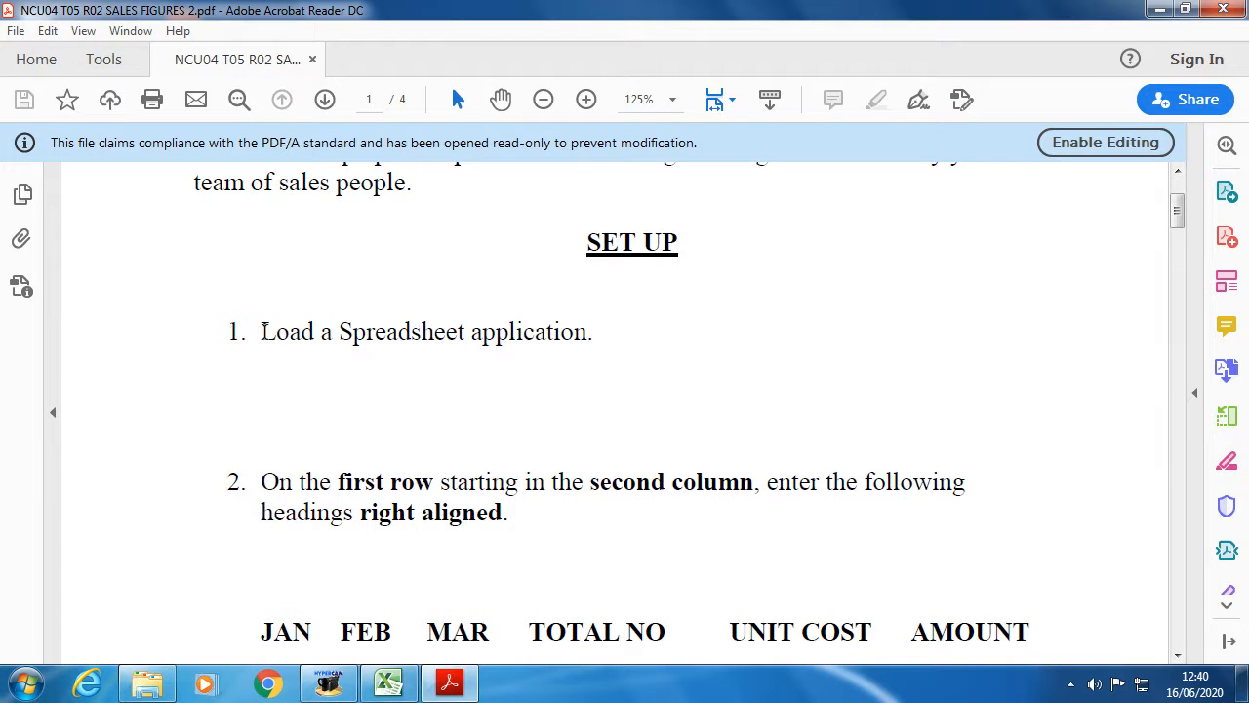
- Highlight 'Load a Spreadsheet application' and switch between Excel and the PDF a few times
left_click_drag(260, 332, 594, 332)
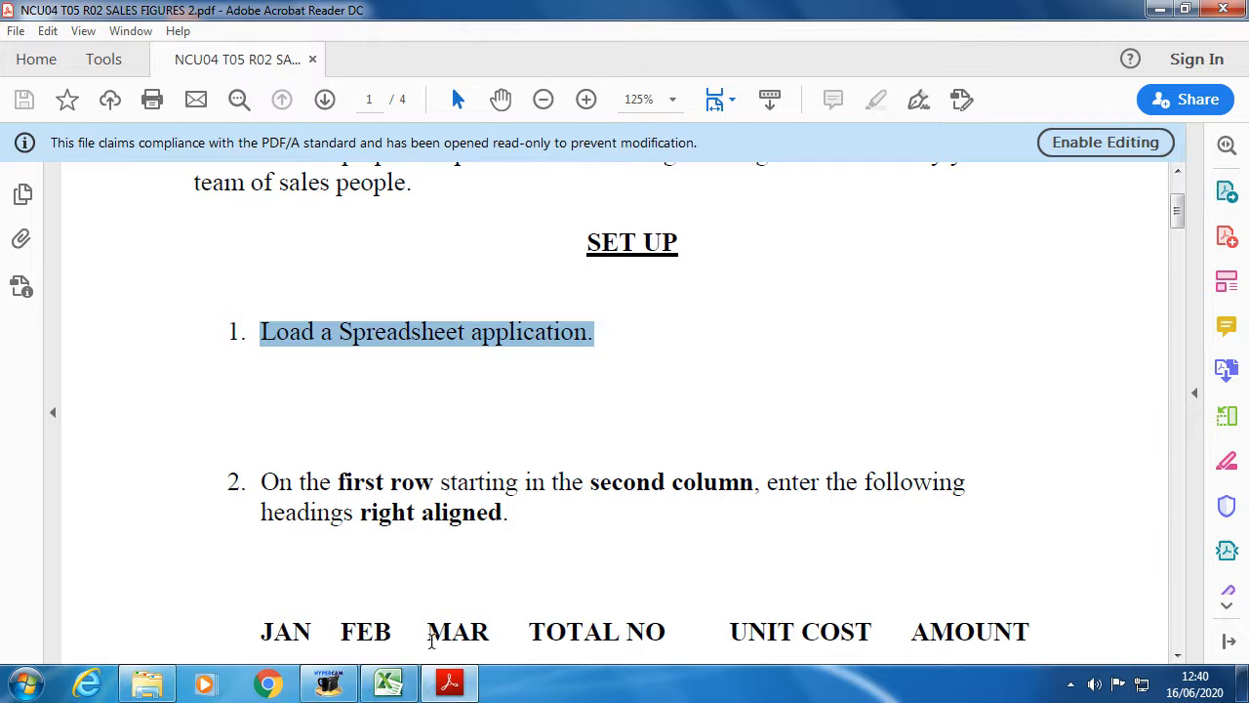
left_click(395, 686)
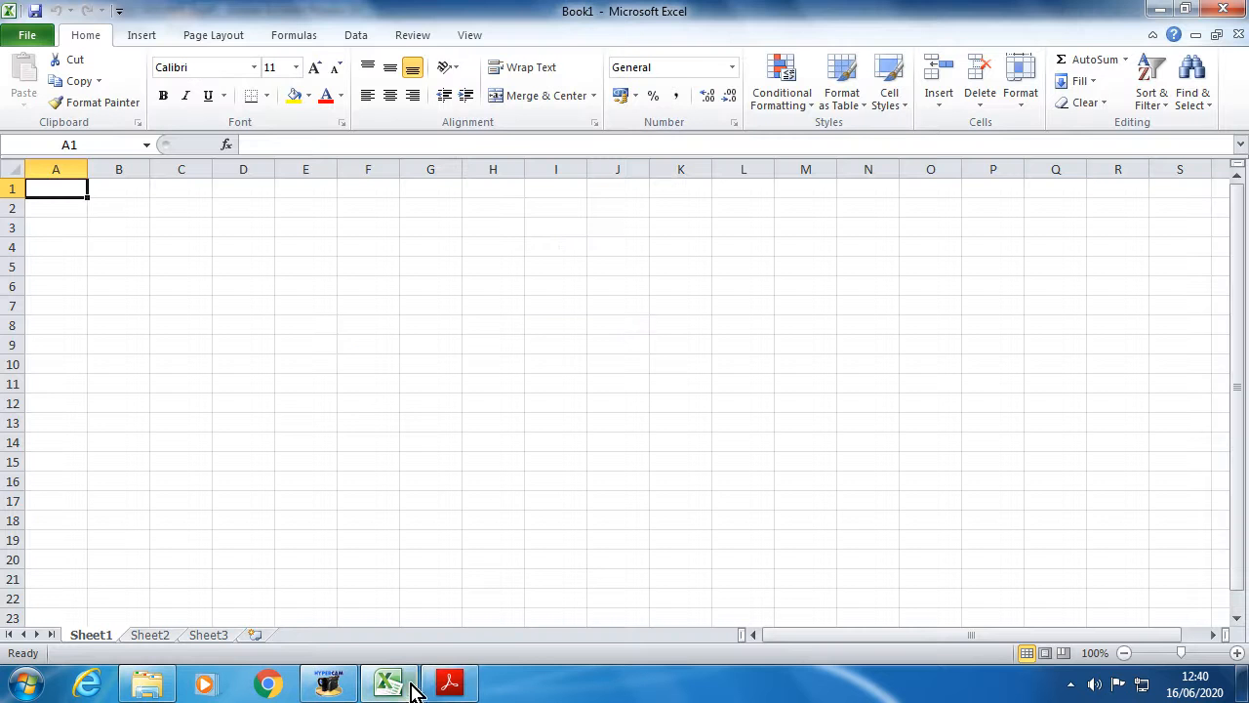
left_click(452, 686)
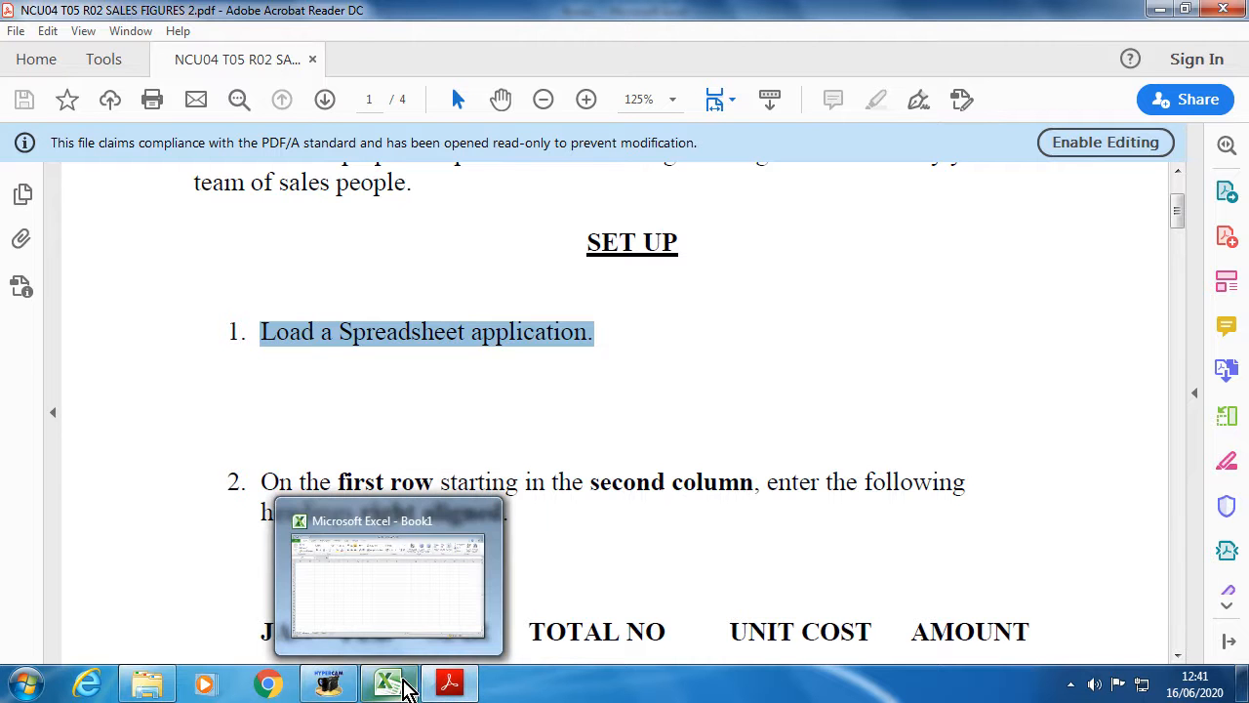
left_click(398, 446)
mouse_move(405, 693)
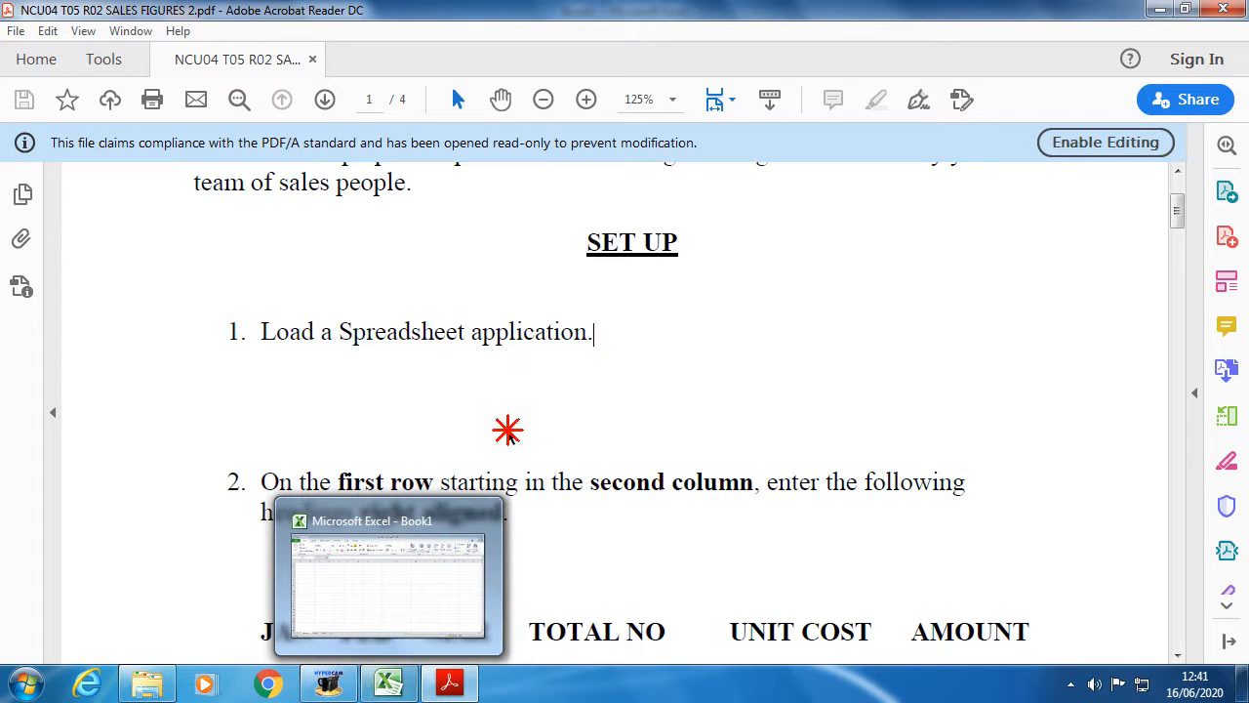
left_click(390, 689)
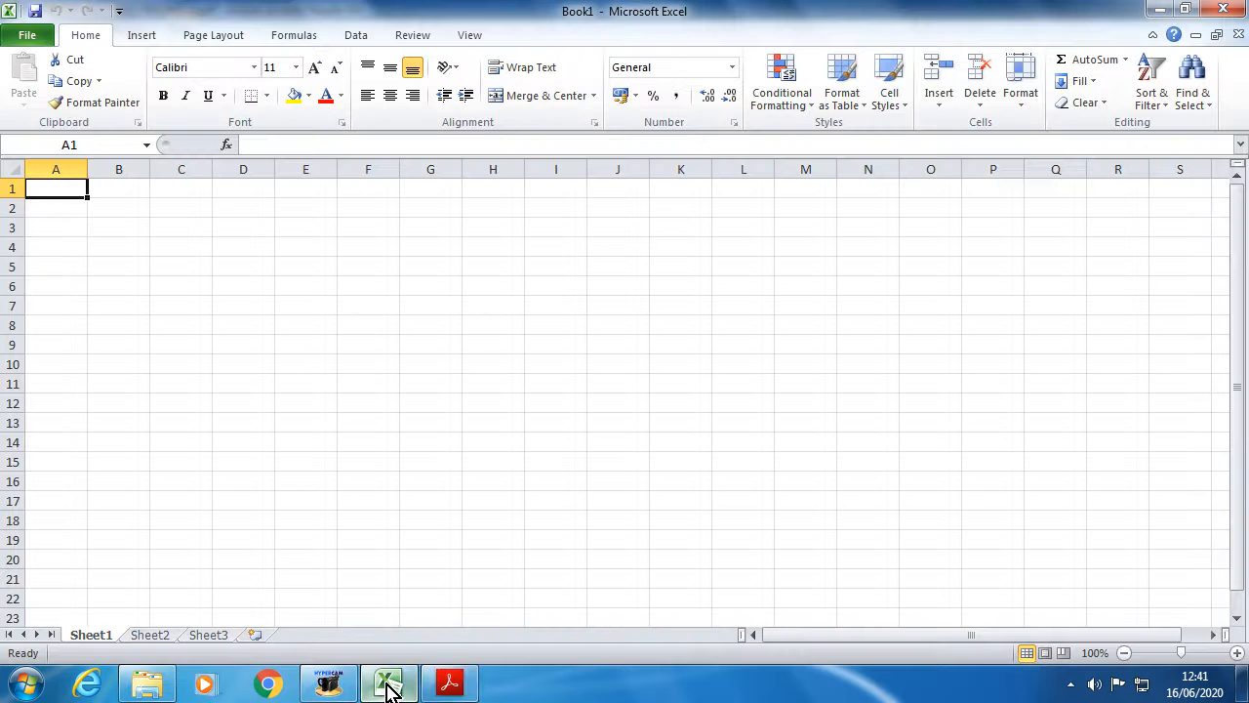
left_click(467, 687)
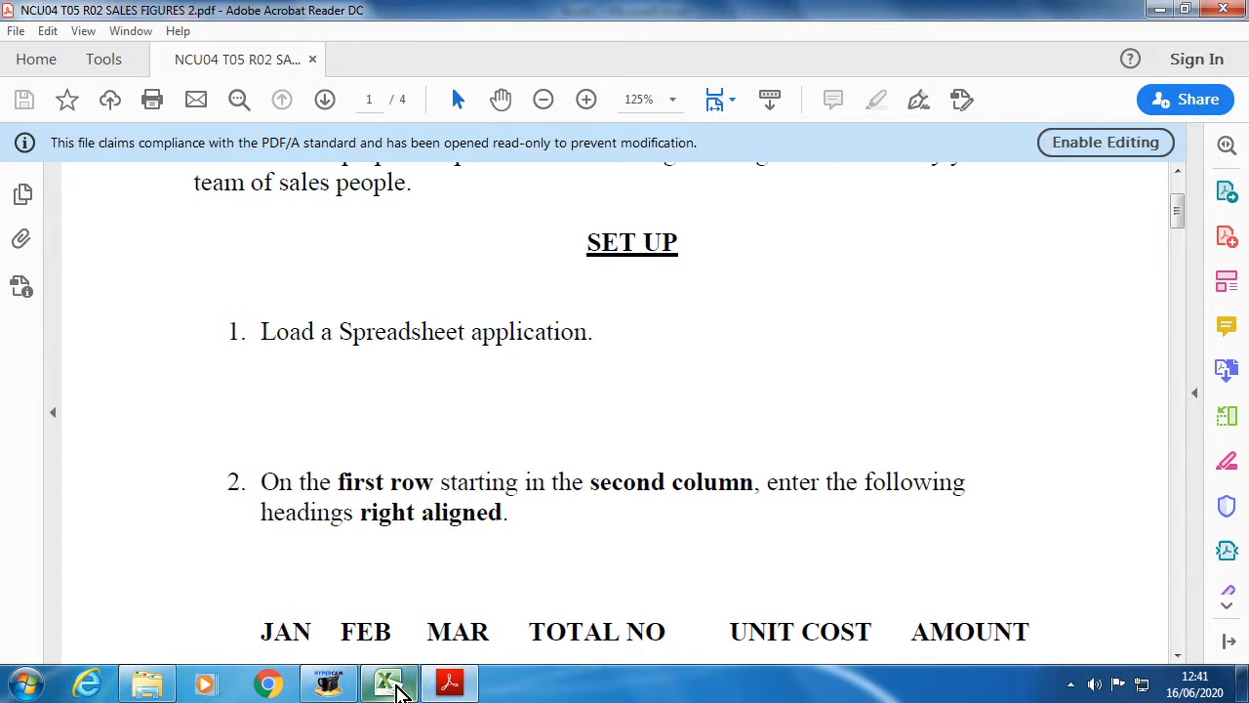
left_click(395, 683)
left_click(465, 683)
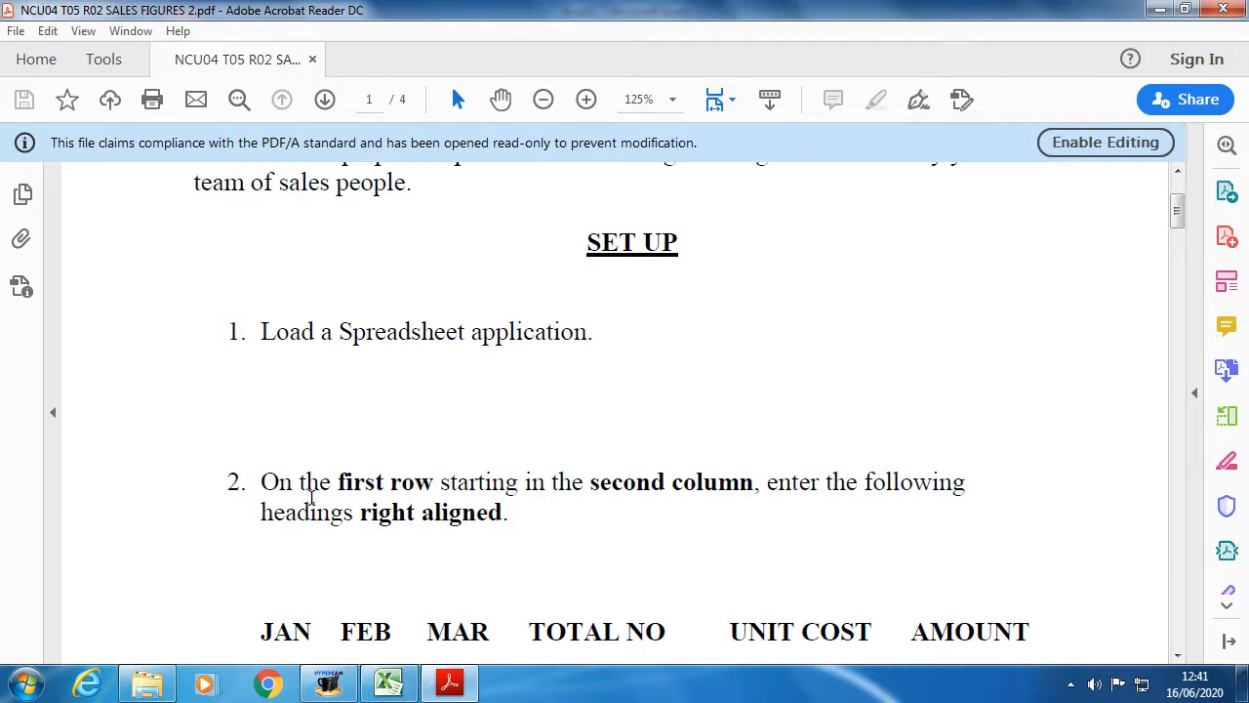
- In step 2, highlight 'first row', 'second column', 'right aligned' and the heading JAN
scroll(259, 481, "down", 1)
scroll(313, 419, "down", 1)
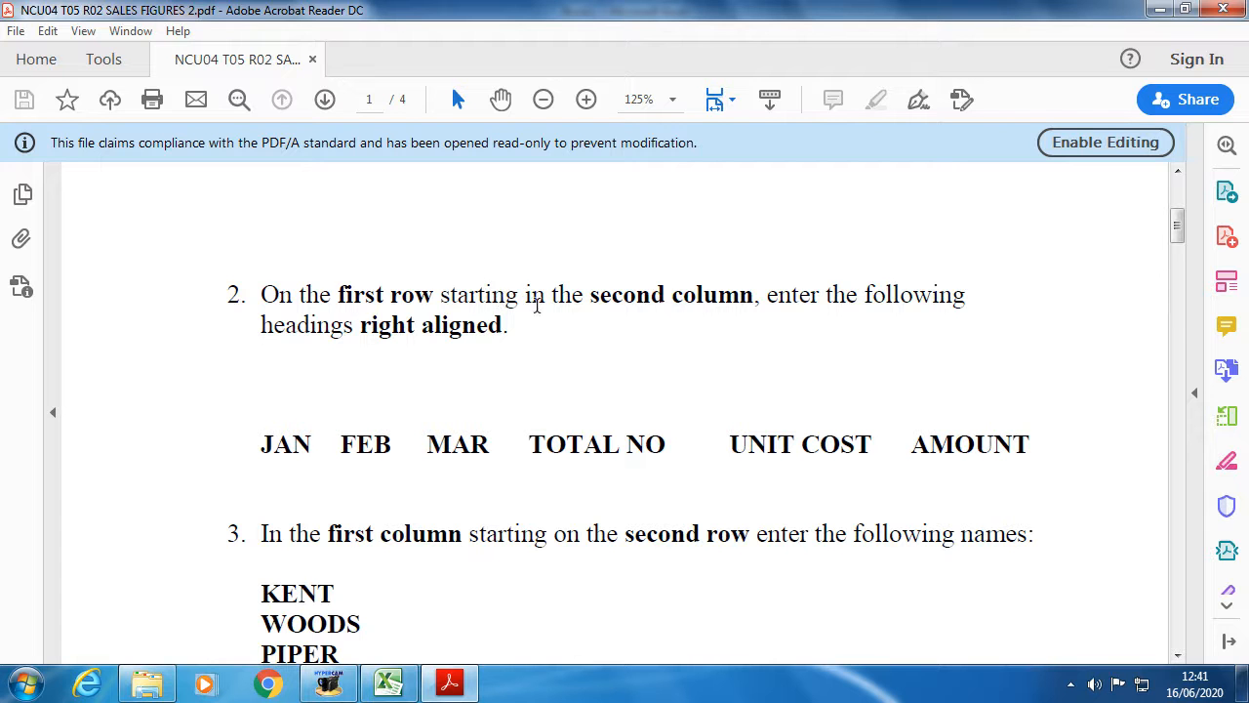
left_click_drag(338, 294, 411, 291)
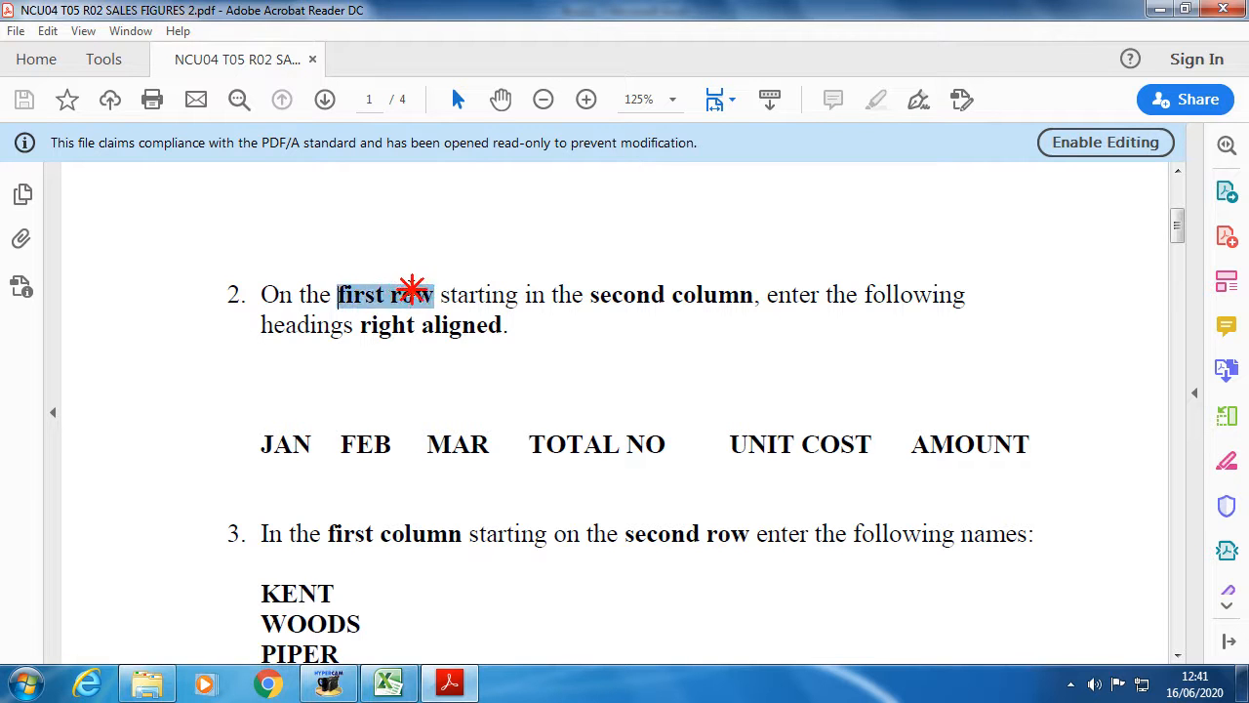
left_click_drag(750, 294, 628, 294)
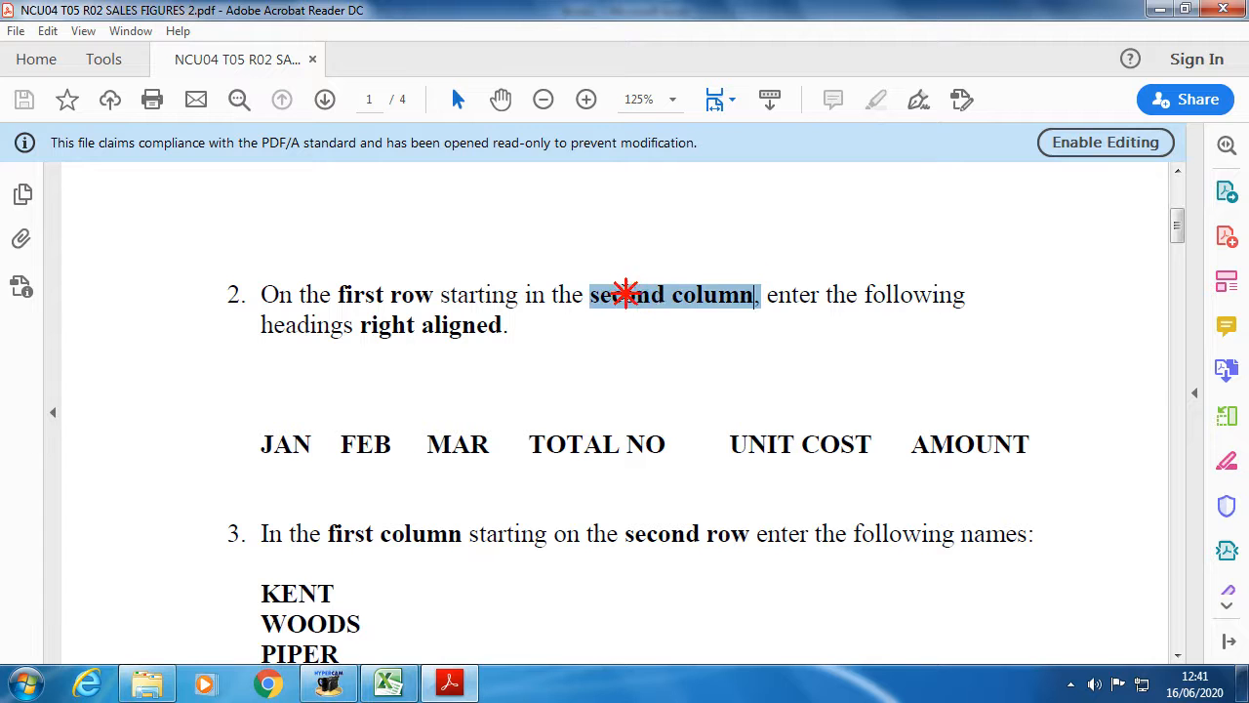
left_click(770, 305)
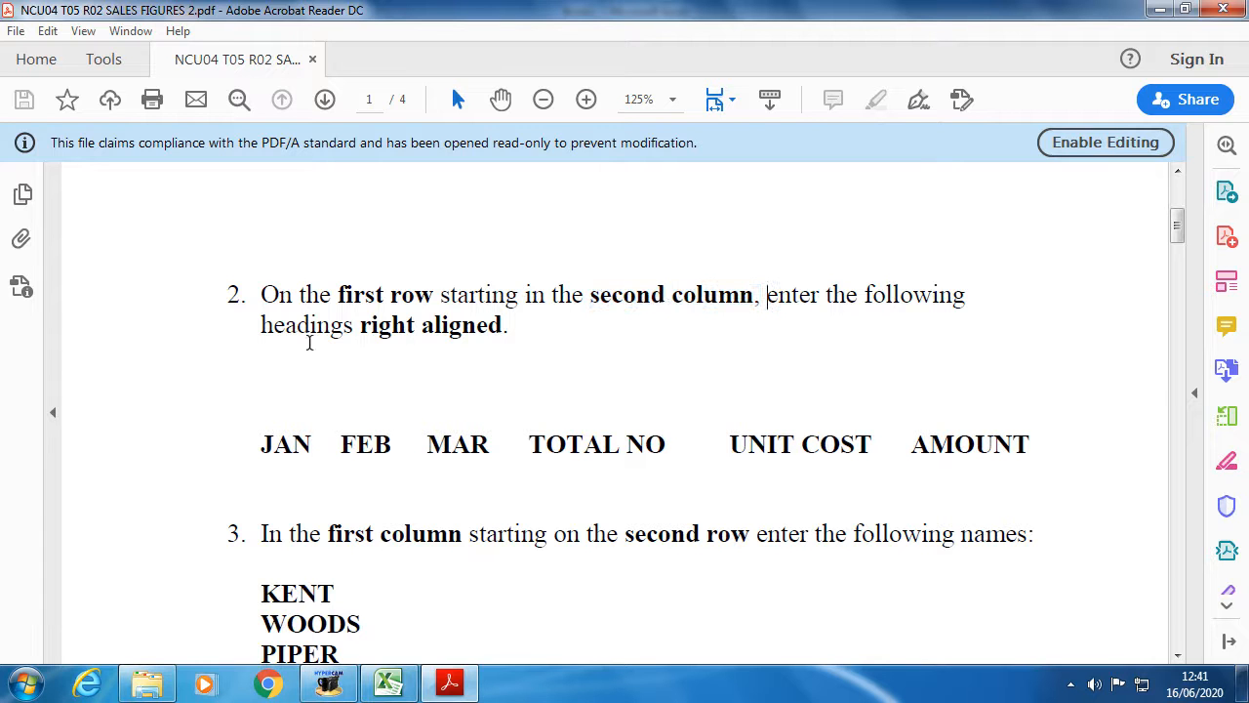
left_click_drag(359, 326, 503, 326)
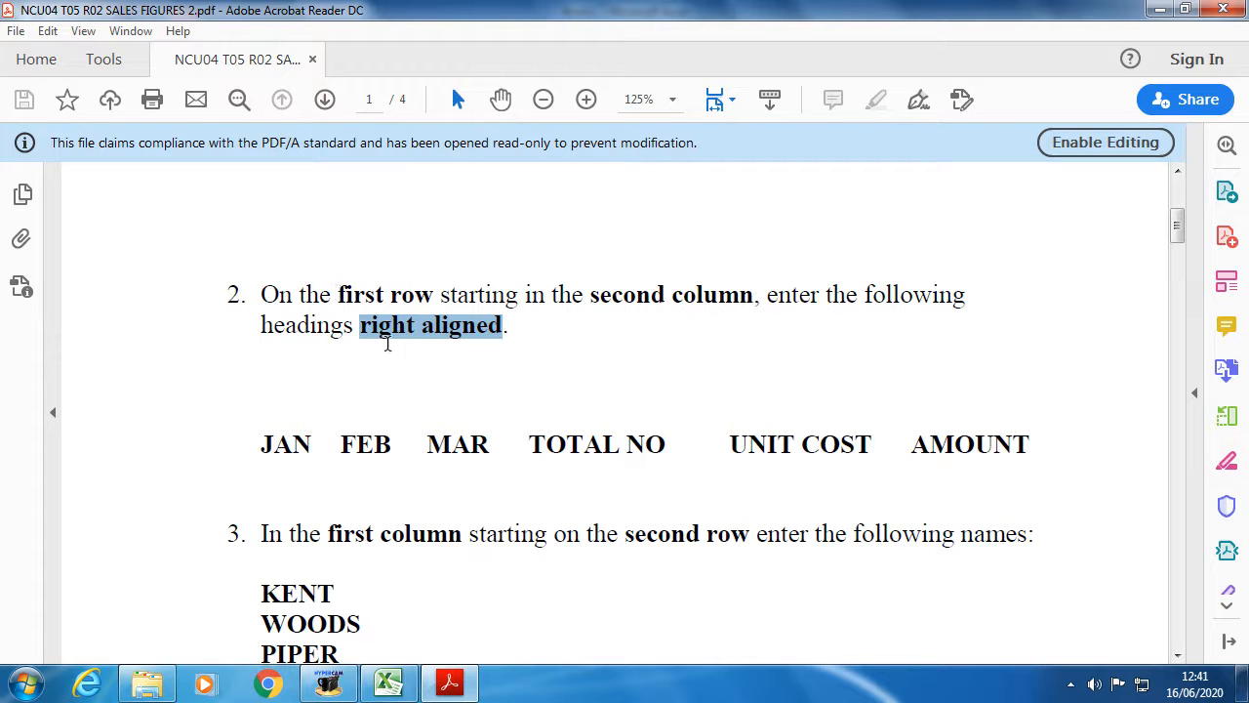
left_click_drag(265, 444, 314, 444)
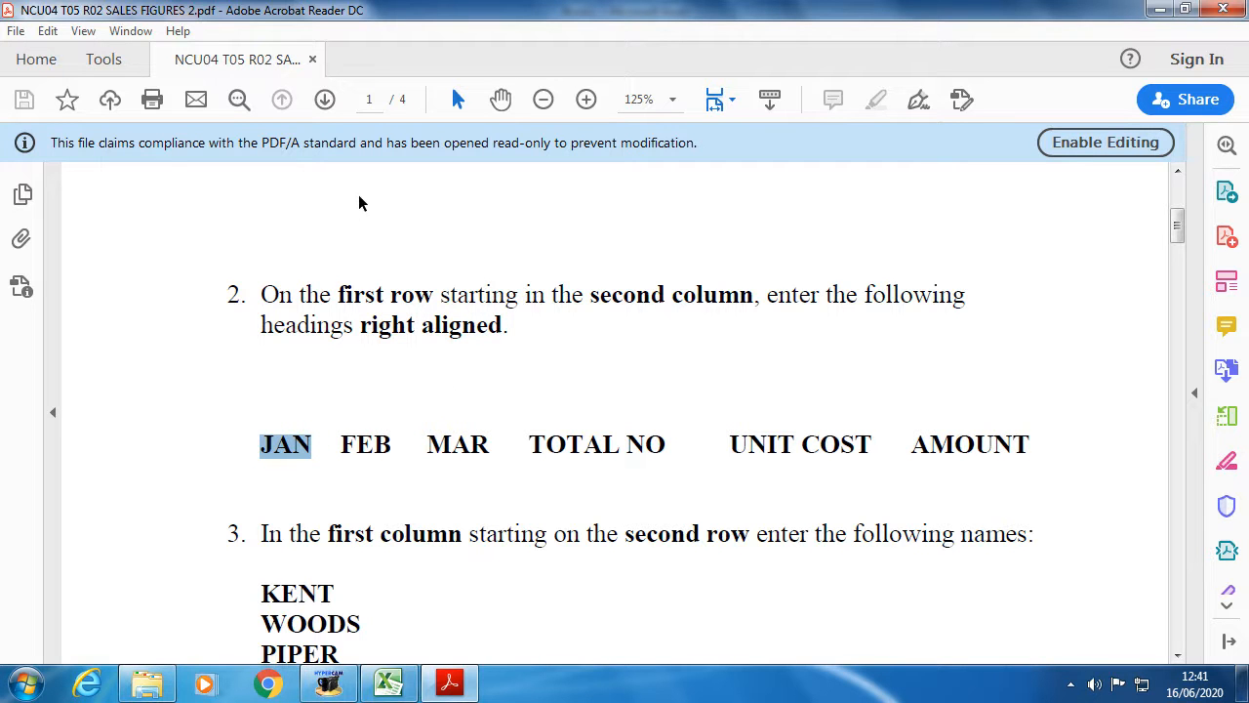
- Clear the JAN highlight and switch between the task PDF and Book1, ending on Excel
left_click(320, 449)
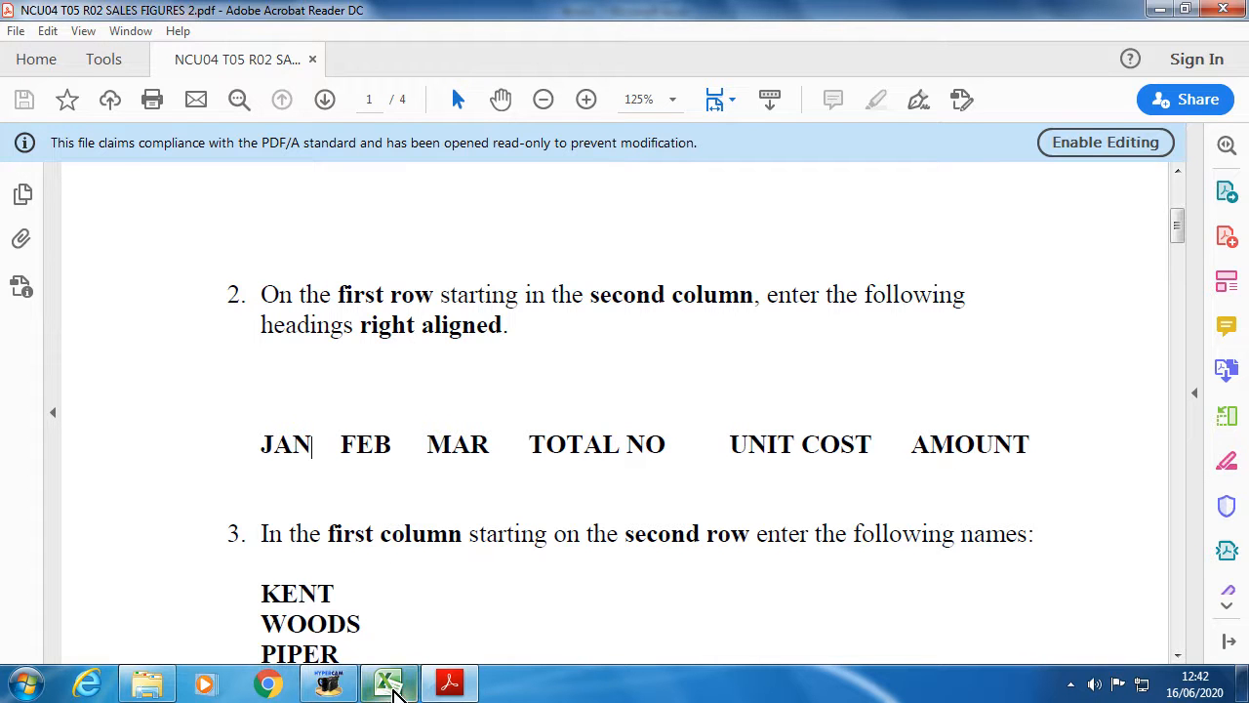
mouse_move(393, 687)
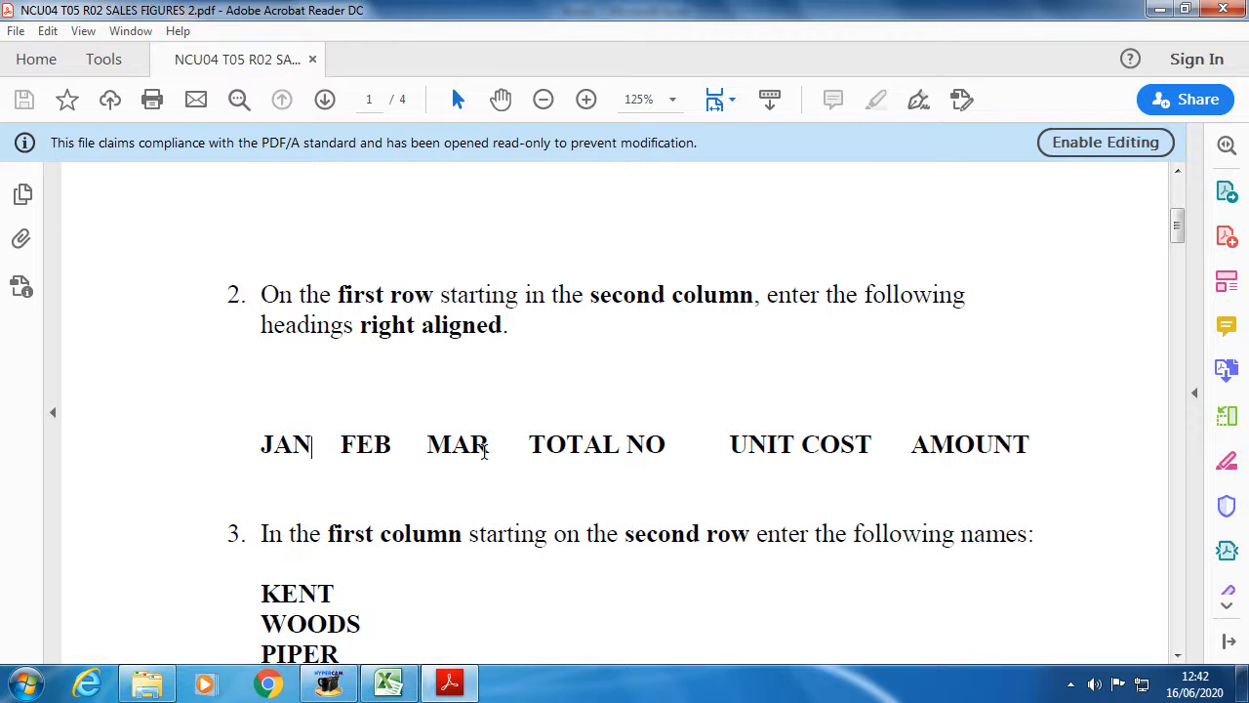
left_click(390, 688)
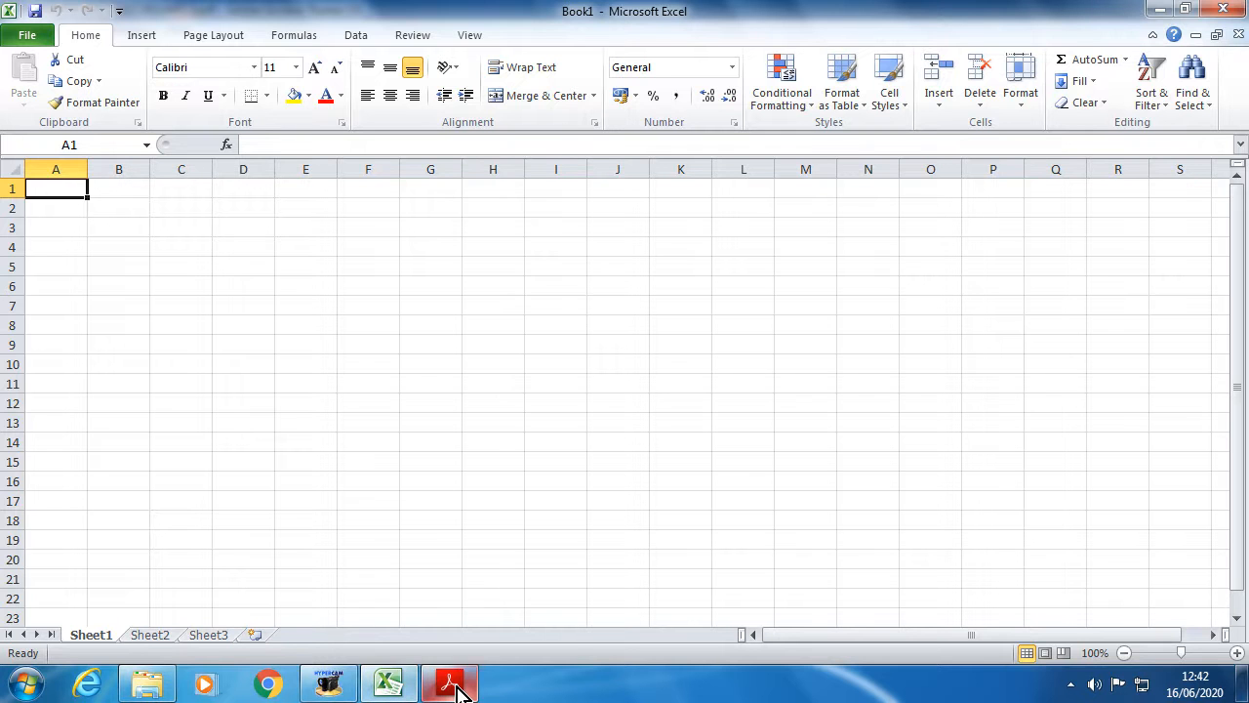
mouse_move(459, 689)
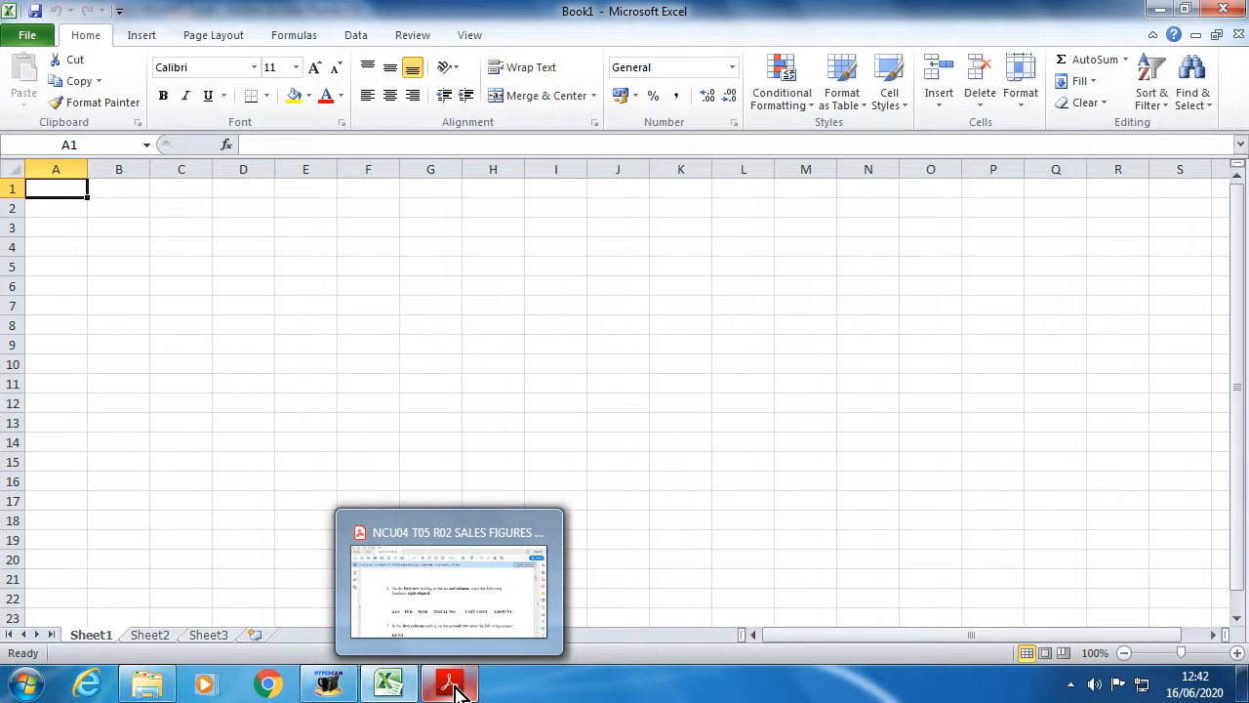
mouse_move(406, 687)
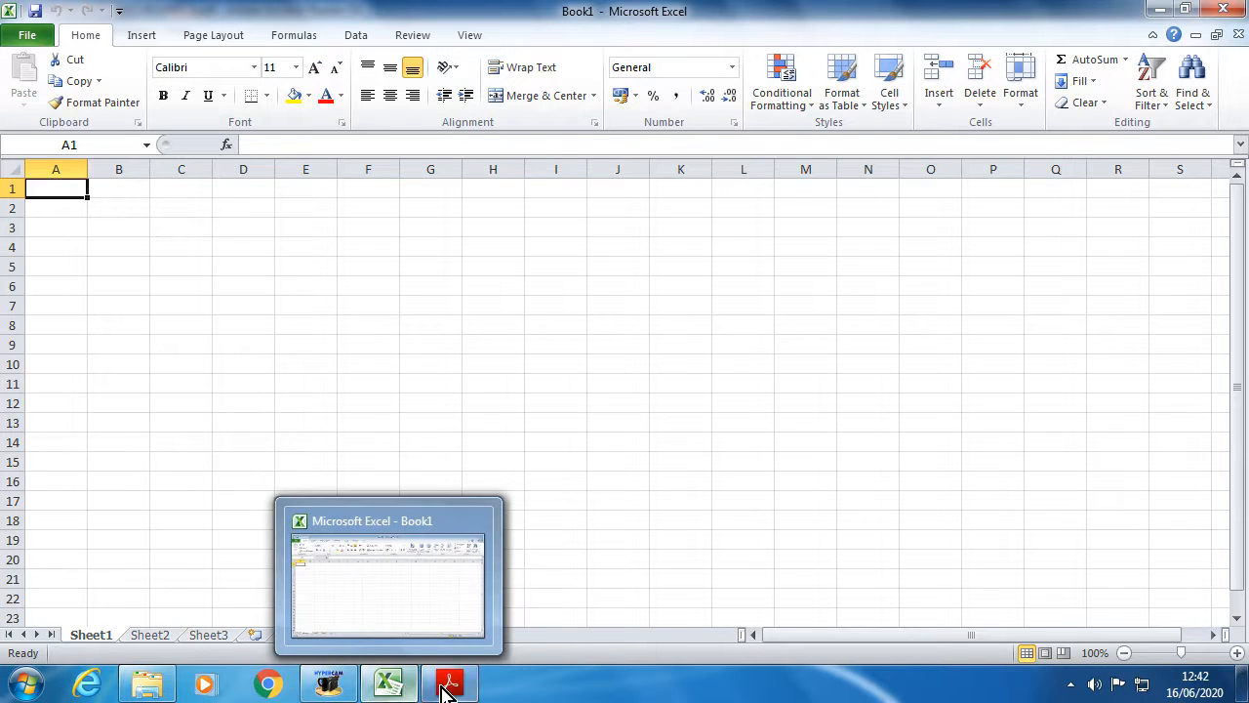
left_click(451, 685)
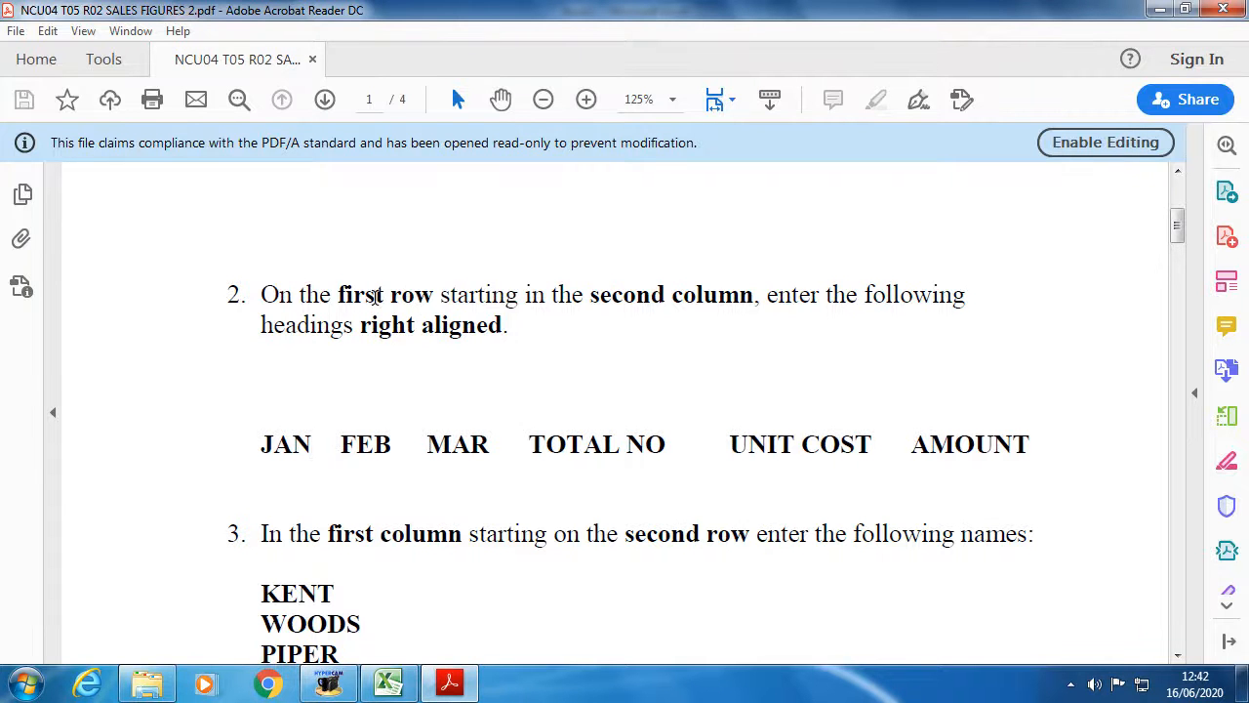
left_click(394, 689)
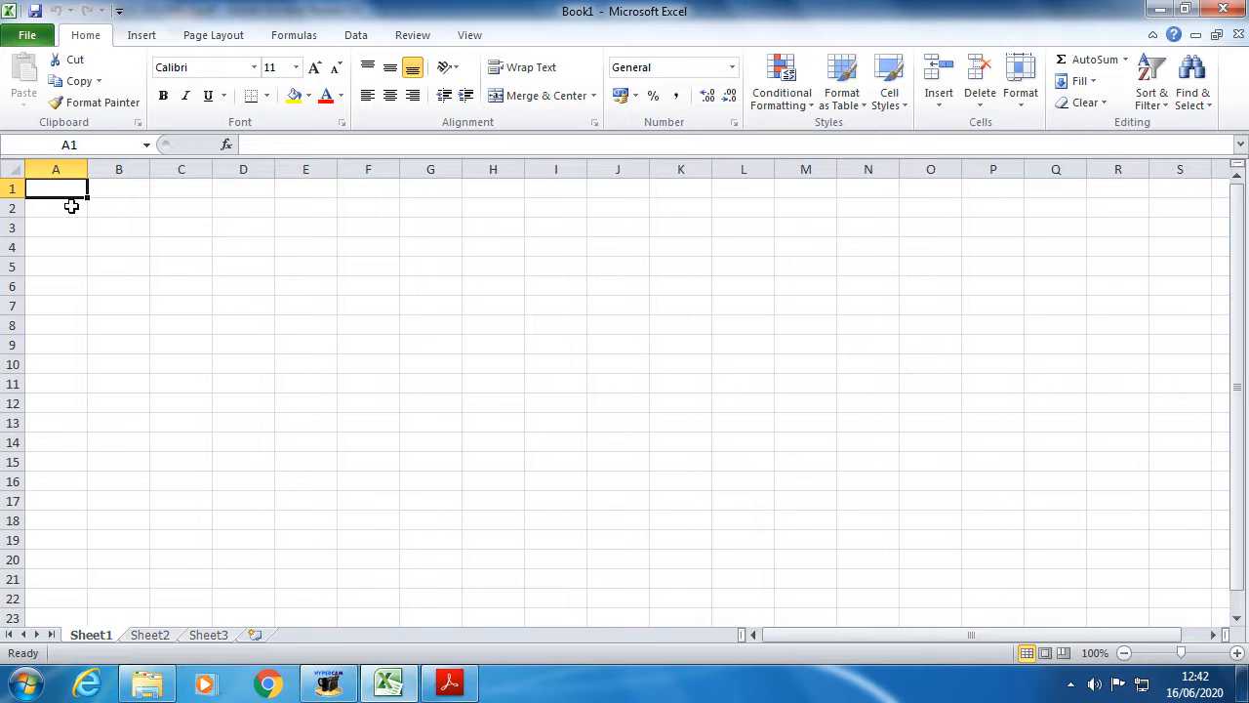
- Enter the heading JAN in cell B1
left_click(13, 188)
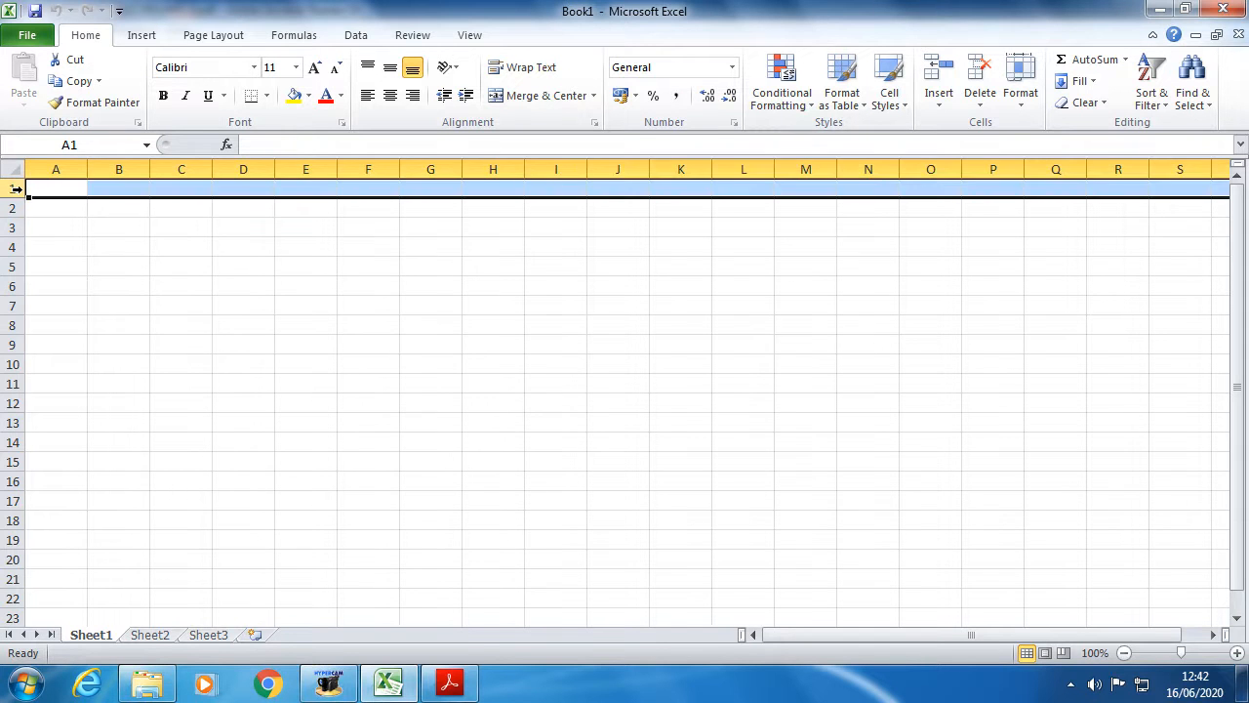
left_click(123, 189)
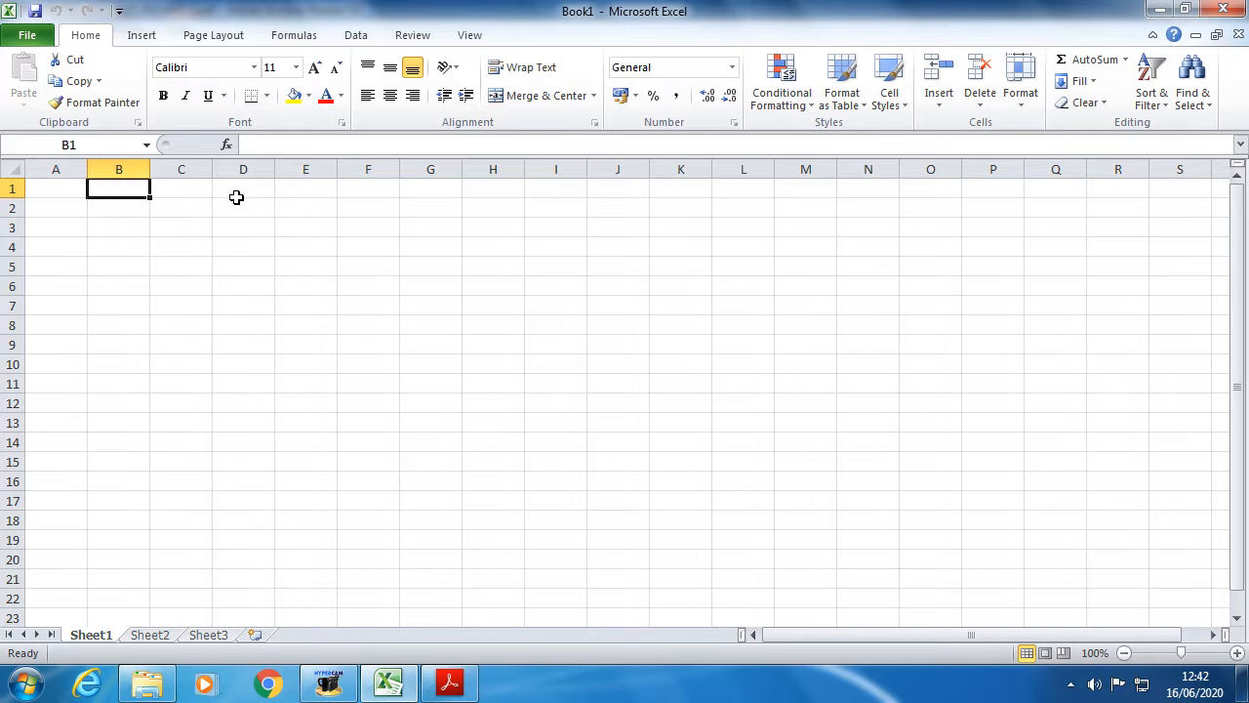
type("j")
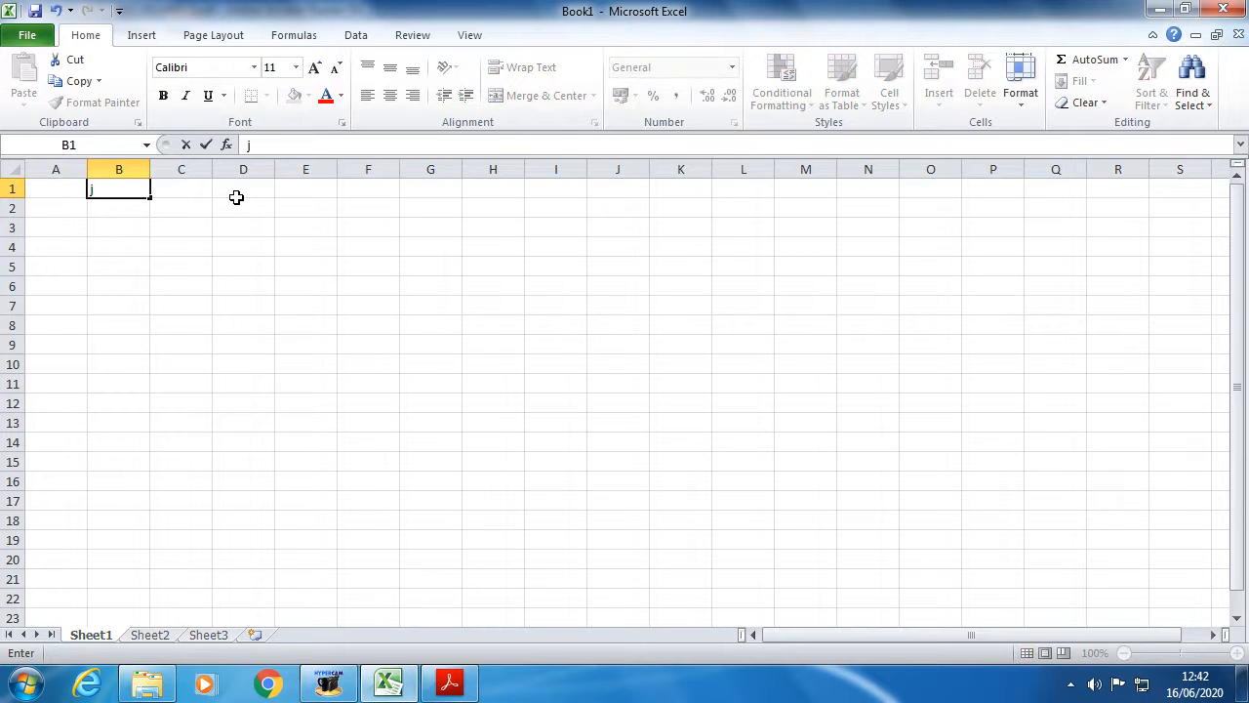
type("JAN")
key("Tab")
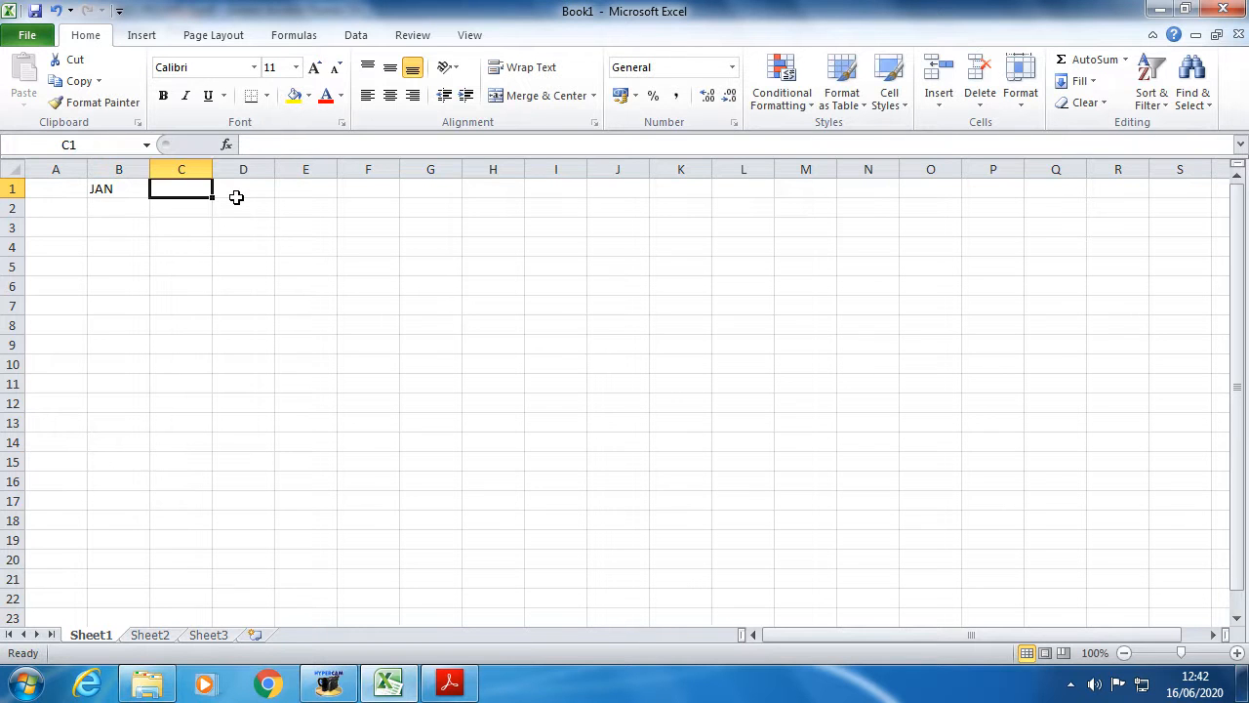
left_click(123, 192)
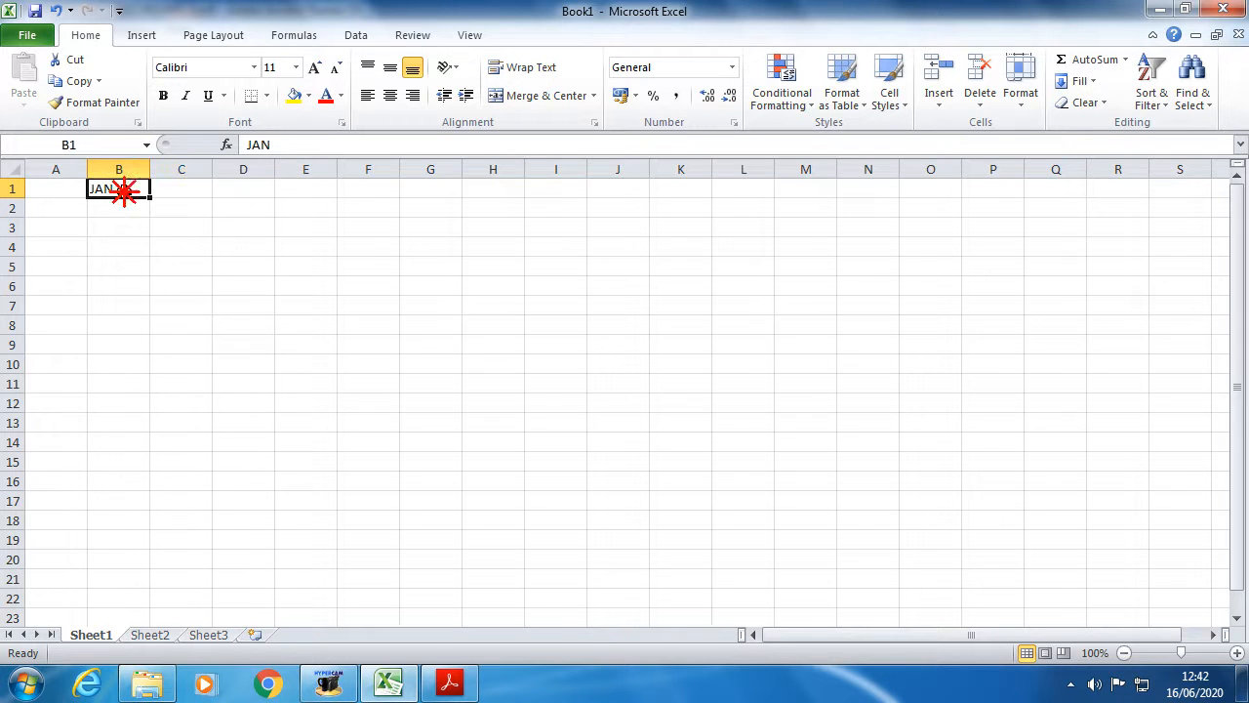
left_click(165, 186)
left_click(110, 193)
type("JAN")
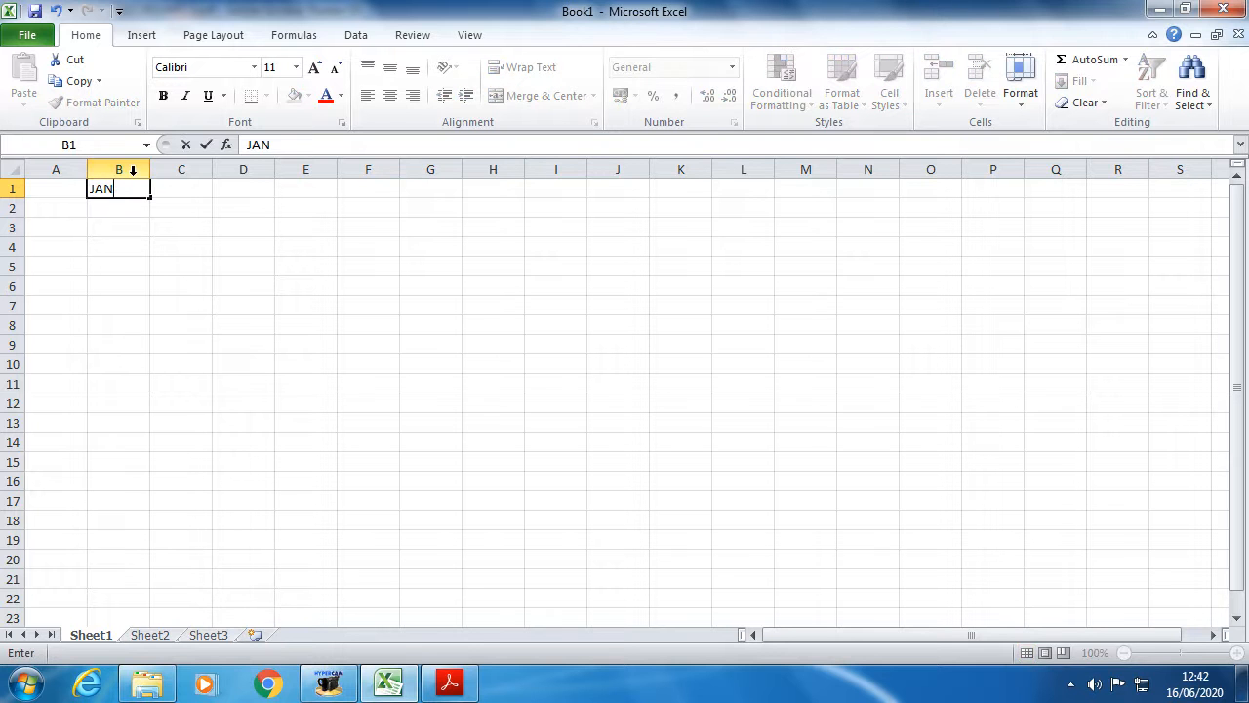
left_click(198, 190)
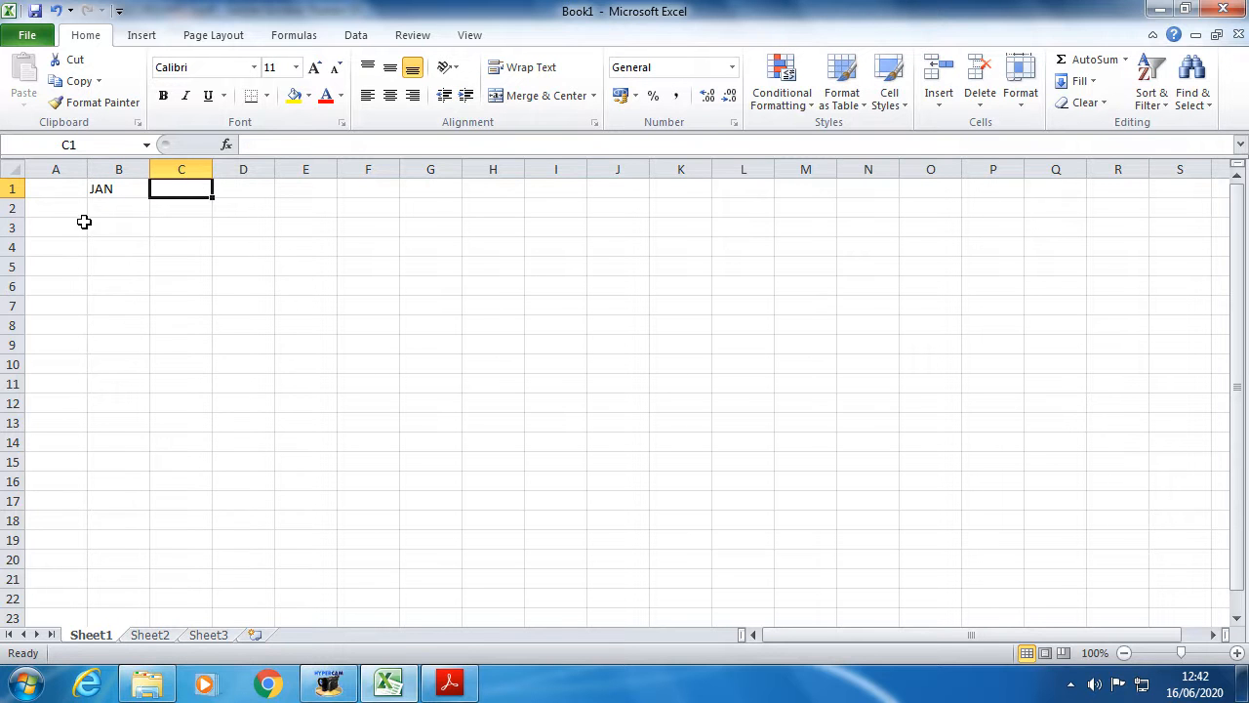
- Enter FEB in C1 and MAR in D1
left_click(287, 268)
left_click(202, 202)
left_click(185, 189)
left_click(404, 261)
left_click(195, 188)
type("FEB")
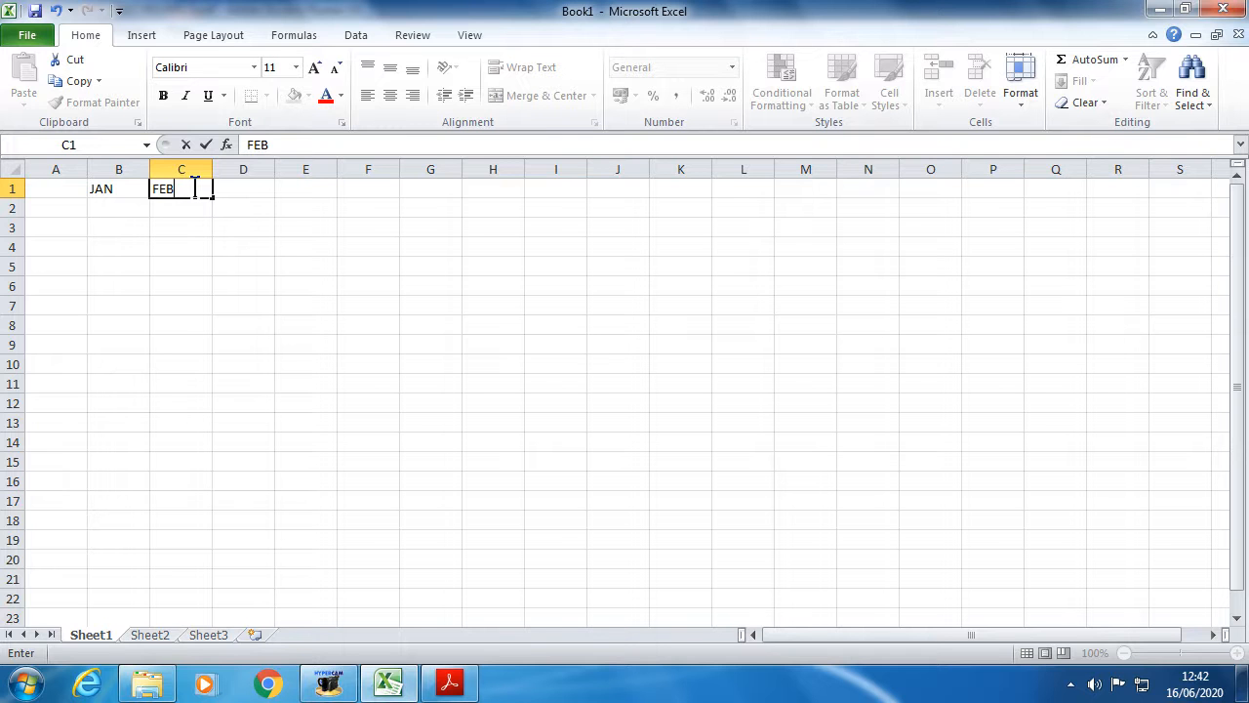
left_click(235, 191)
type("MAR")
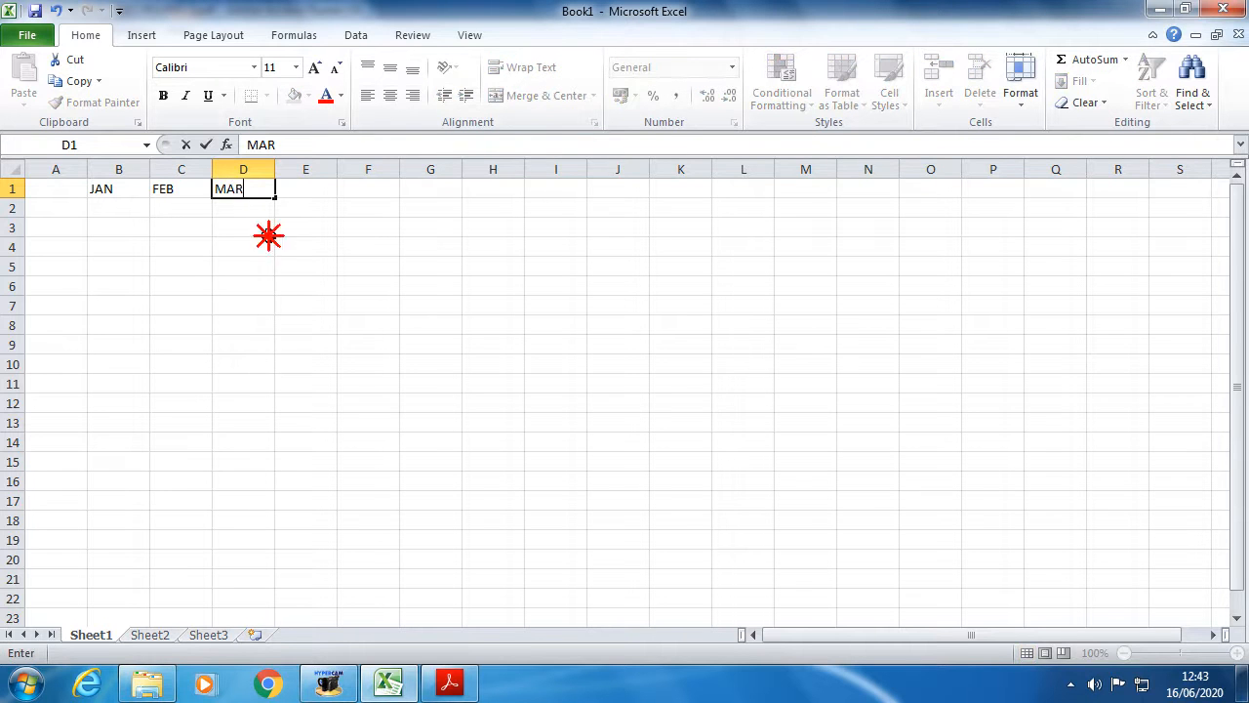
left_click(268, 233)
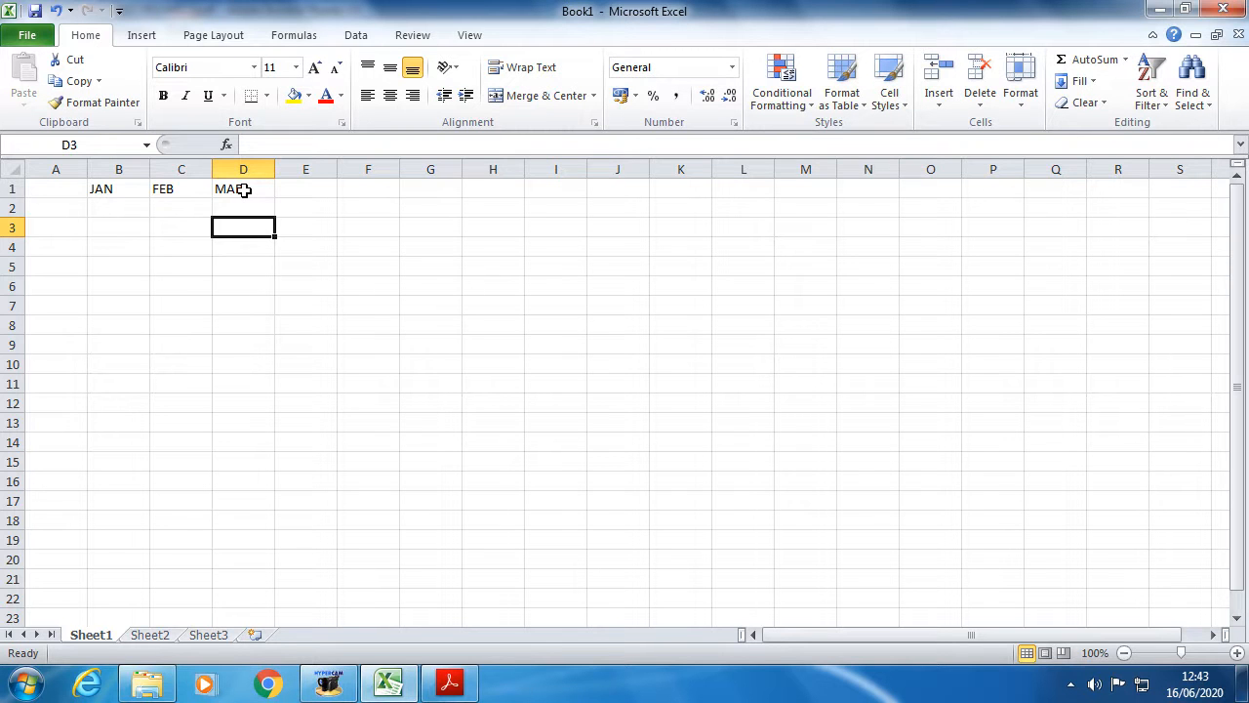
- Delete the JAN, FEB and MAR headings from B1:D1 and clear the stray entry in D1
left_click_drag(243, 190, 100, 186)
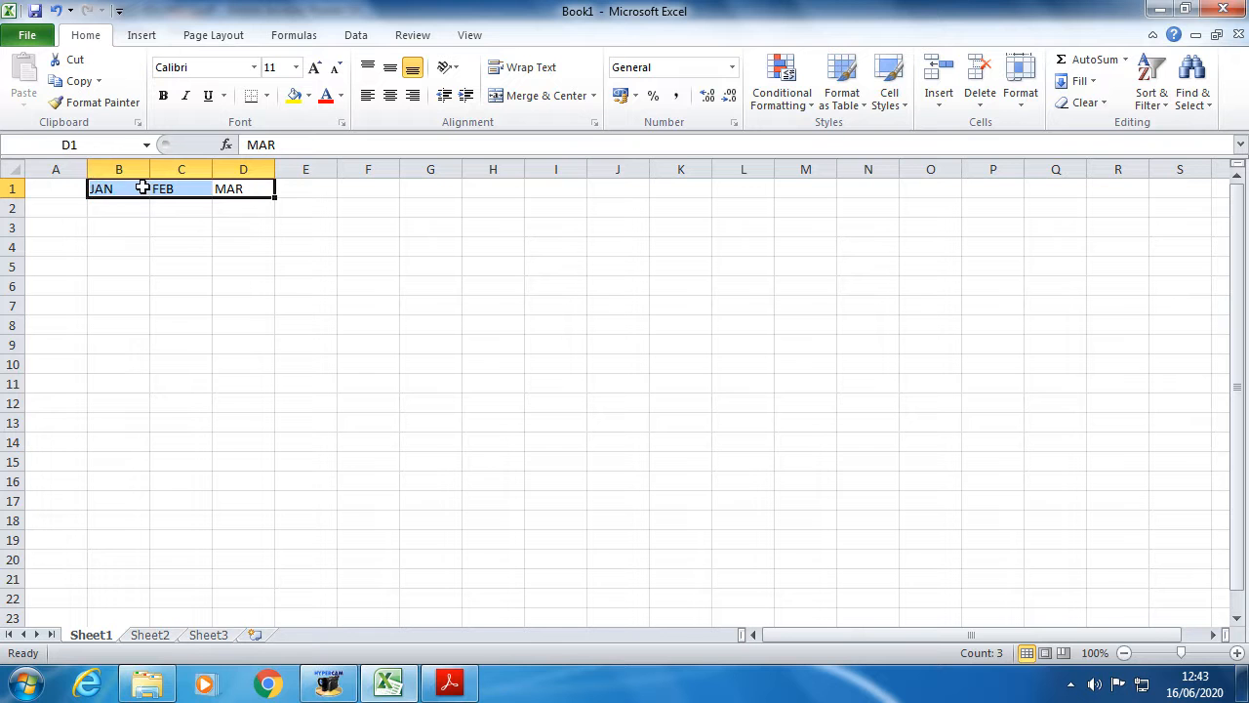
key("Delete")
type("JA")
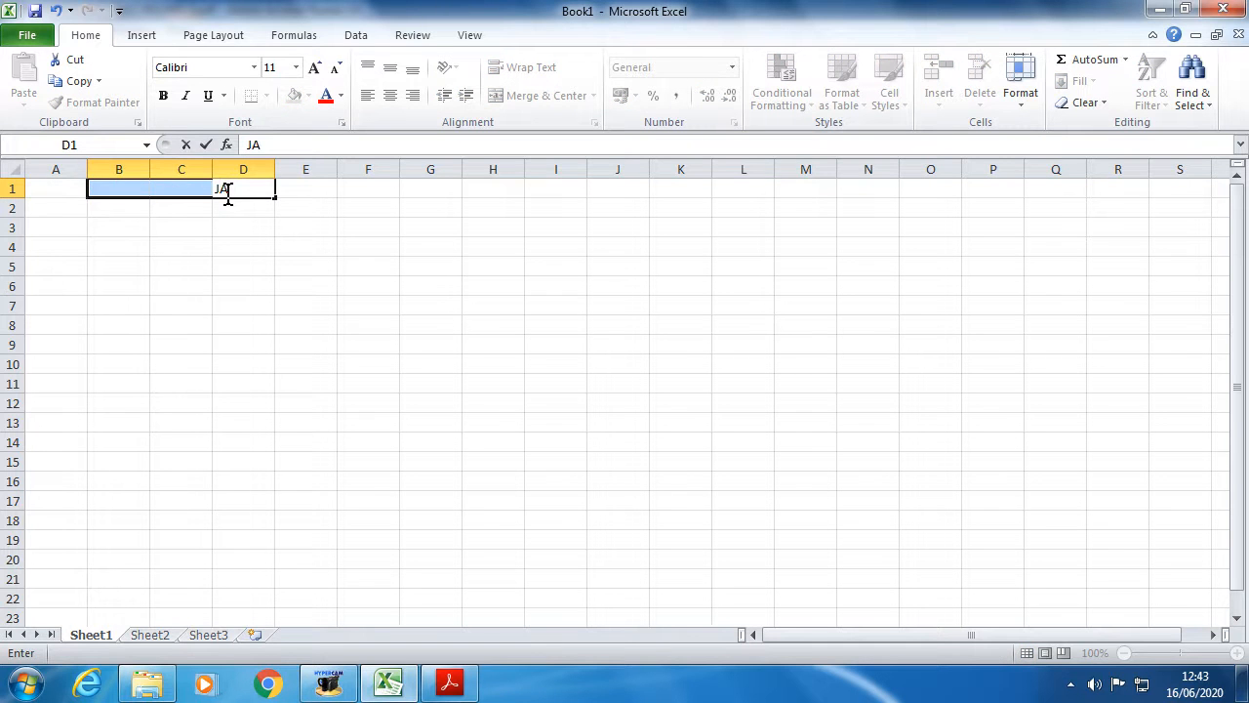
left_click(173, 264)
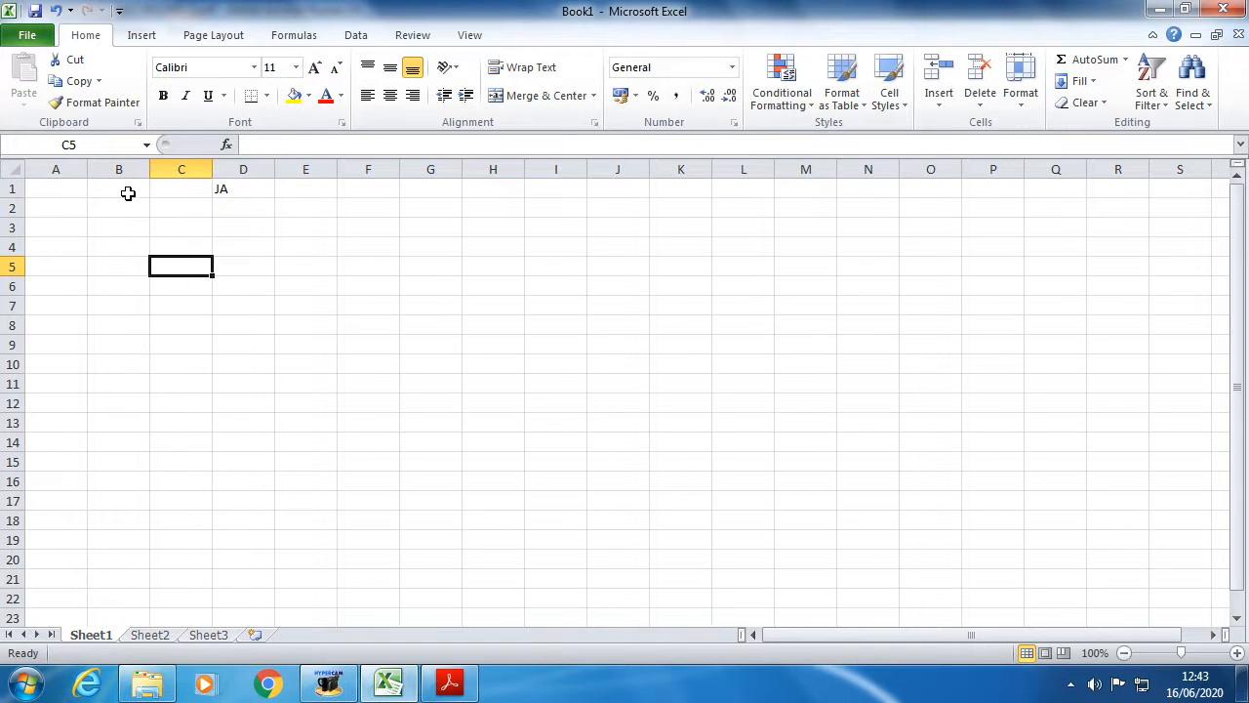
left_click(256, 191)
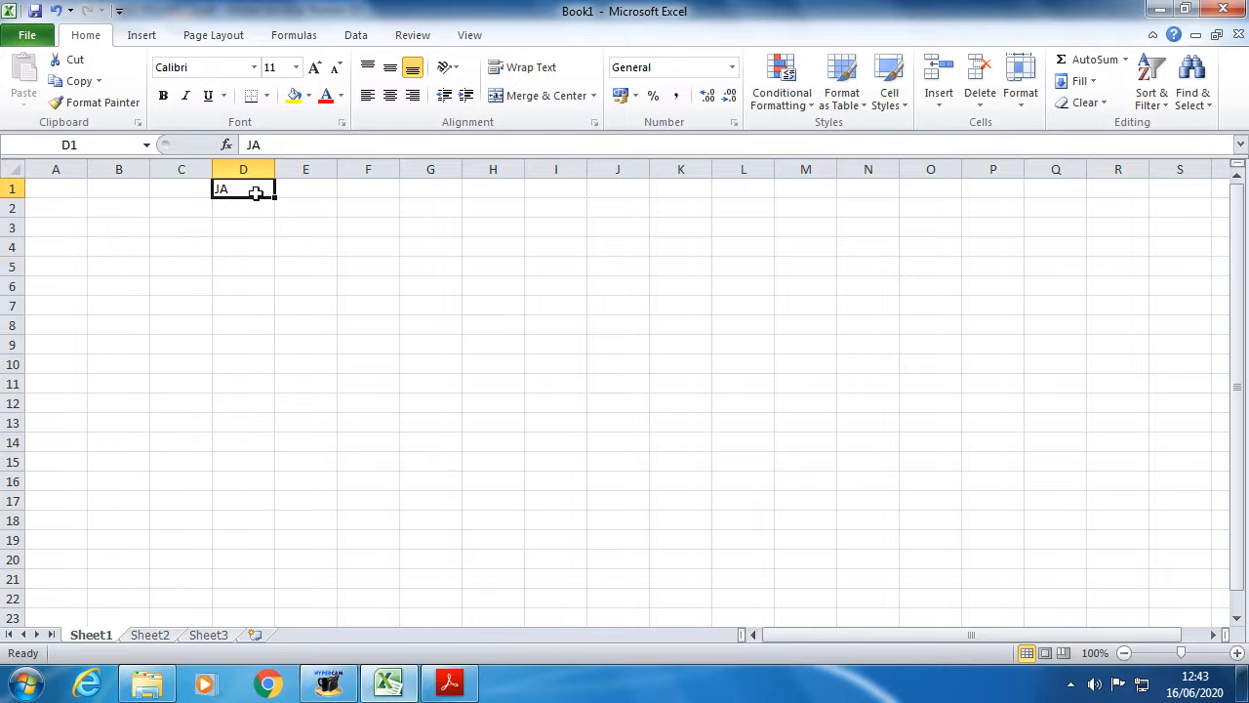
key("BackSpace")
- Retype JAN in cell B1
left_click(128, 191)
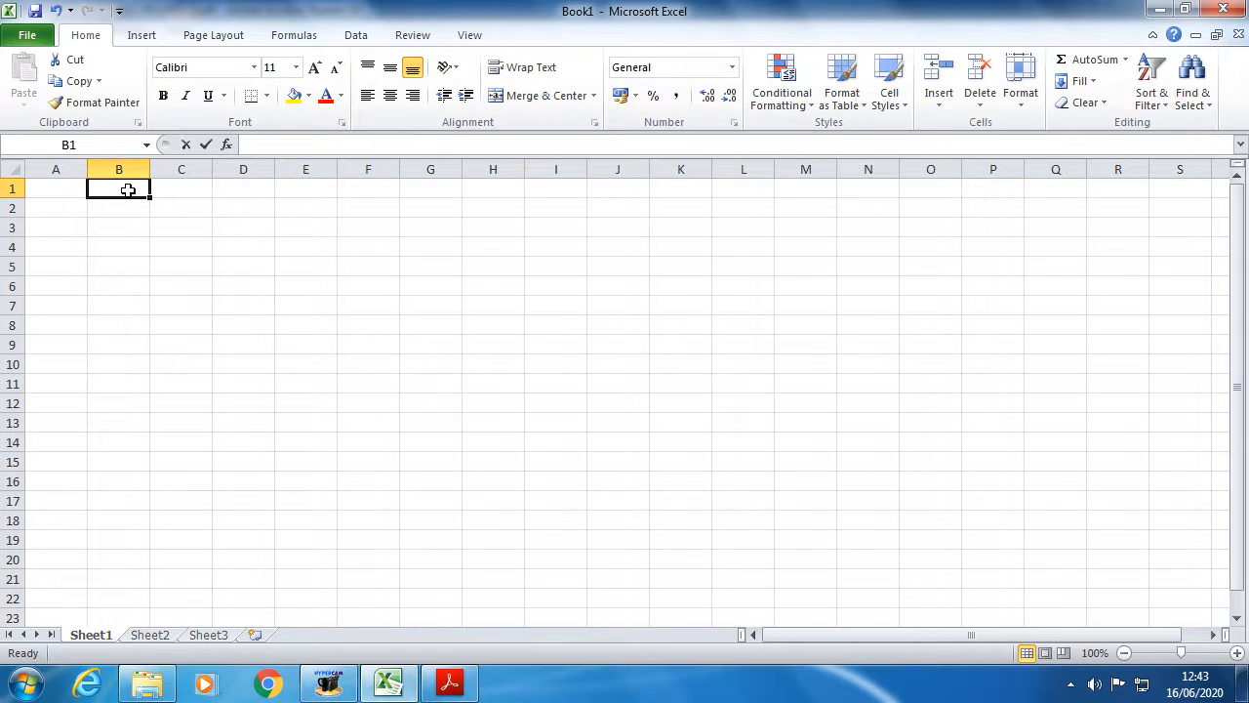
type("JAN")
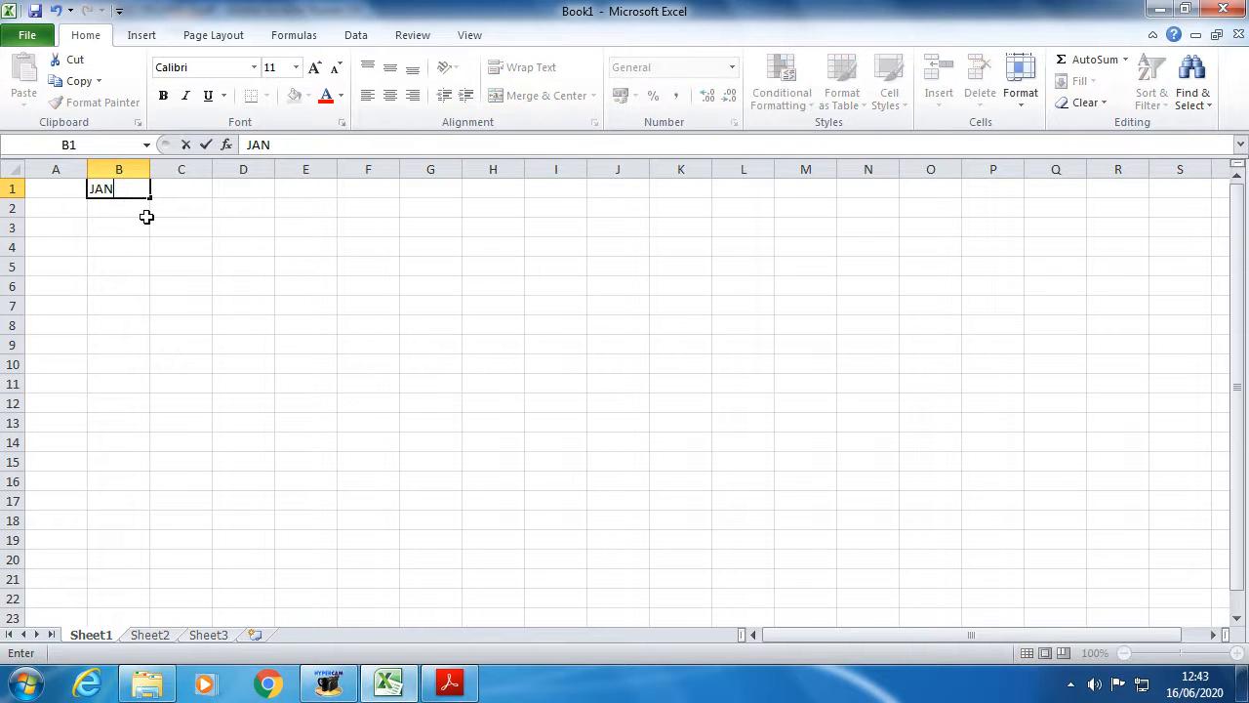
left_click(149, 224)
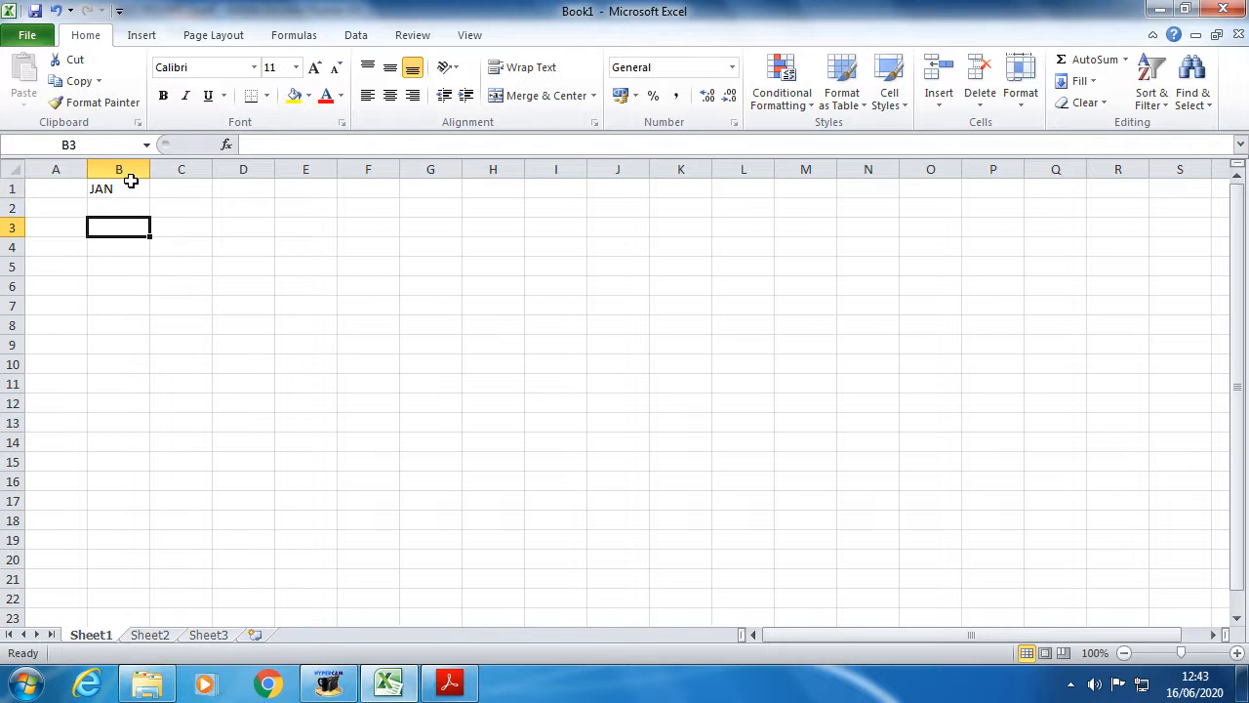
left_click(130, 188)
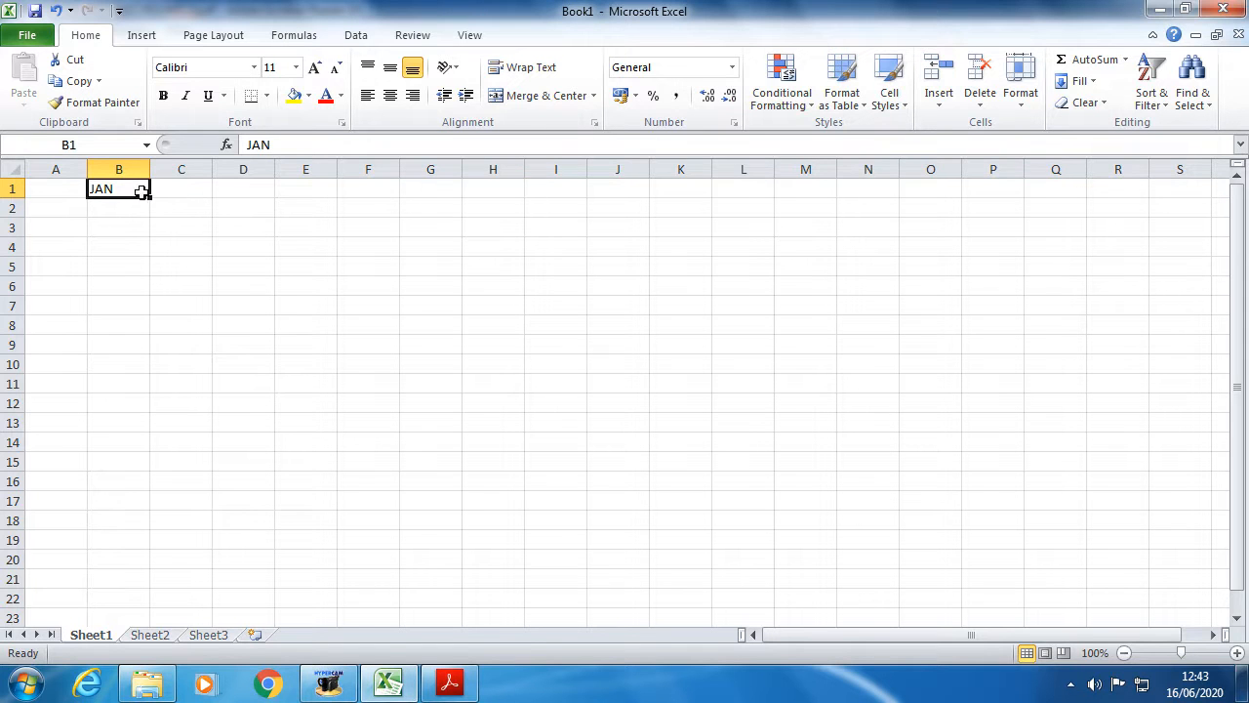
- Drag B1's fill handle to D1 to fill FEB and MAR, then return to the task PDF
left_click(168, 191)
left_click(268, 197)
left_click(109, 192)
left_click_drag(148, 197, 277, 197)
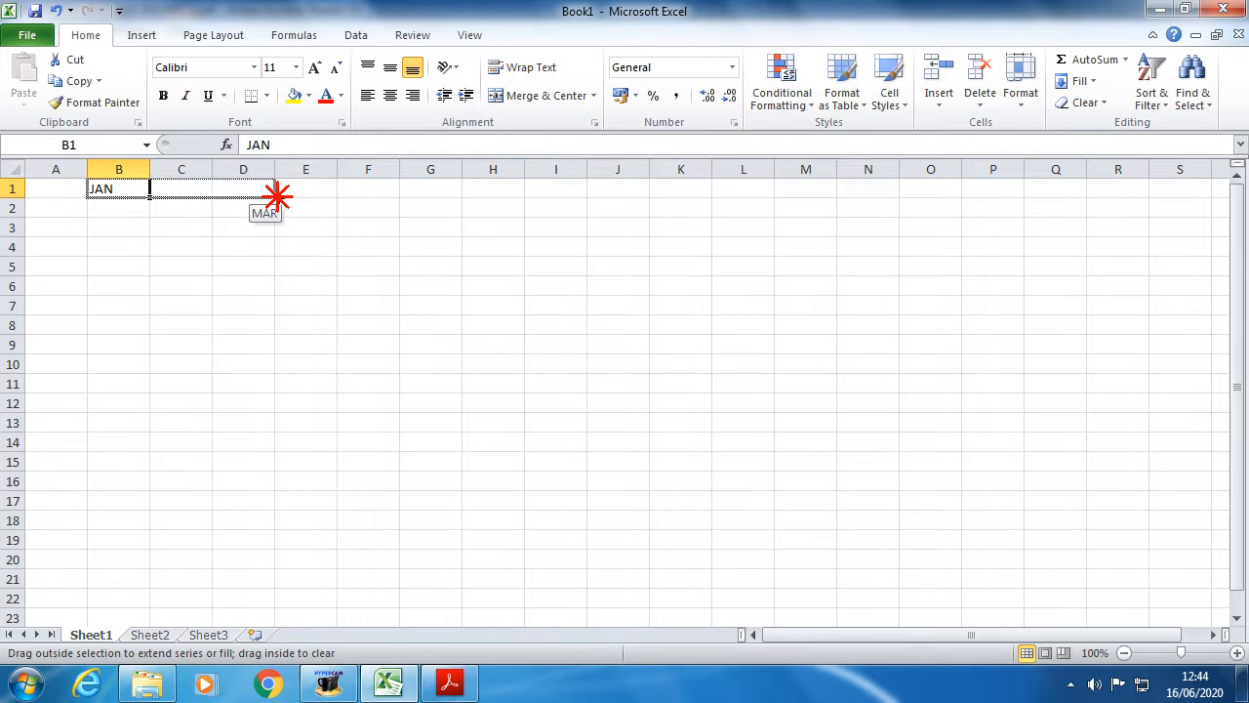
mouse_move(277, 198)
left_mouse_down()
mouse_move(1141, 190)
mouse_move(273, 196)
left_mouse_up()
left_click(180, 229)
left_click(107, 208)
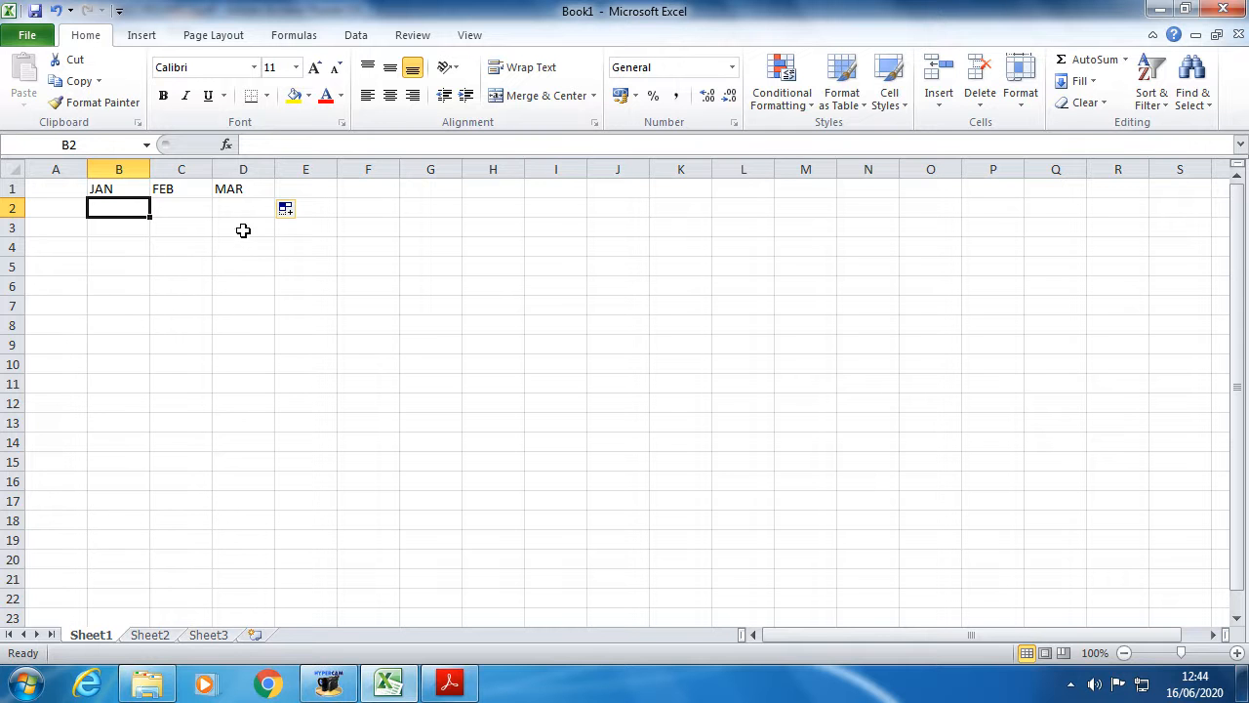
left_click(452, 690)
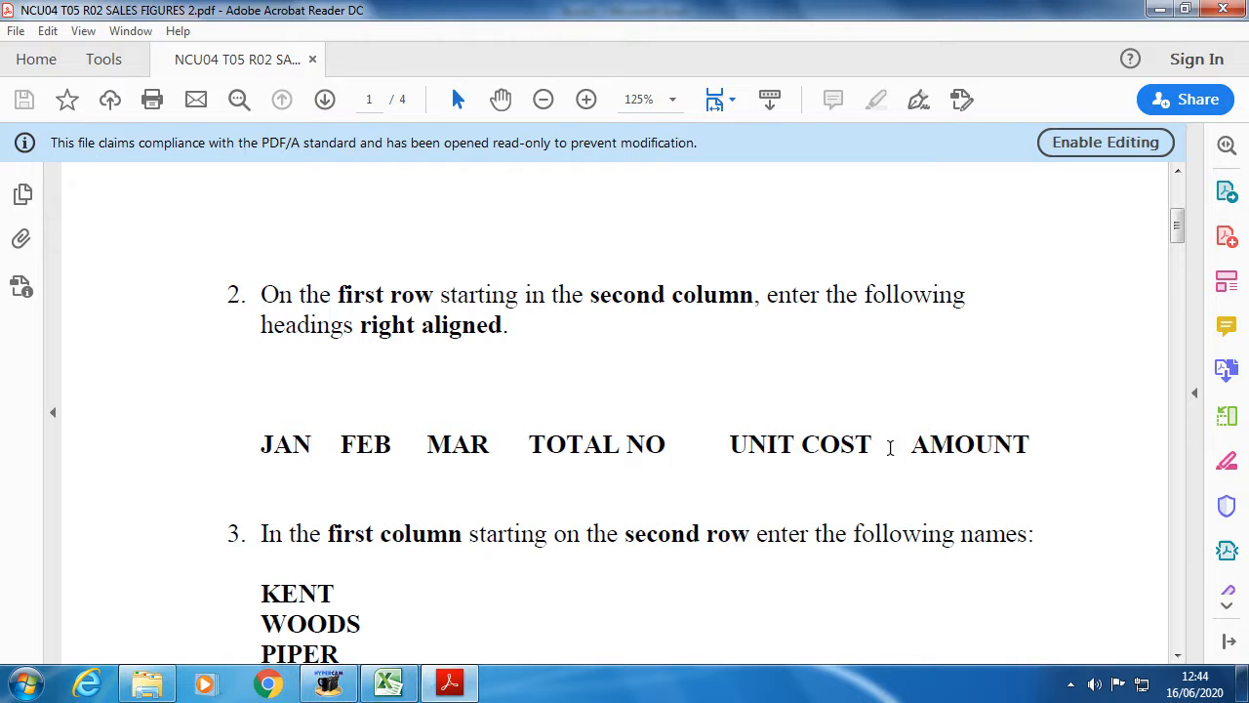
- Enter the heading TOTAL NO in cell E1 of the spreadsheet
left_click(394, 687)
left_click(302, 195)
type("TOTAL NO")
left_click(357, 187)
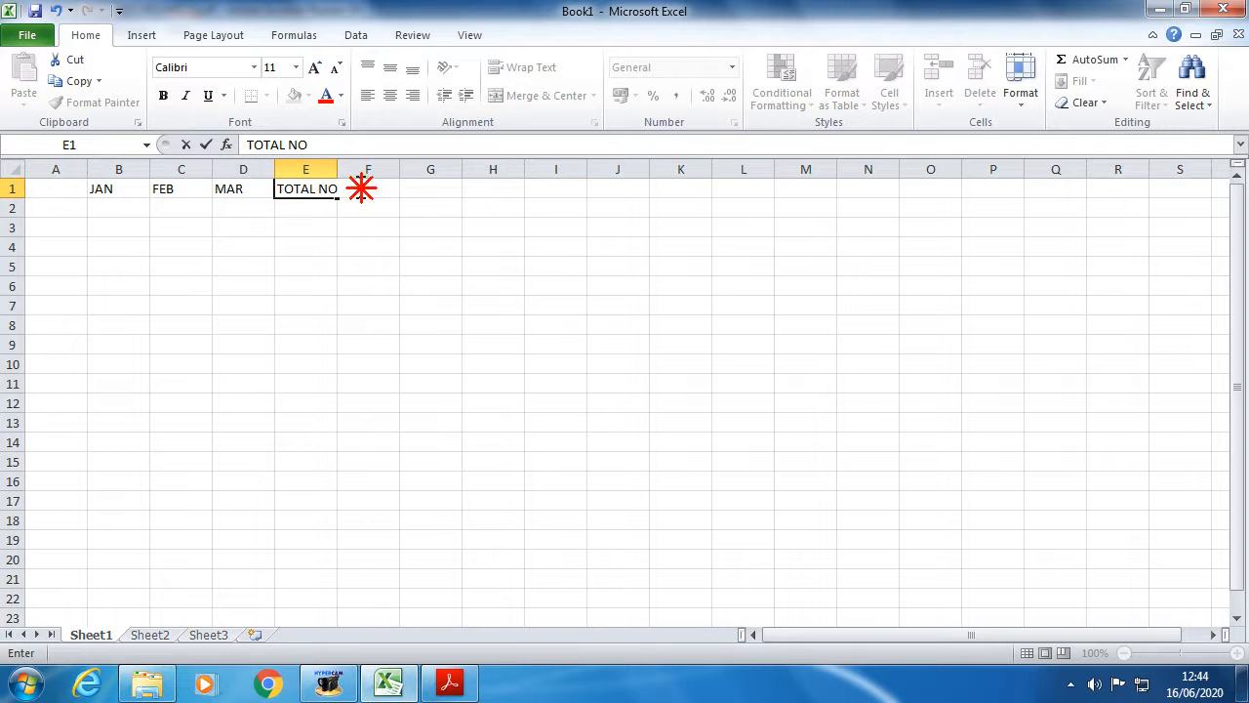
left_click(488, 226)
left_click(362, 192)
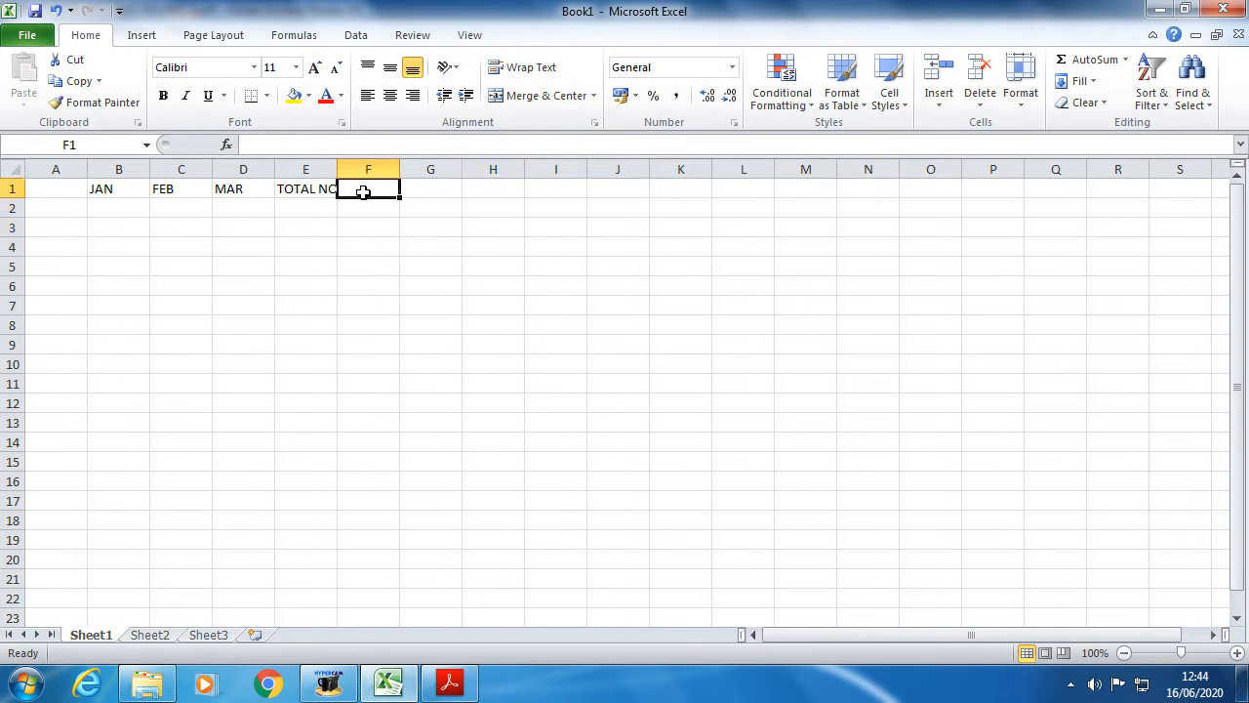
- Add the headings UNIT COST in F1 and AMOUNT in G1
type("UNIT COST")
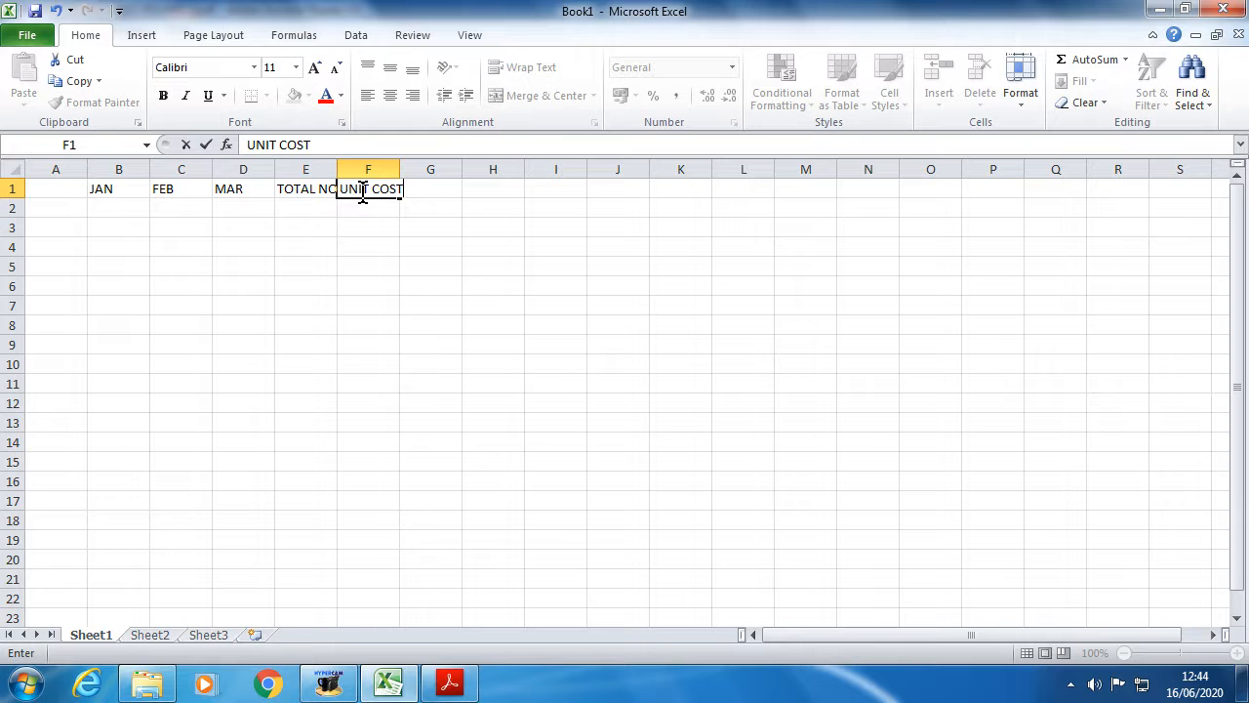
left_click(371, 206)
left_click(459, 184)
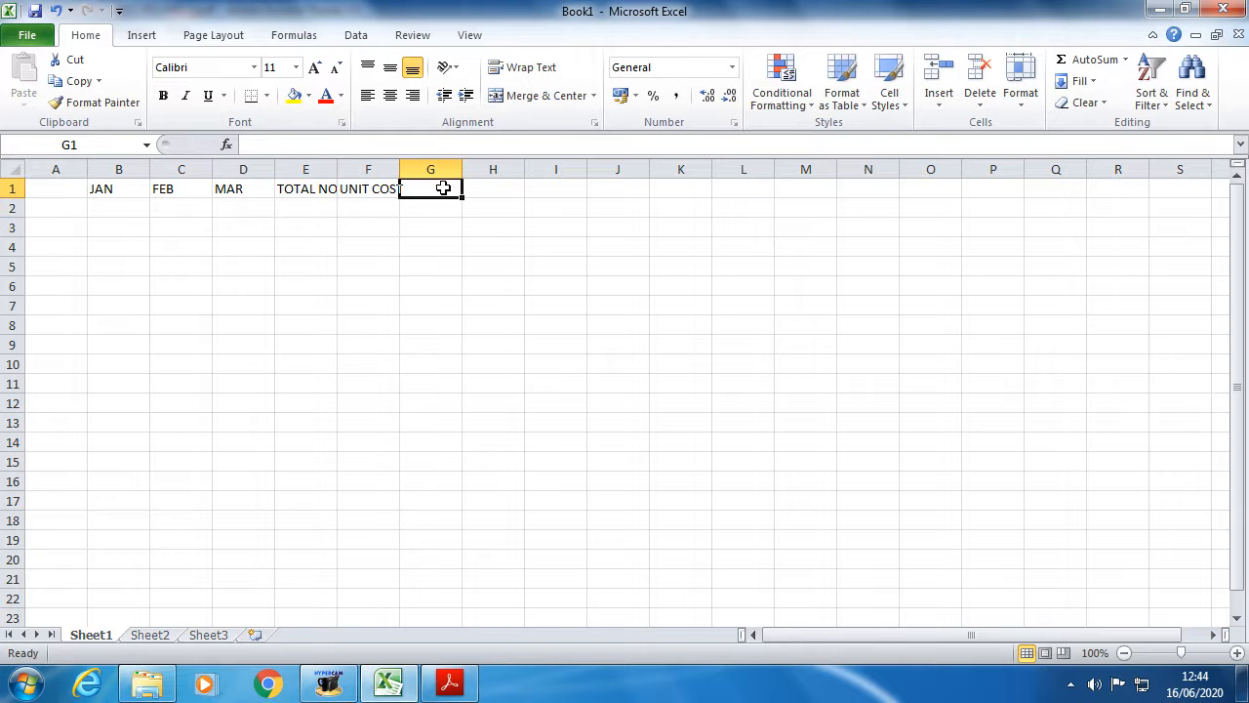
type("AMOUNT")
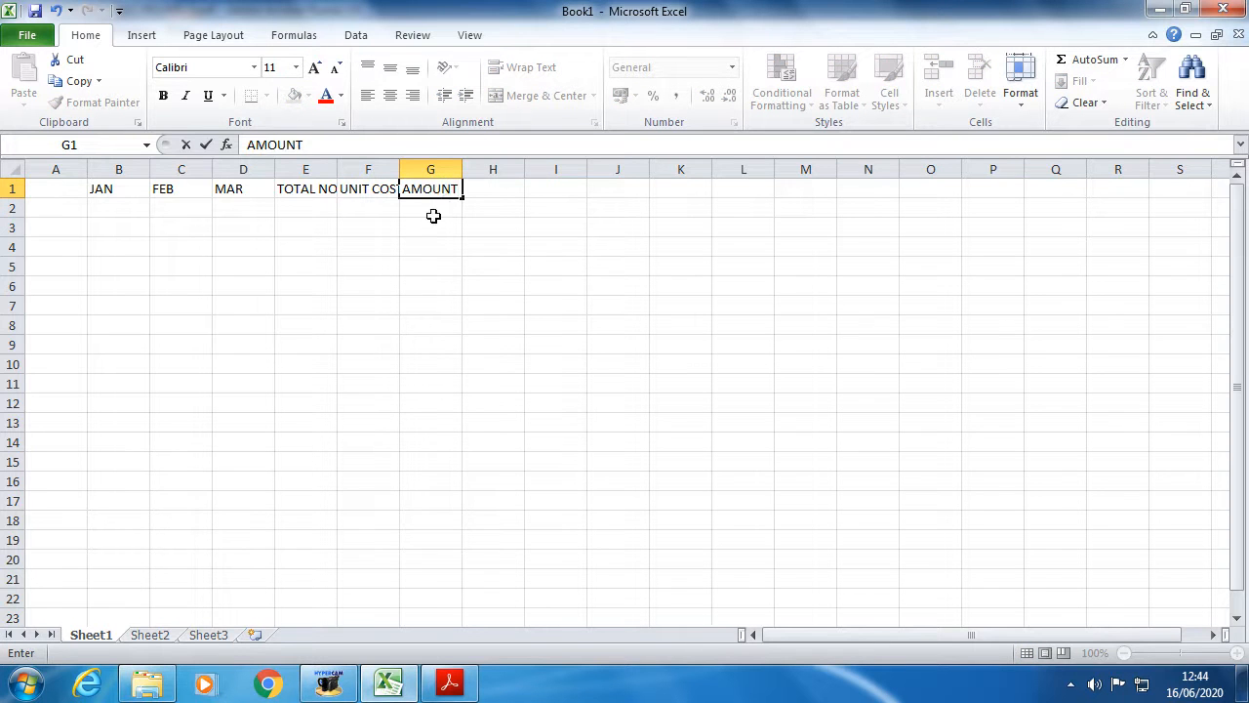
left_click(371, 303)
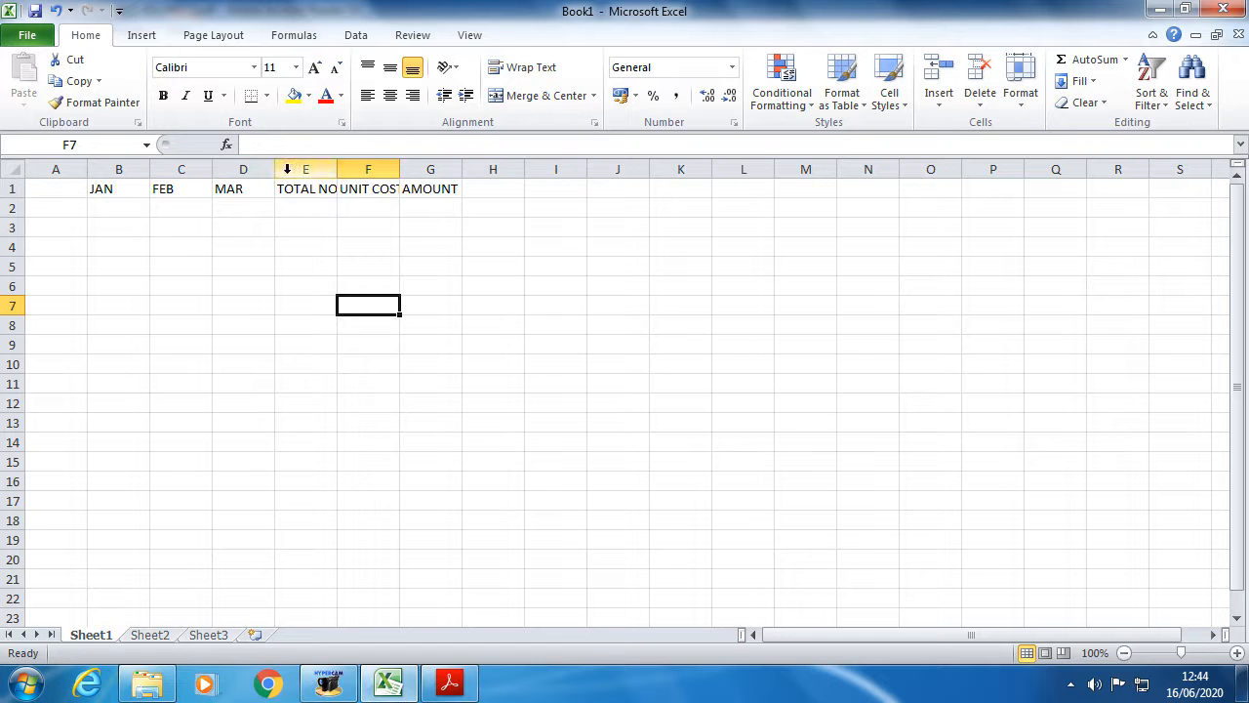
- Widen column E so the TOTAL NO heading shows in full
left_click_drag(335, 167, 426, 172)
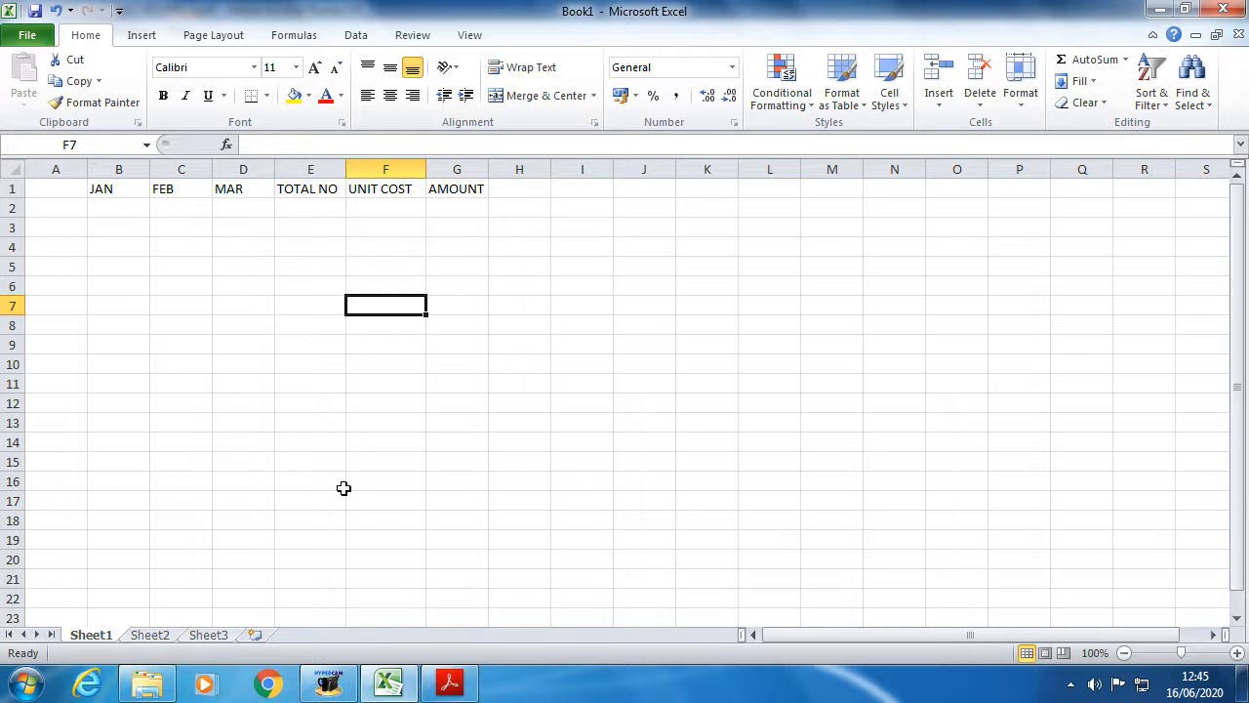
left_click(450, 685)
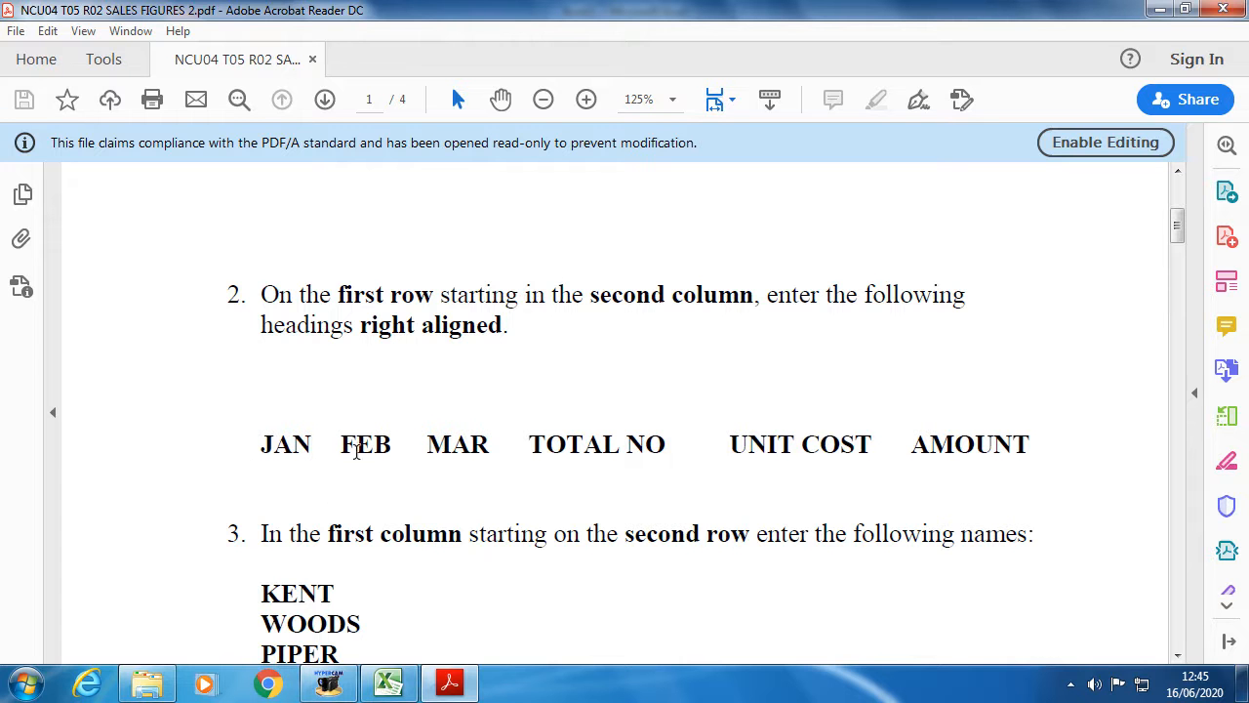
- Highlight step 3's sentence about entering the names in the instructions PDF
scroll(517, 510, "down", 5)
left_click_drag(258, 295, 1024, 324)
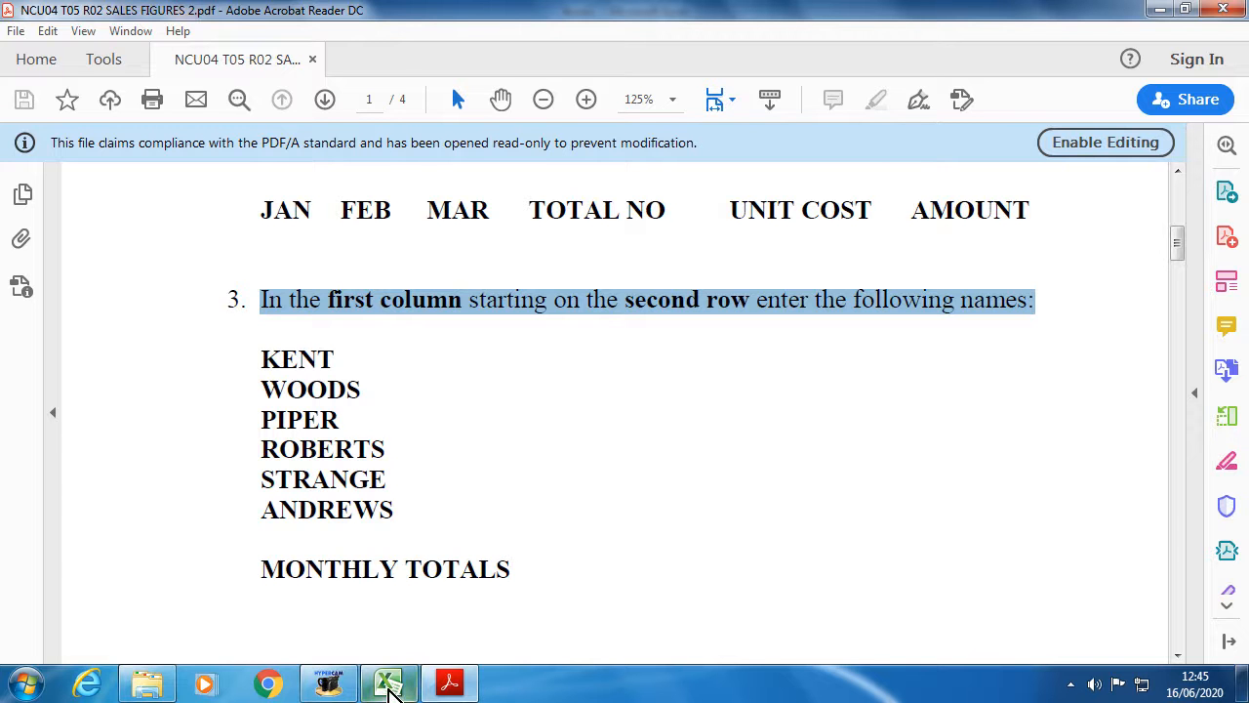
scroll(371, 357, "up", 2)
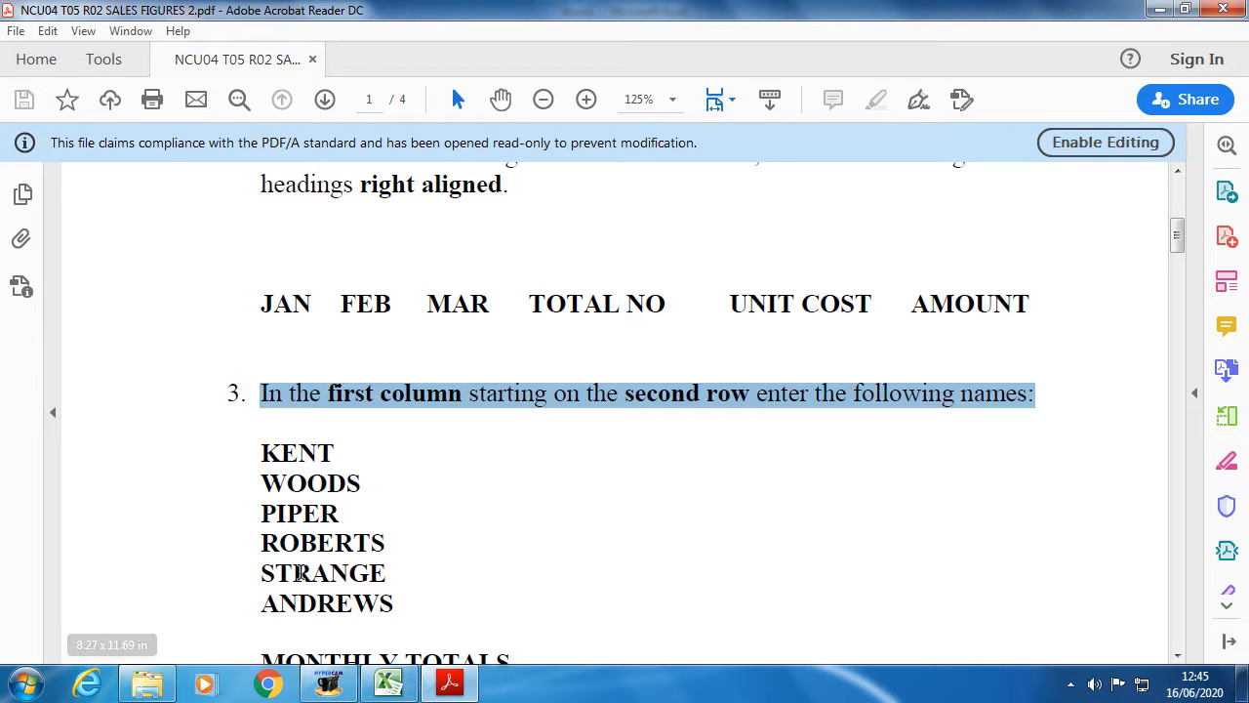
- Select cells A2 to A11 in the spreadsheet for the names, then go back to the PDF
left_click(389, 684)
left_click(57, 189)
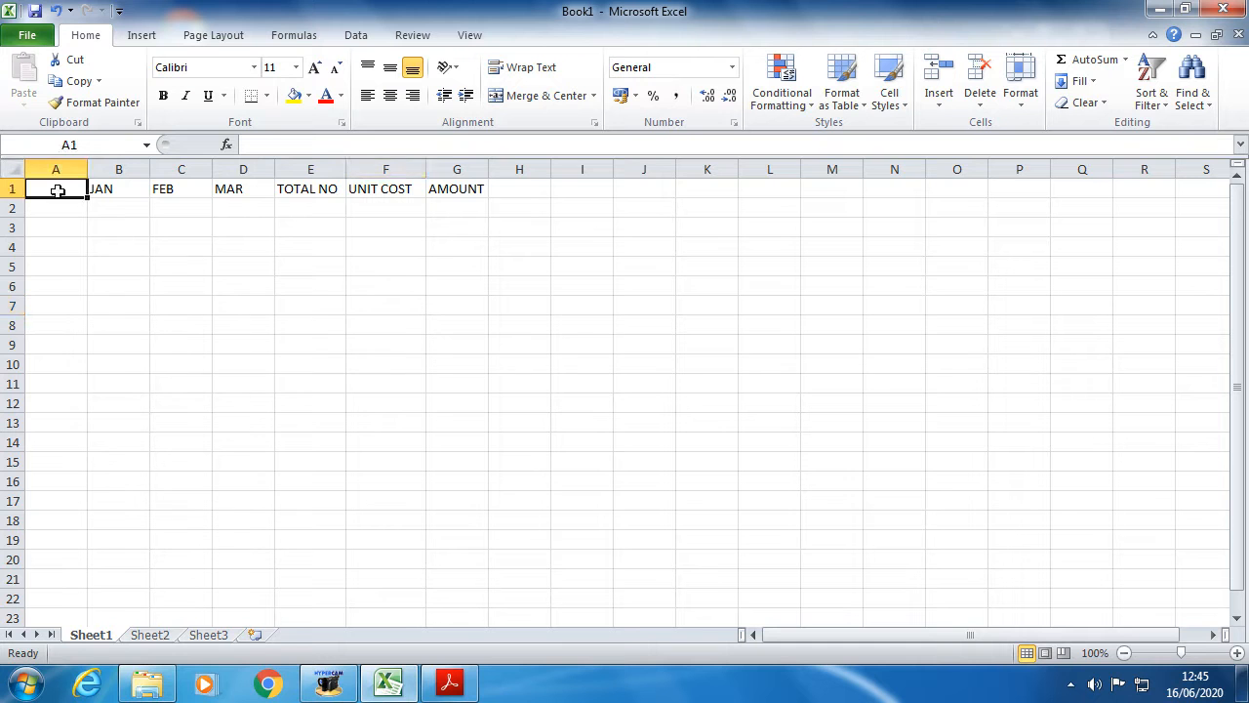
left_click_drag(60, 207, 41, 376)
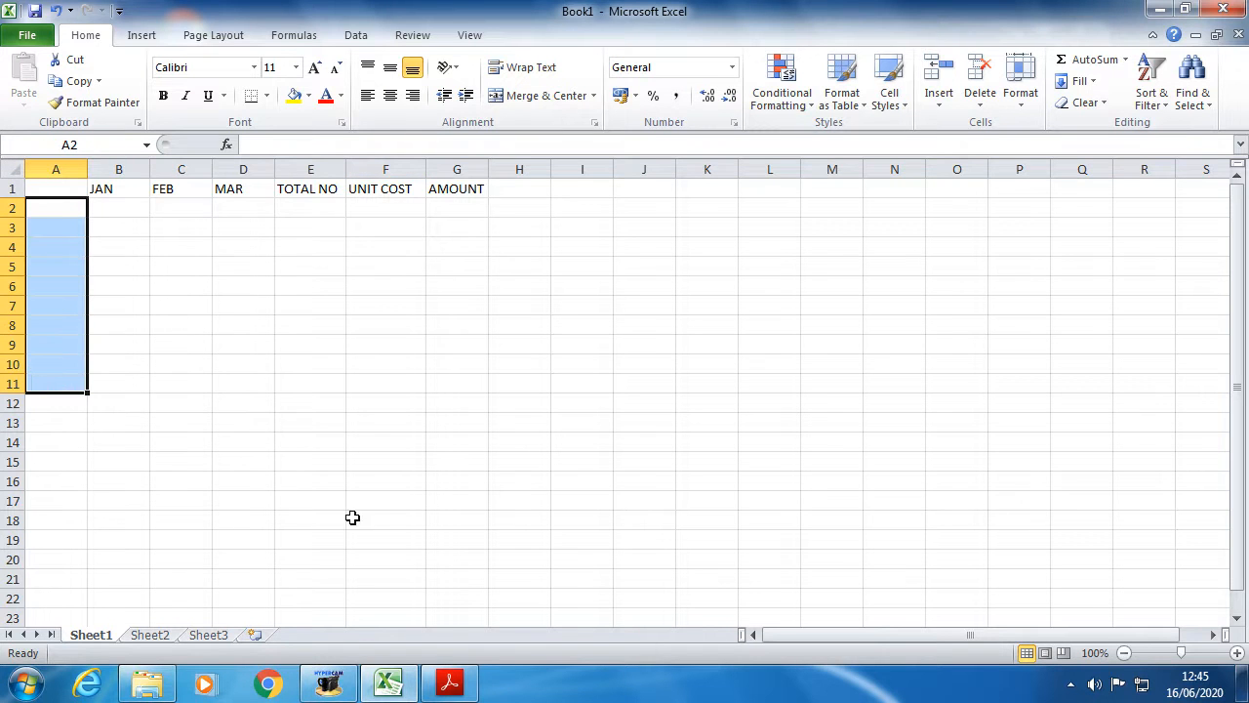
left_click(408, 685)
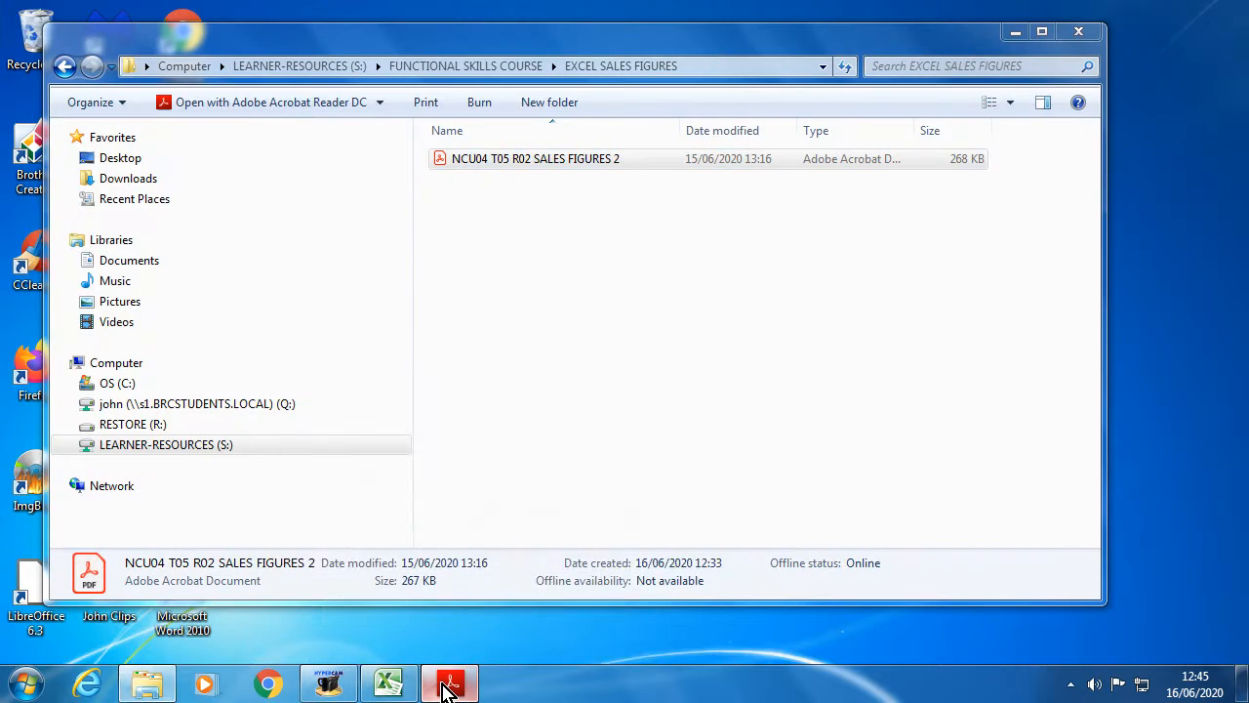
left_click(450, 683)
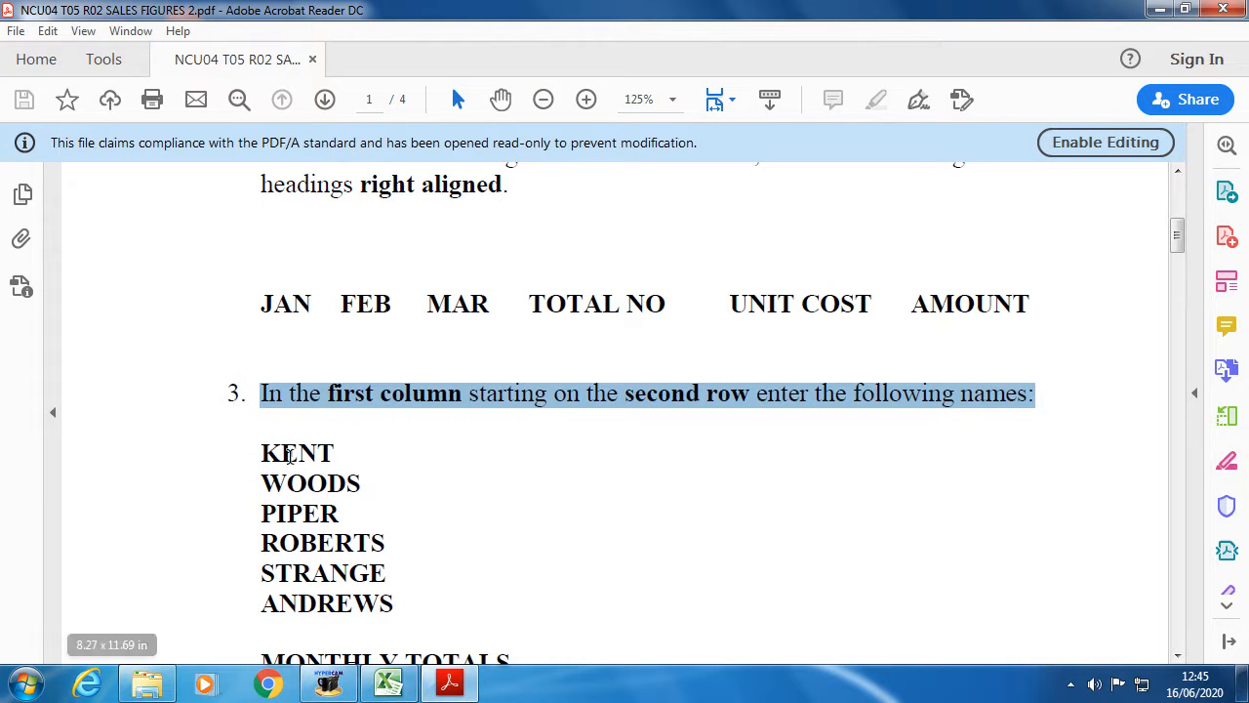
- Copy the six names KENT to ANDREWS from the instructions PDF
left_click_drag(262, 451, 390, 600)
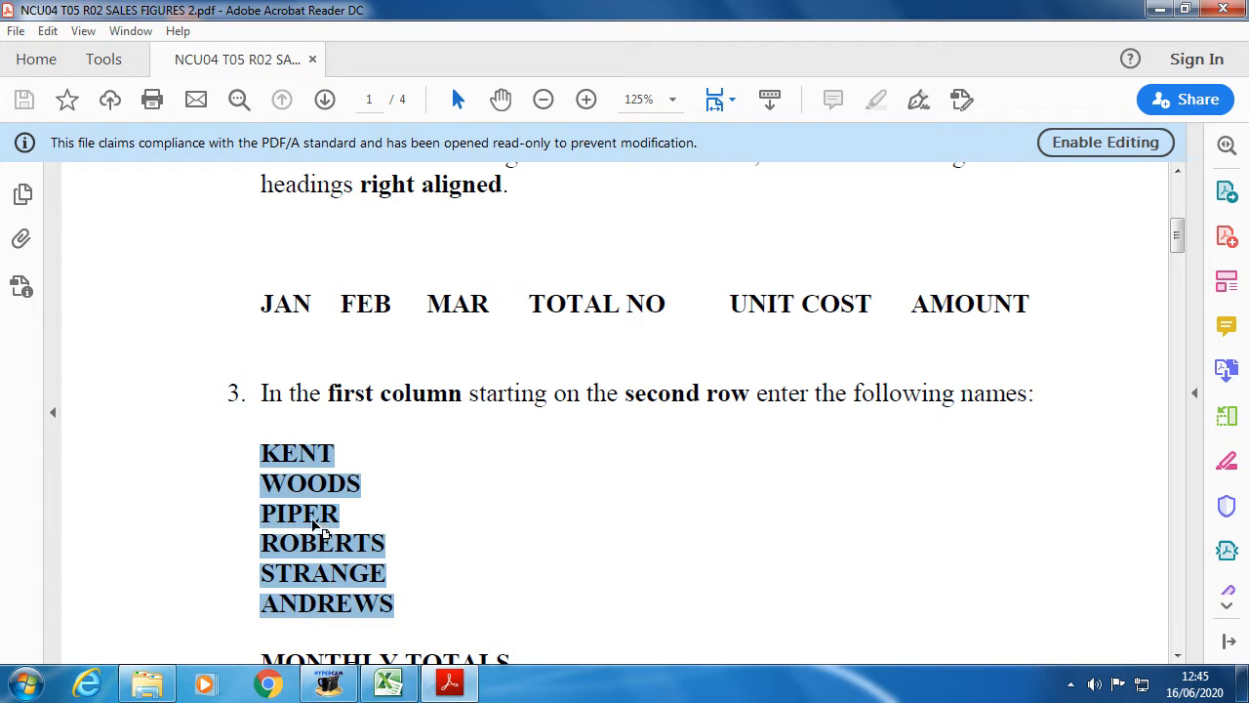
right_click(302, 463)
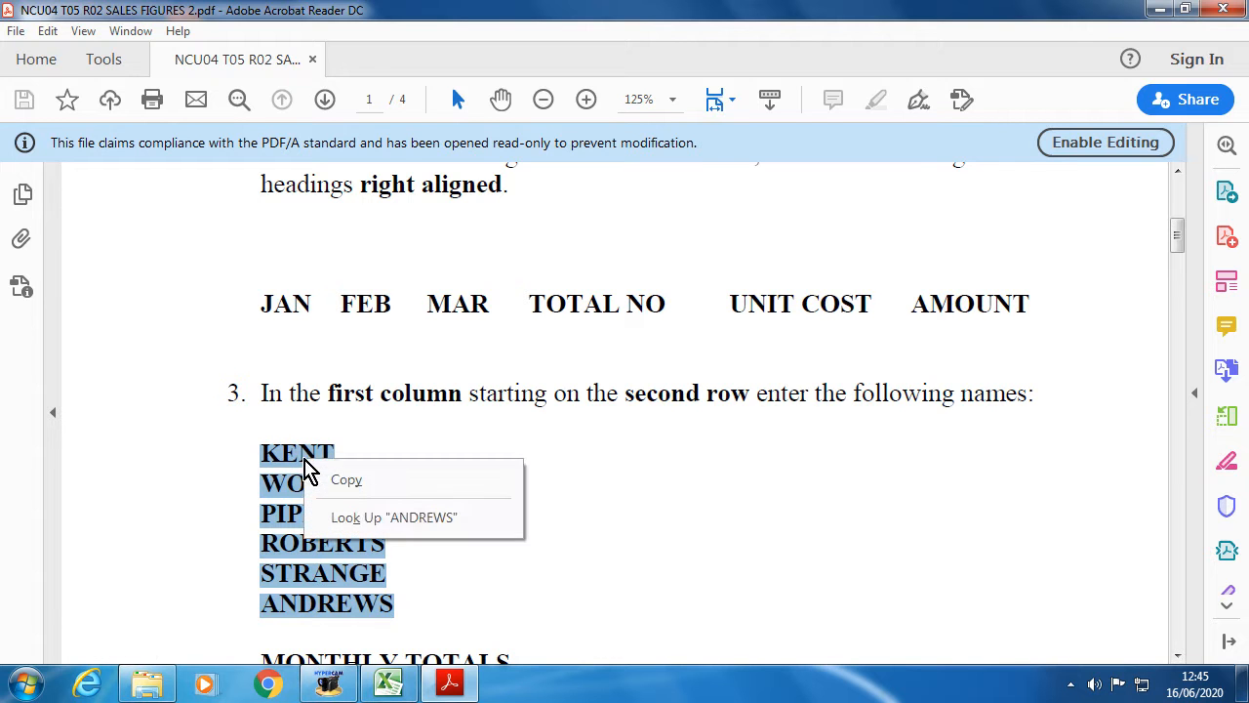
left_click(348, 481)
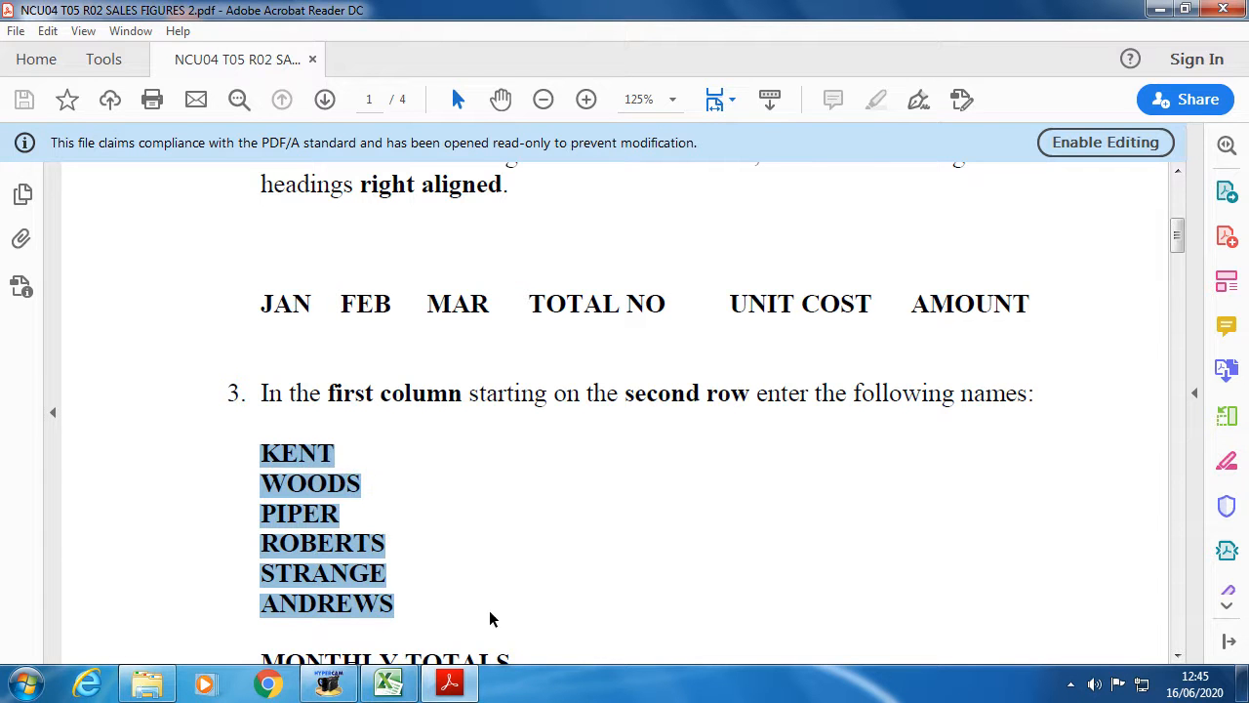
- In the Excel workbook, bring up the paste choices on cell A2
left_click(391, 683)
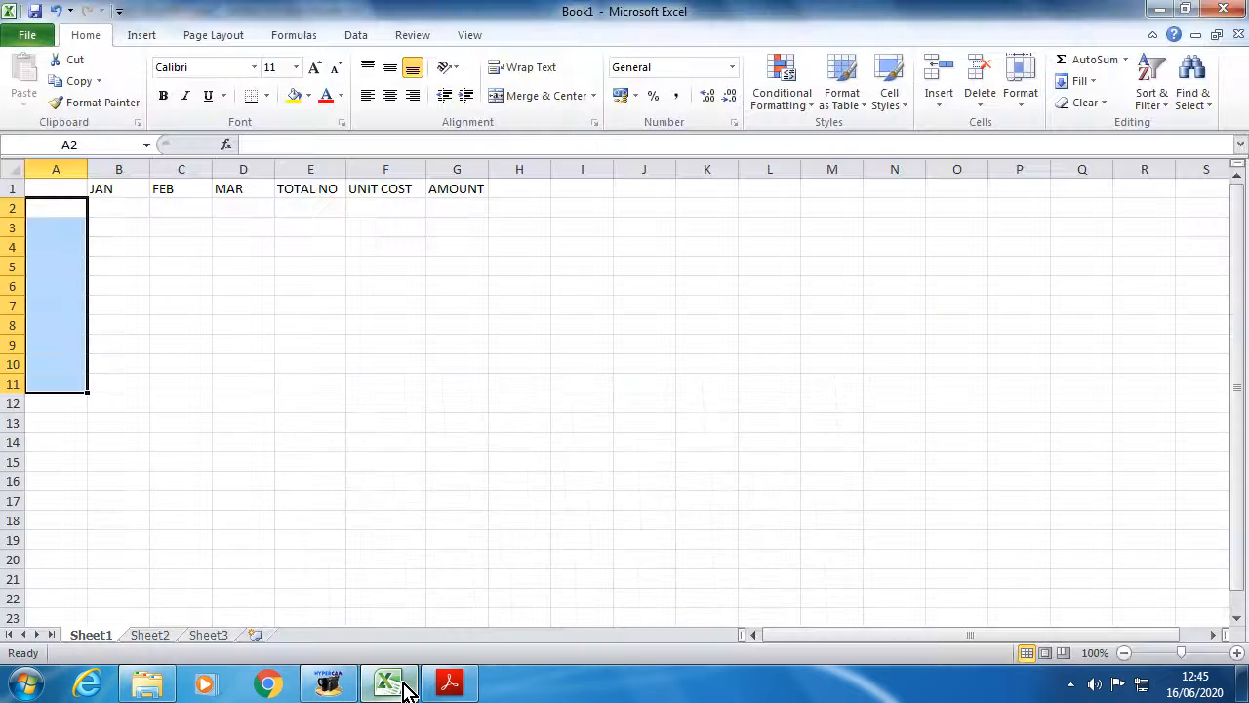
left_click(64, 209)
right_click(64, 209)
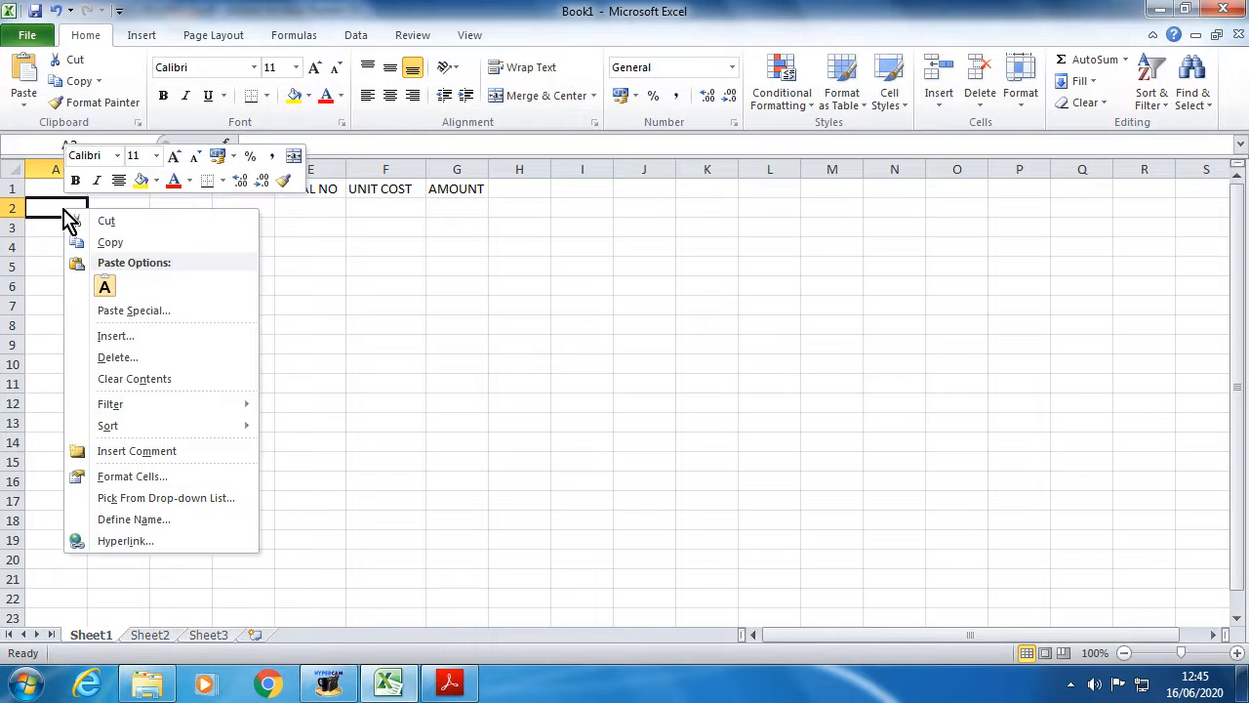
- Paste KENT, WOODS, PIPER, ROBERTS, STRANGE and ANDREWS into A2:A7 with Keep Text Only
left_click(107, 288)
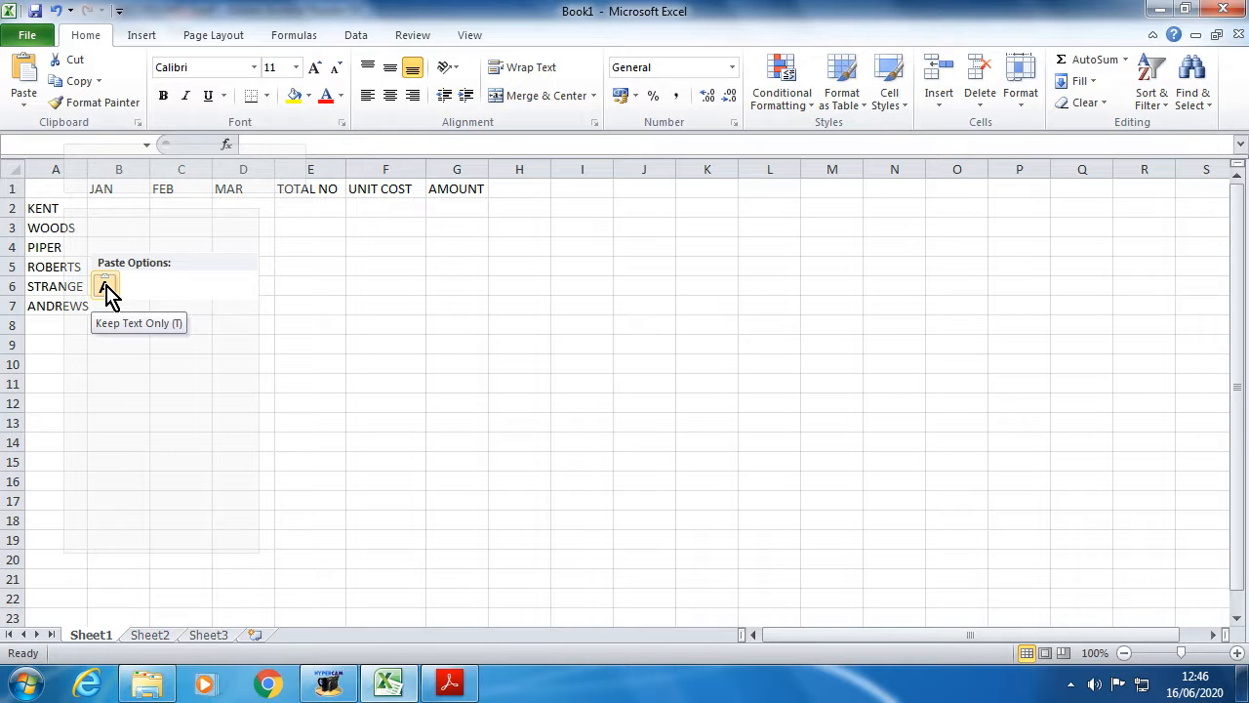
left_click(105, 285)
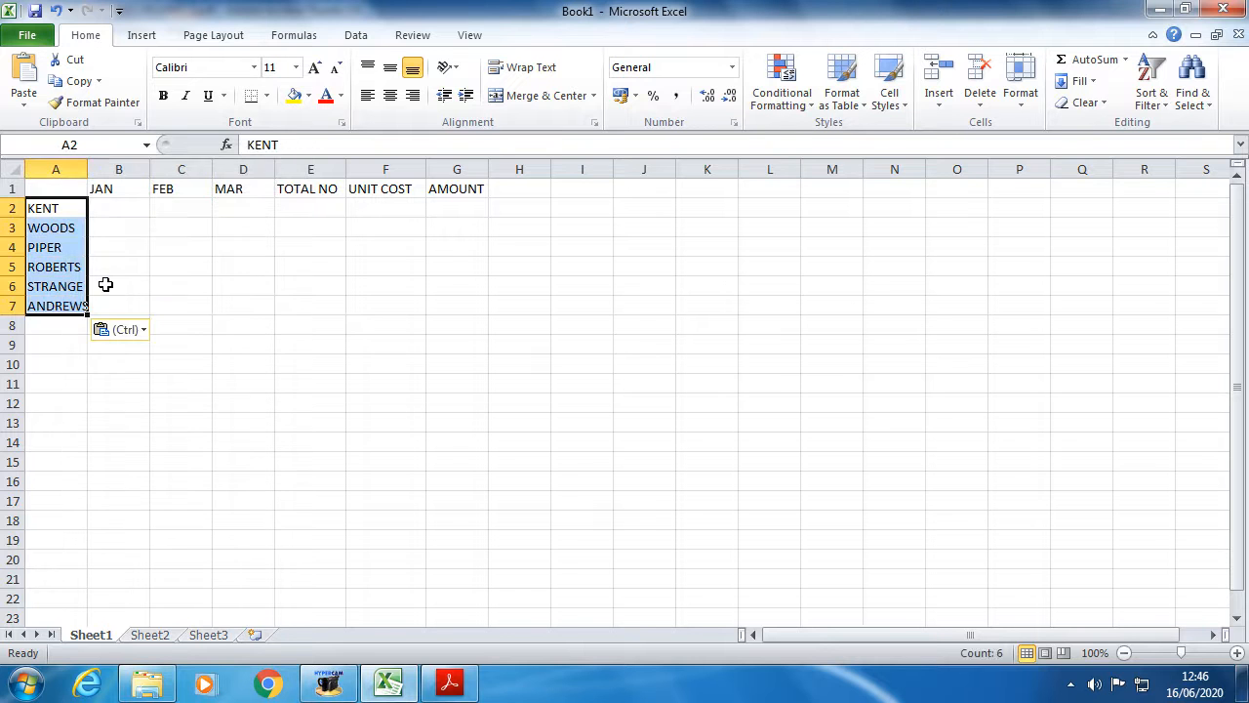
left_click(60, 380)
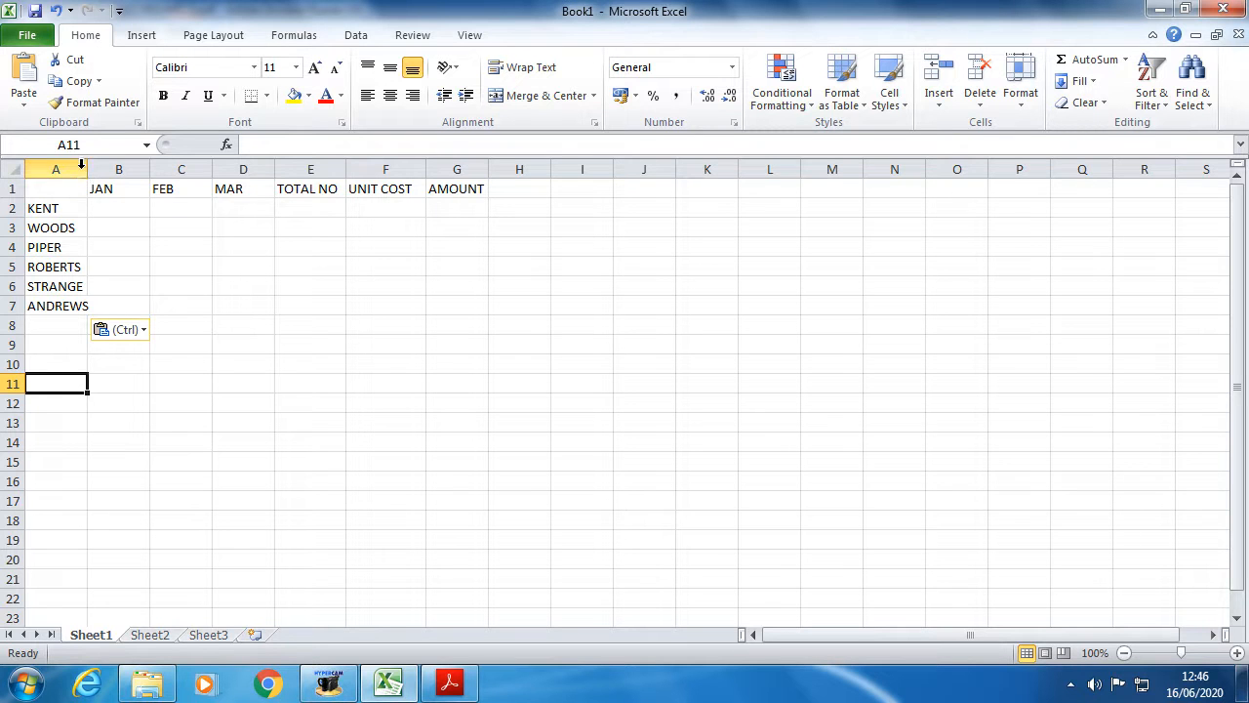
- Widen column A slightly and find the MONTHLY TOTALS heading in the instructions PDF
left_click_drag(85, 170, 101, 170)
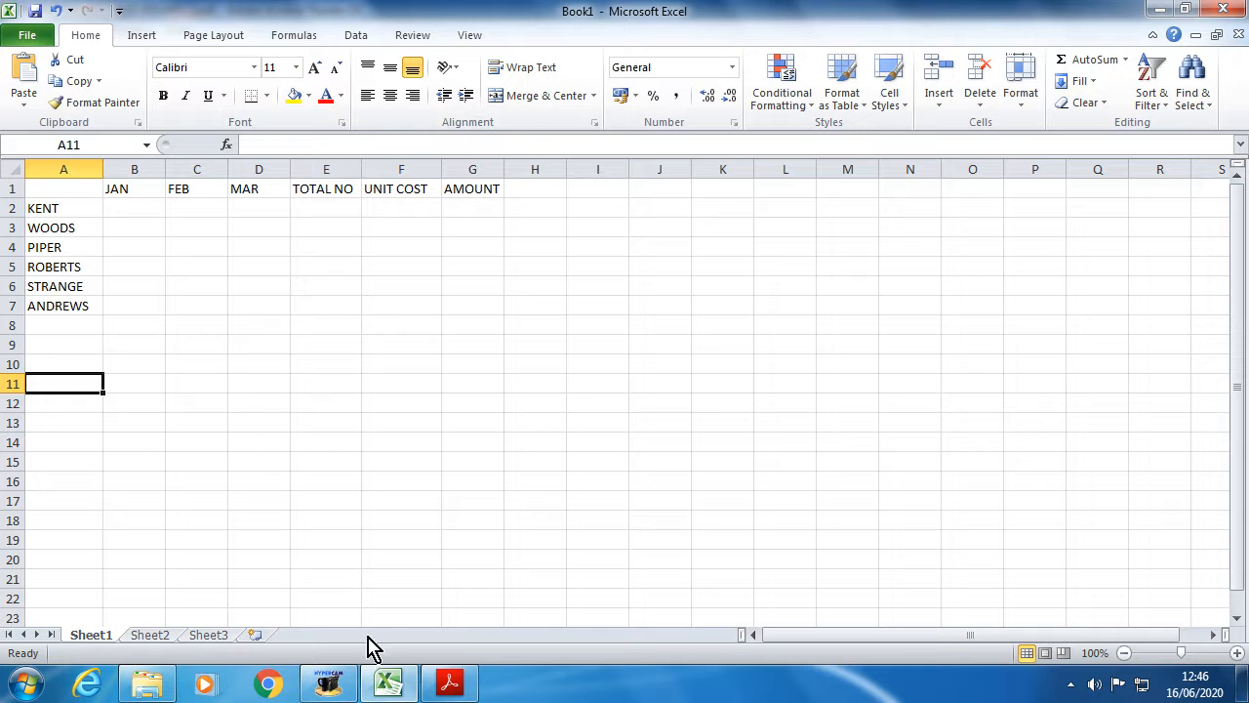
left_click(450, 687)
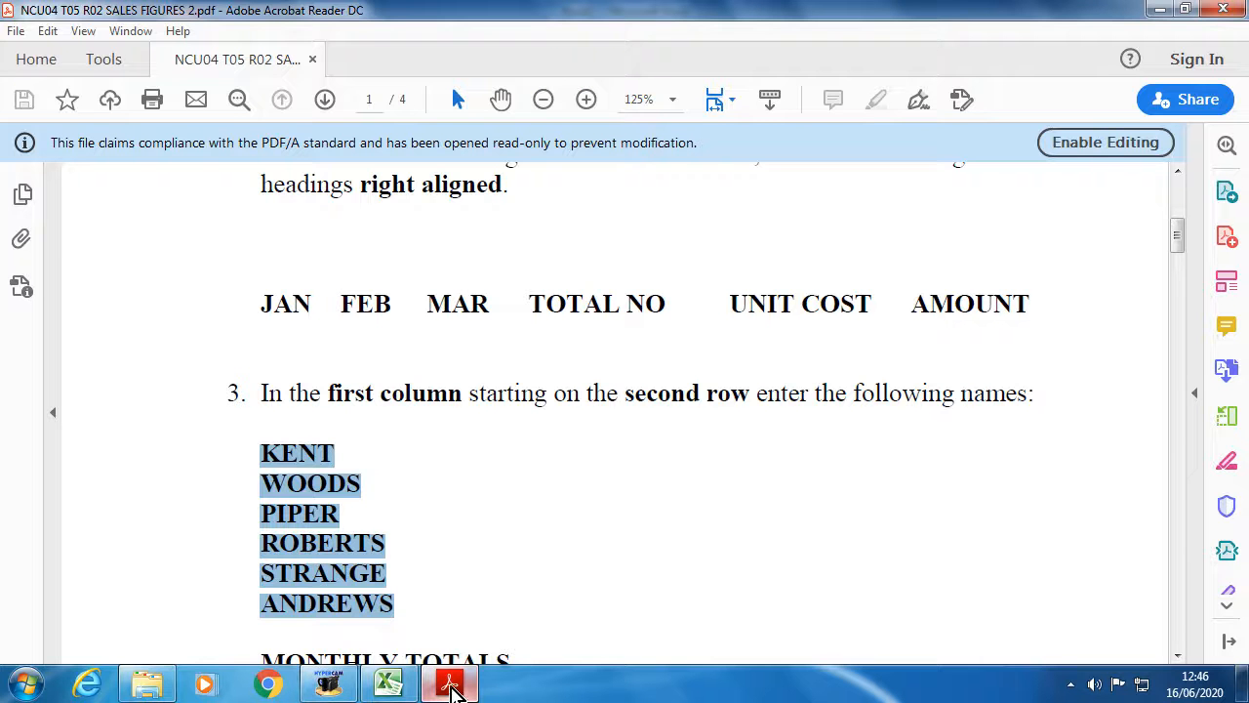
scroll(449, 576, "down", 6)
scroll(329, 419, "up", 2)
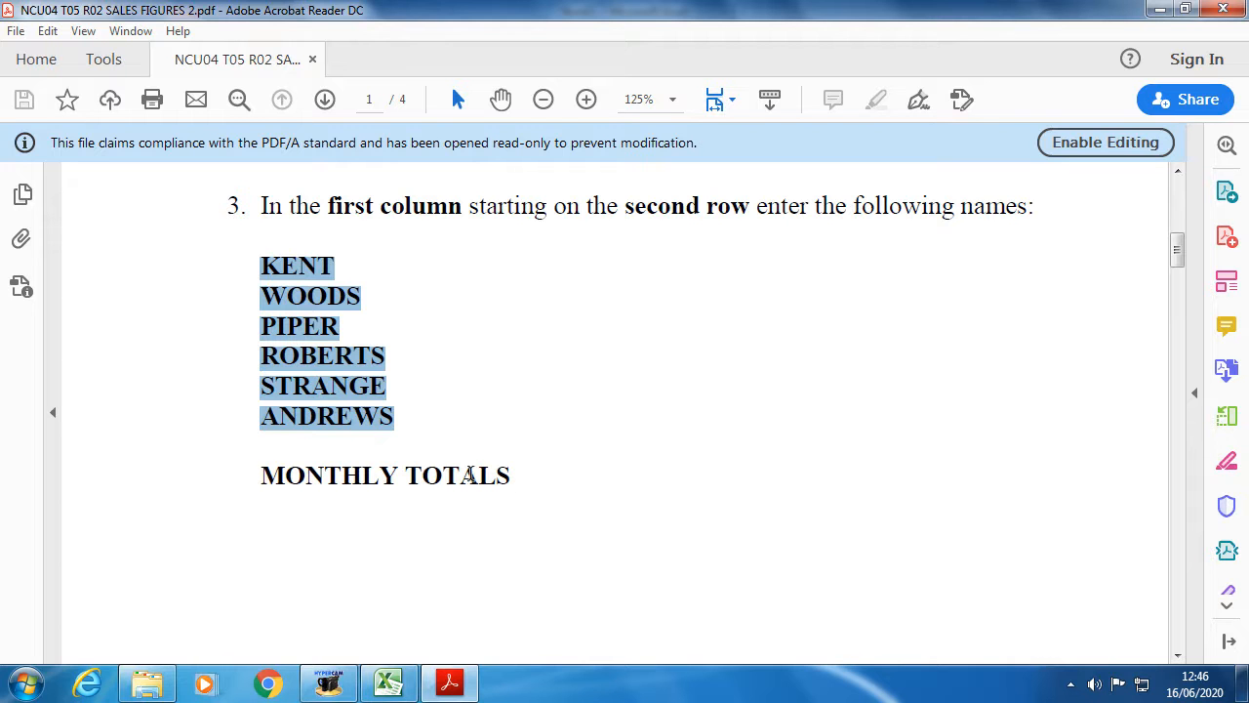
left_click_drag(518, 476, 325, 443)
left_click(389, 445)
left_click_drag(264, 418, 517, 475)
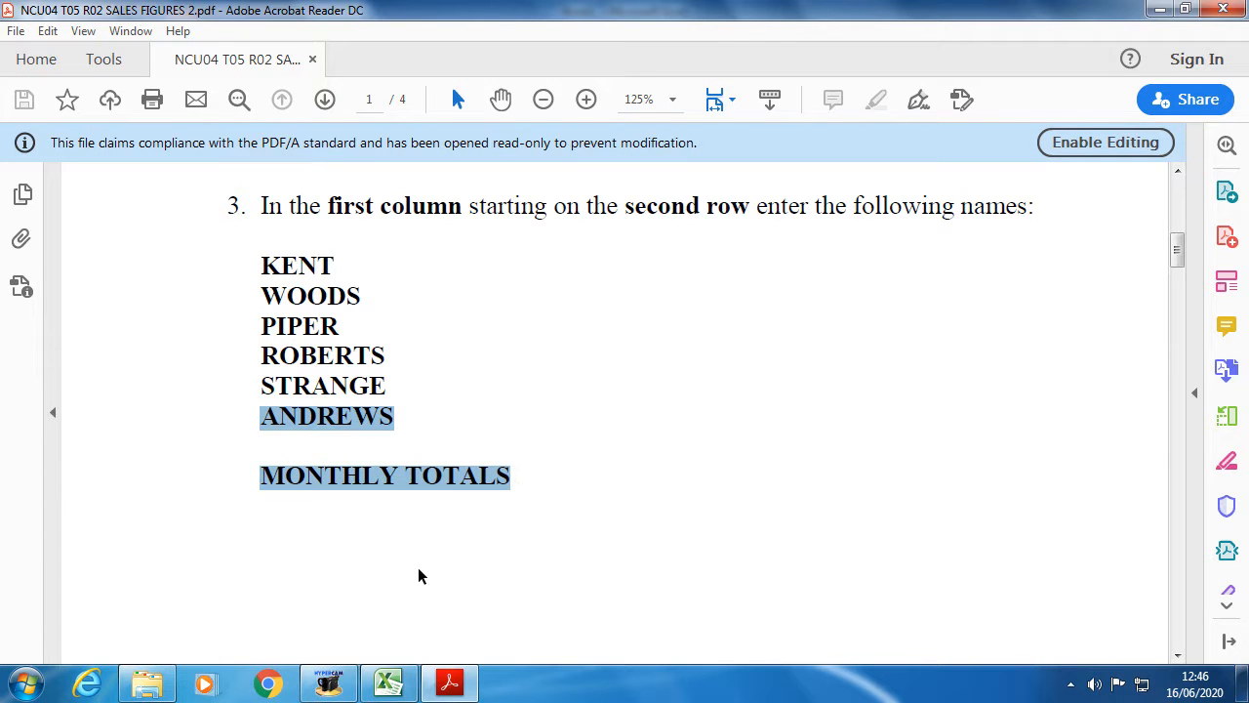
left_click(449, 683)
- Type MONTHLY TOTALS into A9 and widen column A to fit it
left_click(63, 345)
type("MONT")
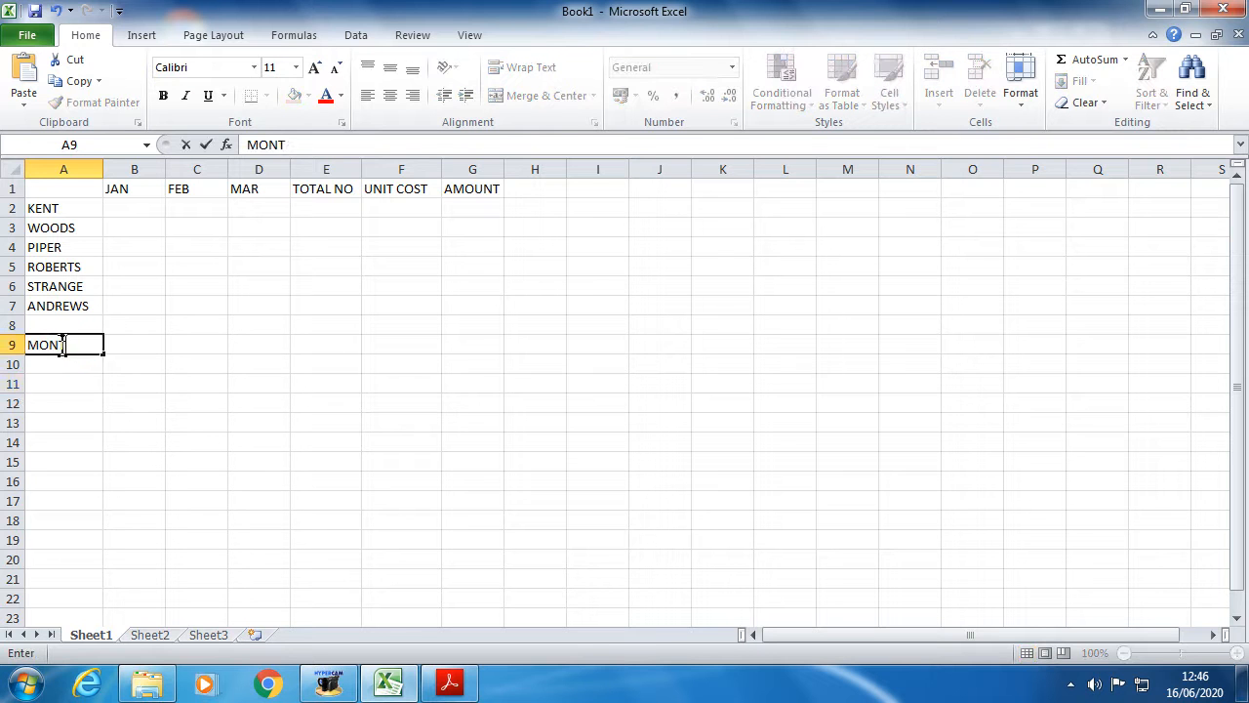
type("HLY TOTALS")
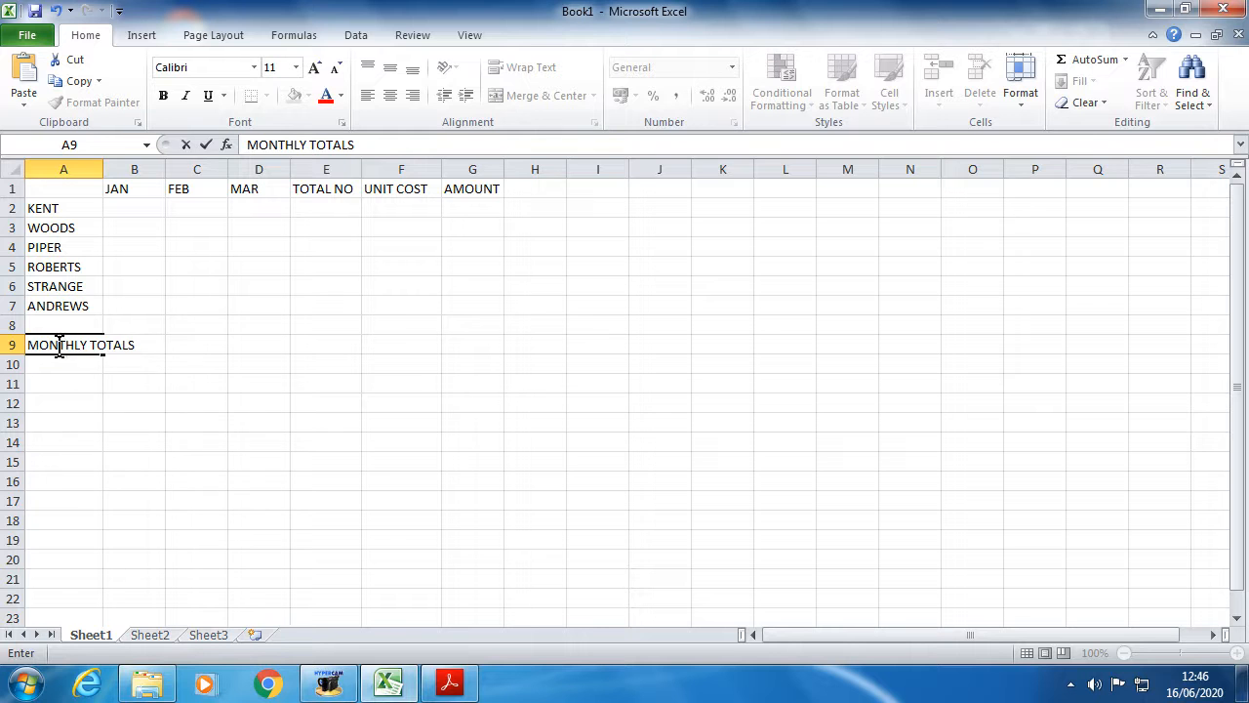
left_click(134, 405)
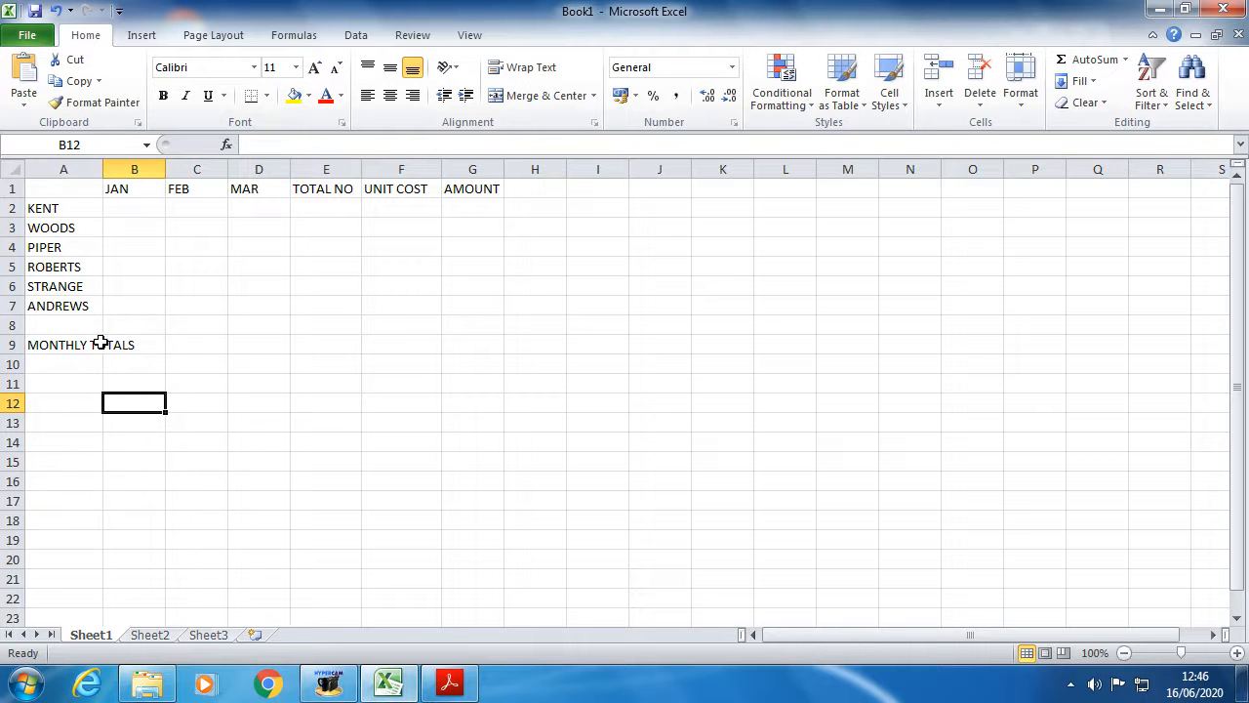
left_click_drag(108, 163, 144, 169)
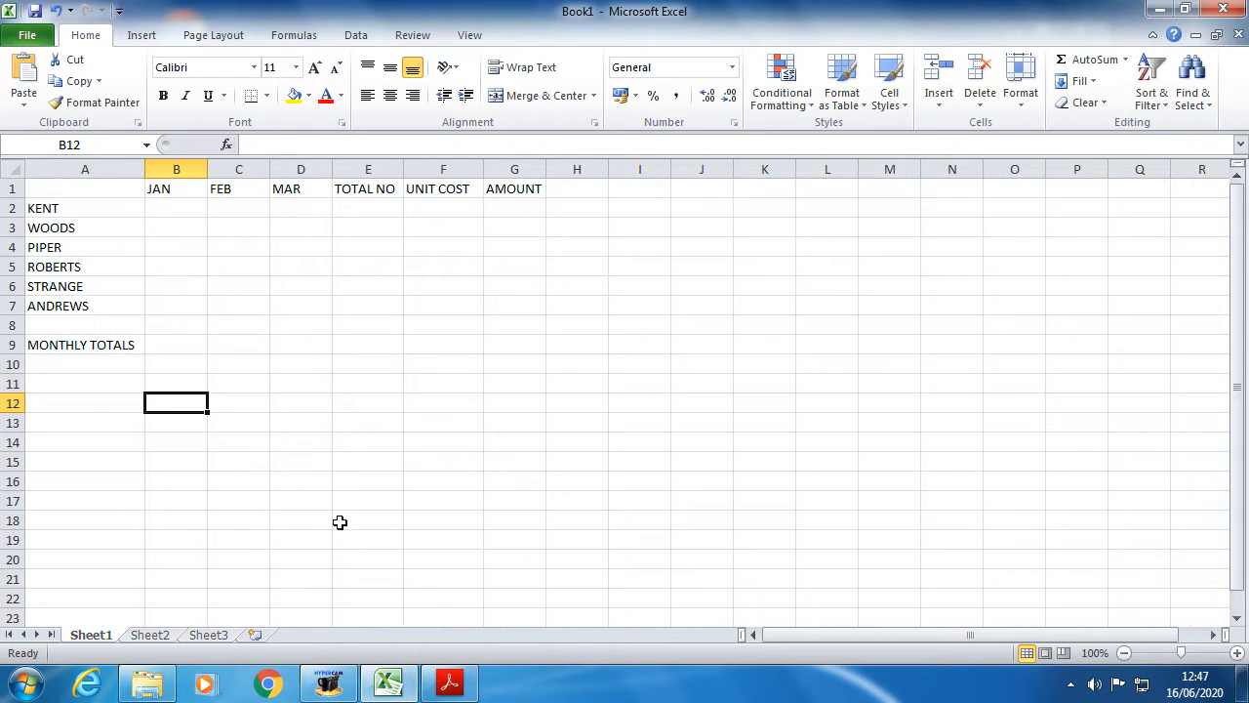
left_click(391, 686)
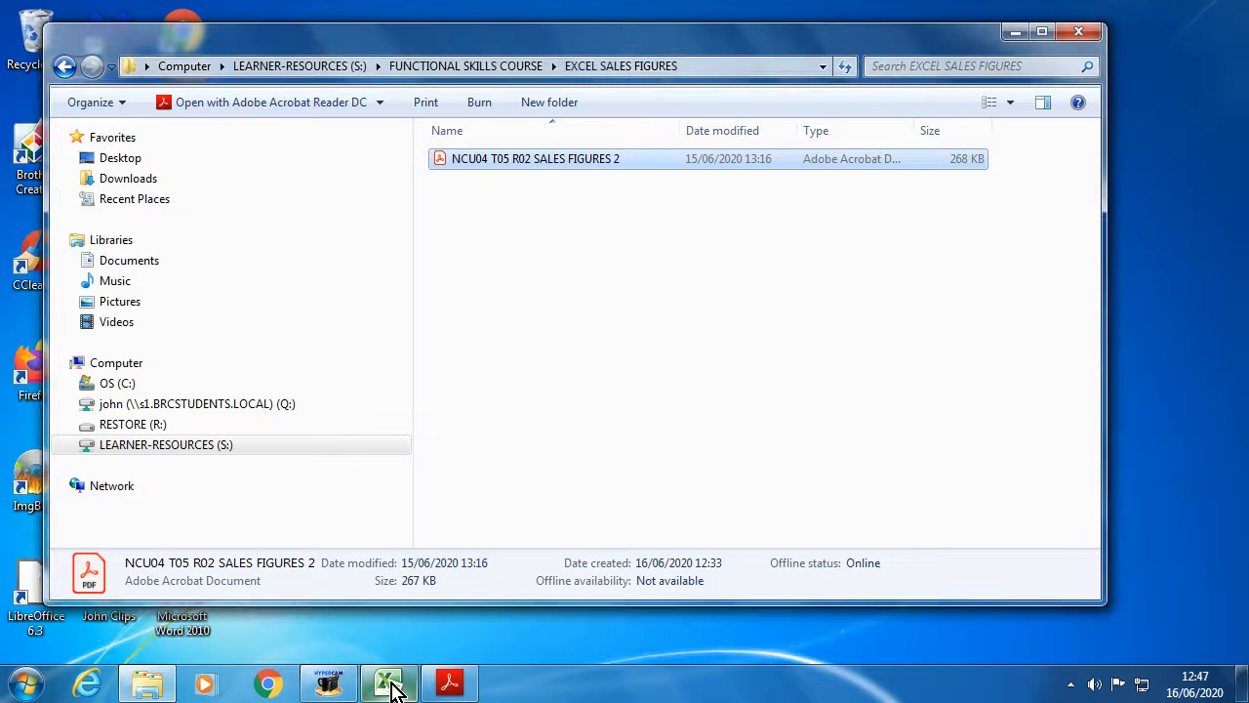
- Scroll the instructions PDF to step 4's DATA ENTRY sales table
left_click(390, 686)
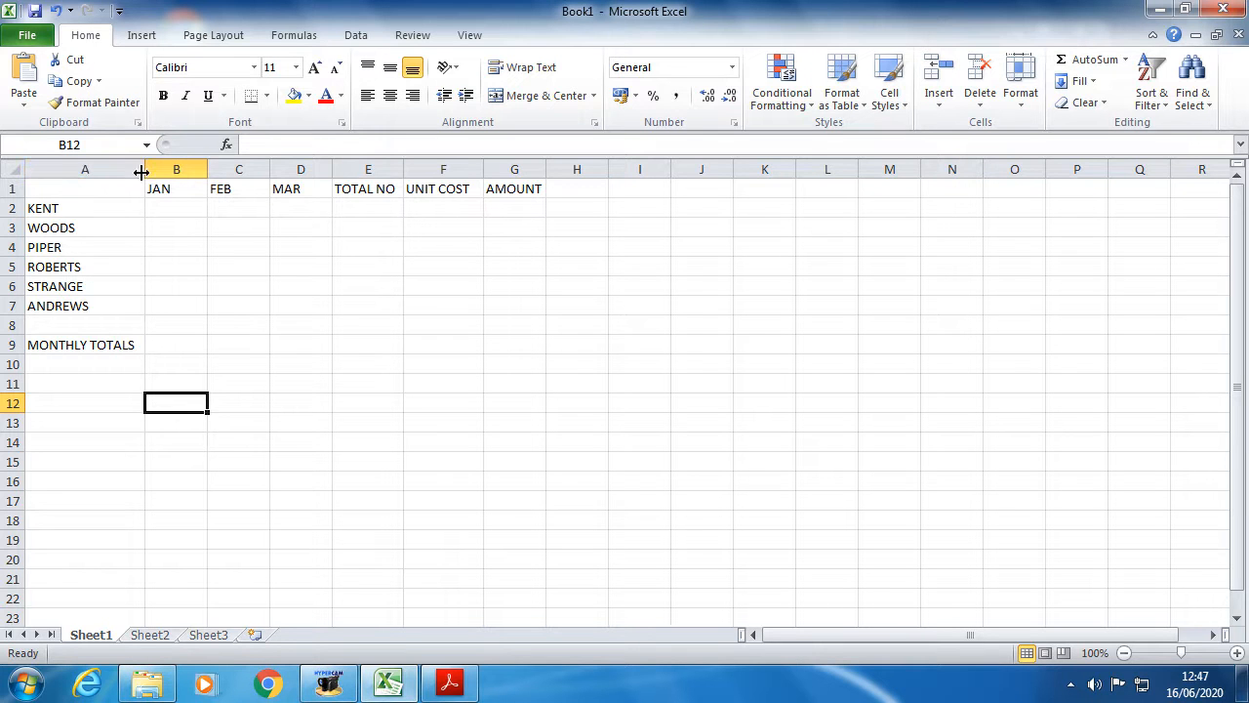
left_click(447, 683)
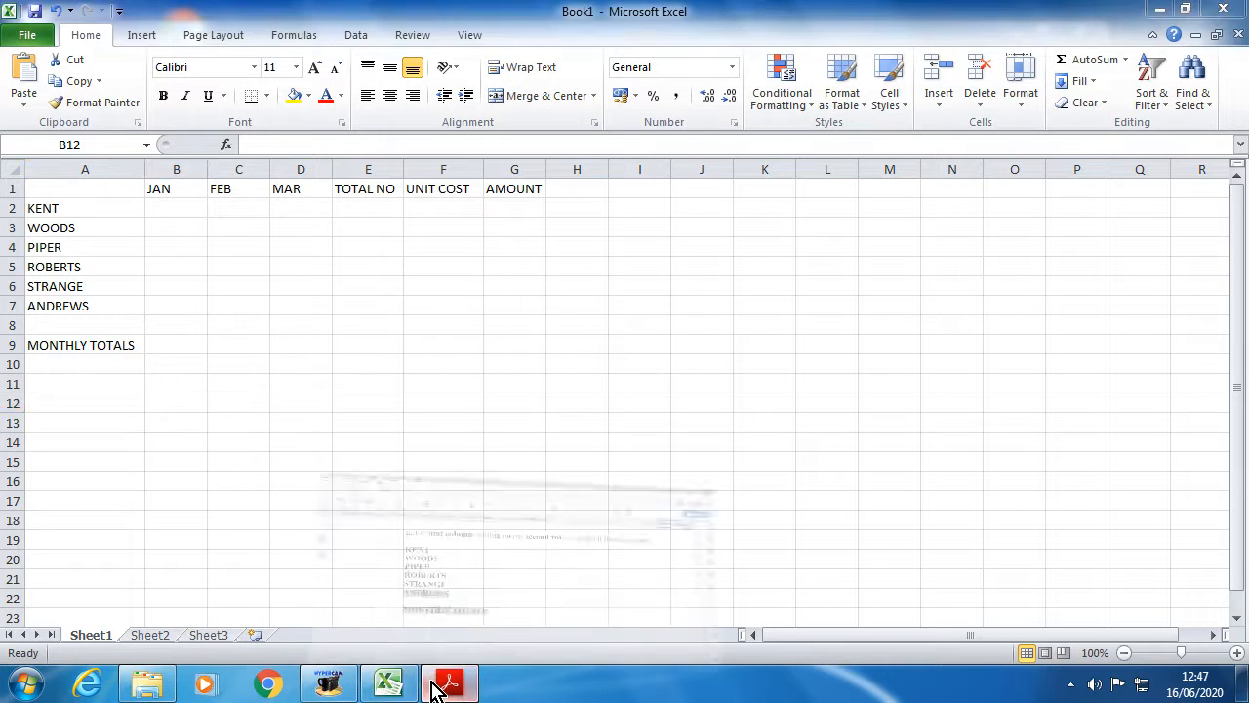
scroll(354, 565, "down", 10)
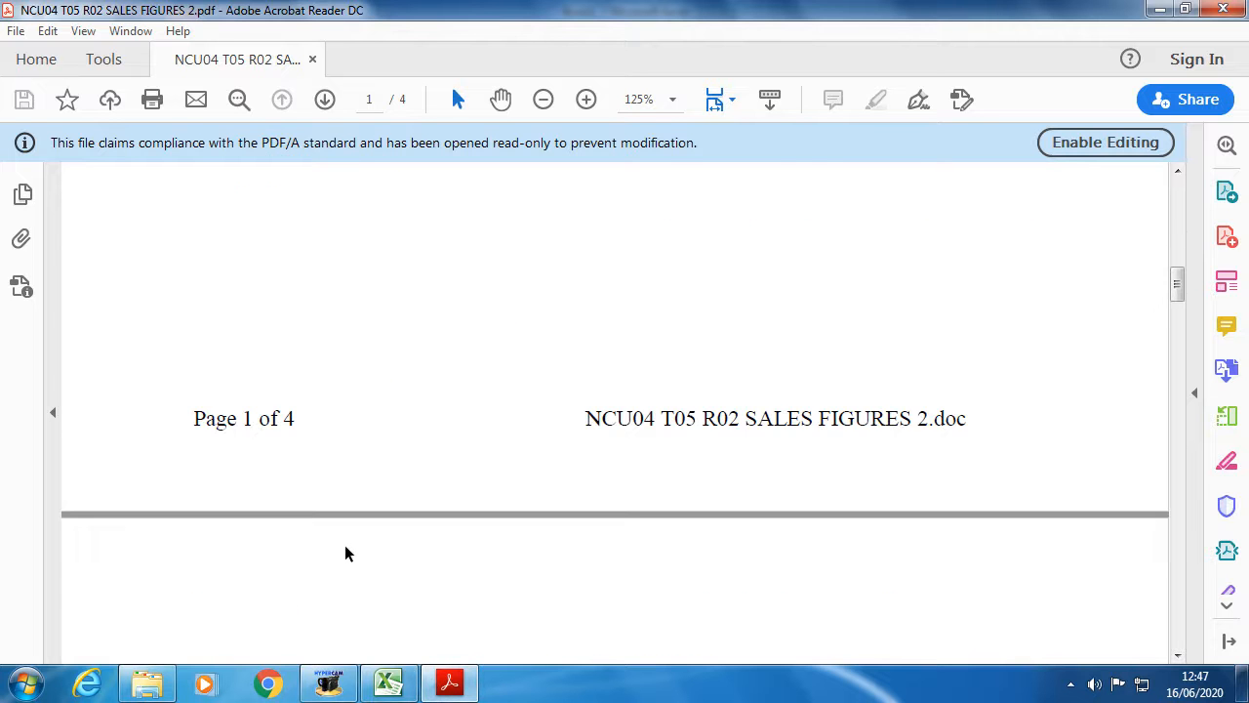
scroll(325, 485, "up", 5)
scroll(309, 493, "down", 9)
scroll(314, 493, "down", 4)
scroll(337, 488, "up", 1)
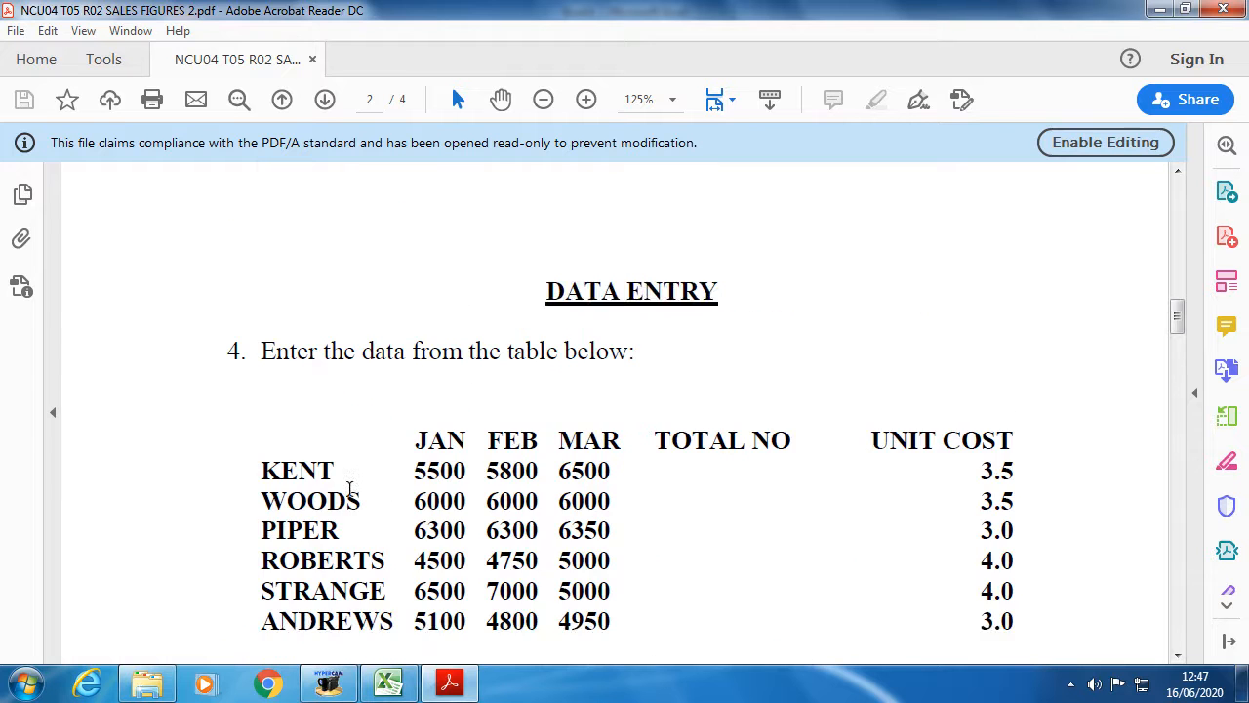
scroll(349, 490, "down", 1)
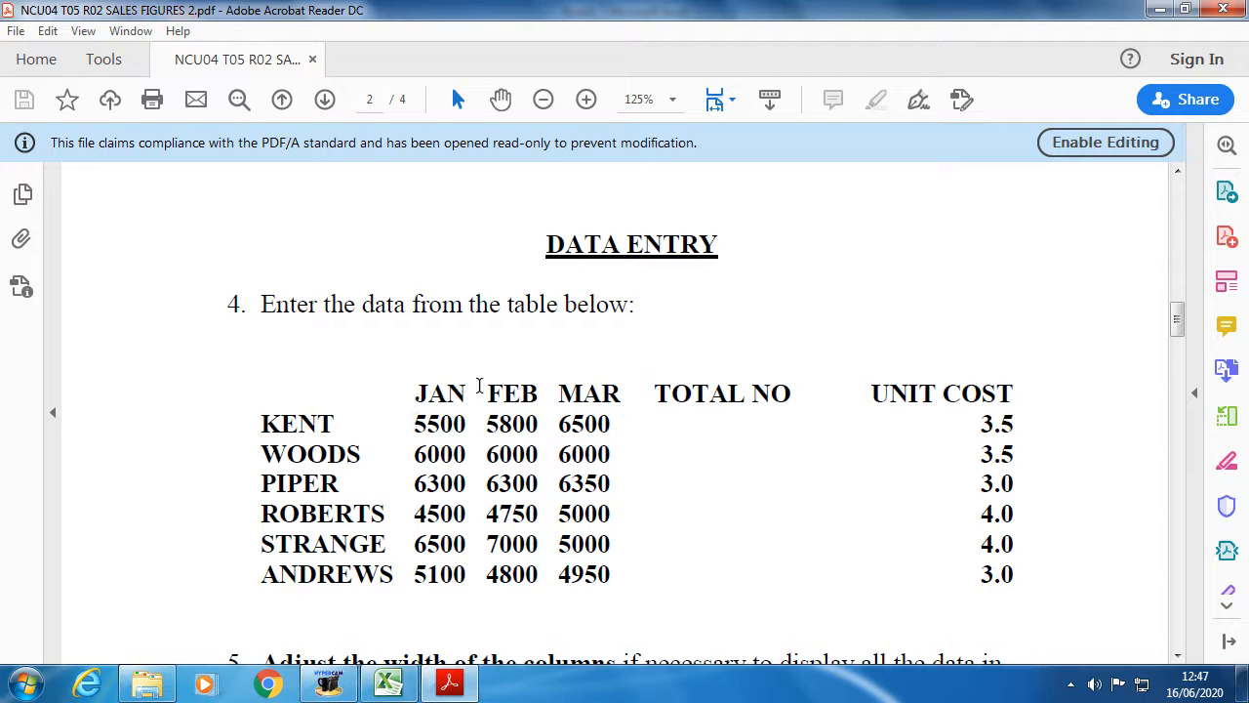
- Copy KENT's figures 5500, 5800 and 6500 and select cell B2 in Excel
left_click_drag(417, 420, 595, 557)
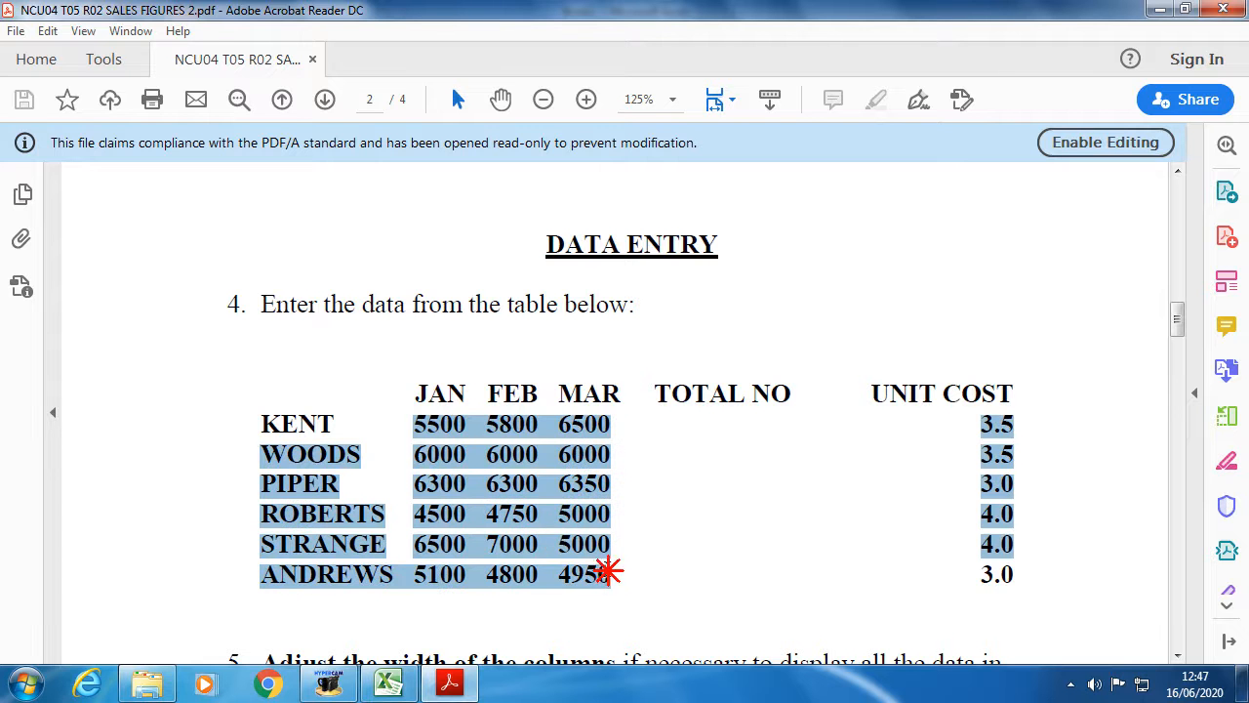
left_click(571, 485)
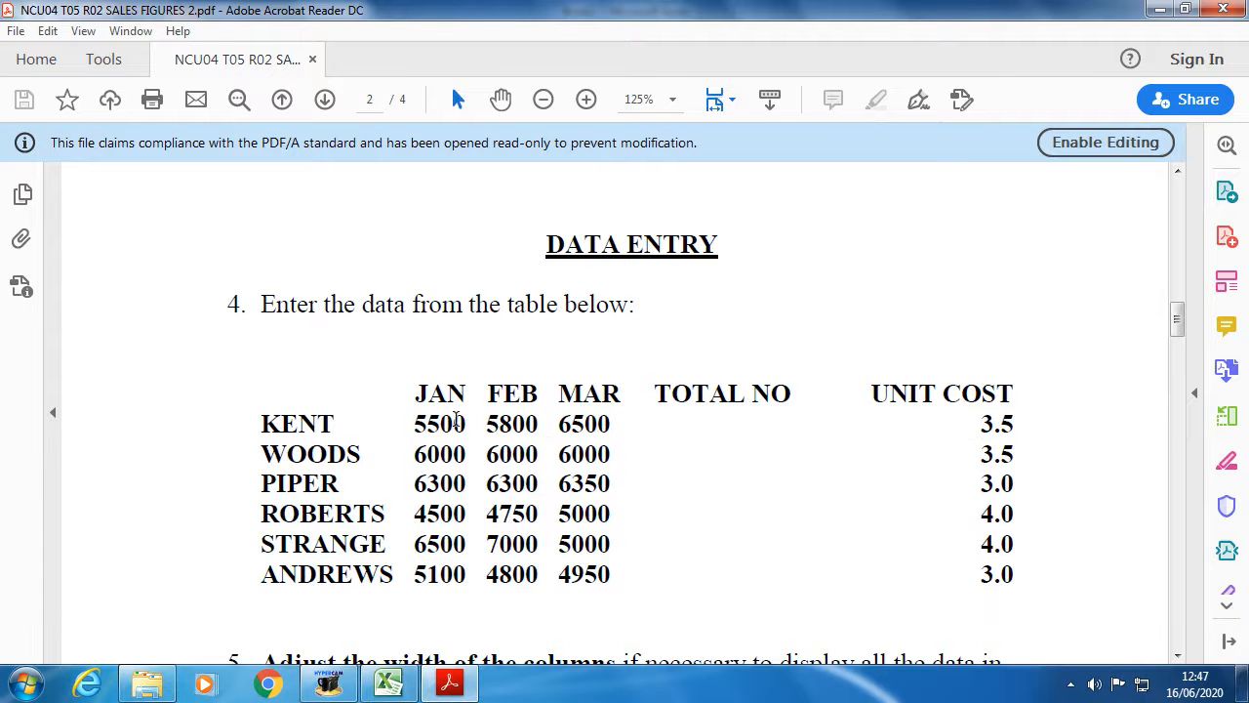
left_click_drag(410, 423, 601, 432)
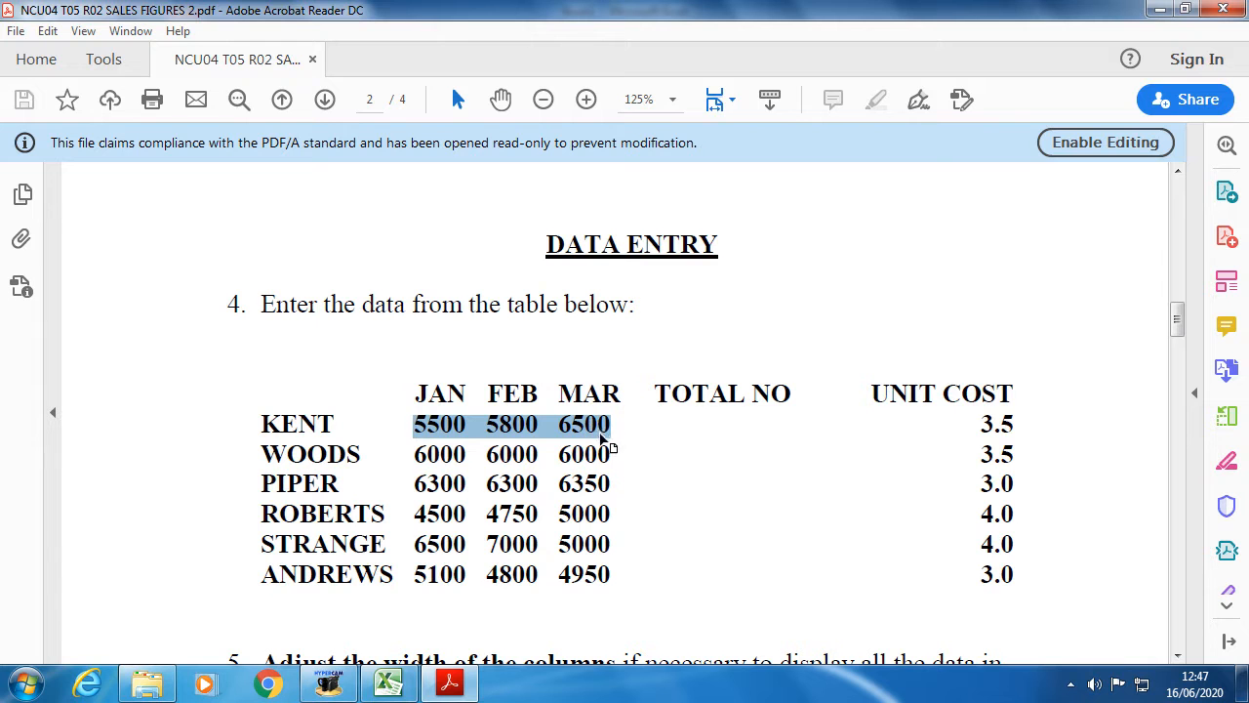
right_click(593, 439)
left_click(628, 450)
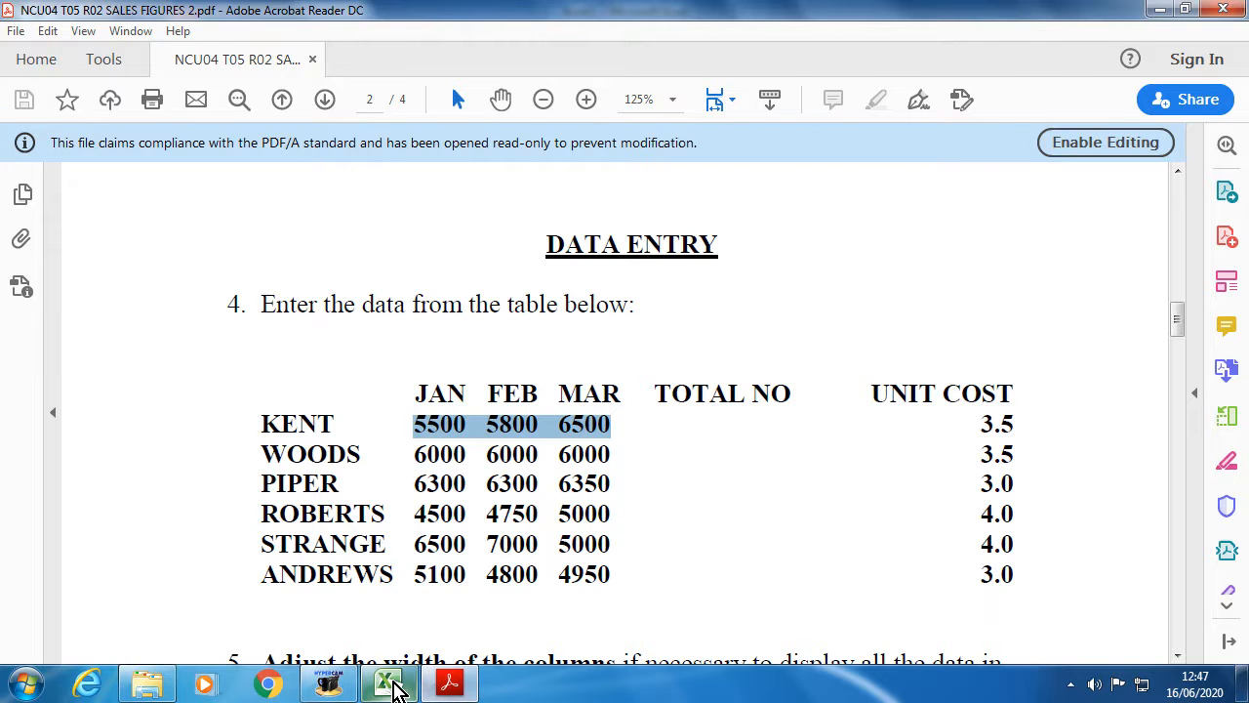
left_click(389, 683)
left_click(177, 207)
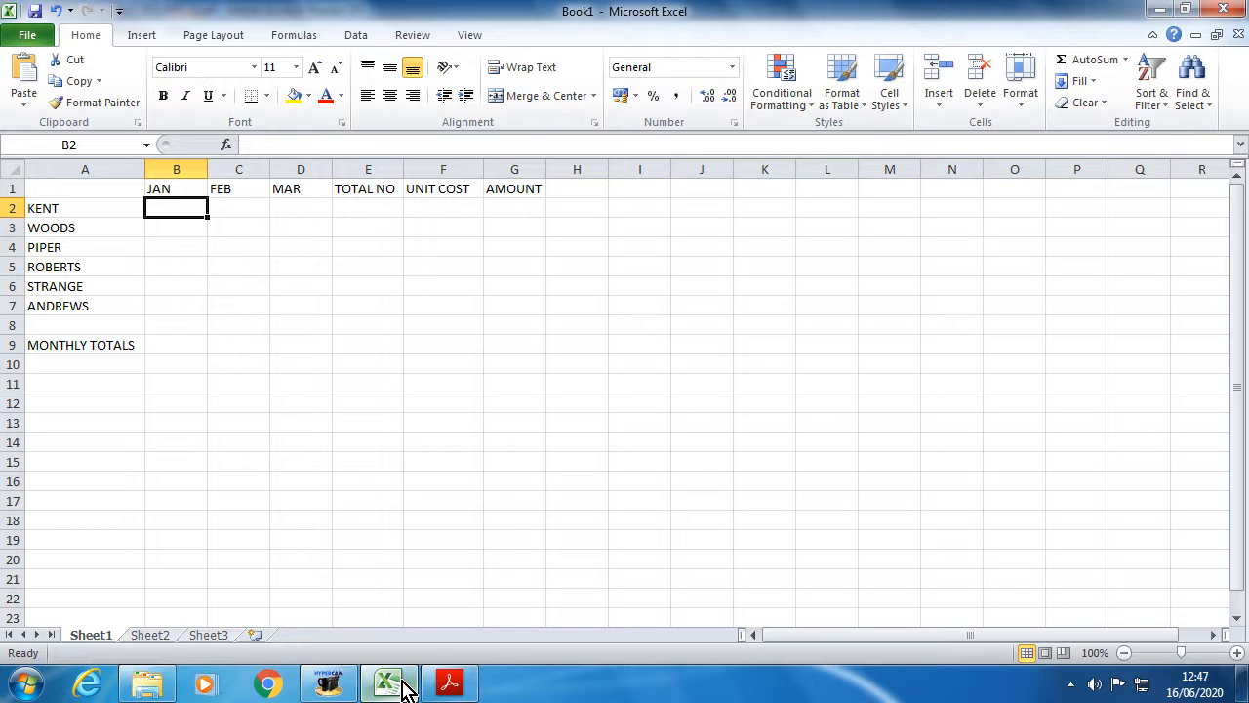
- Paste KENT's figures at B2 as plain text, then delete them from B2:B4
mouse_move(404, 688)
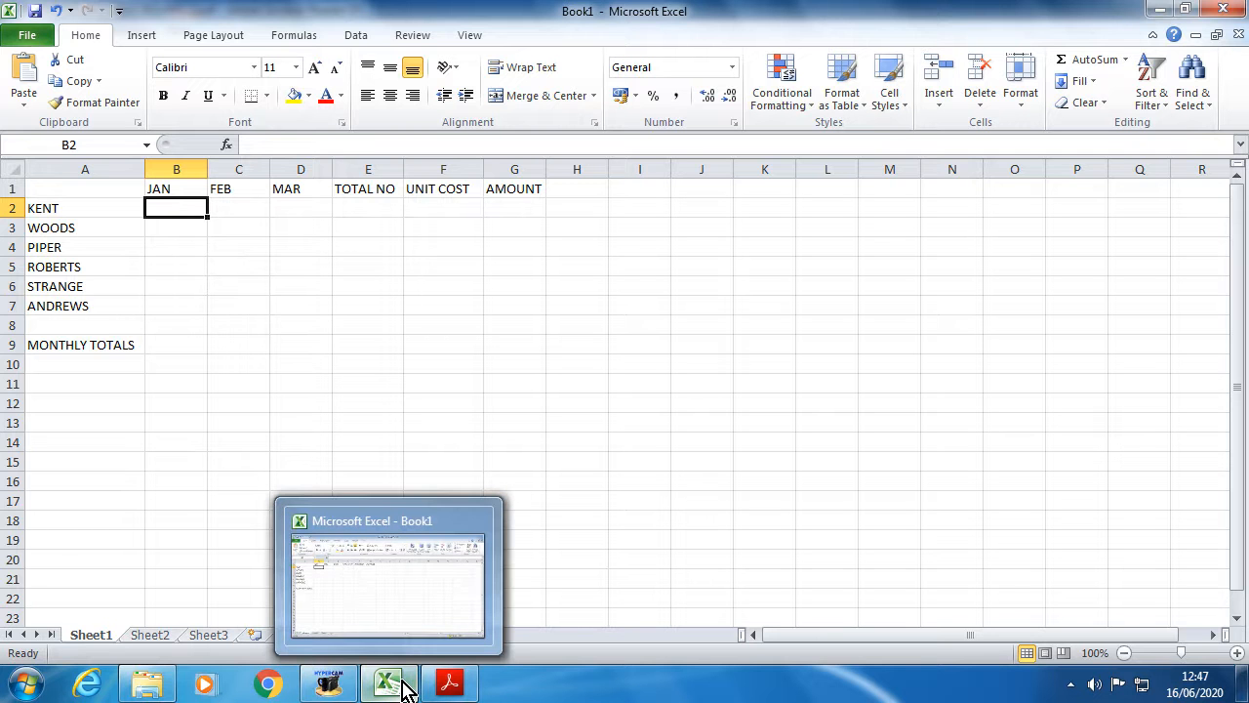
left_click(449, 686)
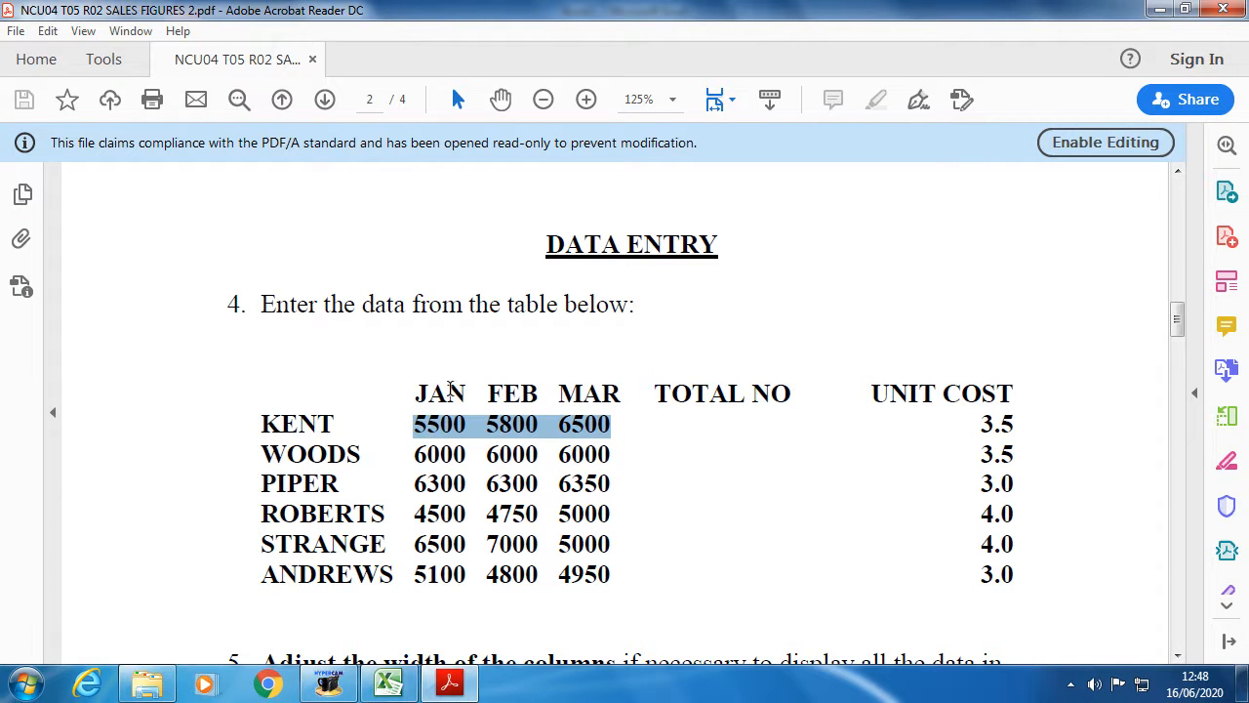
left_click(400, 685)
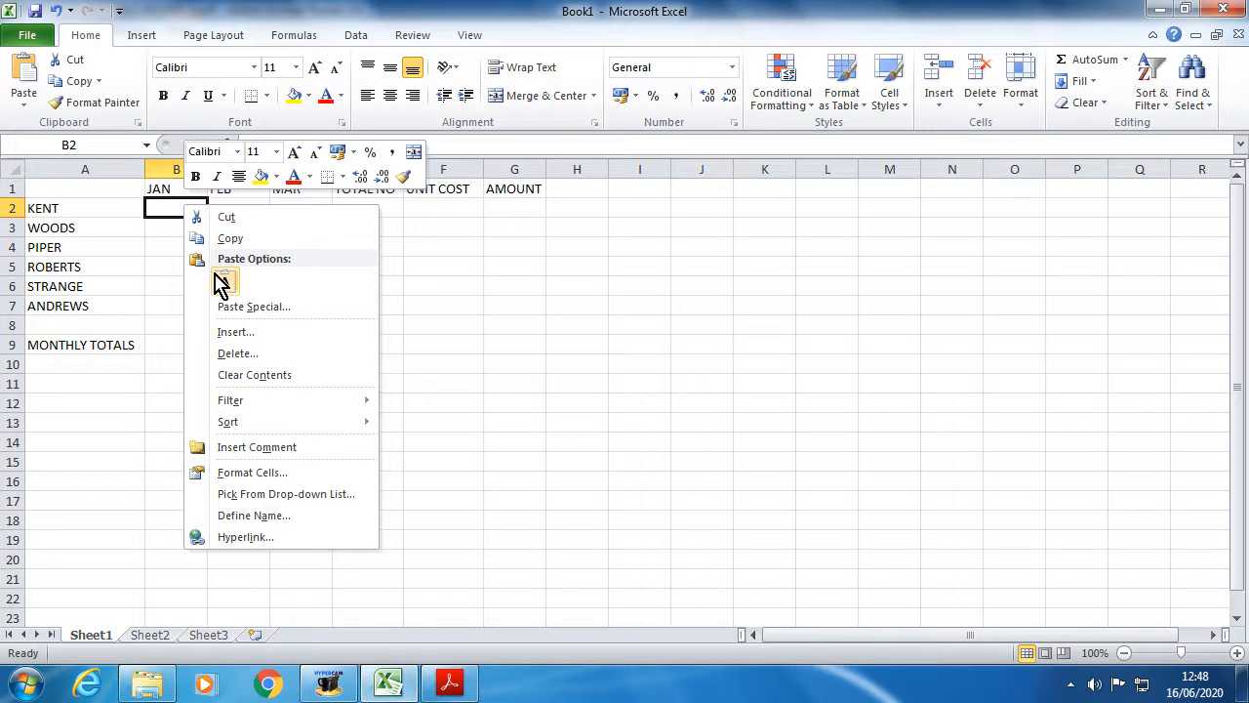
left_click(224, 283)
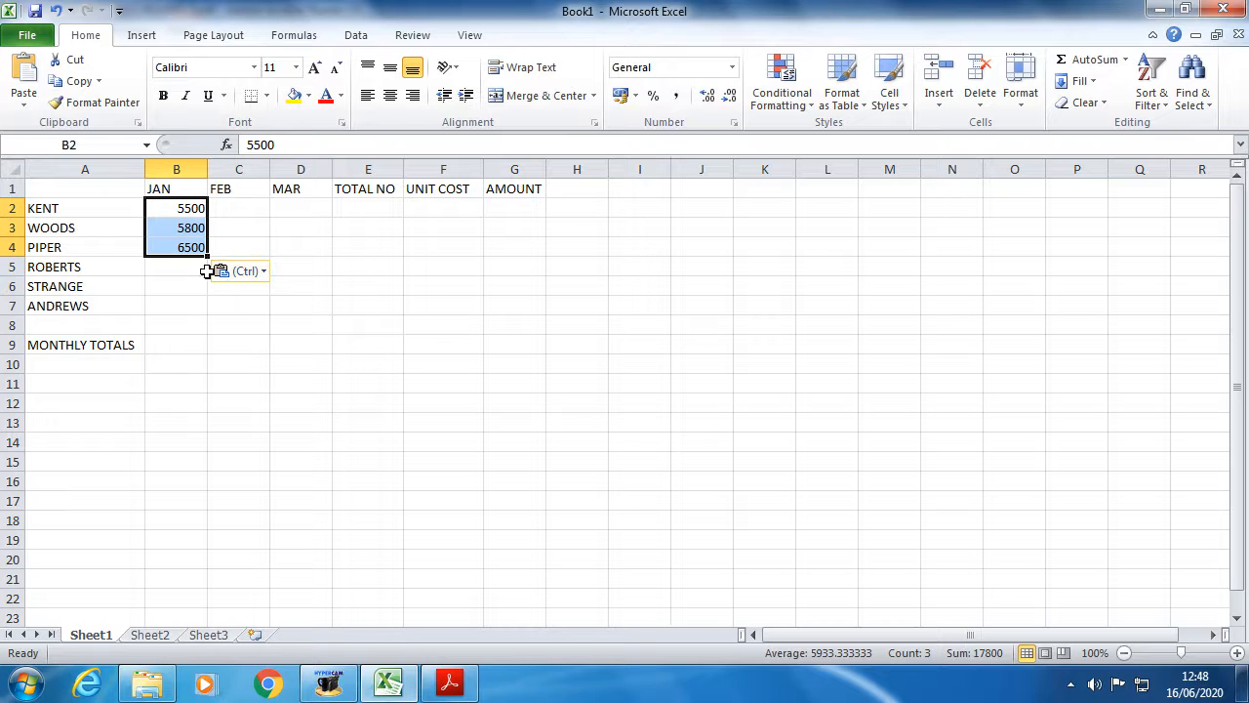
key("Delete")
left_click(185, 210)
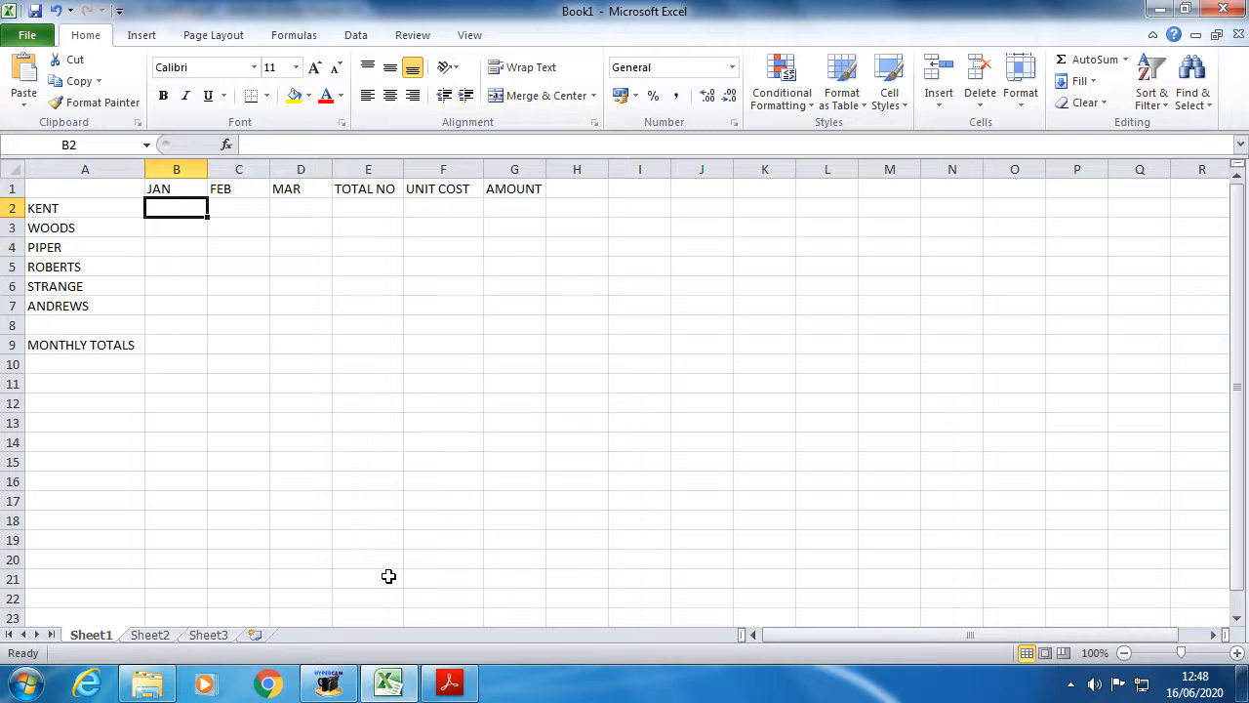
- Check the sales figures table in the PDF and return to the spreadsheet
mouse_move(419, 688)
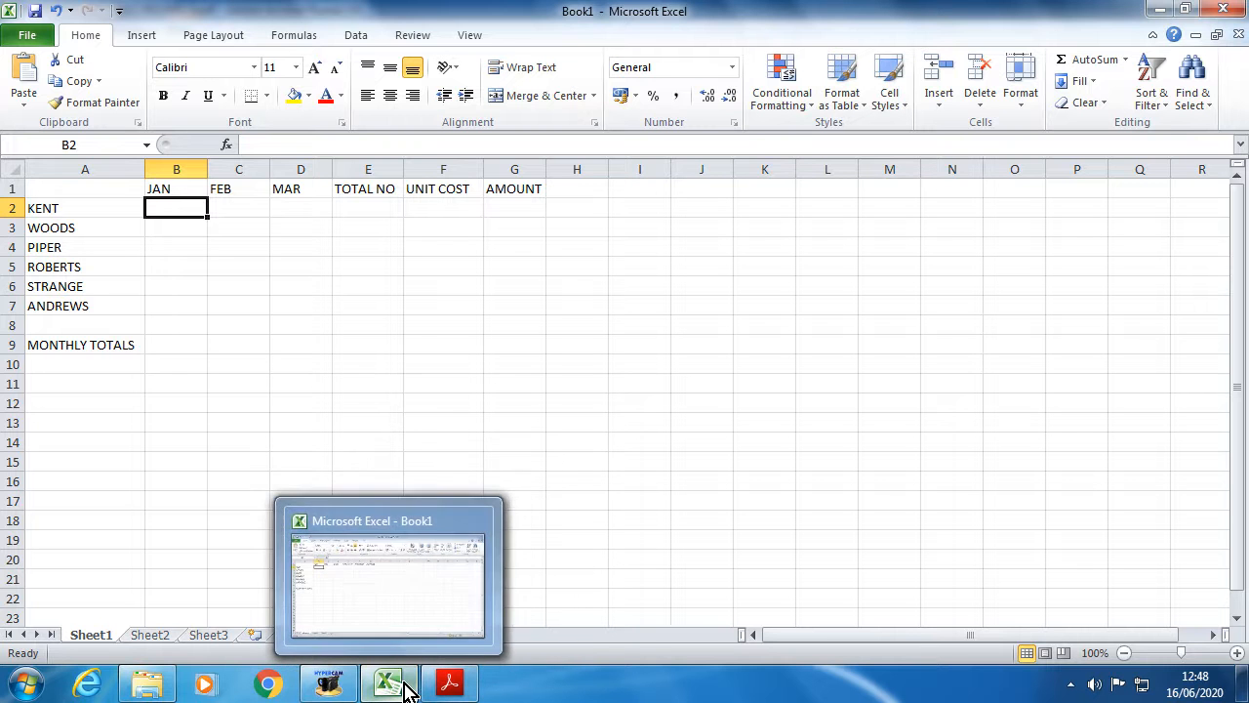
left_click(447, 686)
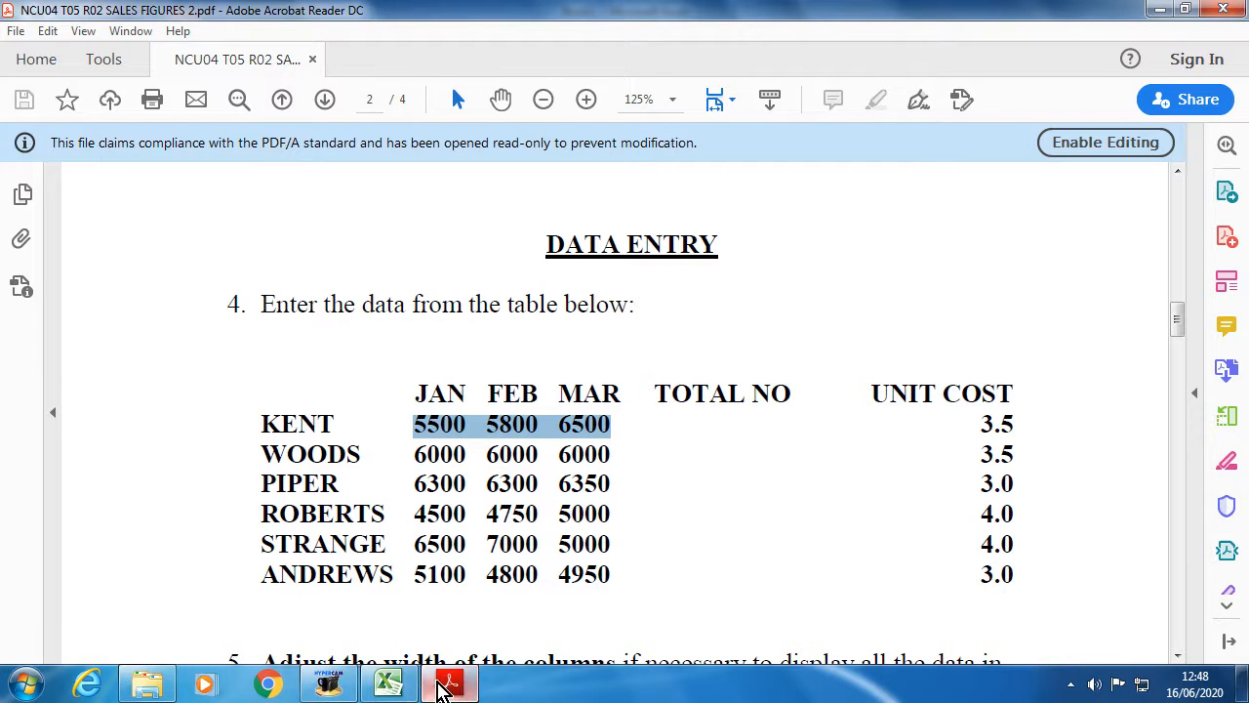
left_click(468, 672)
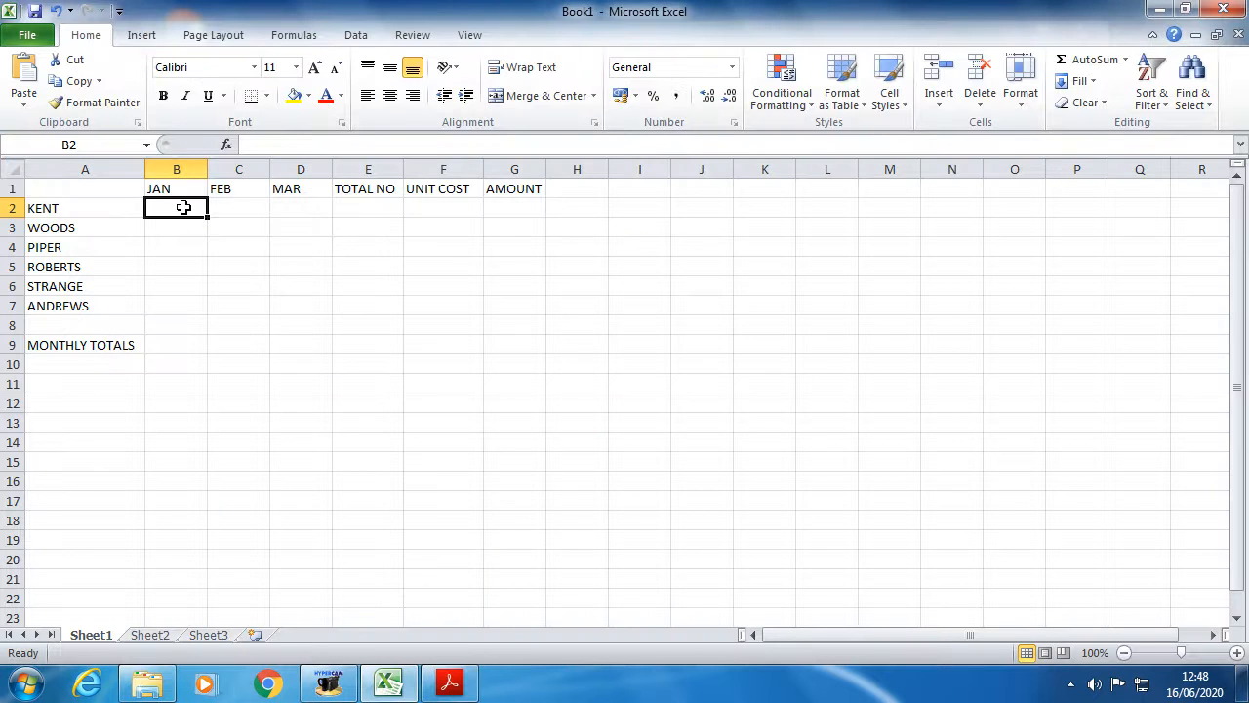
- Enter KENT's figures 5500, 5800 and 6500 for JAN, FEB and MAR
type("550")
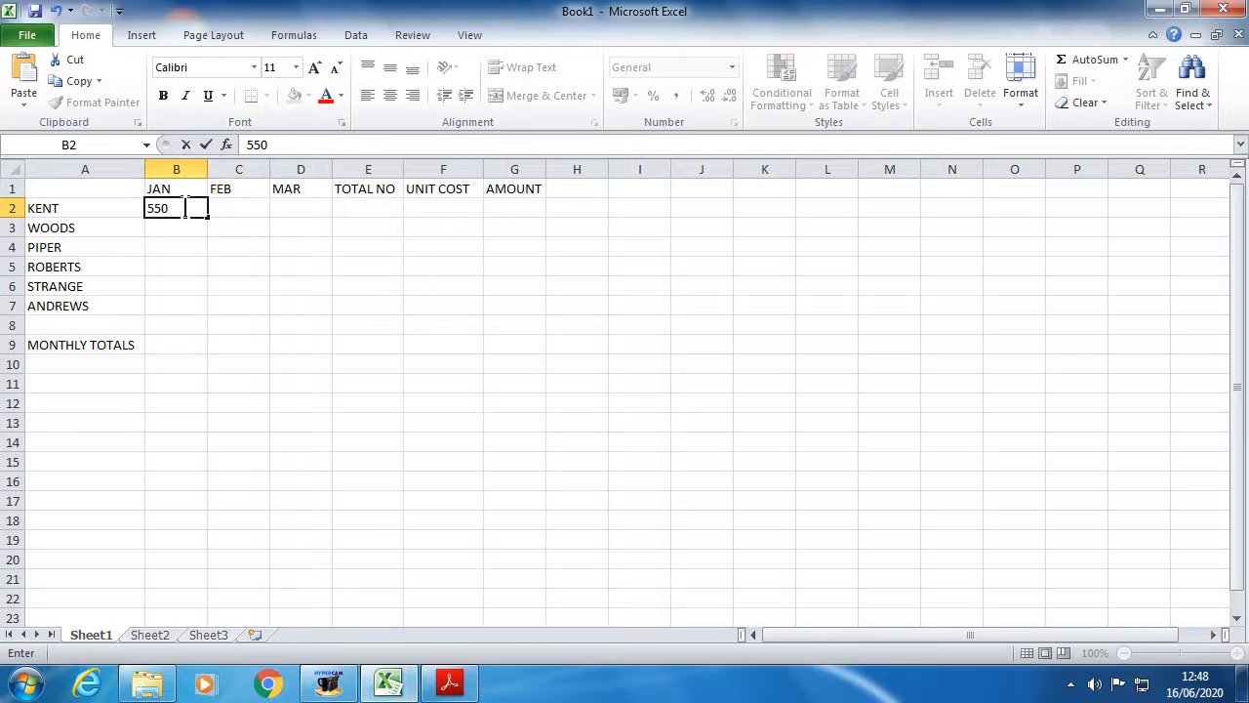
type("0")
left_click(240, 206)
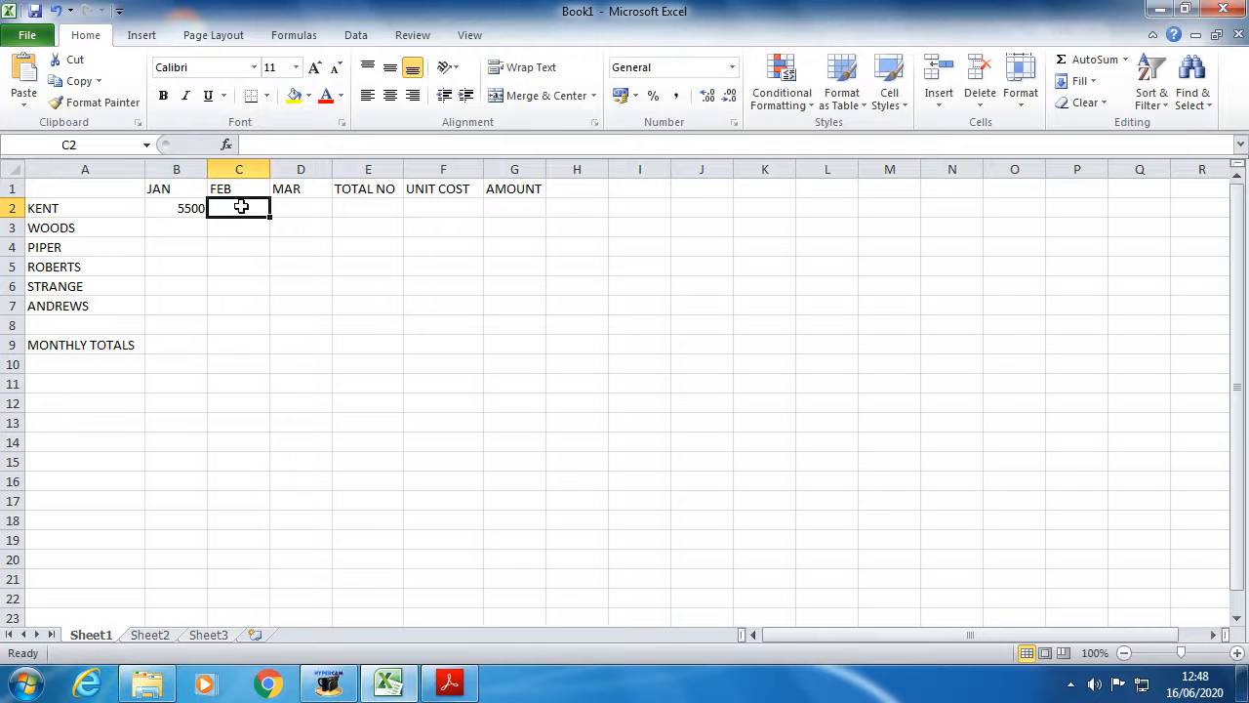
type("5800")
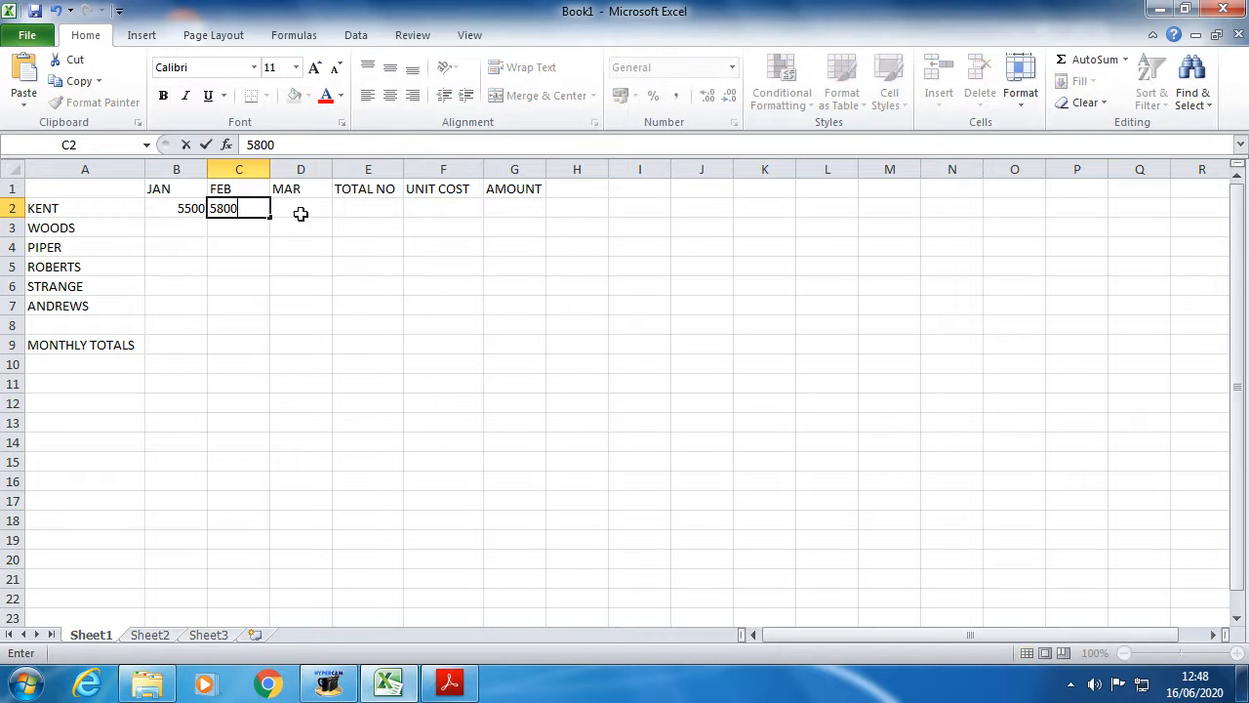
left_click(295, 213)
left_click(451, 686)
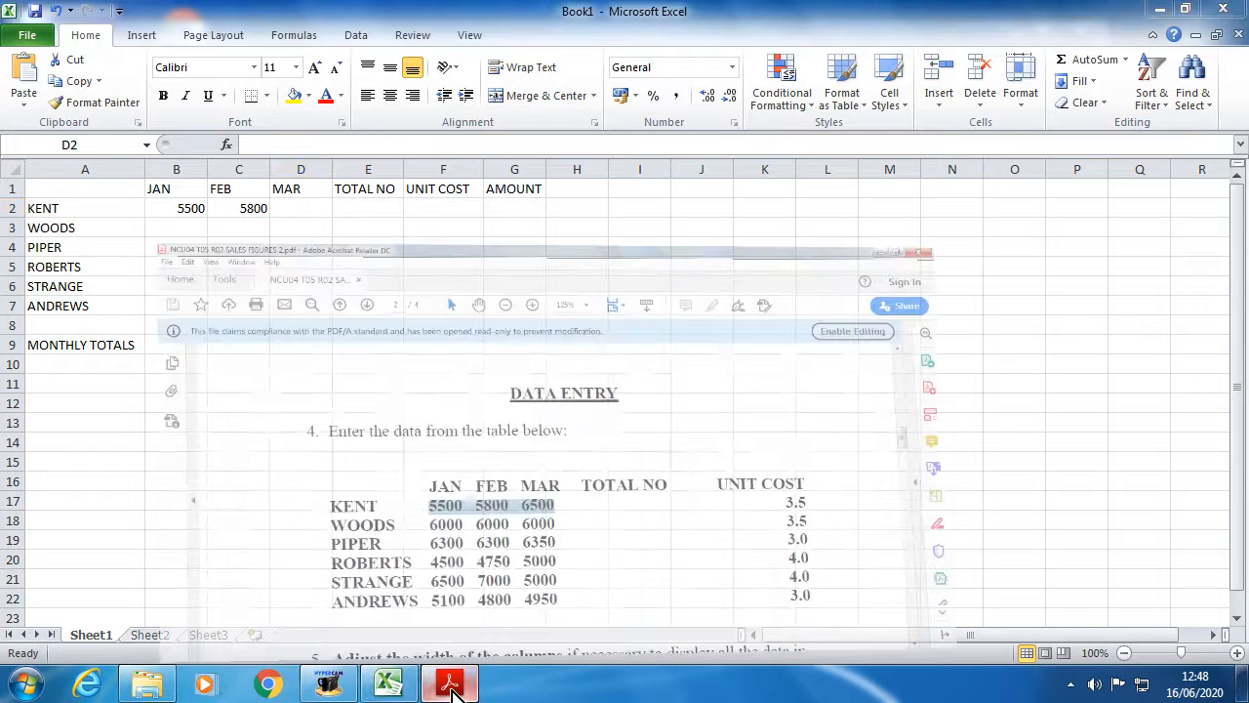
left_click(389, 684)
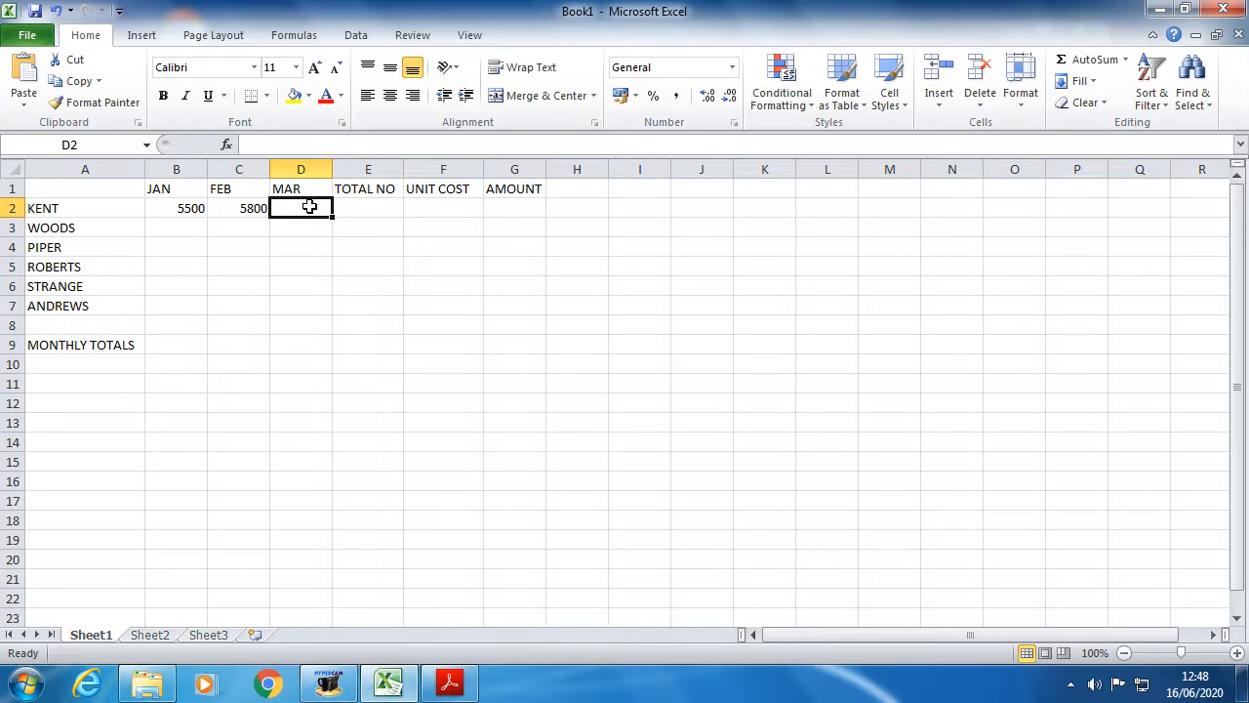
type("6500")
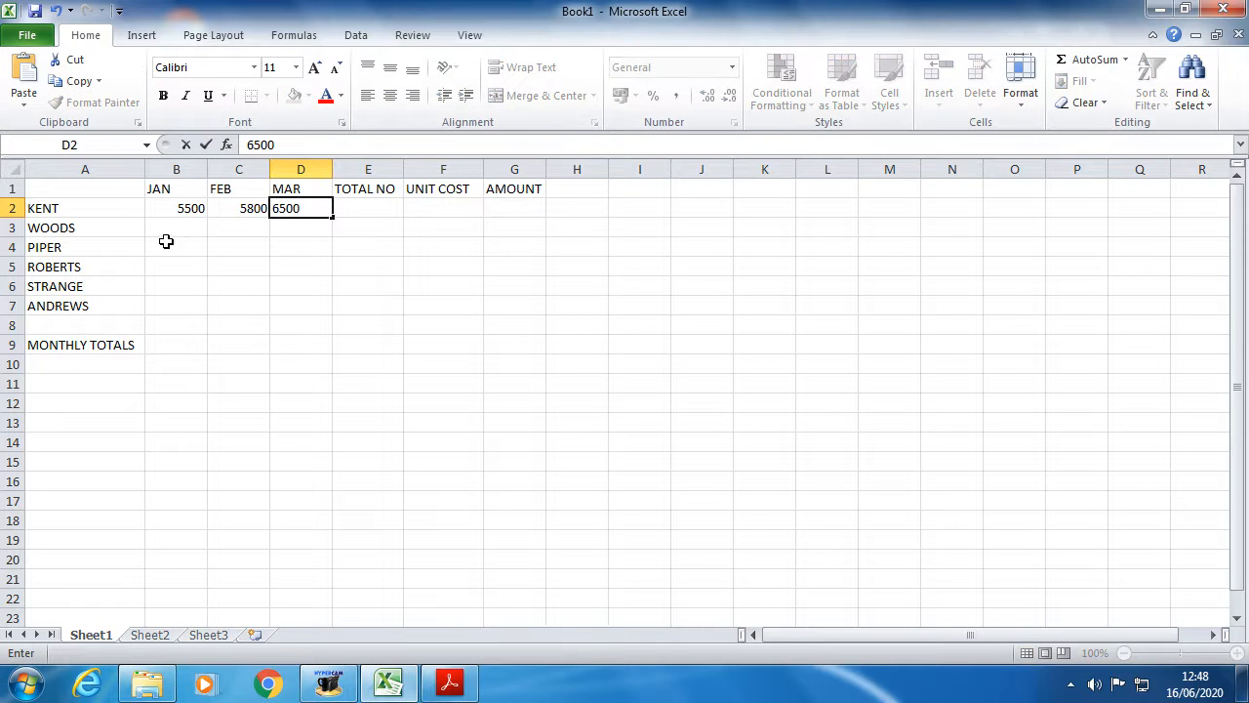
left_click(171, 230)
- Enter WOODS' figures: 6000 for each of JAN, FEB and MAR
left_click(410, 686)
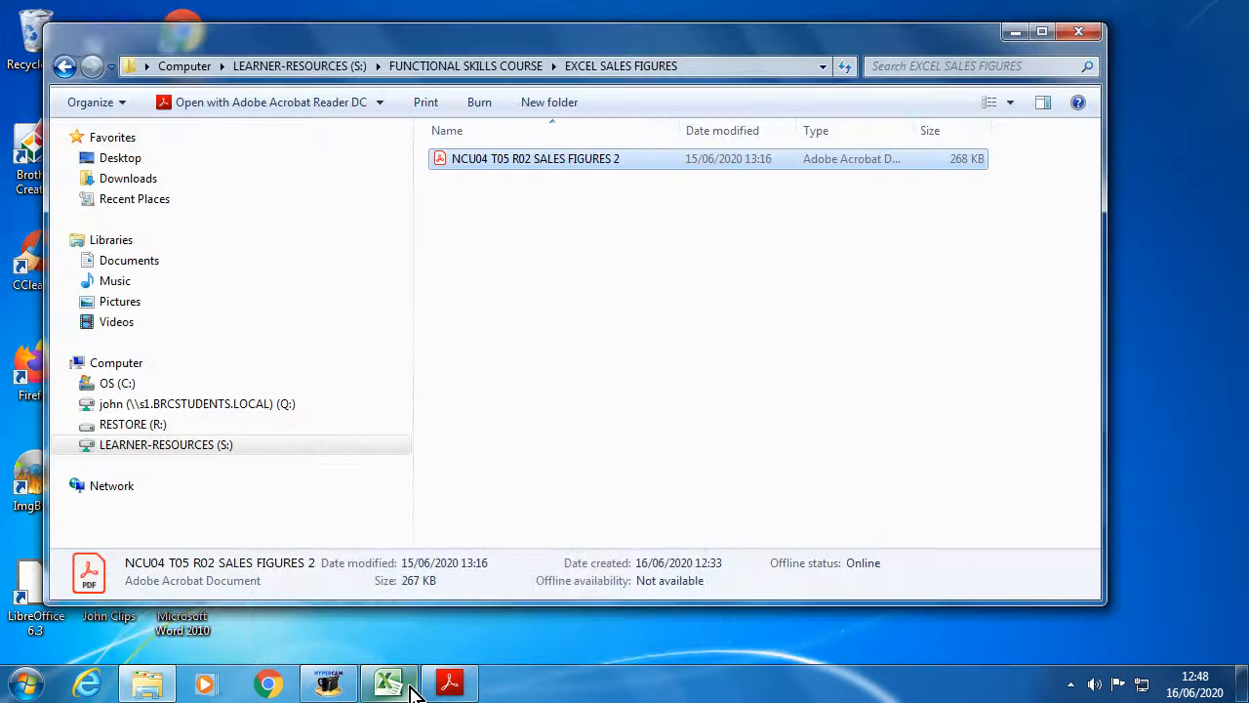
left_click(410, 686)
left_click(447, 686)
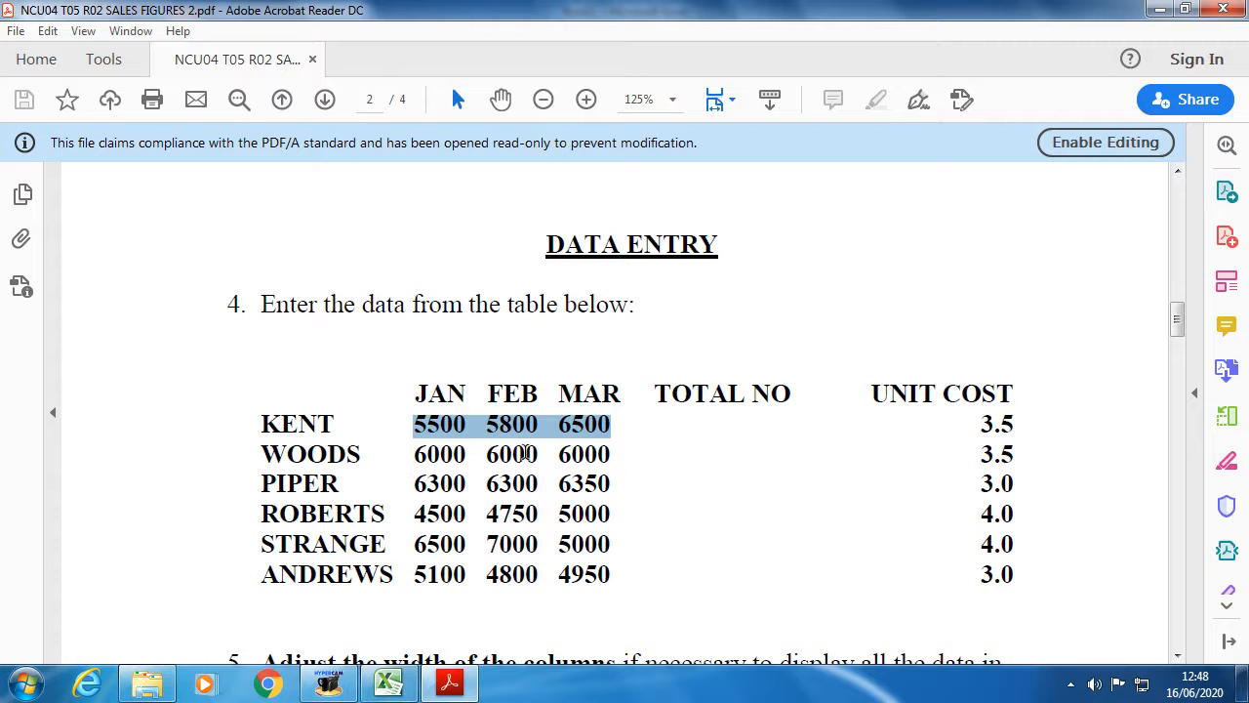
left_click(388, 683)
type("6")
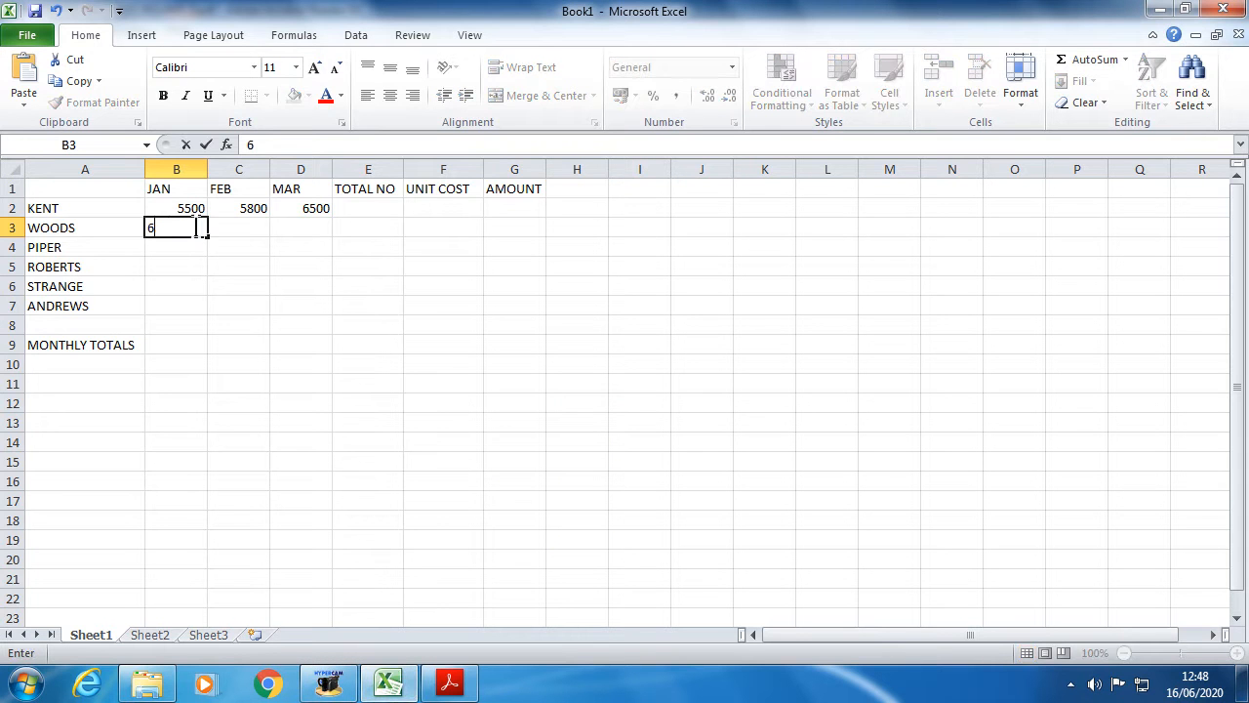
type("000")
left_click(237, 229)
type("6")
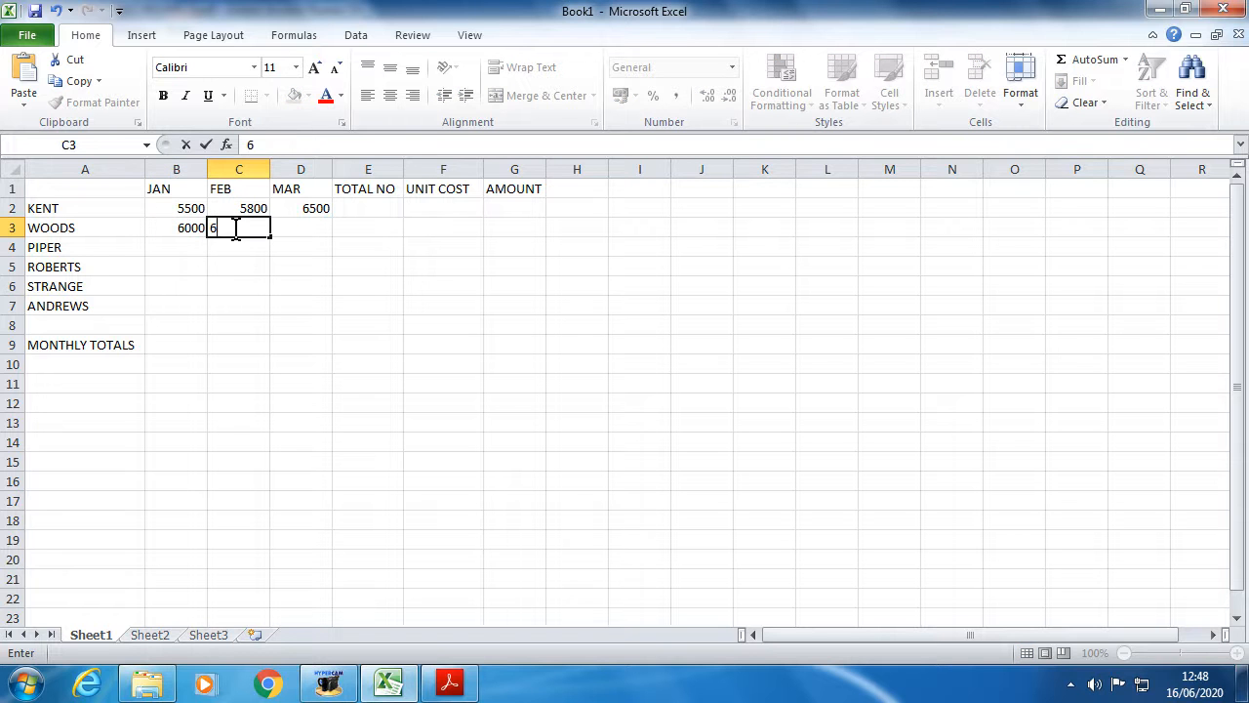
type("000")
left_click(284, 228)
type("60")
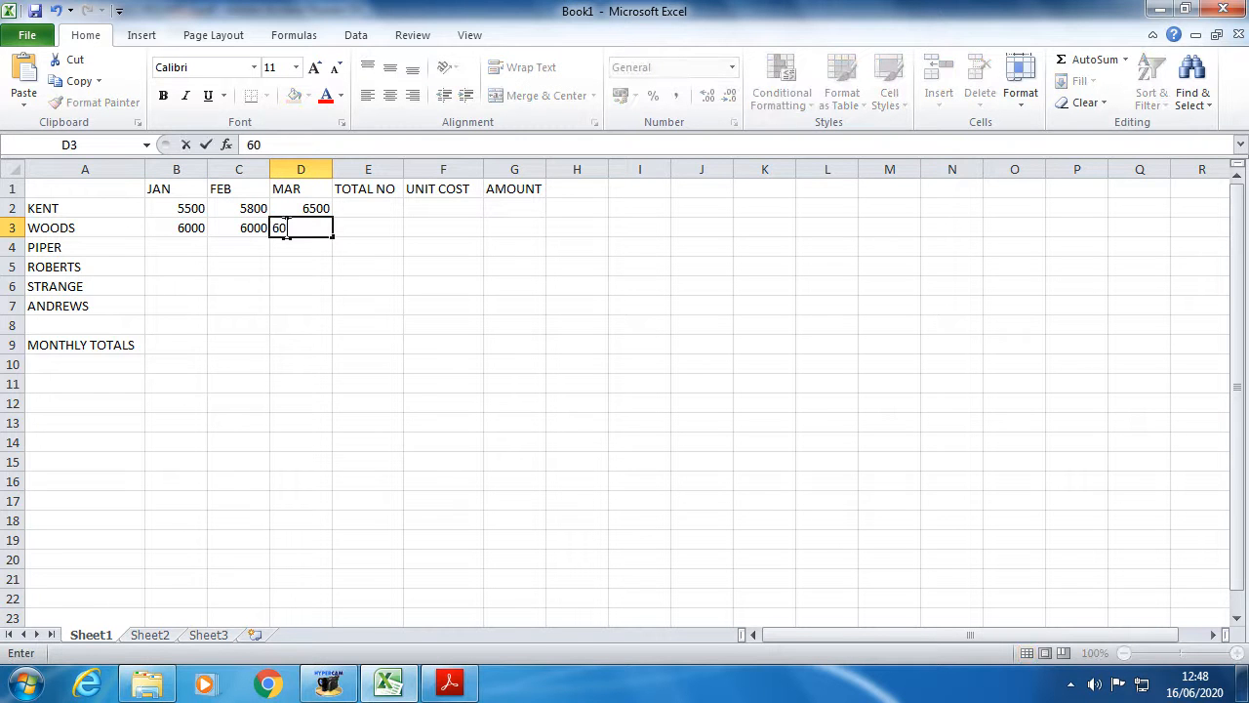
type("00")
left_click(178, 250)
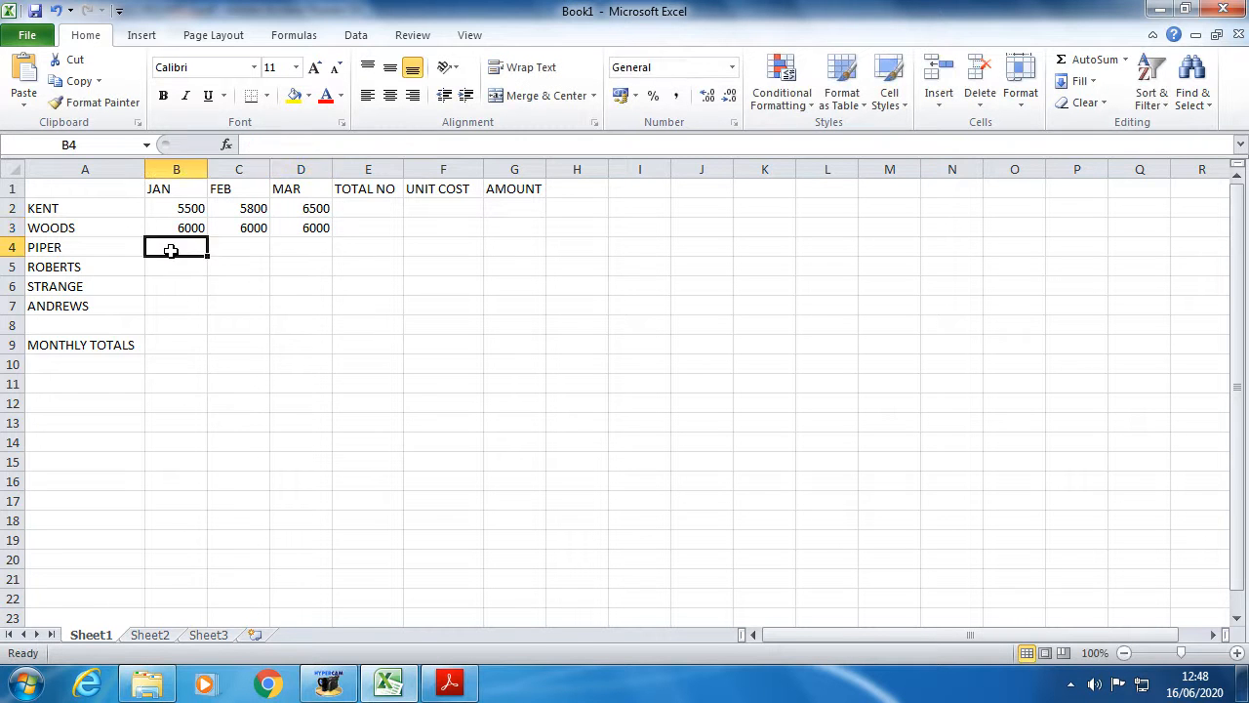
- Enter PIPER's figures 6300, 6300 and 6350 in row 4
left_click(437, 681)
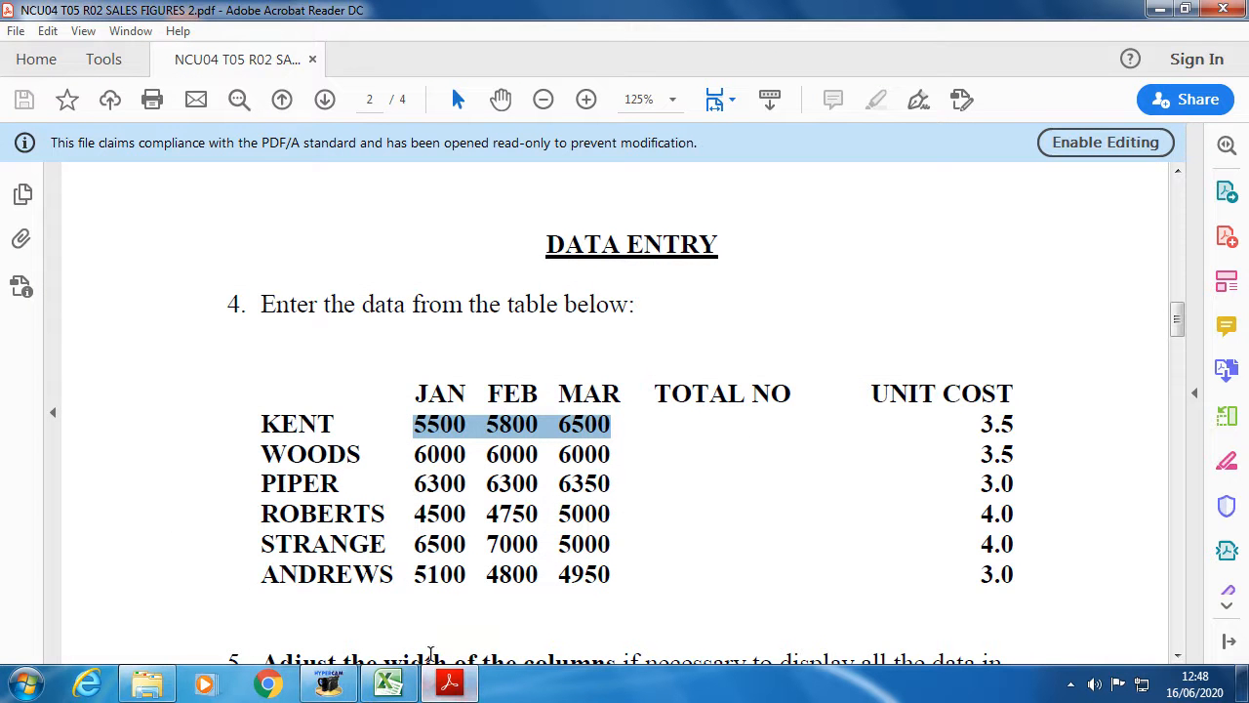
mouse_move(451, 689)
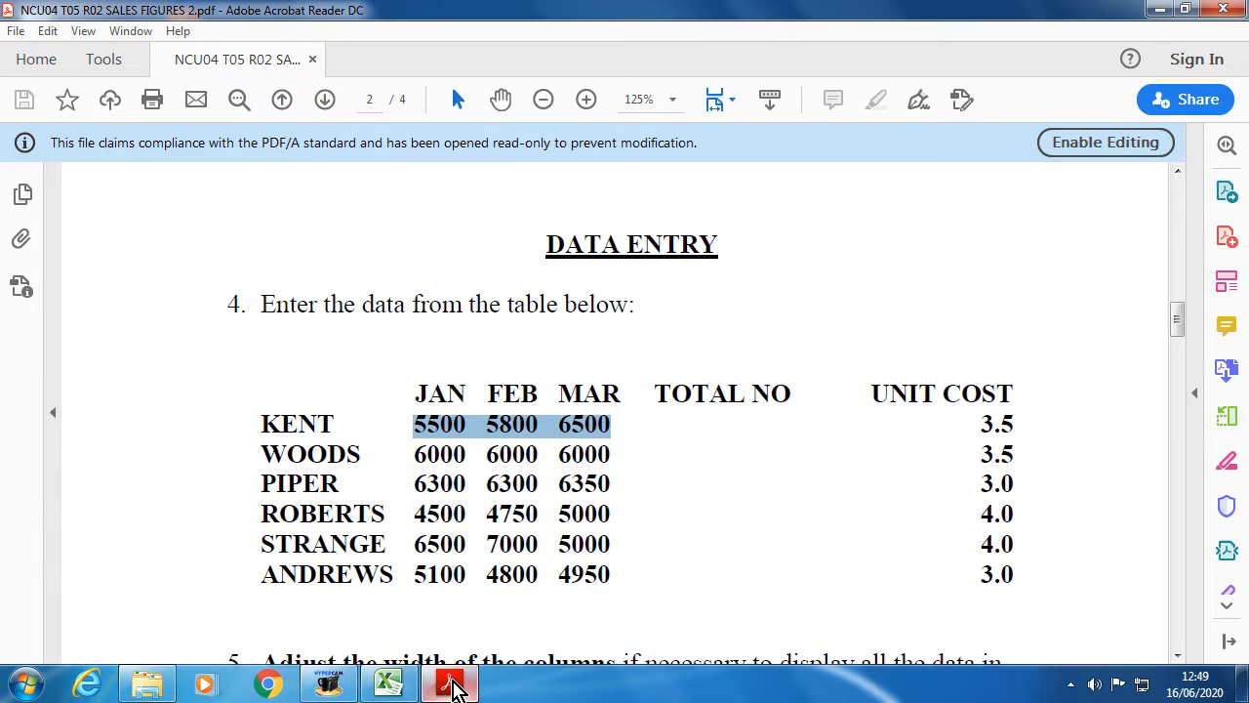
left_click(448, 680)
left_click(387, 682)
left_click(191, 248)
type("6300")
left_click(234, 251)
type("6300")
left_click(303, 251)
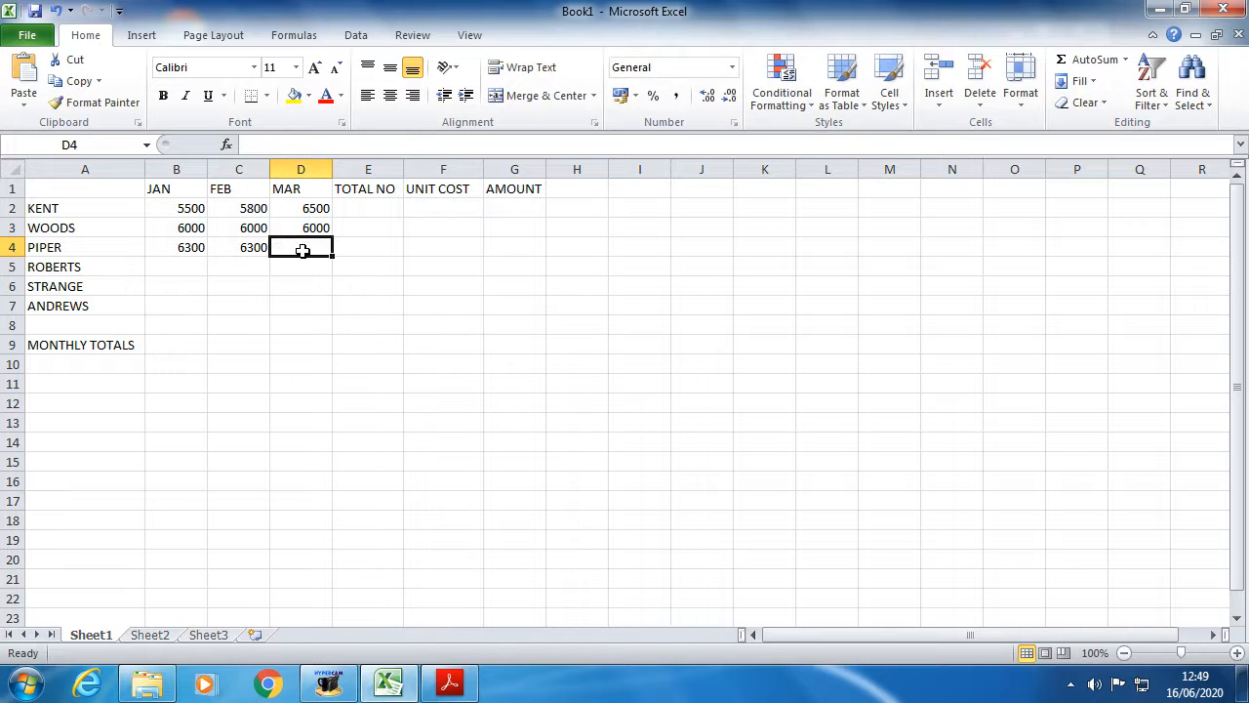
type("6350")
left_click(176, 267)
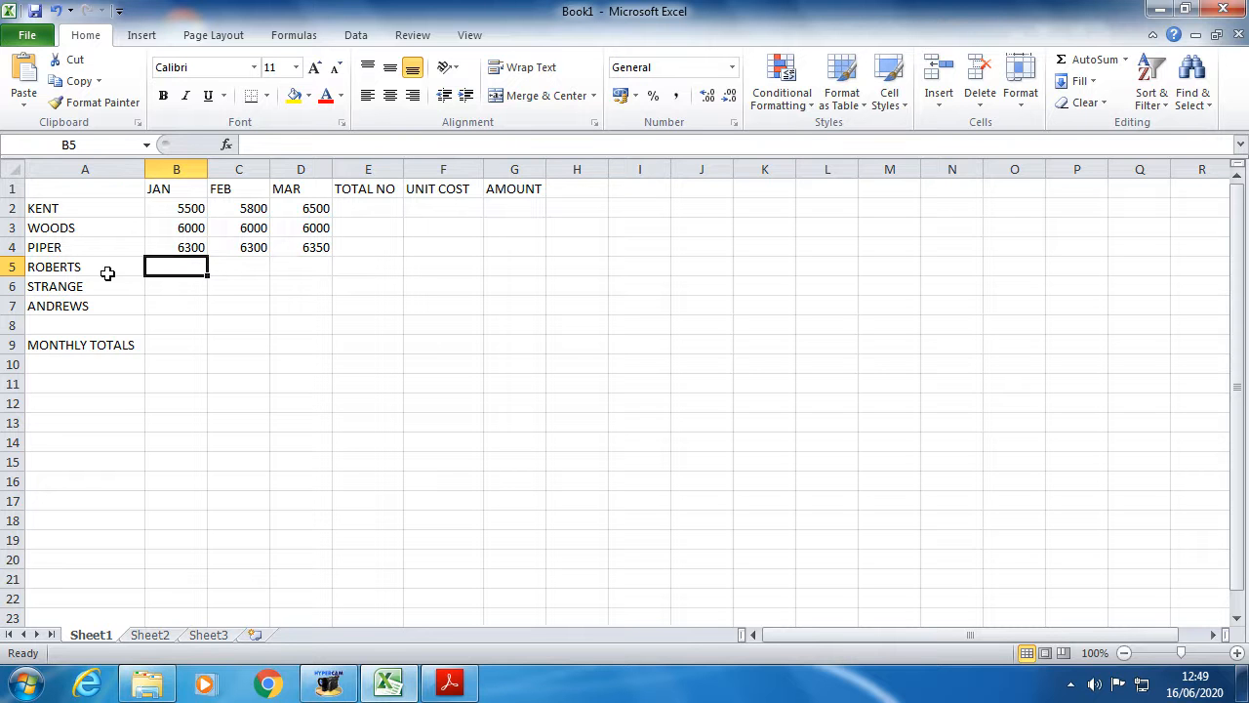
- Enter ROBERTS' figures 4500, 4750 and 5000 for JAN to MAR
left_click(447, 683)
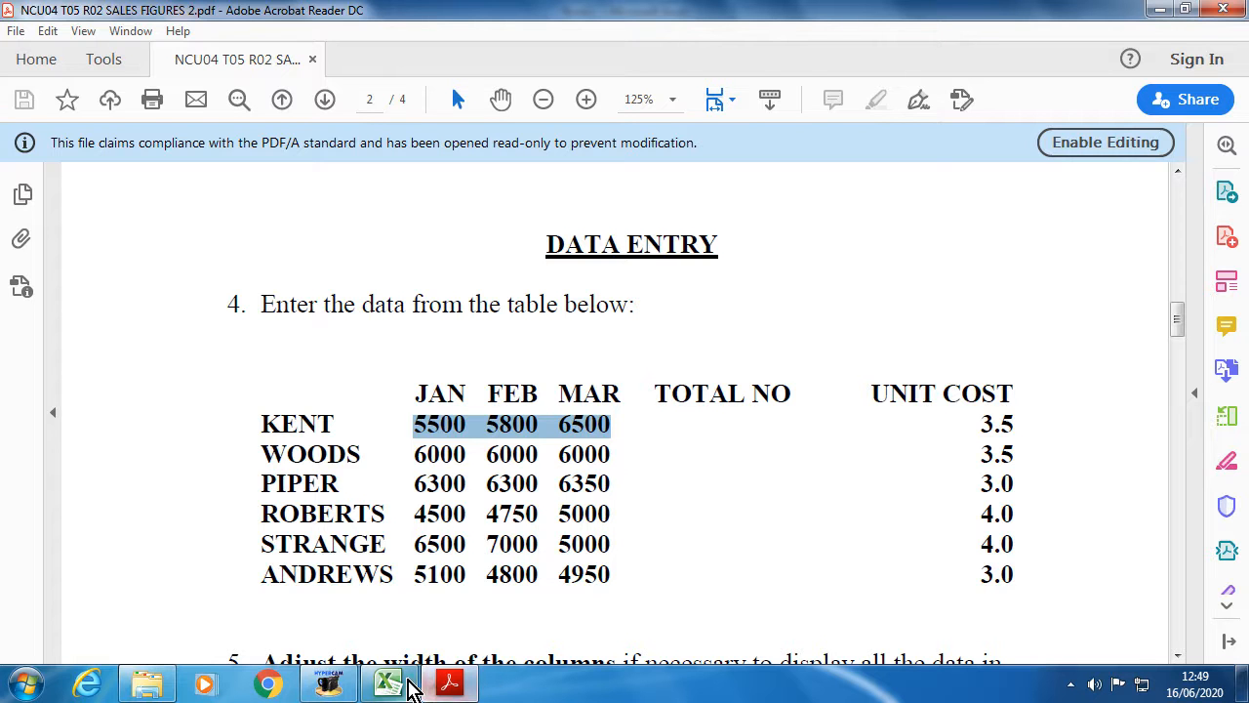
mouse_move(445, 687)
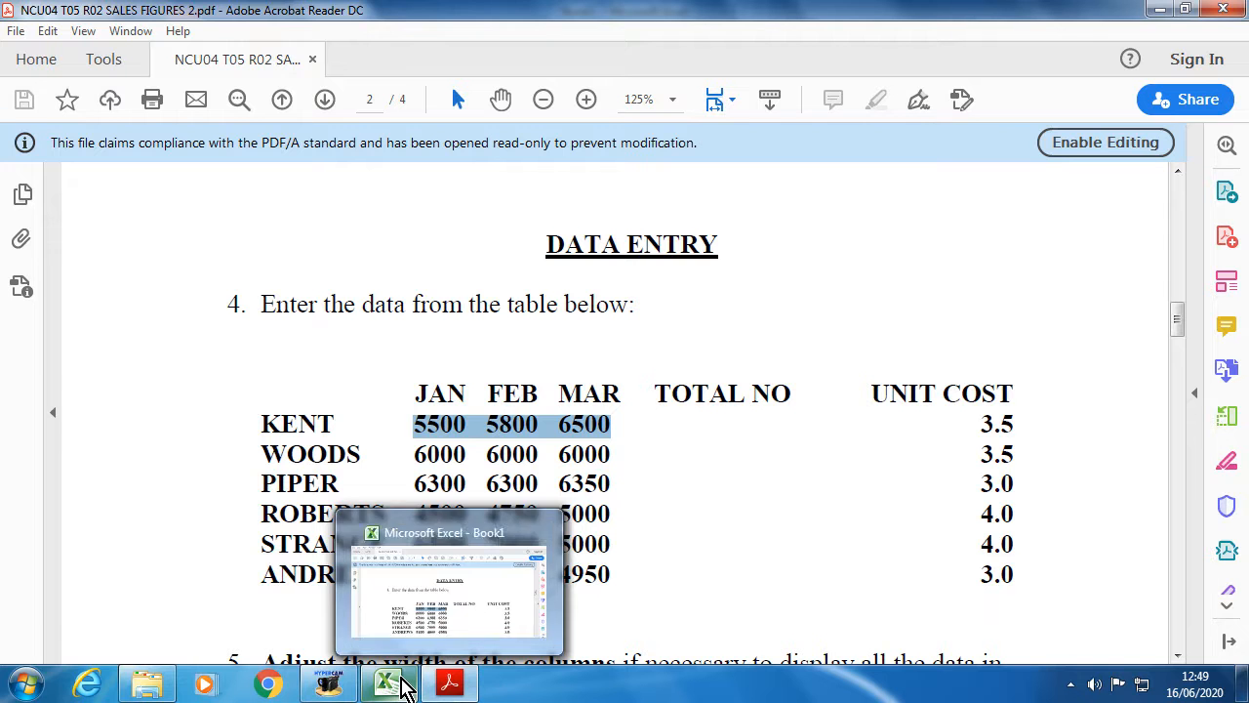
left_click(398, 683)
type("4500")
left_click(246, 264)
type("4750")
left_click(328, 265)
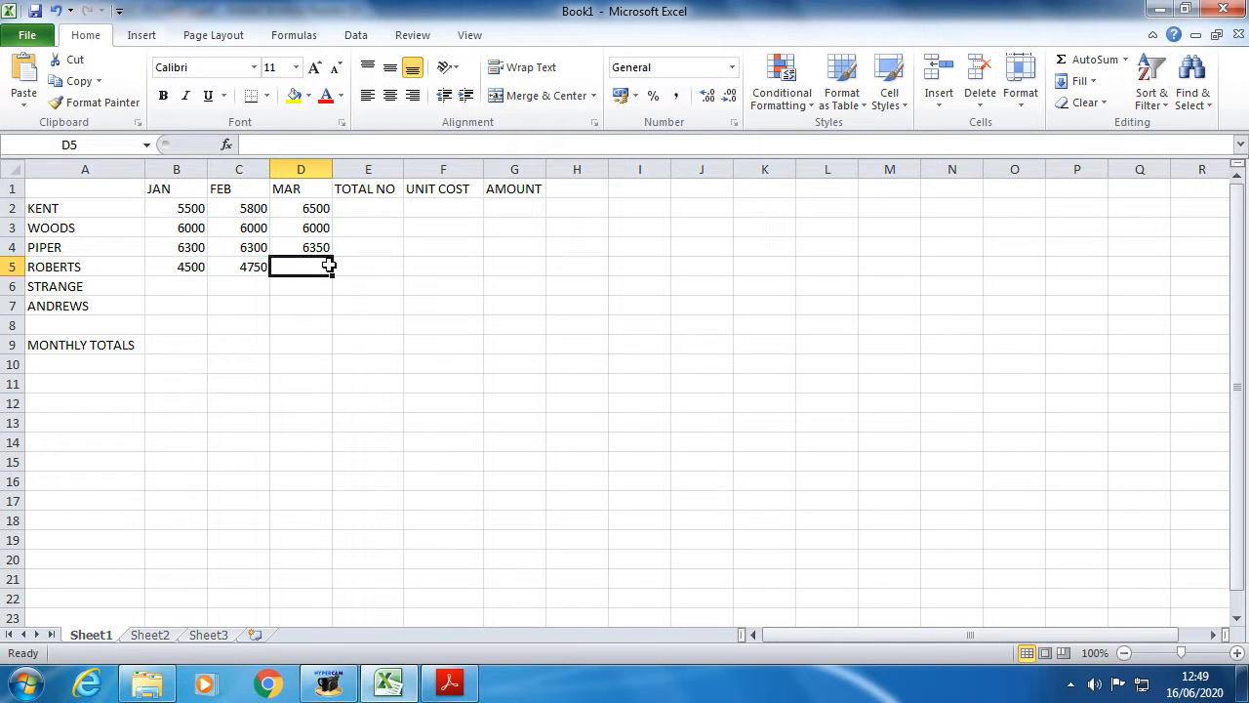
type("5000")
left_click(166, 287)
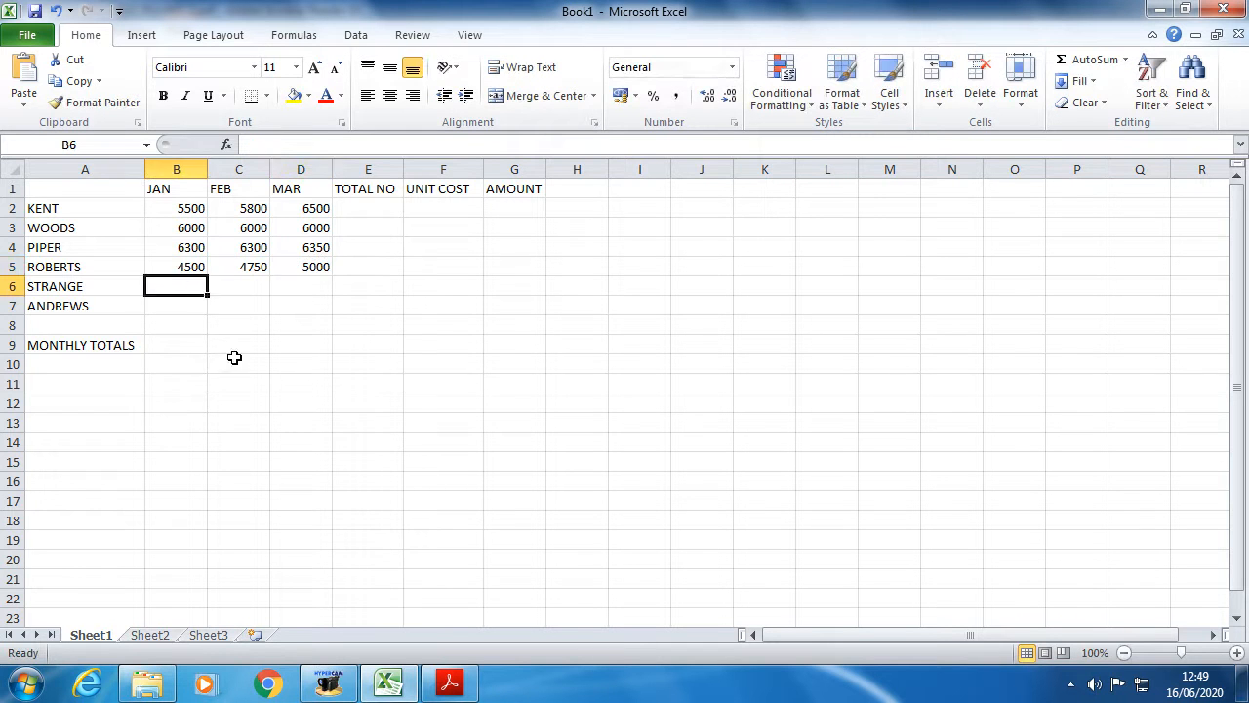
- Enter STRANGE's JAN–MAR figures, starting with 6500 and ending with 5000 in MAR
left_click(447, 685)
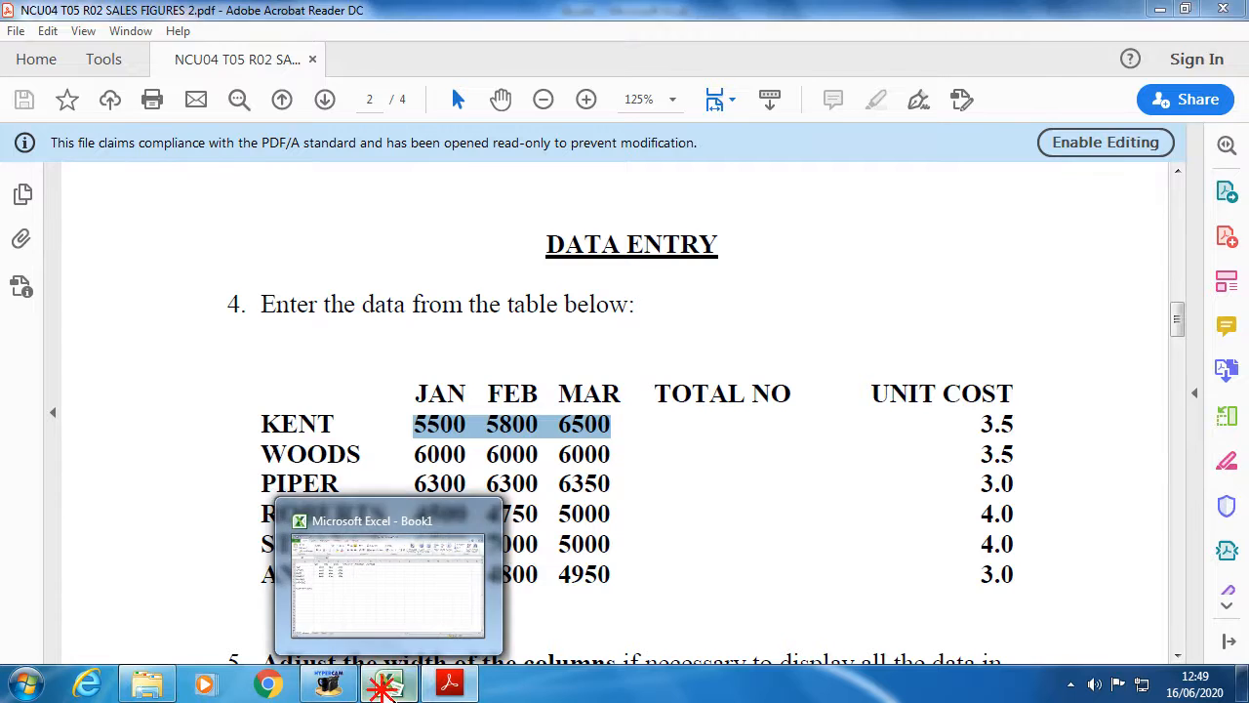
left_click(386, 686)
type("6500")
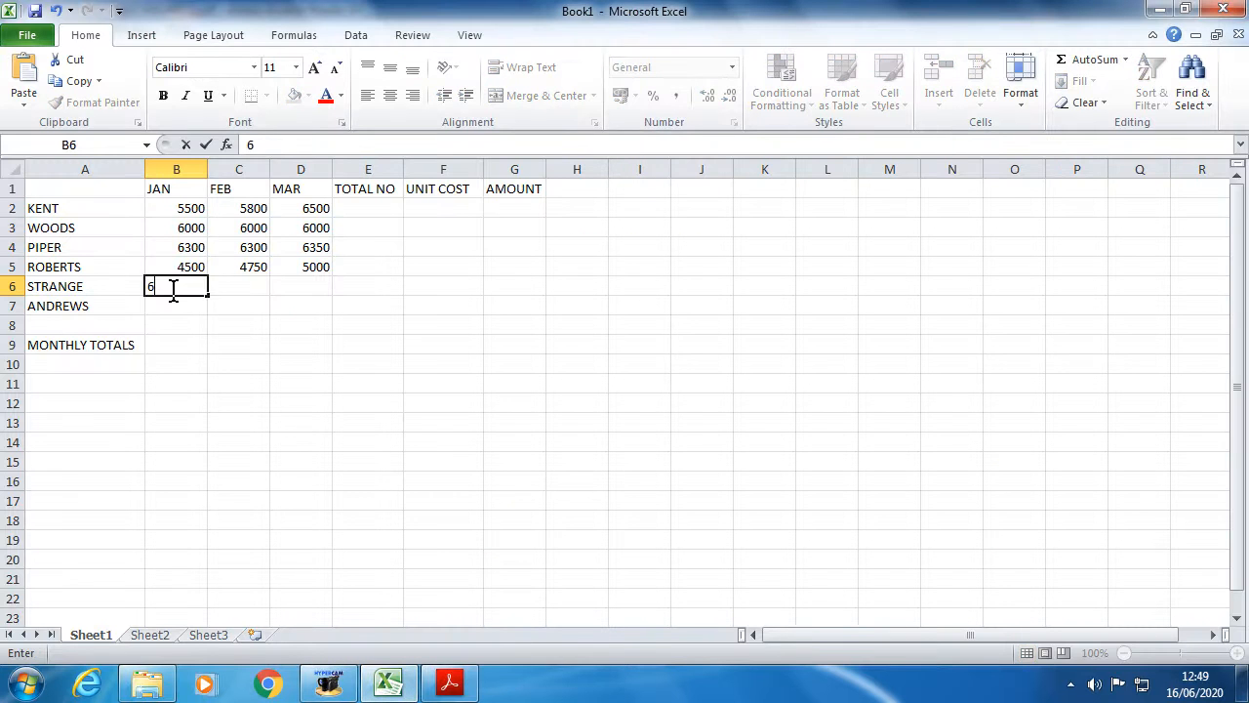
left_click(237, 291)
type("5000")
left_click(288, 293)
type("50000")
left_click(299, 320)
- Enter ANDREWS' figures 5100, 4800 and 4950 in B7:D7
left_click(444, 686)
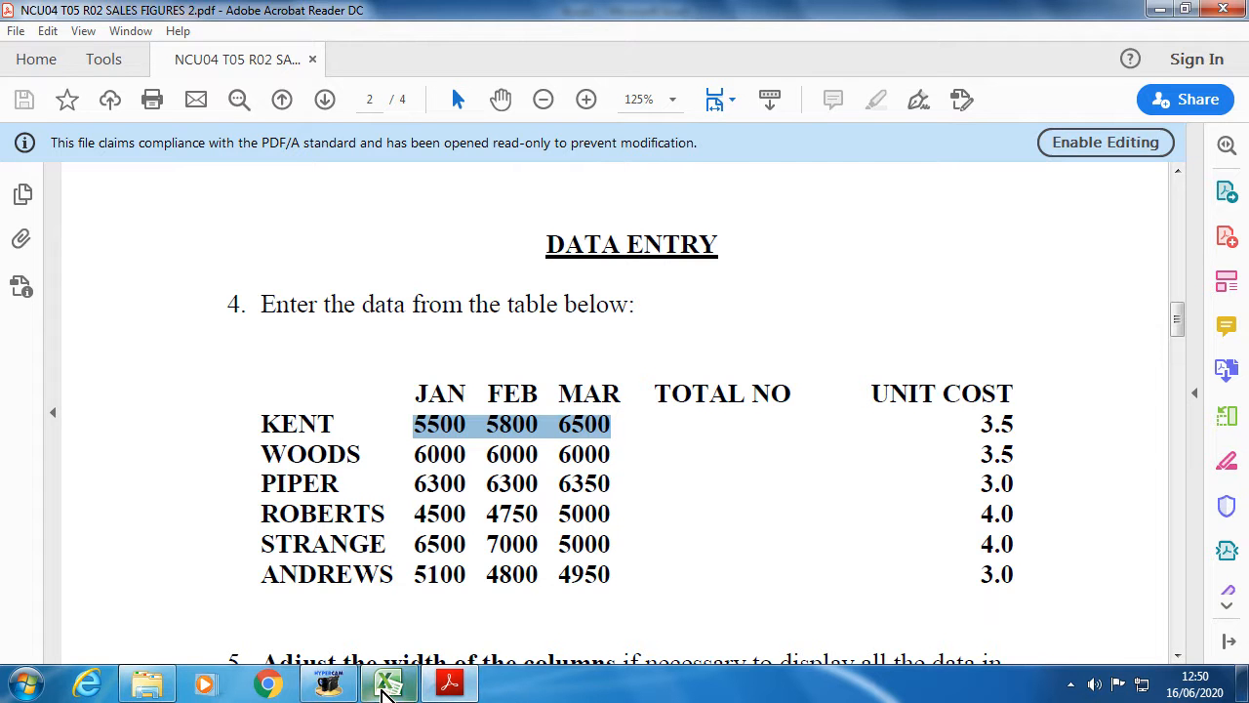
left_click(388, 683)
left_click(175, 296)
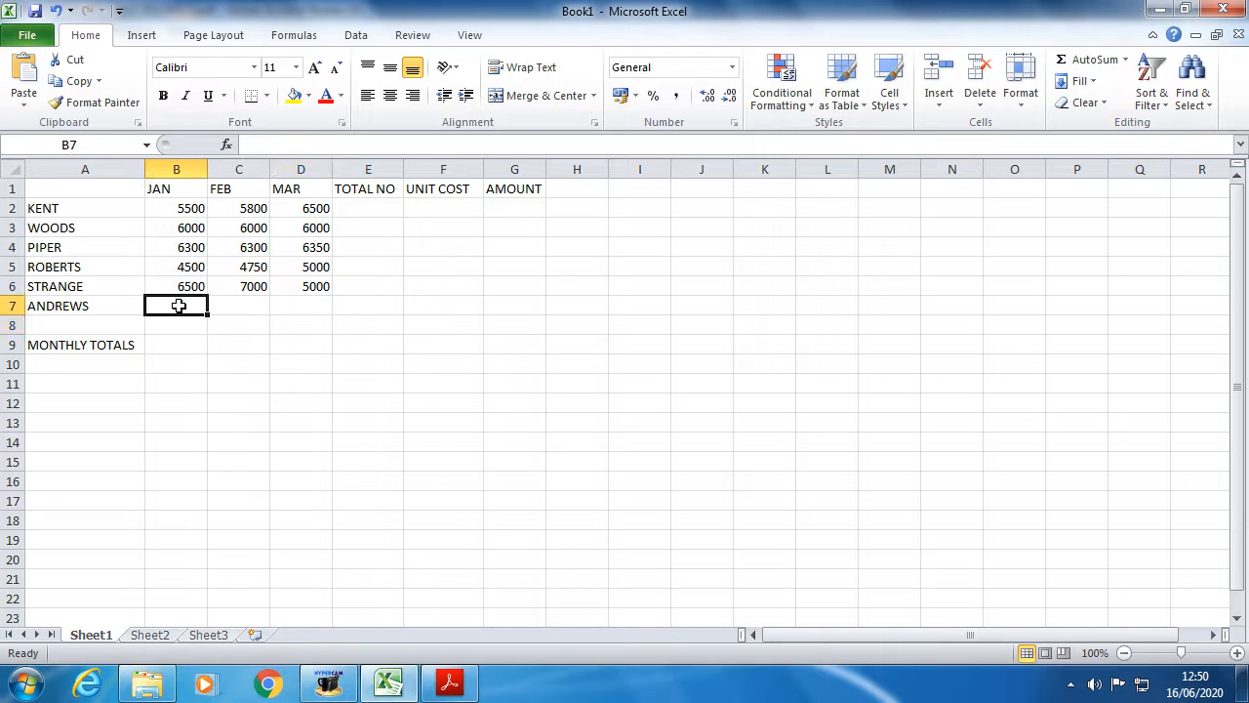
left_click(450, 683)
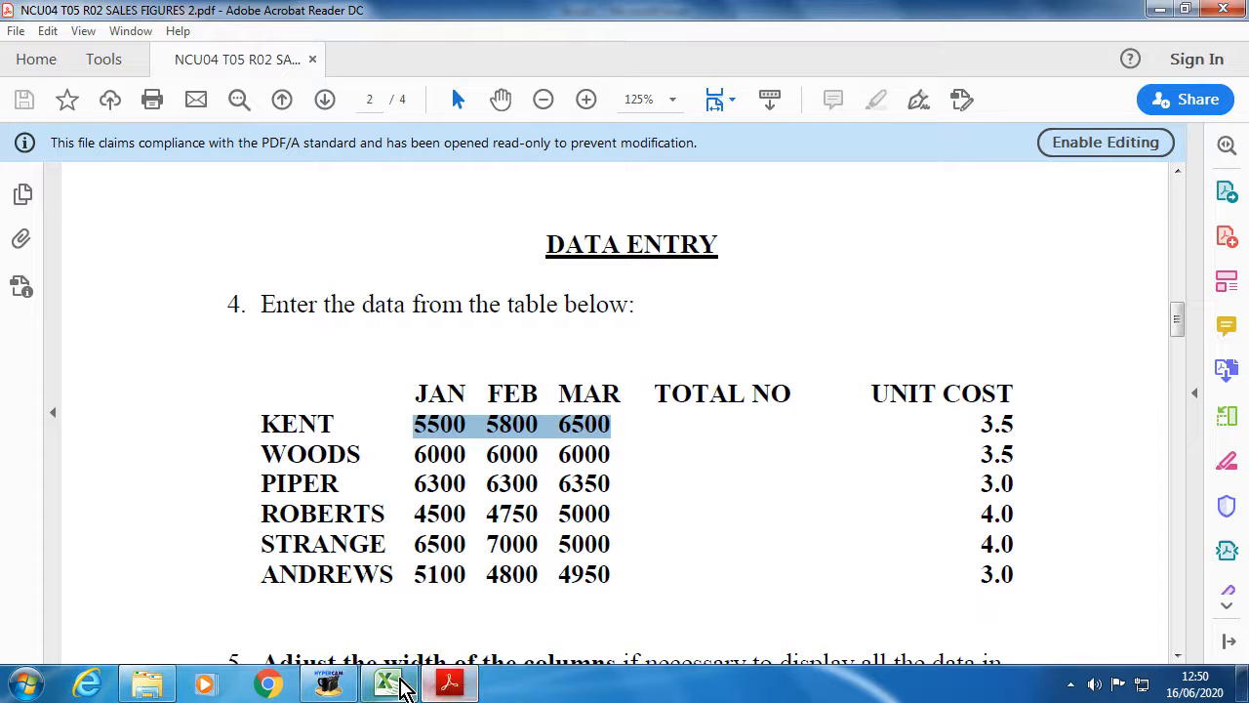
left_click(389, 684)
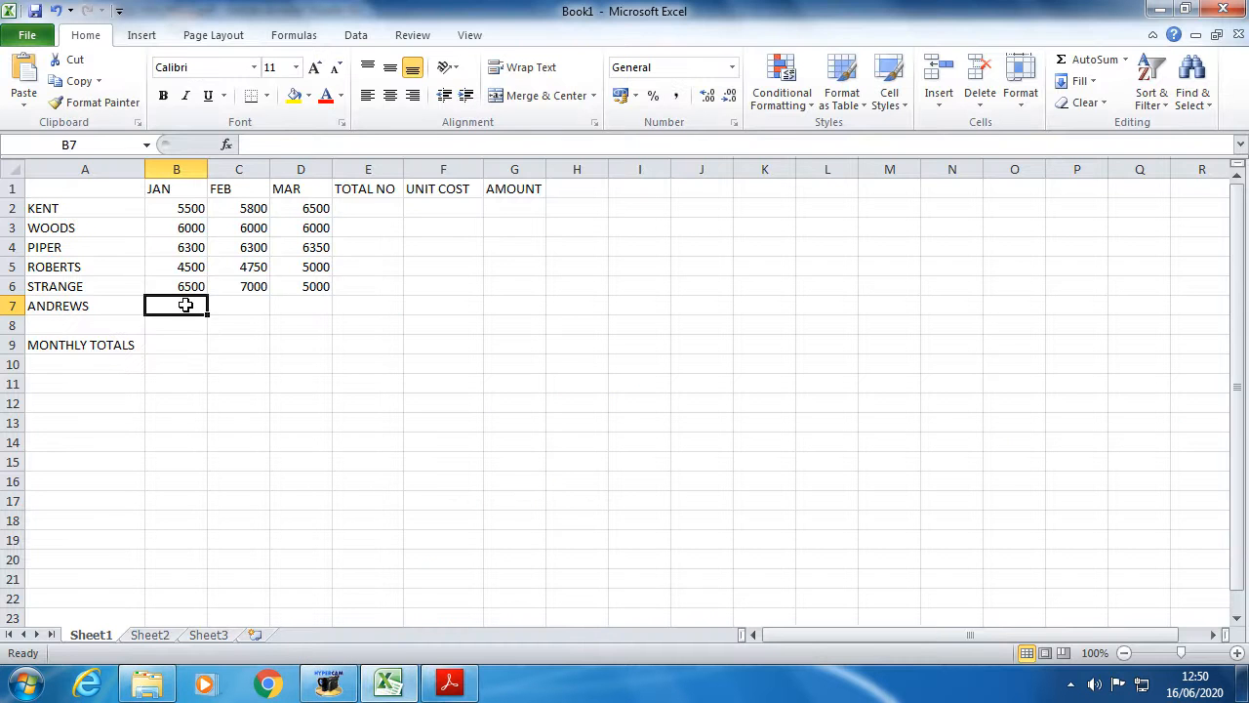
type("5100")
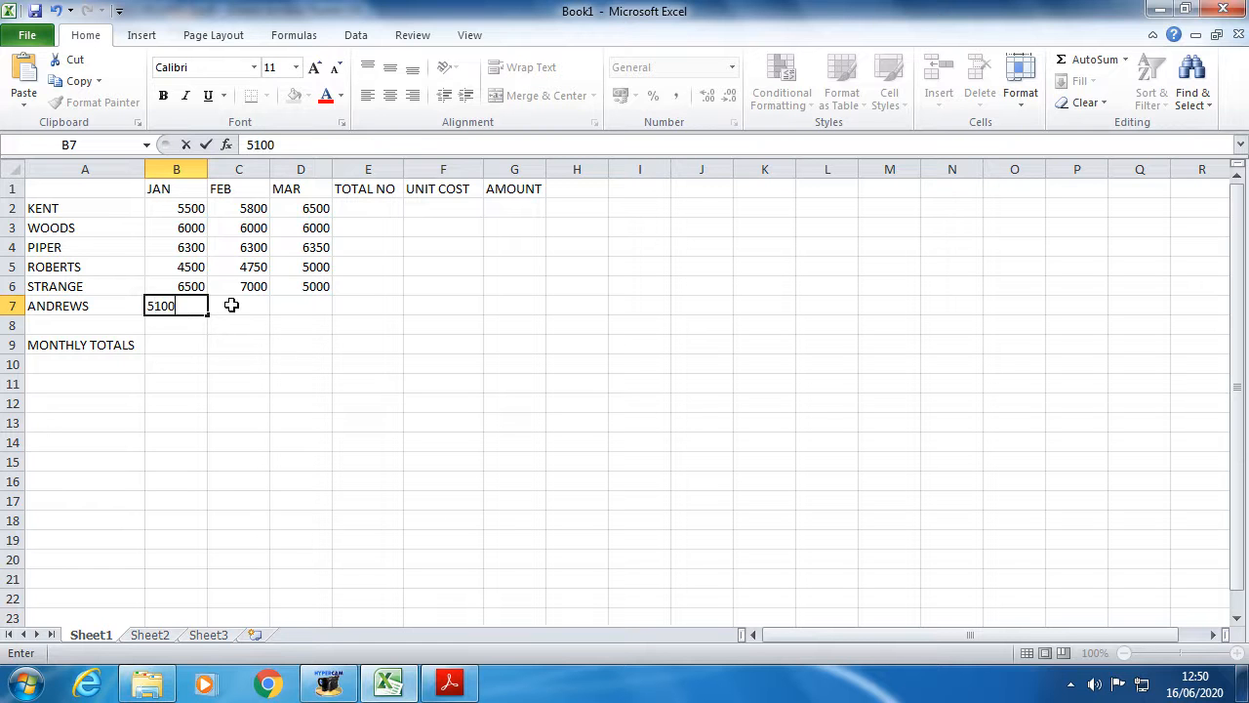
left_click(232, 306)
type("4800")
left_click(292, 306)
type("4950")
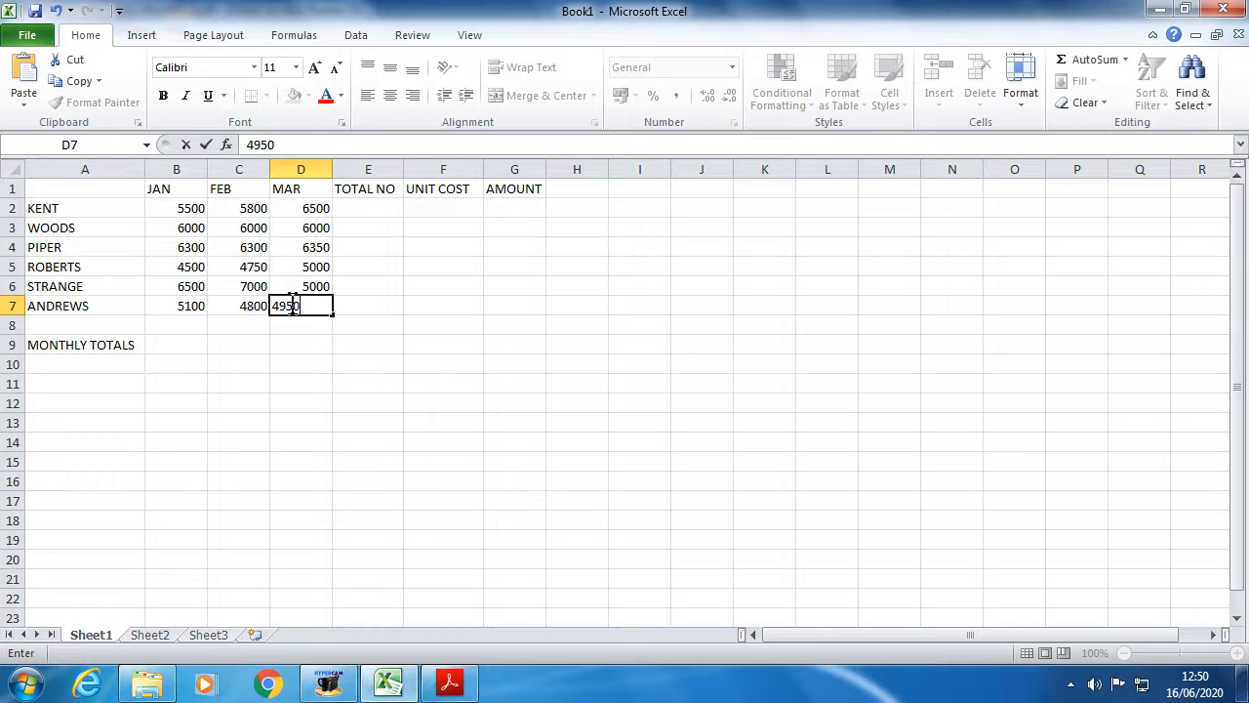
left_click(359, 402)
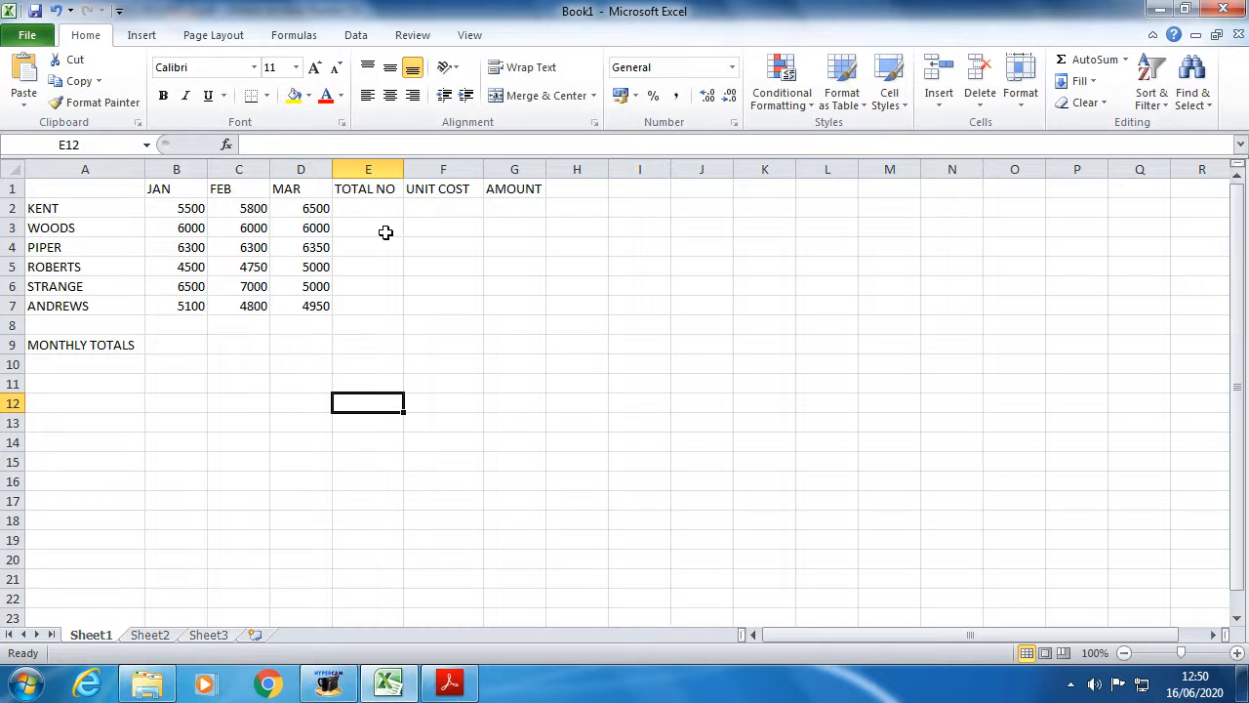
mouse_move(439, 681)
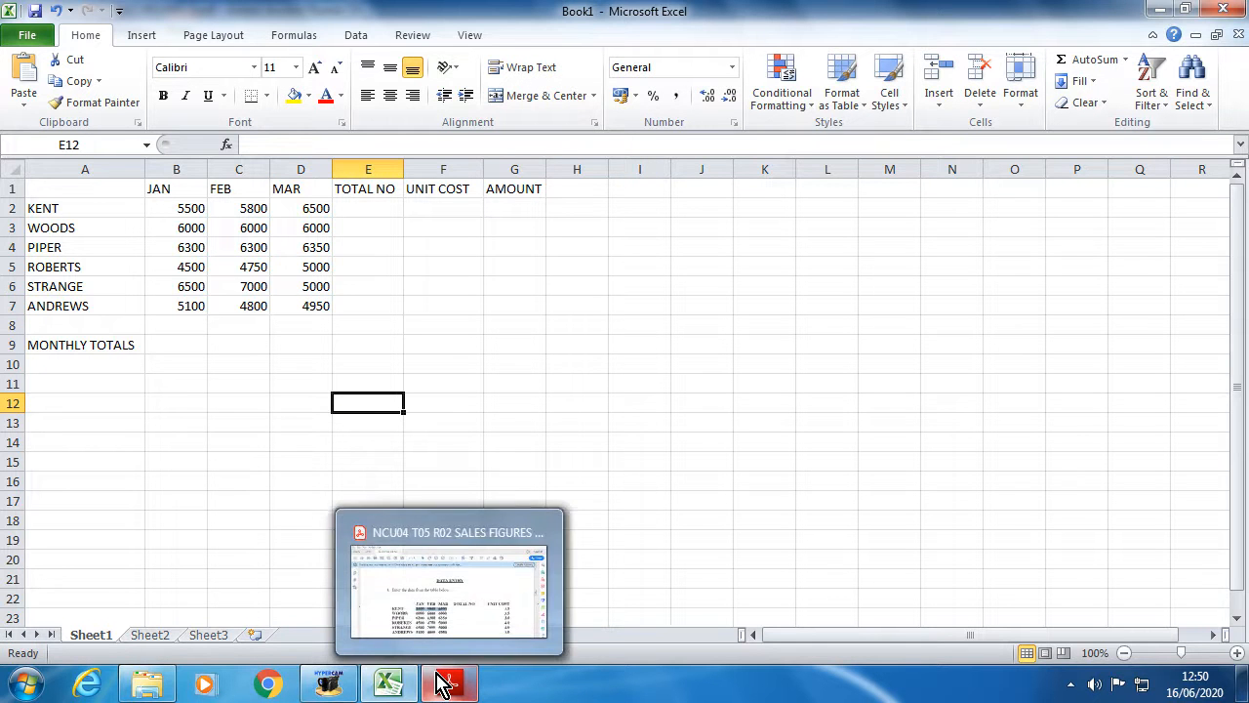
left_click(451, 636)
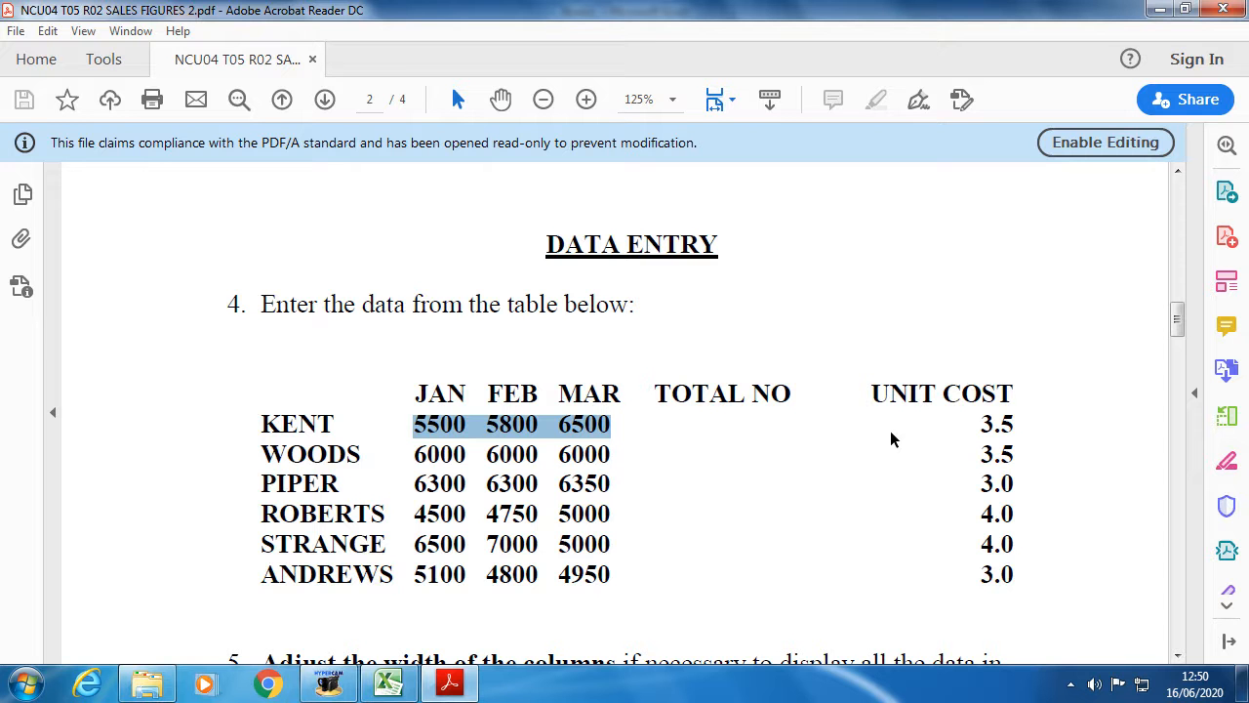
scroll(895, 426, "down", 2)
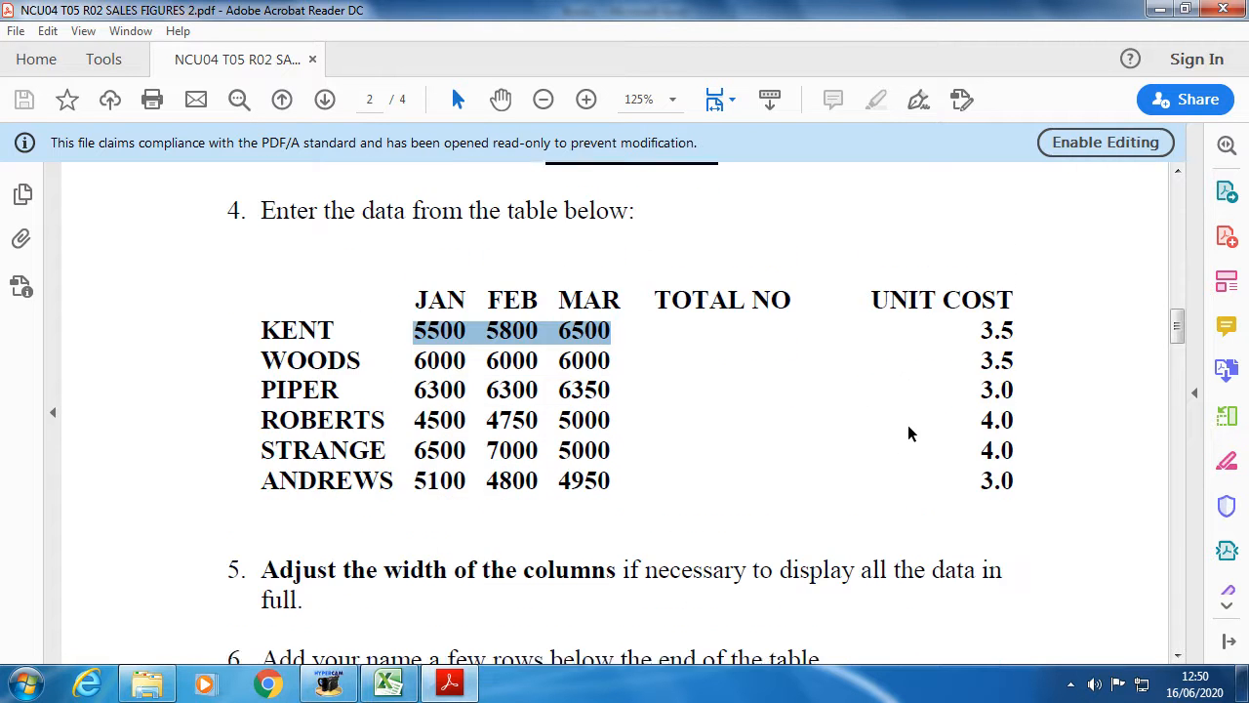
scroll(861, 448, "up", 1)
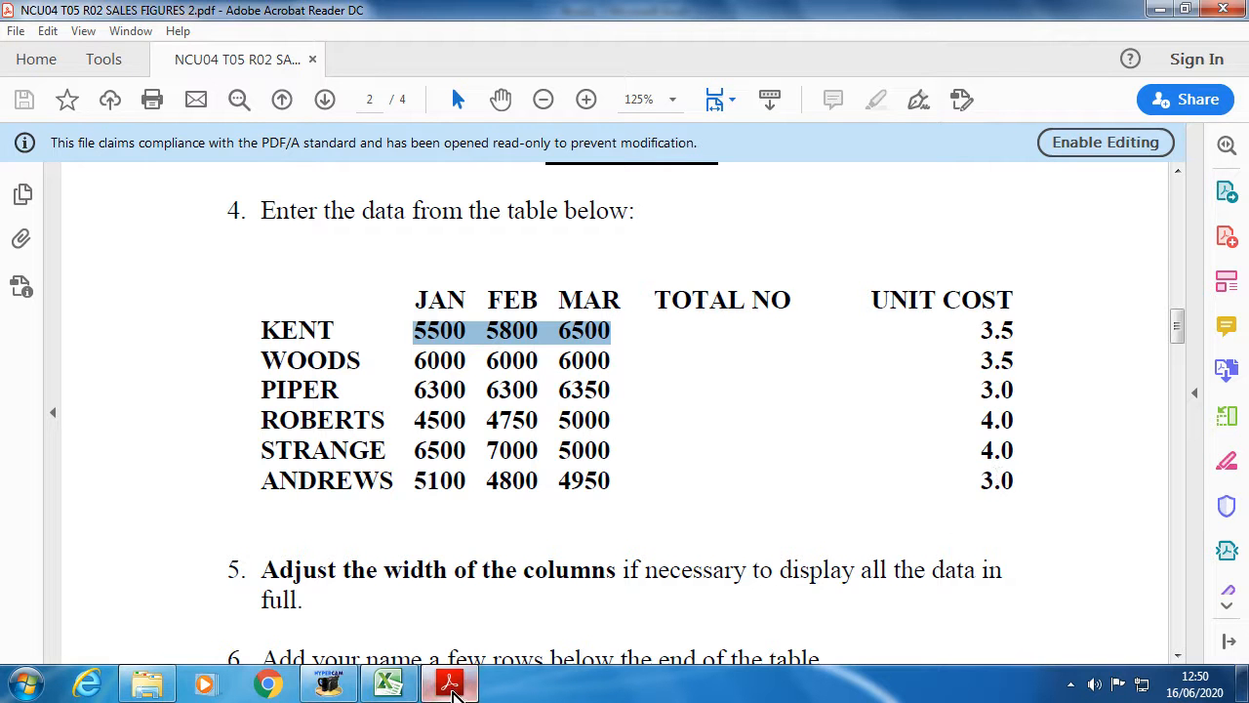
mouse_move(451, 693)
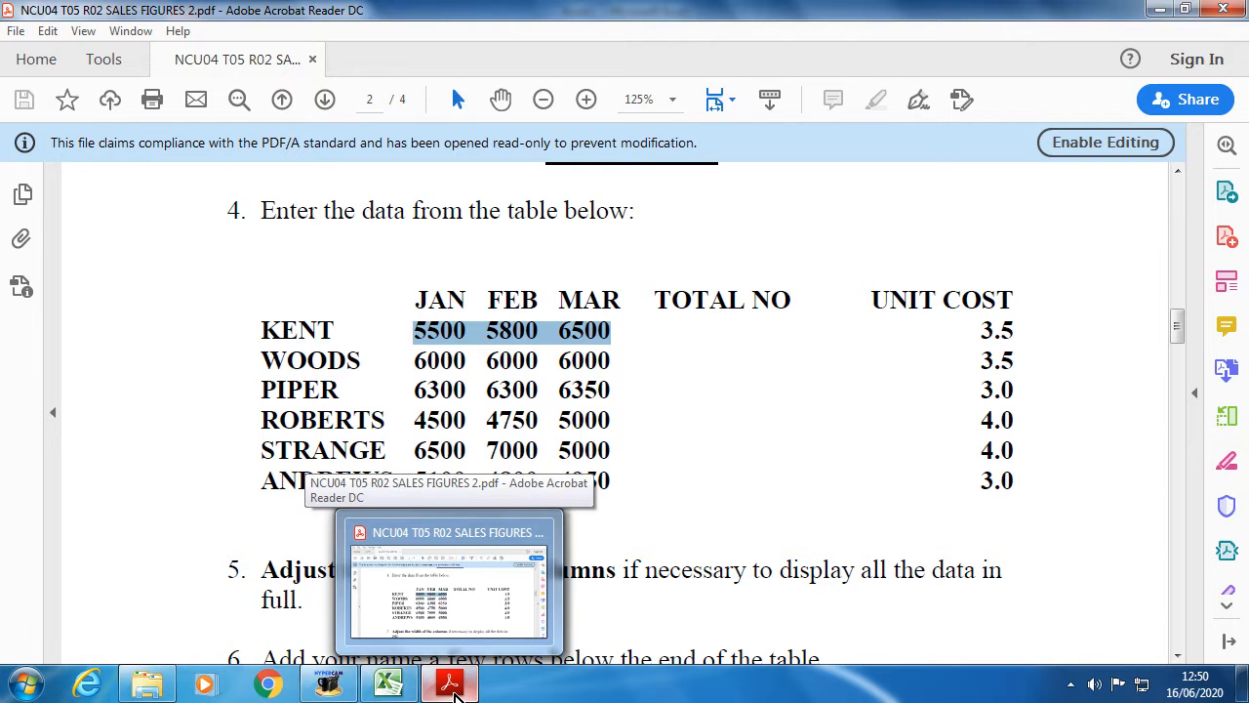
left_click(451, 688)
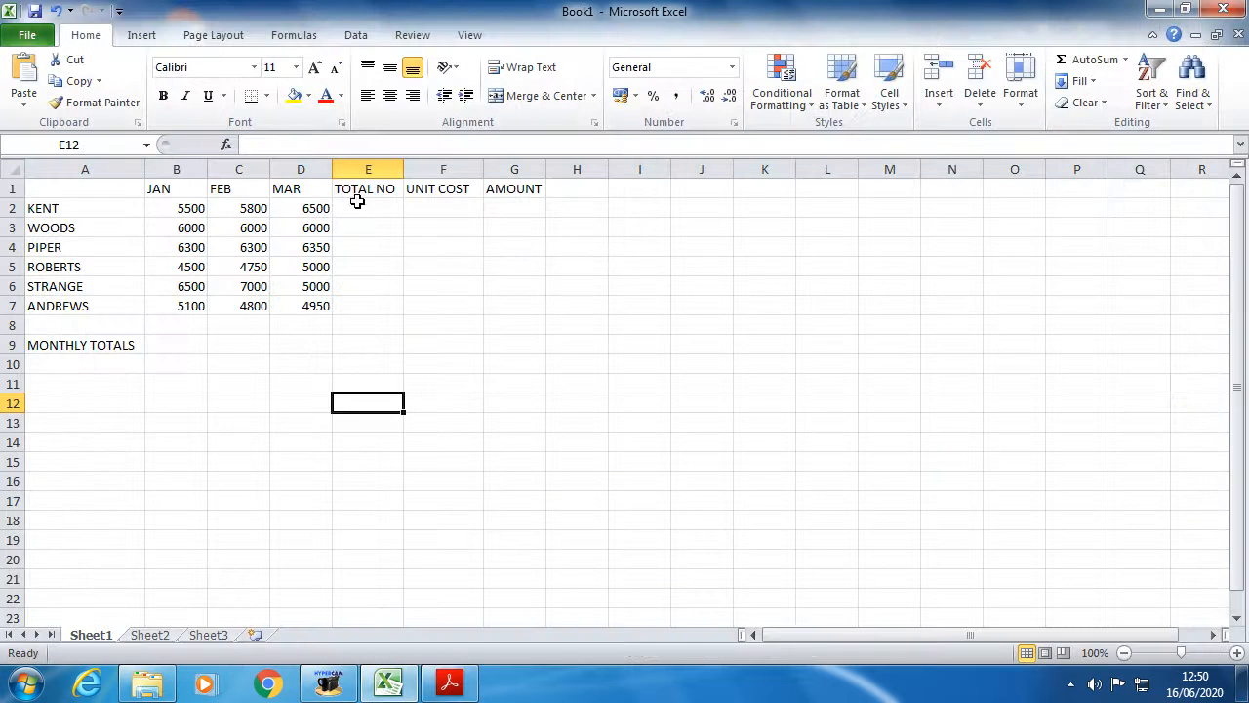
- Enter unit cost 3.5 for KENT in F2 and 3.5 in F3
left_click(522, 202)
left_click(439, 204)
left_click(359, 211)
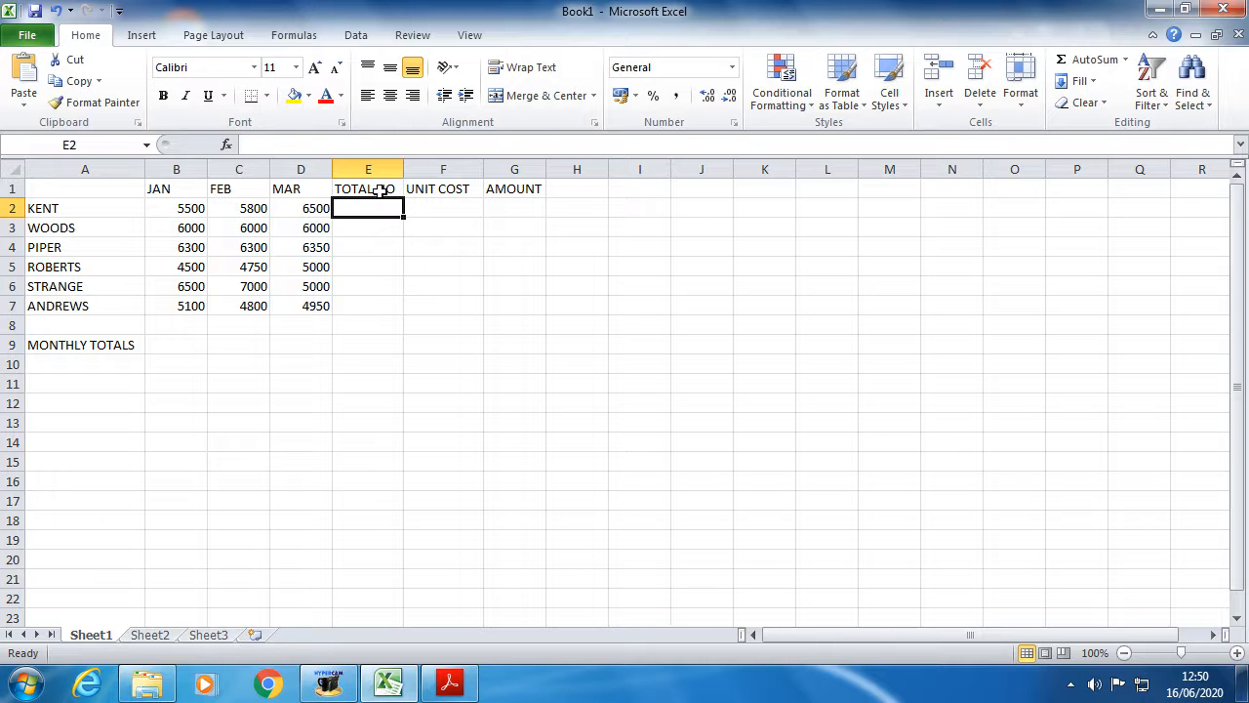
left_click(512, 195)
left_click(448, 210)
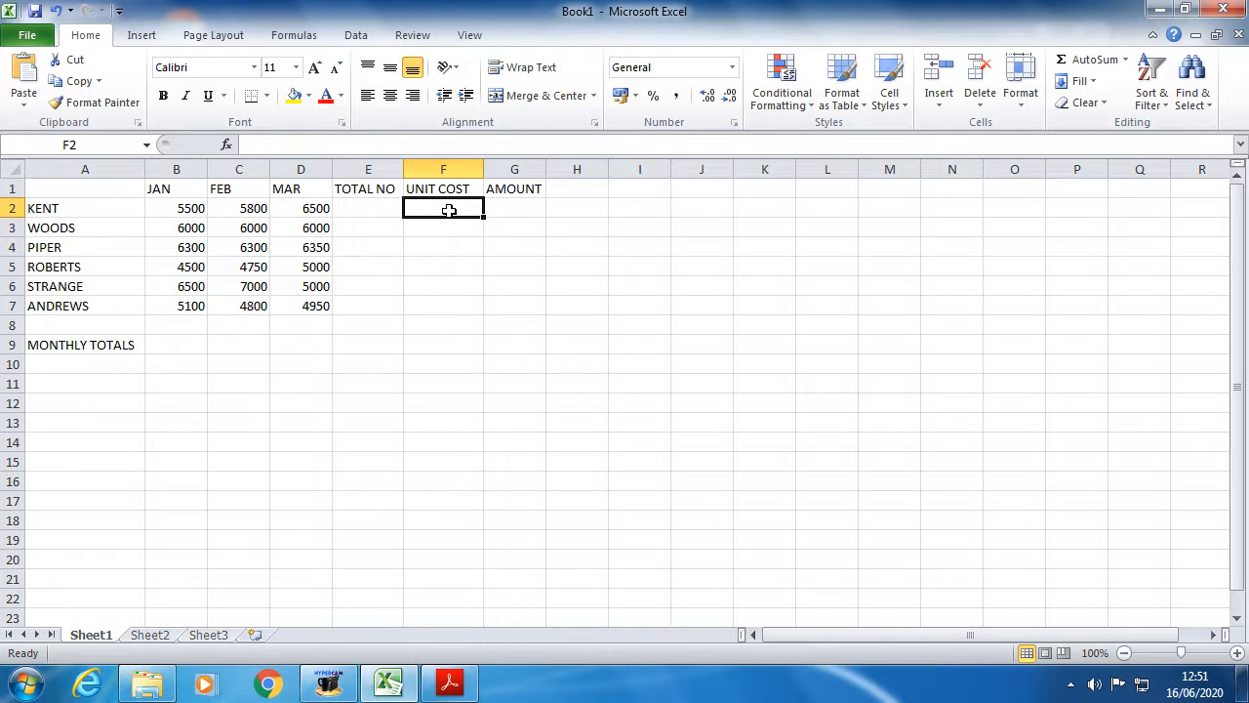
type("3.5")
left_click(445, 221)
type("3.")
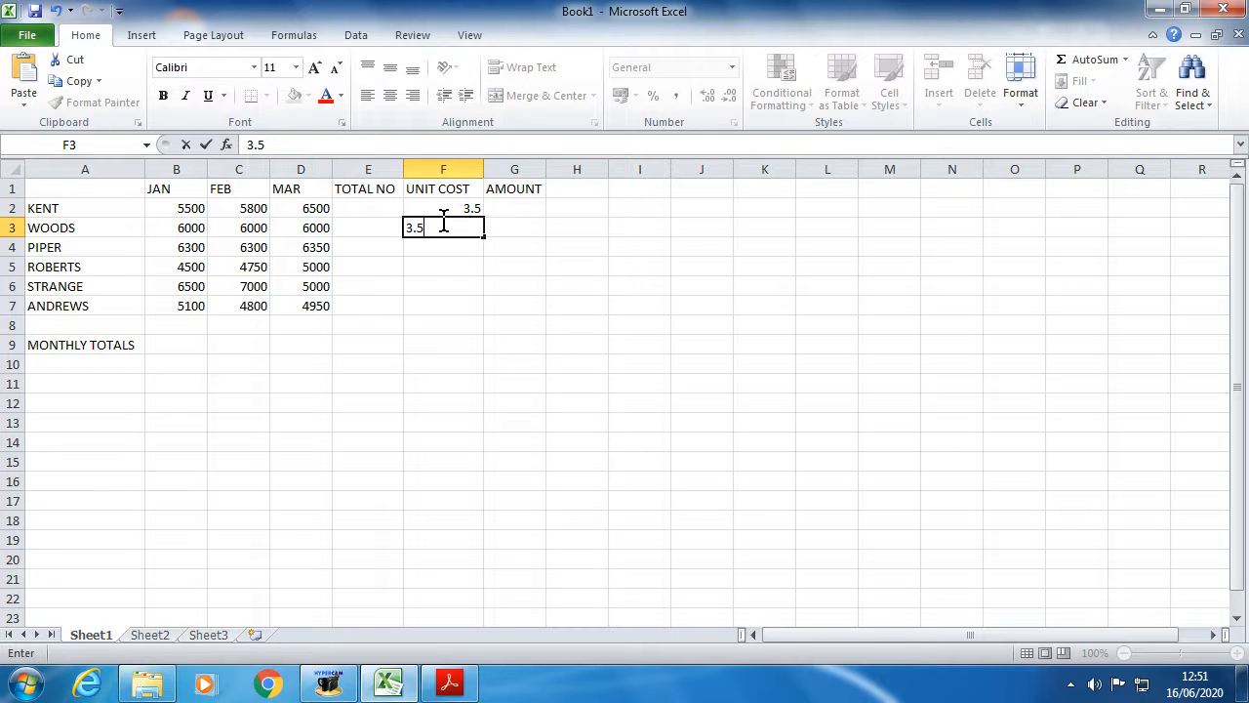
left_click(430, 244)
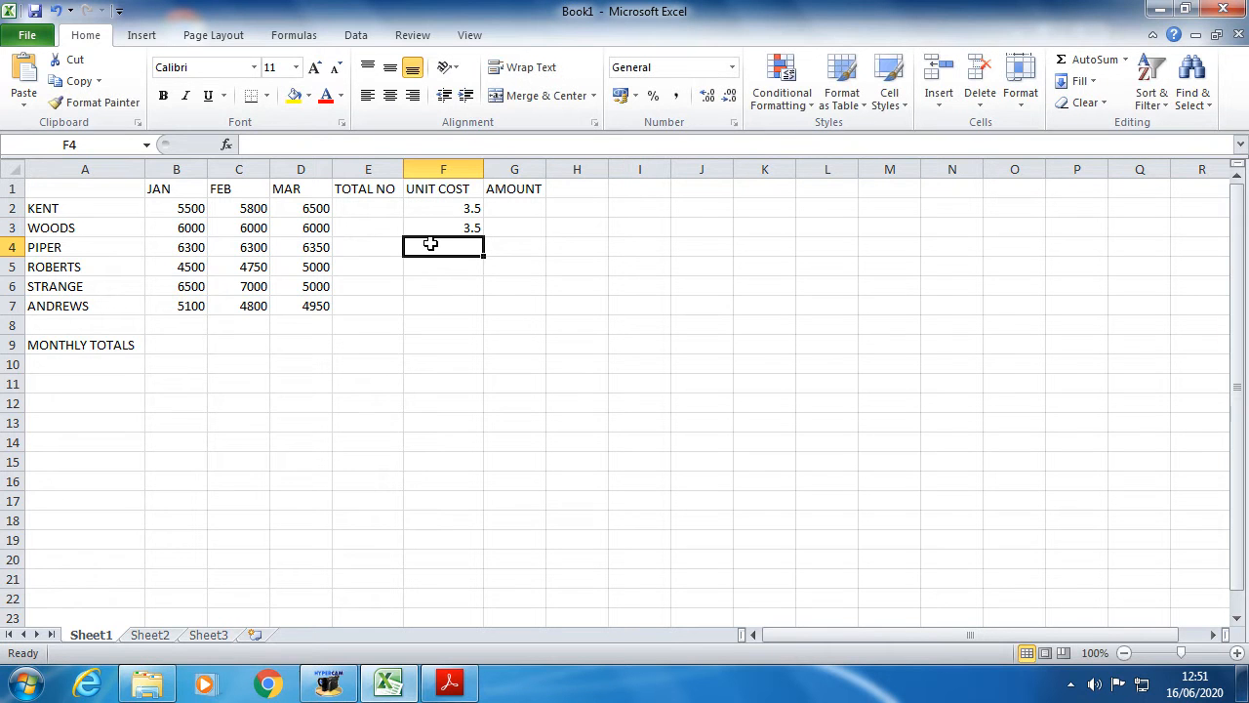
- Check the sales-figures PDF, then enter 3 for PIPER in F4 and 4 for ROBERTS in F5
left_click(454, 689)
left_click(452, 688)
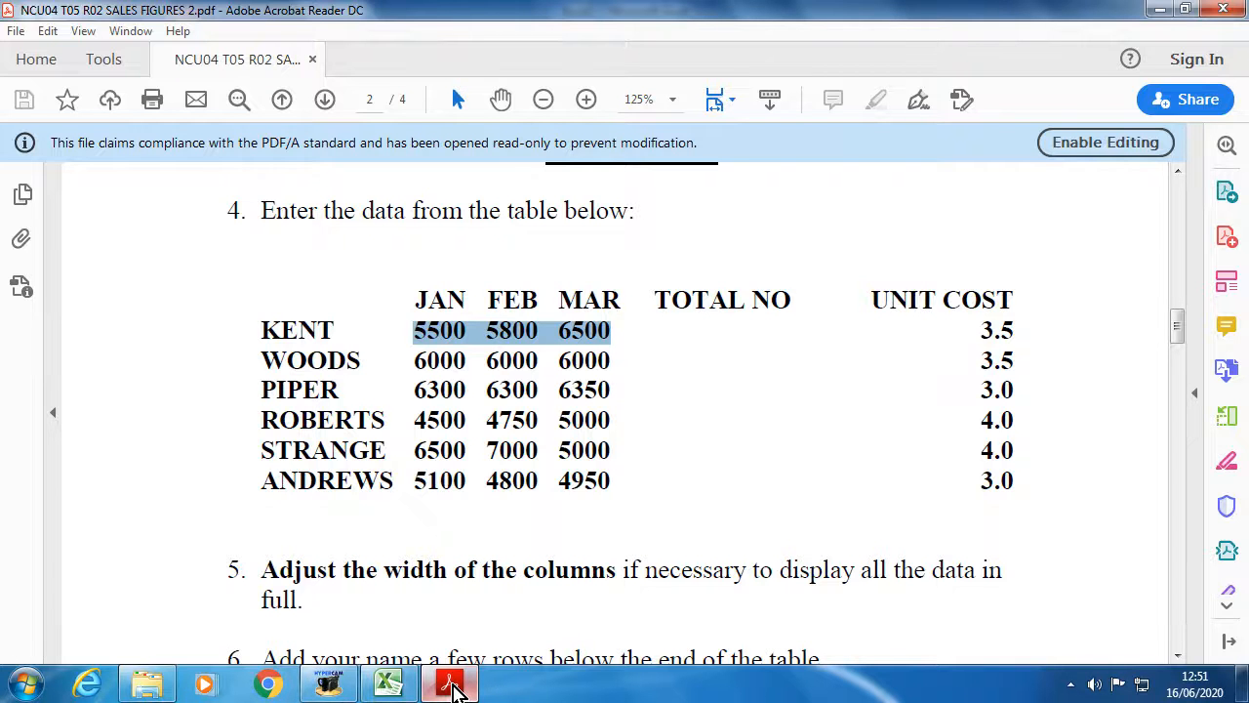
left_click(391, 684)
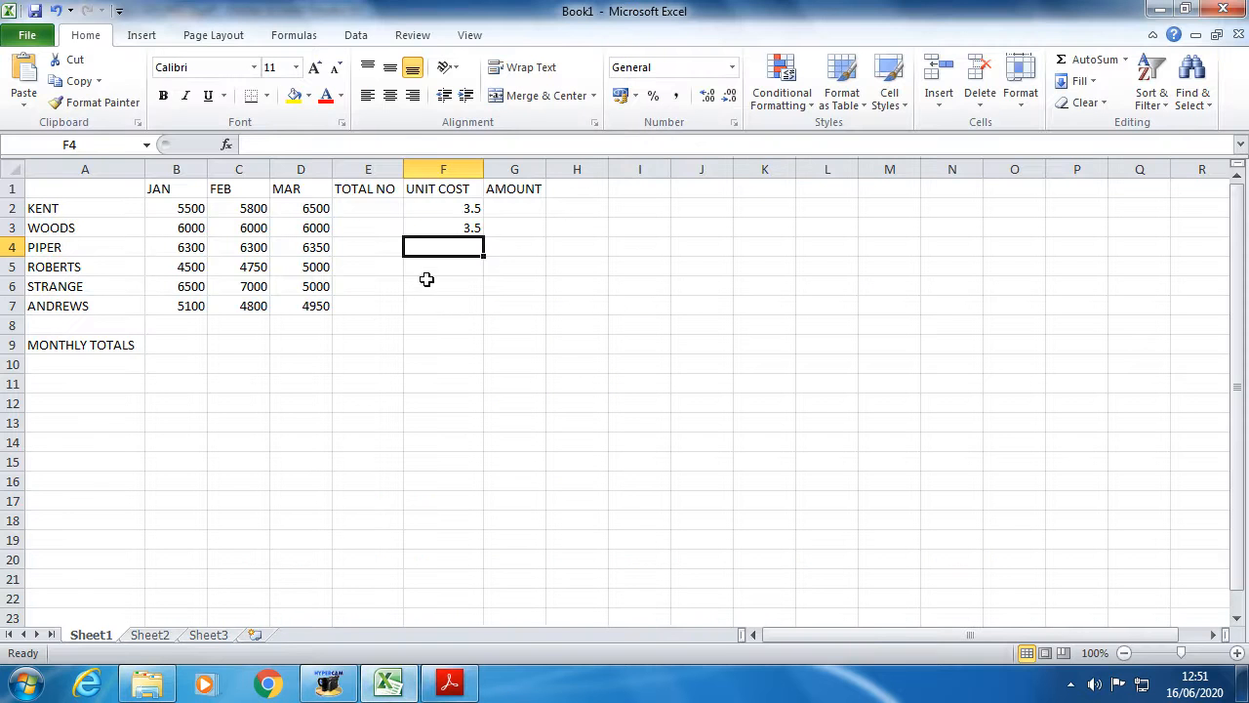
type("3")
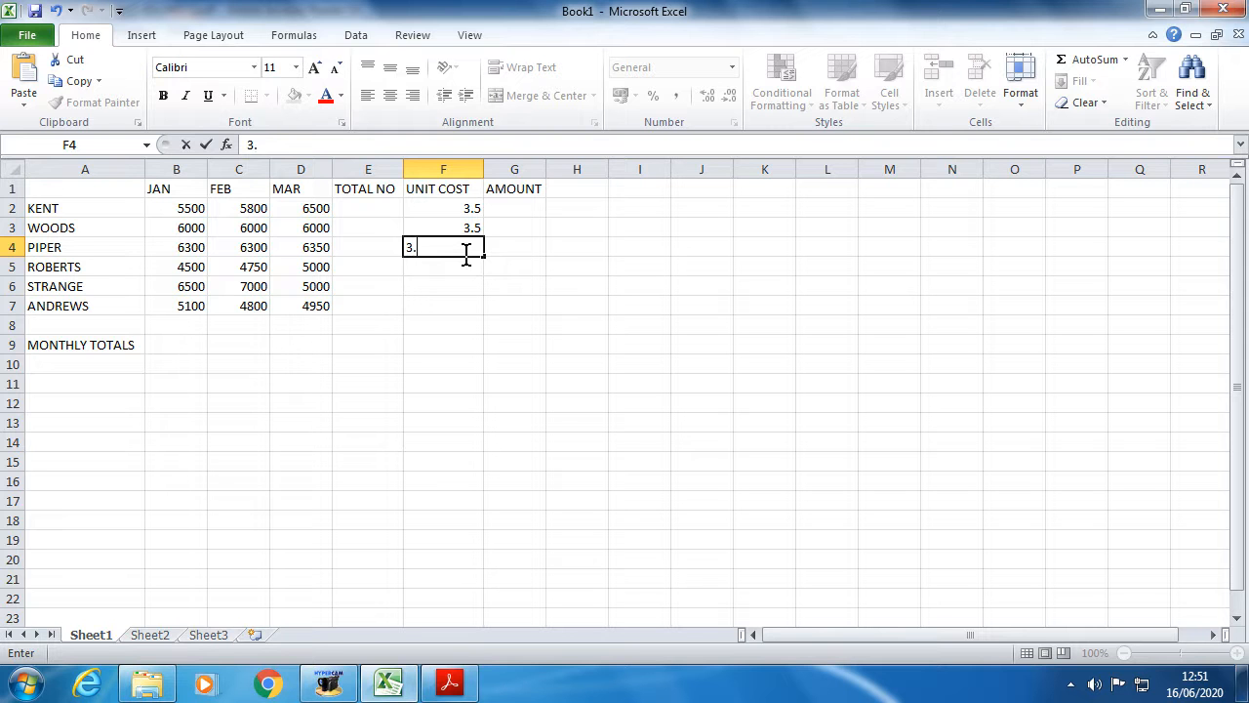
key("Return")
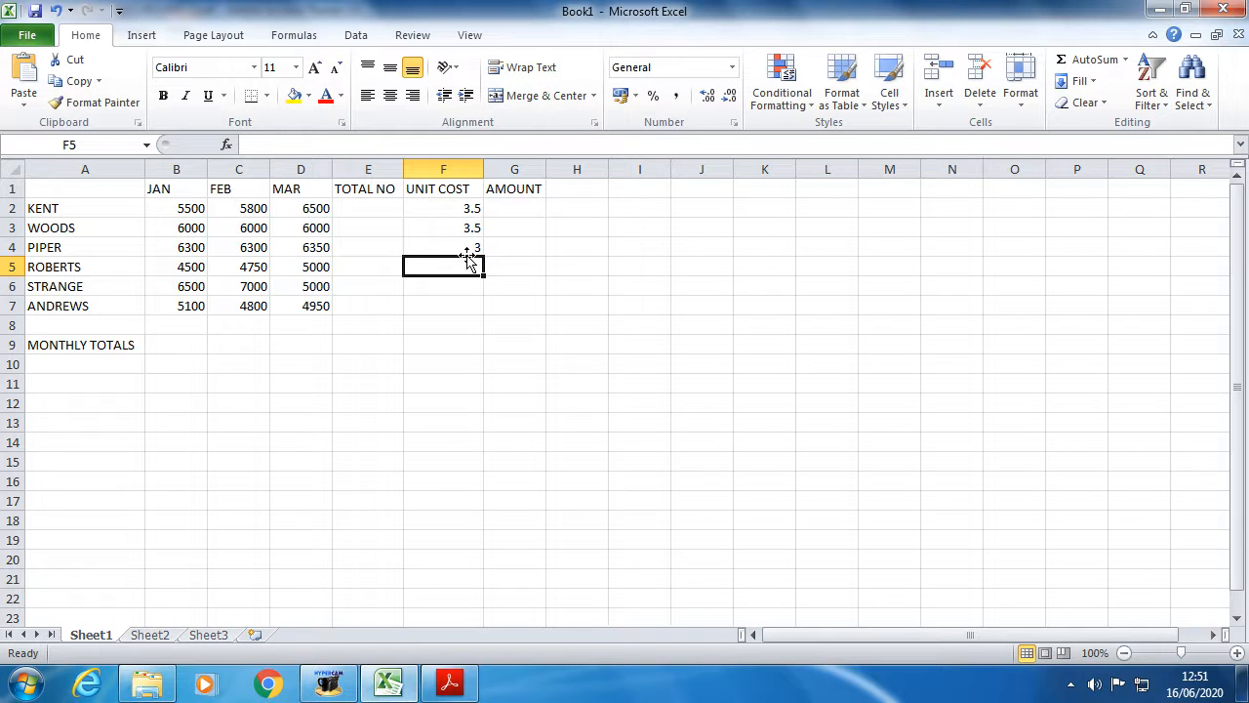
type("4")
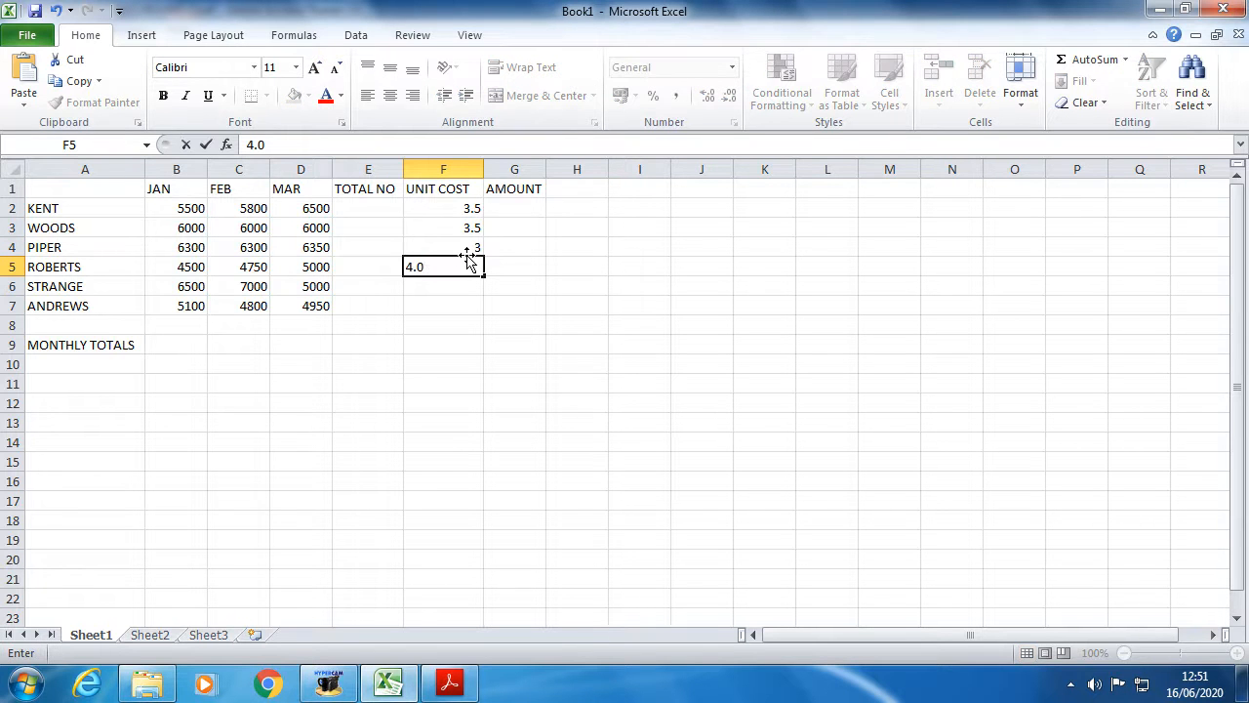
key("Return")
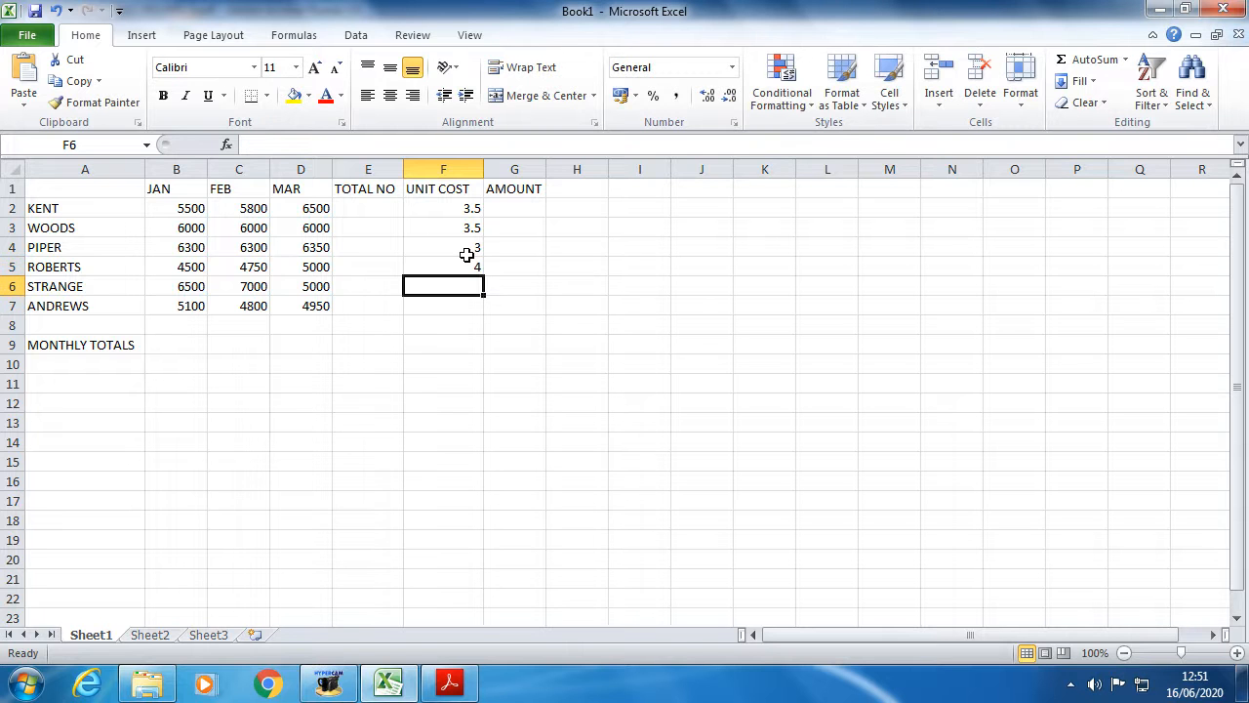
- Enter 4.0 in F6 and 3.5 for ANDREWS in F7
type("4.0")
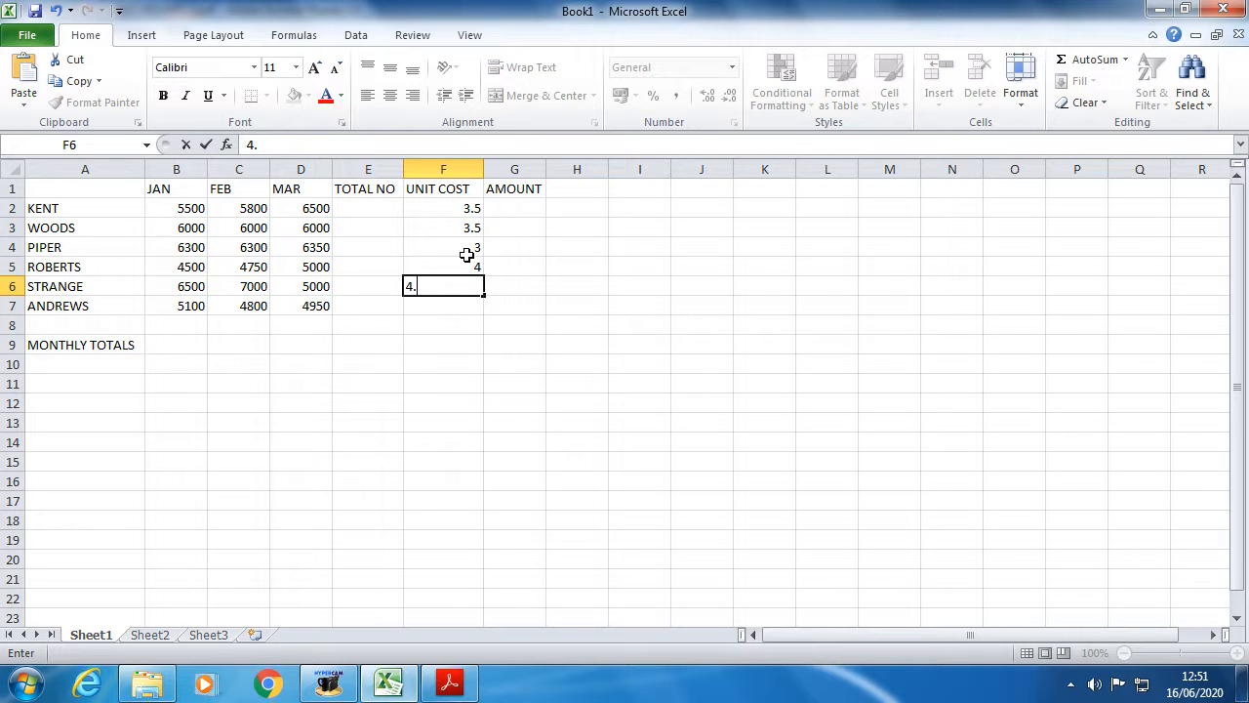
type("3.5")
key("Return")
key("Up")
key("Up")
key("Up")
key("Up")
key("Up")
key("Up")
key("Down")
key("Down")
key("Down")
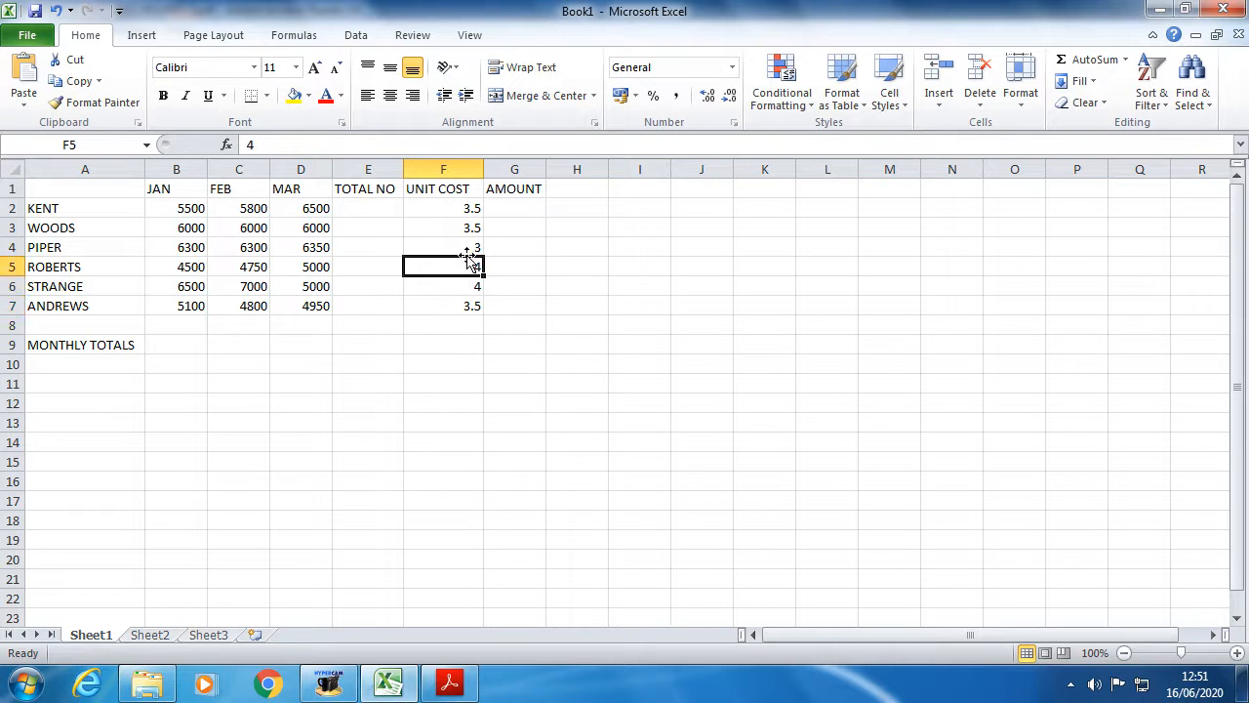
- Recheck the PDF values and correct ANDREWS's unit cost in F7 to 3
left_click(475, 245)
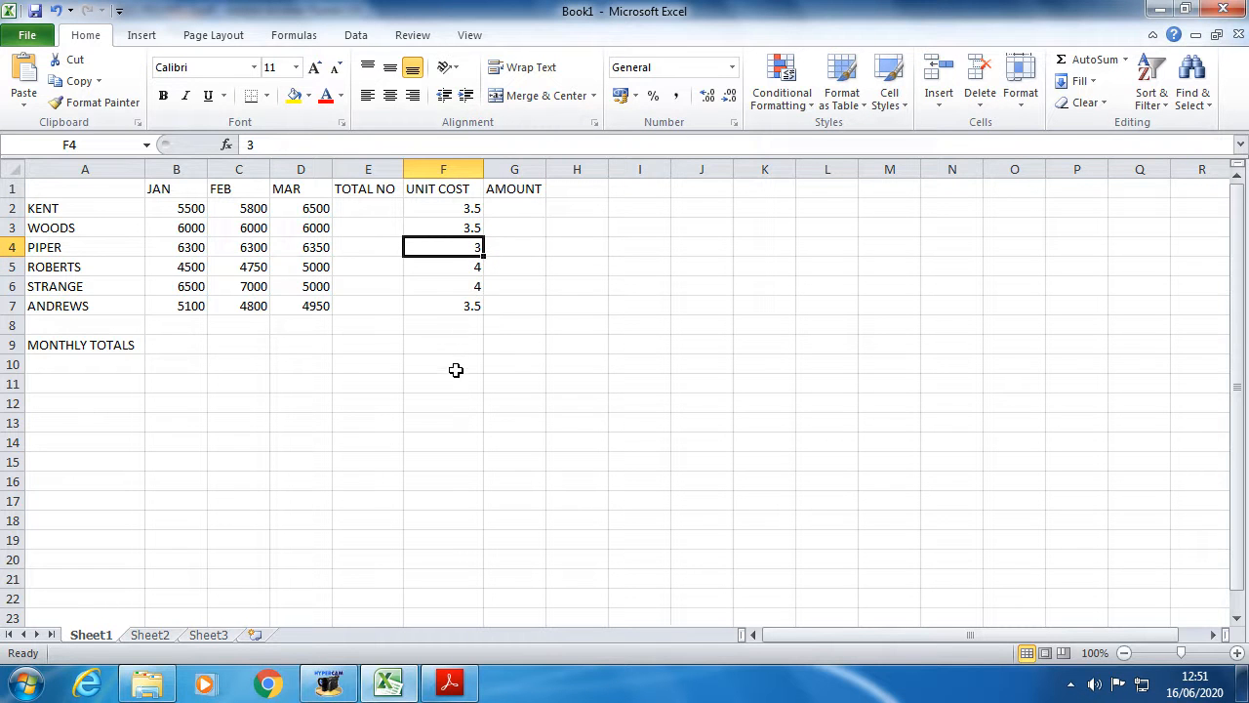
left_click(451, 683)
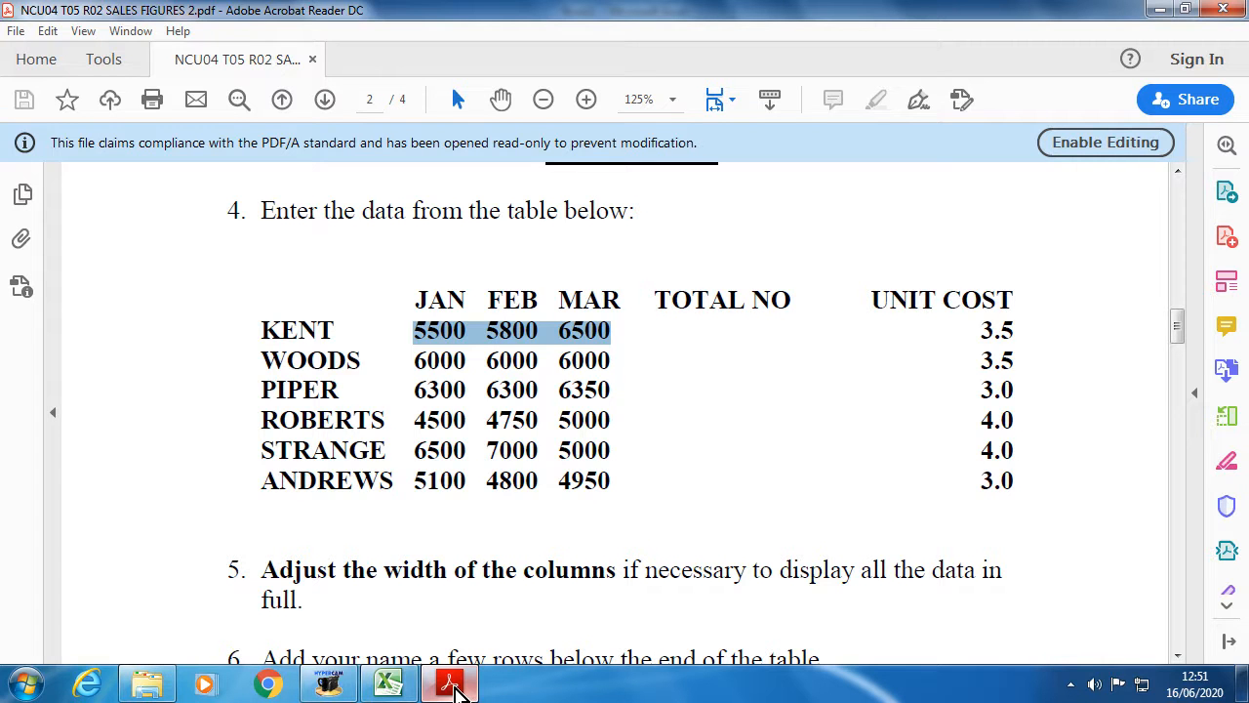
left_click(402, 697)
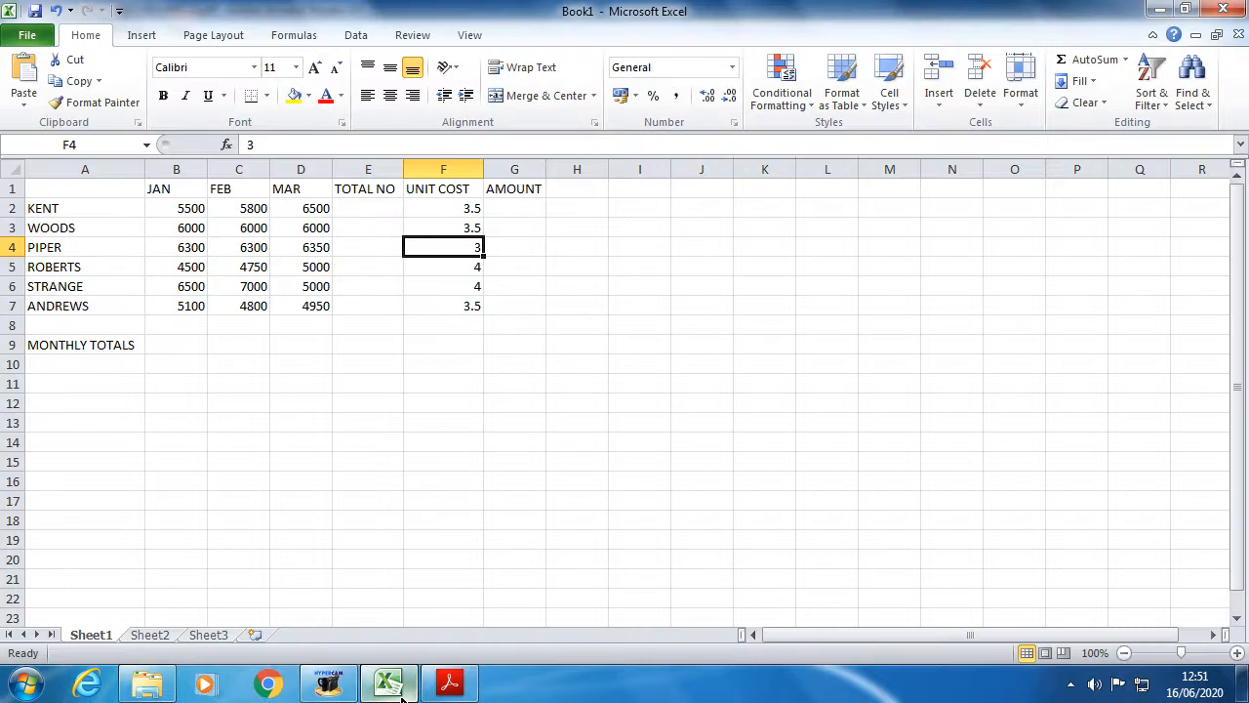
left_click(474, 306)
type("3")
left_click(468, 342)
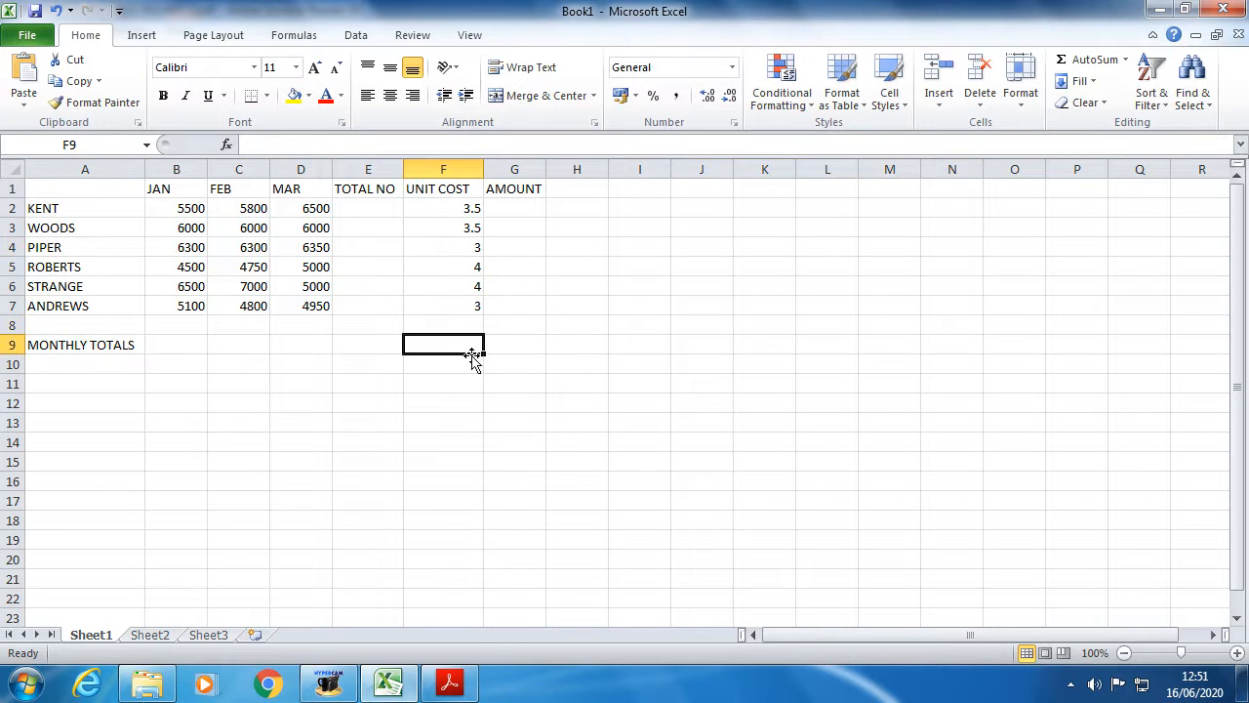
- Step through the unit costs in F2:F7 twice to review each value
left_click(459, 208)
left_click(460, 231)
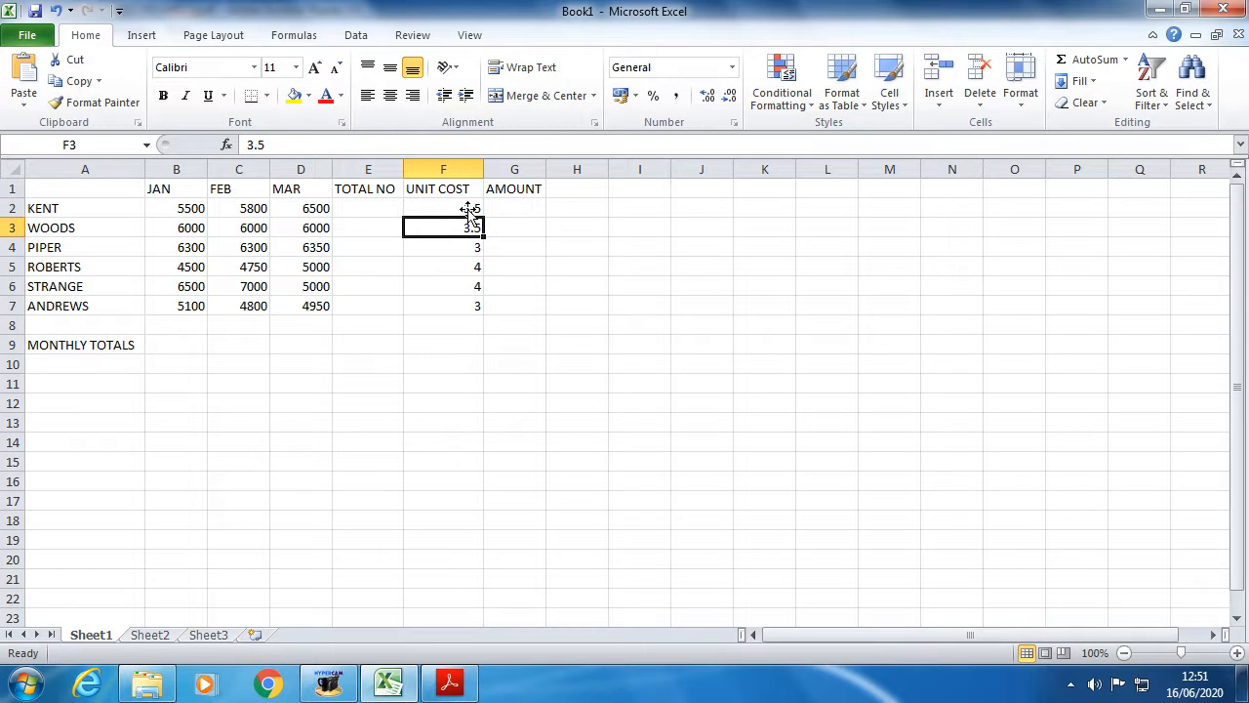
left_click(469, 250)
left_click(470, 268)
left_click(465, 283)
left_click(466, 306)
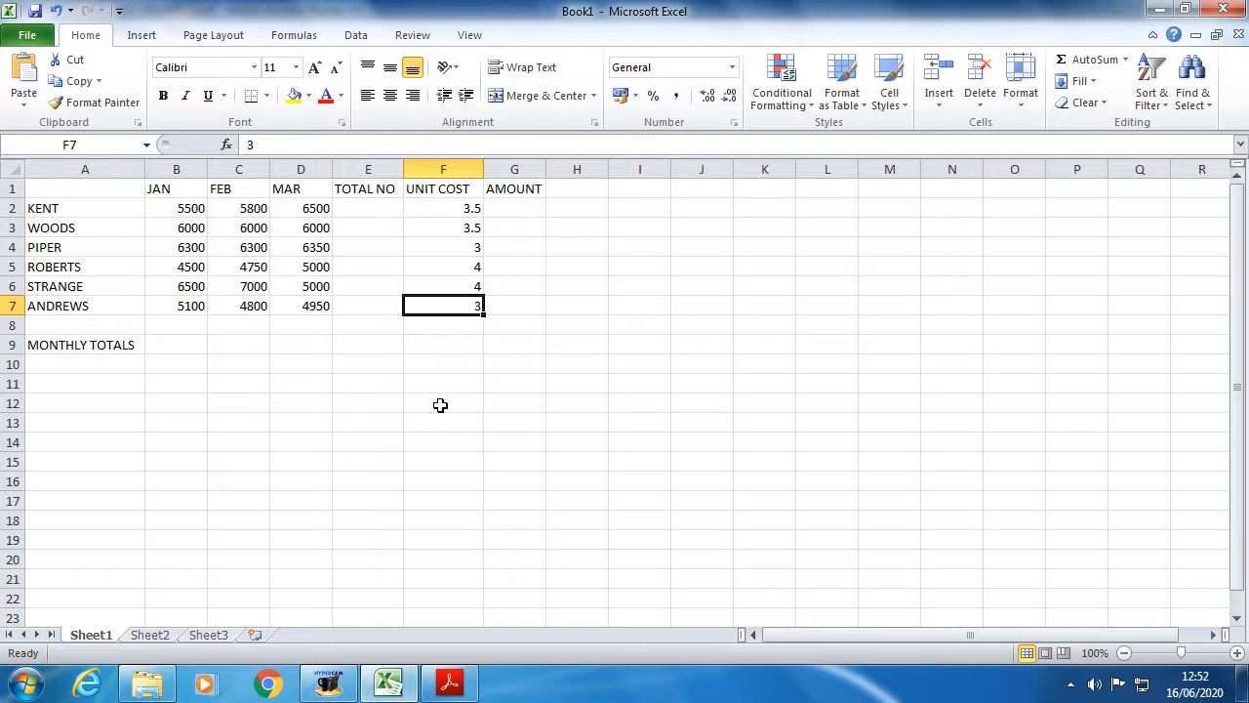
left_click(443, 211)
left_click(438, 229)
left_click(437, 247)
left_click(440, 266)
left_click(437, 286)
left_click(439, 306)
- Read the status-bar sums of F4:F7 and F2:F3, then bring the sales-figures PDF forward
left_click_drag(438, 248, 438, 301)
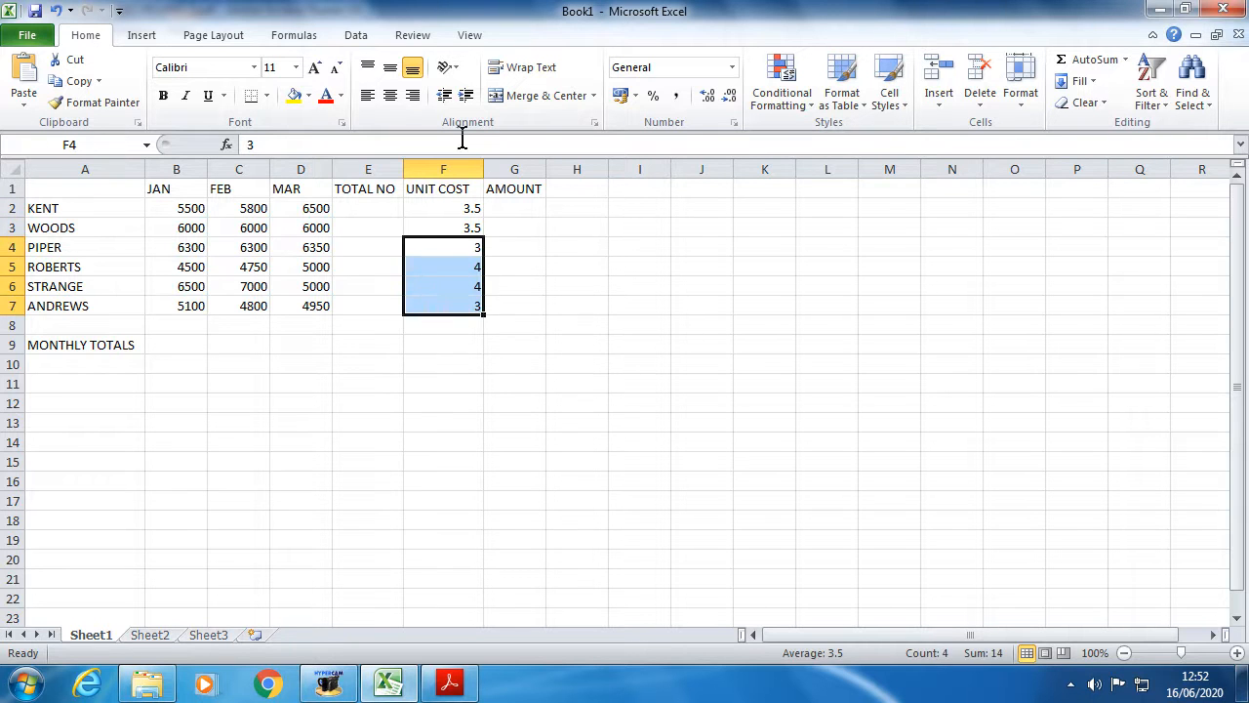
left_click(463, 210)
left_click(460, 227)
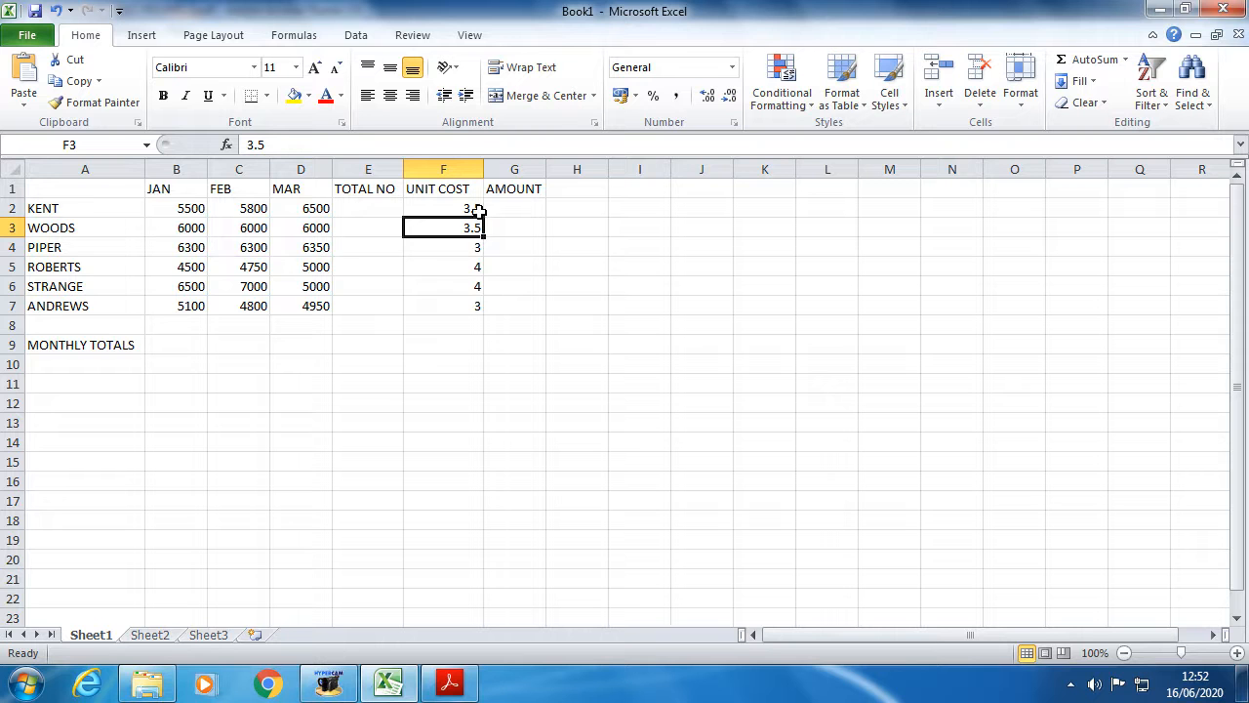
left_click_drag(437, 207, 439, 228)
left_click(440, 267)
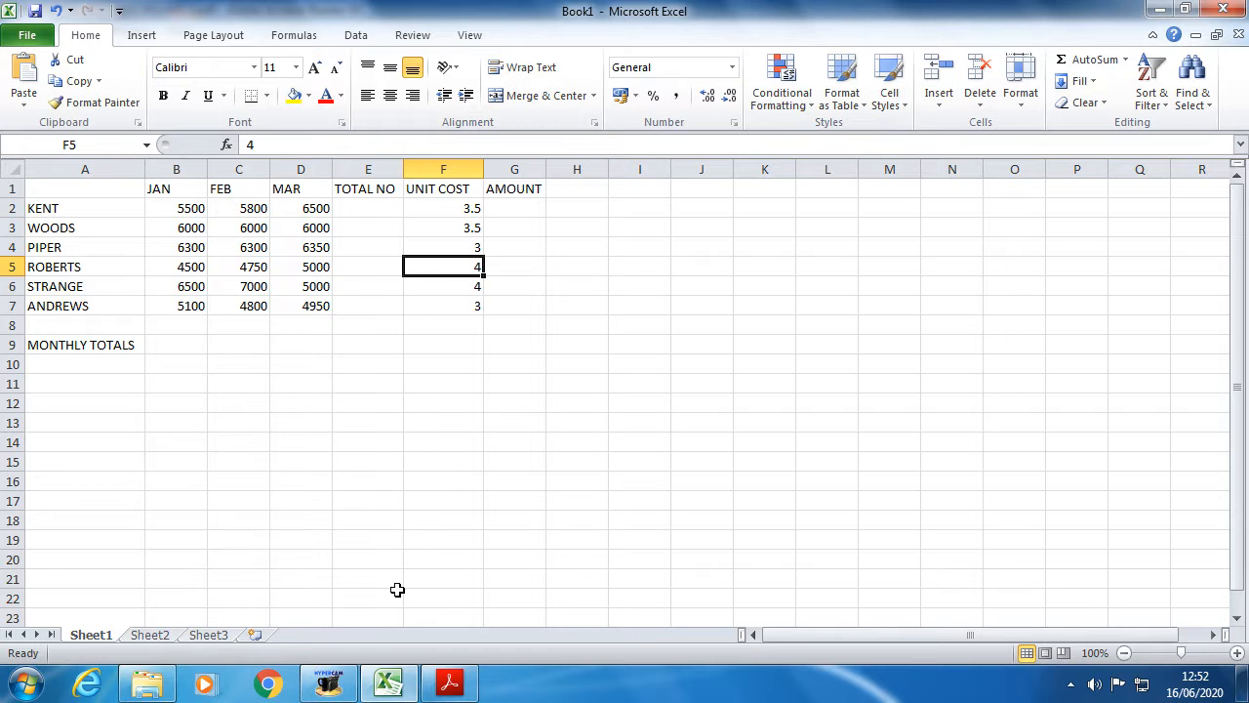
left_click(390, 680)
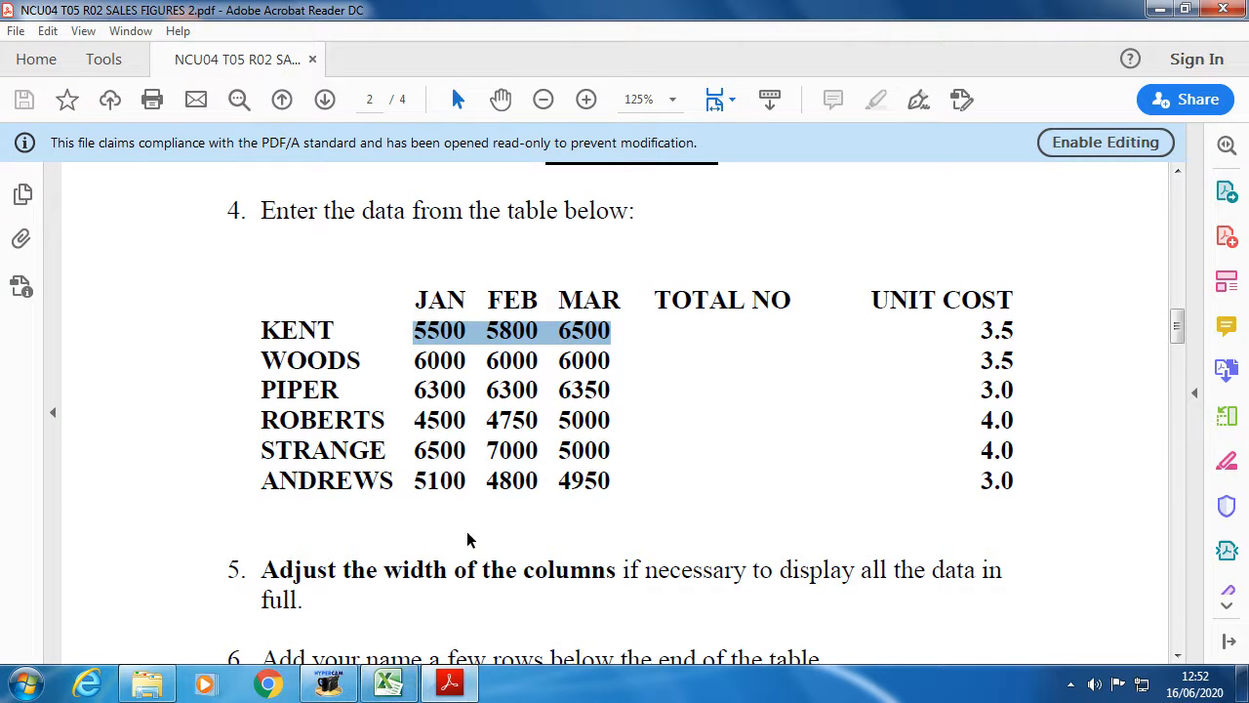
- Scroll the PDF to the column-width and name instructions, then go back to Excel
scroll(459, 540, "down", 4)
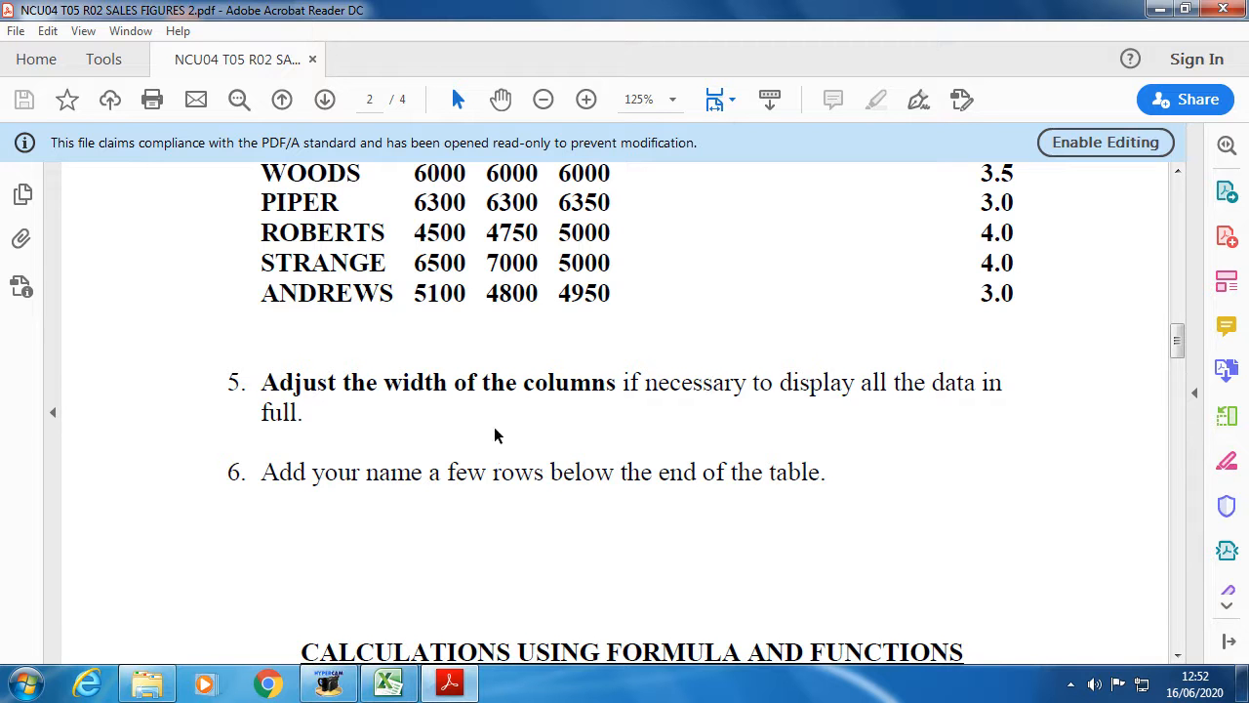
left_click_drag(309, 411, 261, 382)
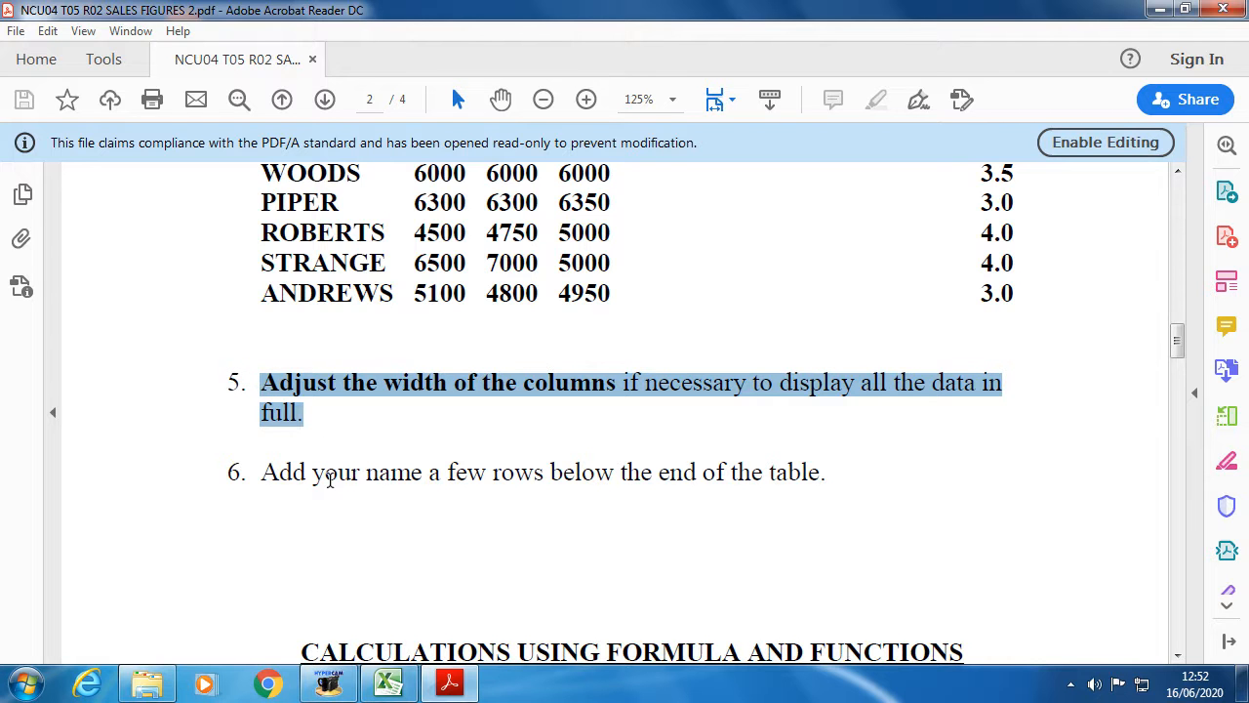
left_click(265, 381)
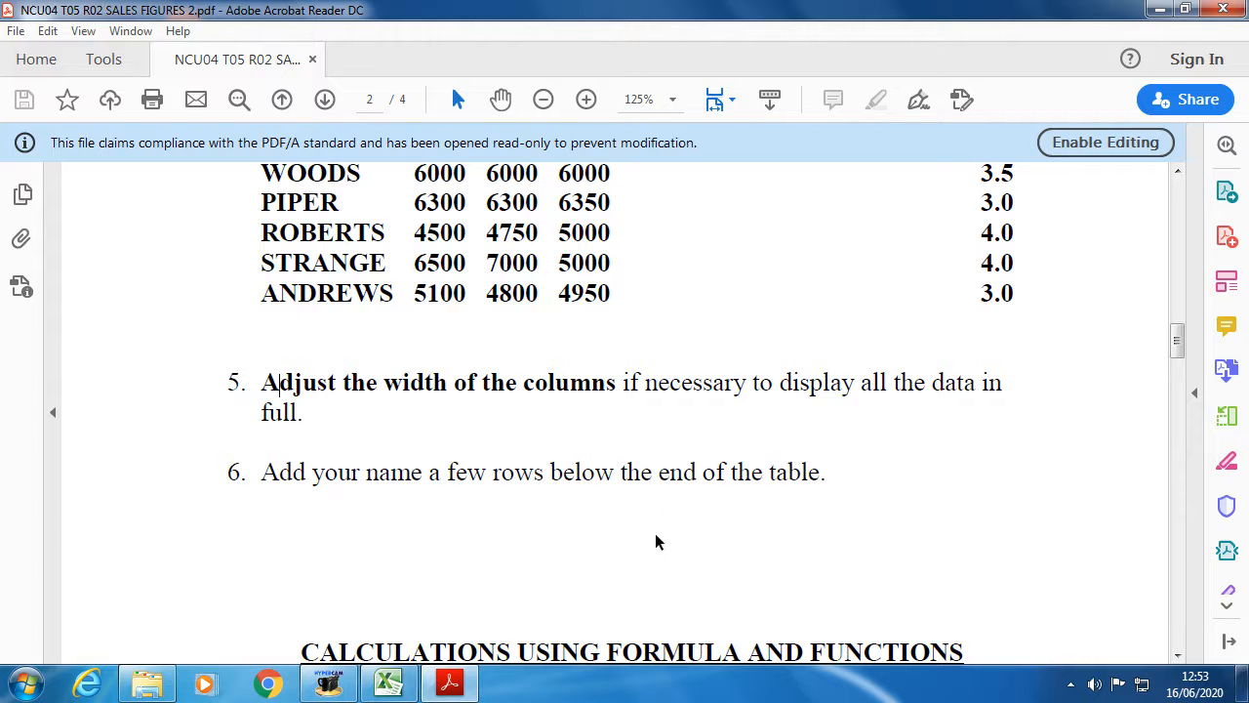
left_click(392, 685)
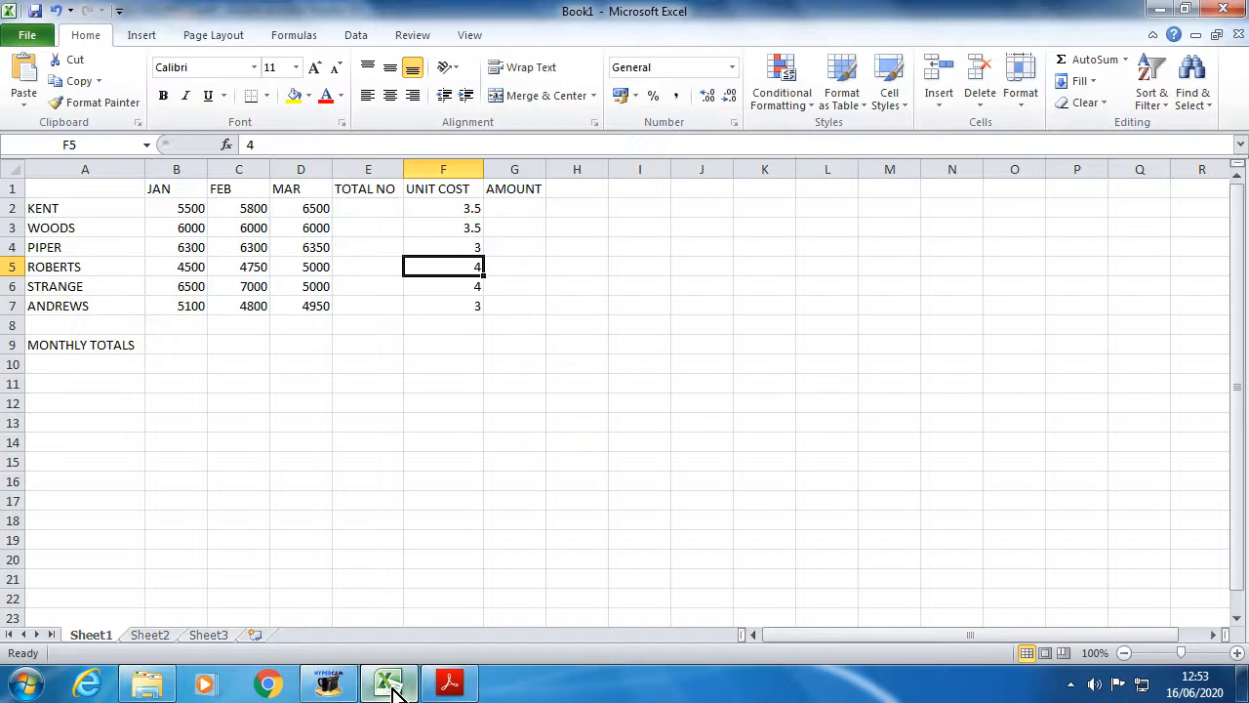
- Type the learner's full name in capitals into cell A14
left_click(104, 442)
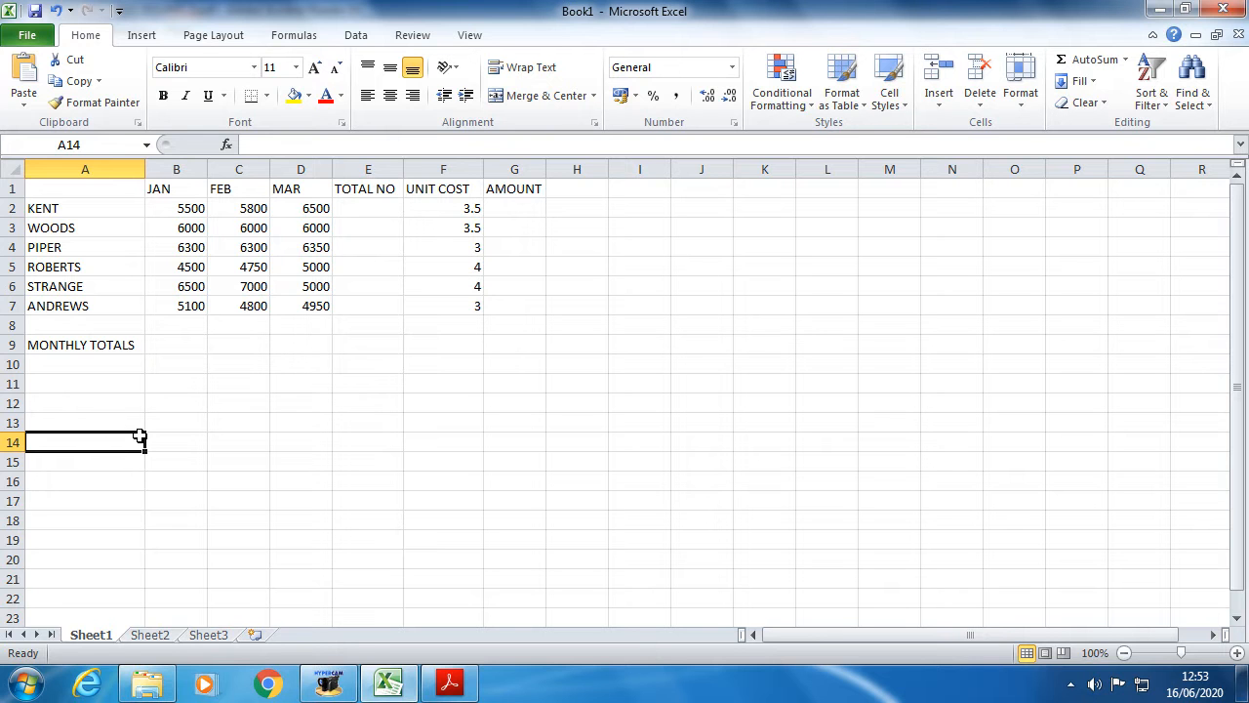
type("dunc")
key("BackSpace")
key("BackSpace")
key("BackSpace")
key("BackSpace")
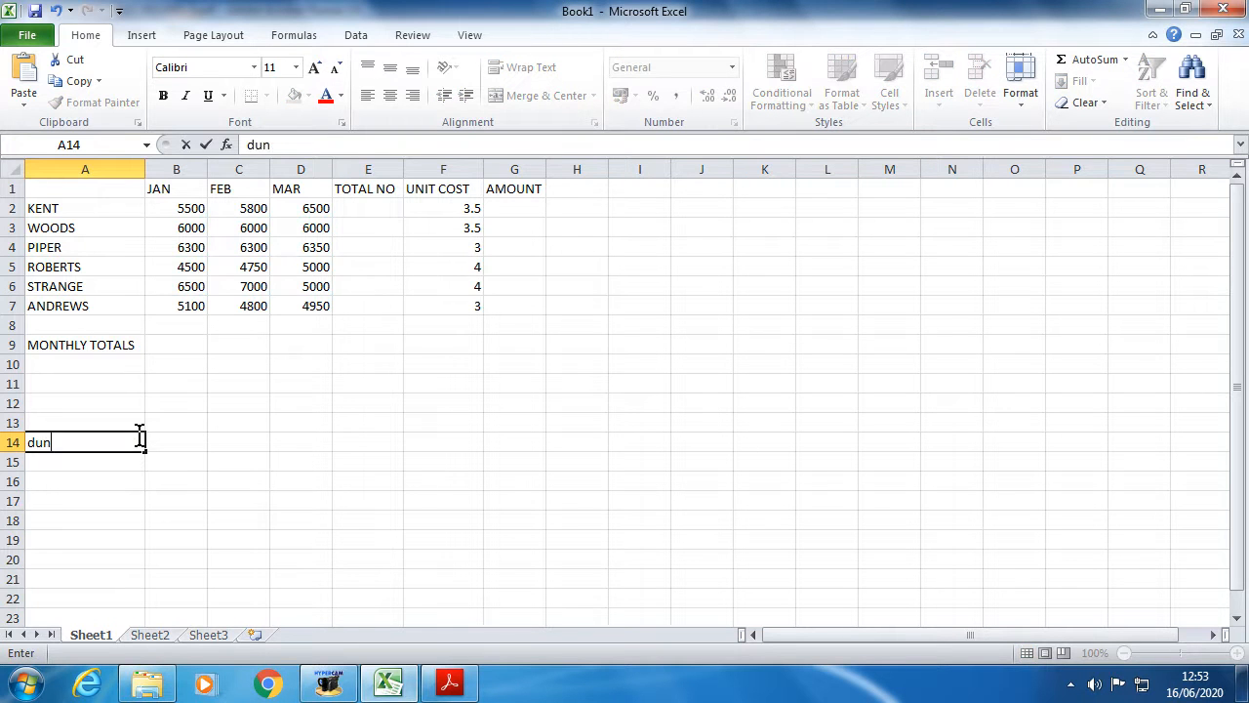
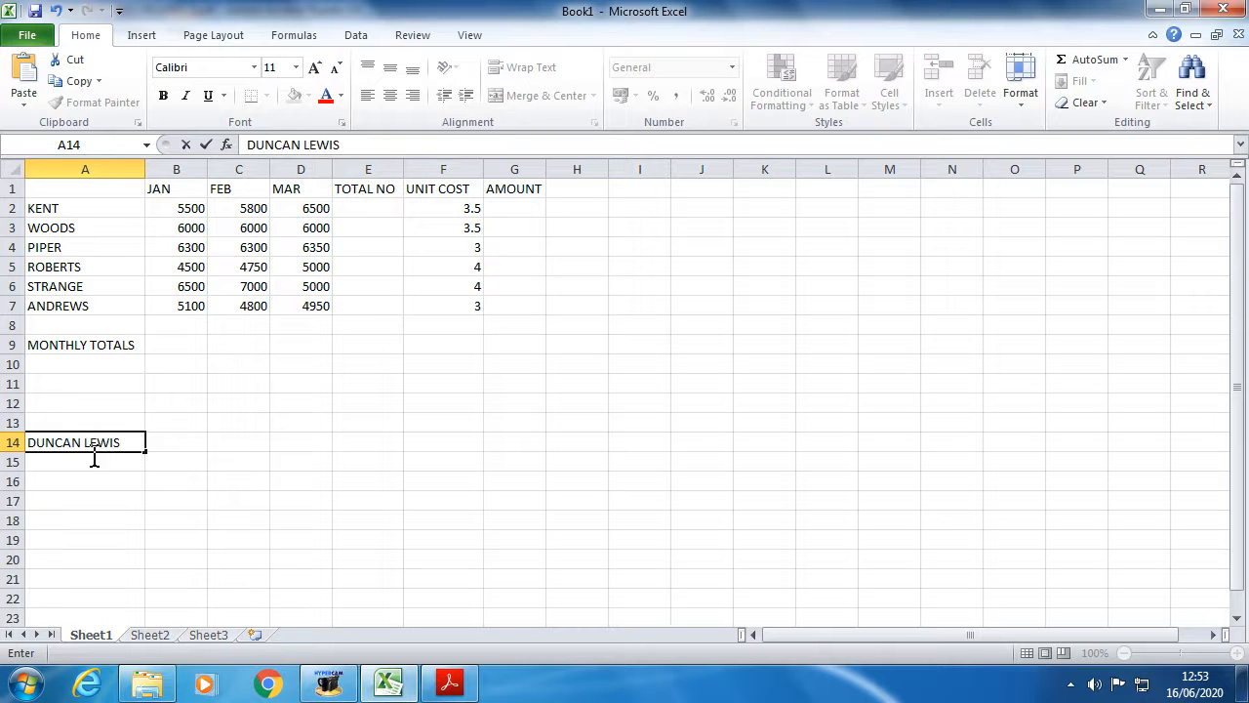
left_click(132, 501)
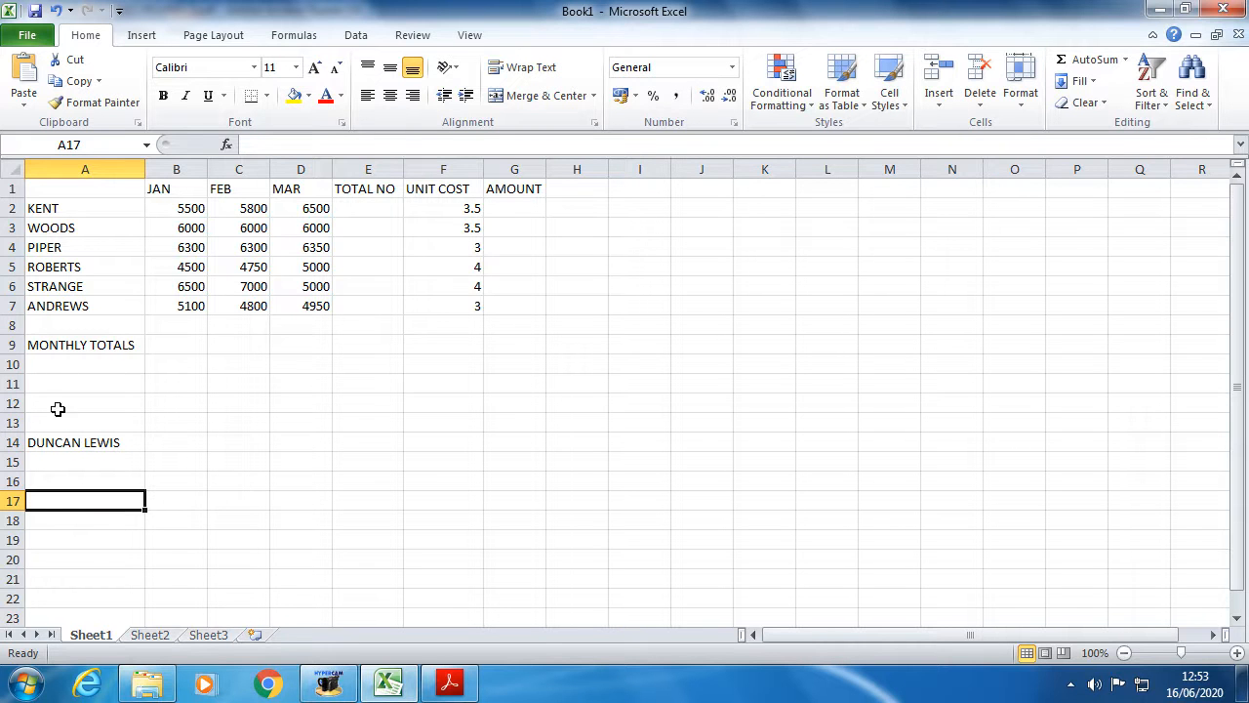
- Scroll the PDF to the 'Calculations using formula and functions' section for TOTAL NO and AMOUNT
key("alt+Tab")
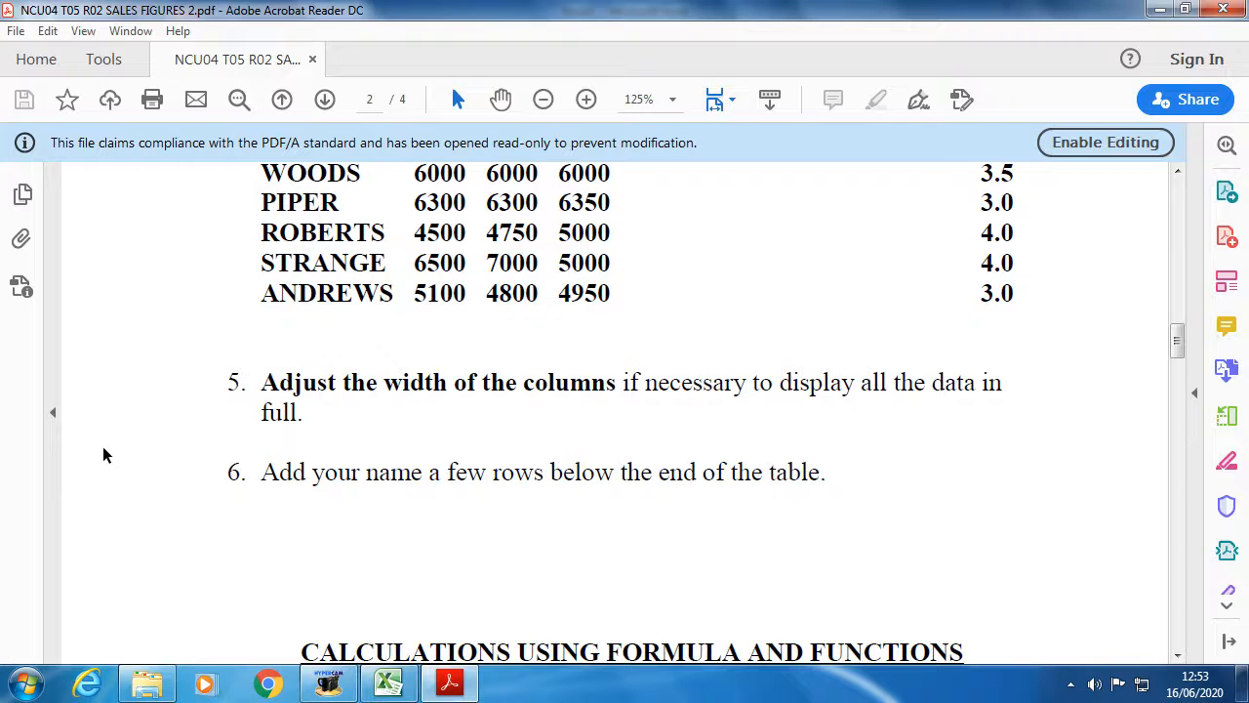
scroll(360, 566, "down", 8)
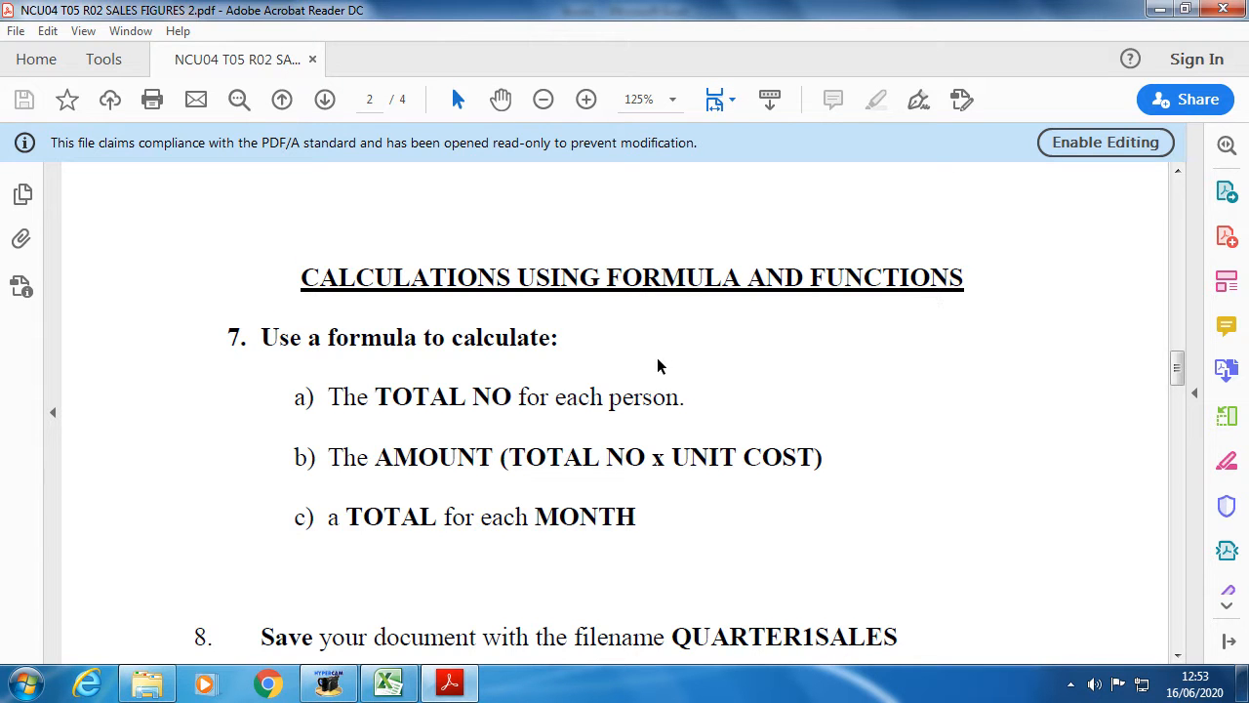
left_click_drag(301, 279, 901, 279)
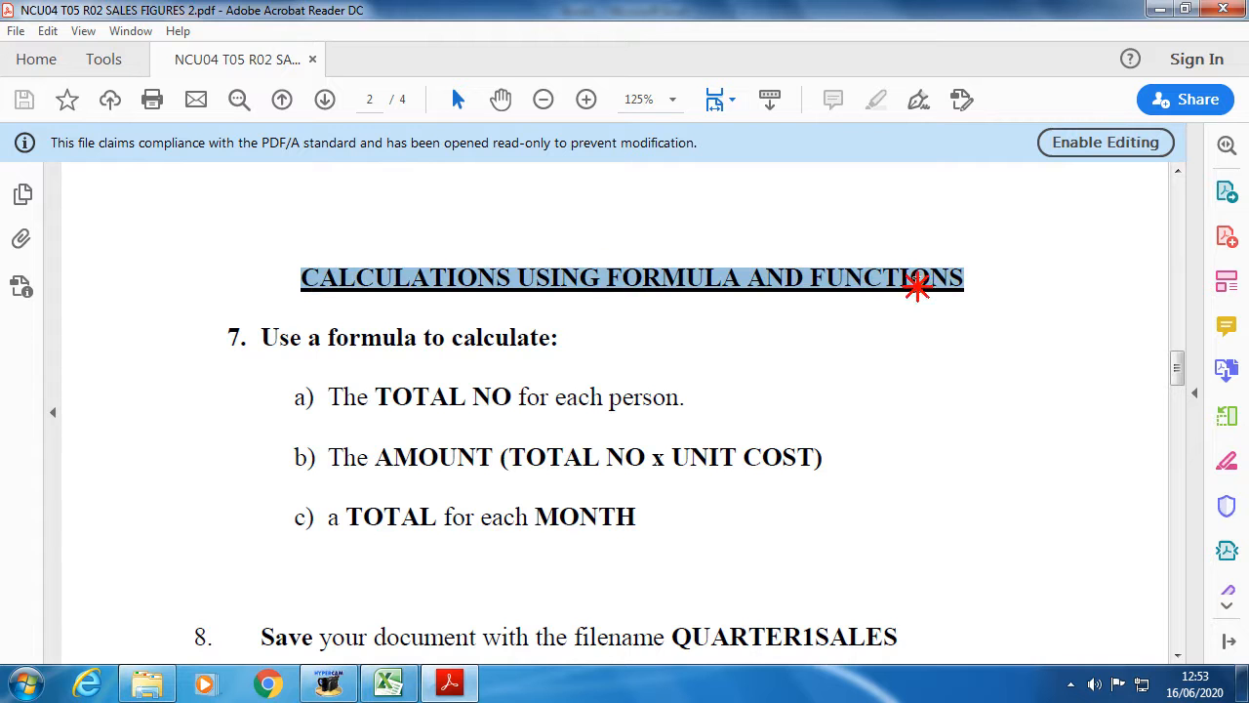
left_click(557, 357)
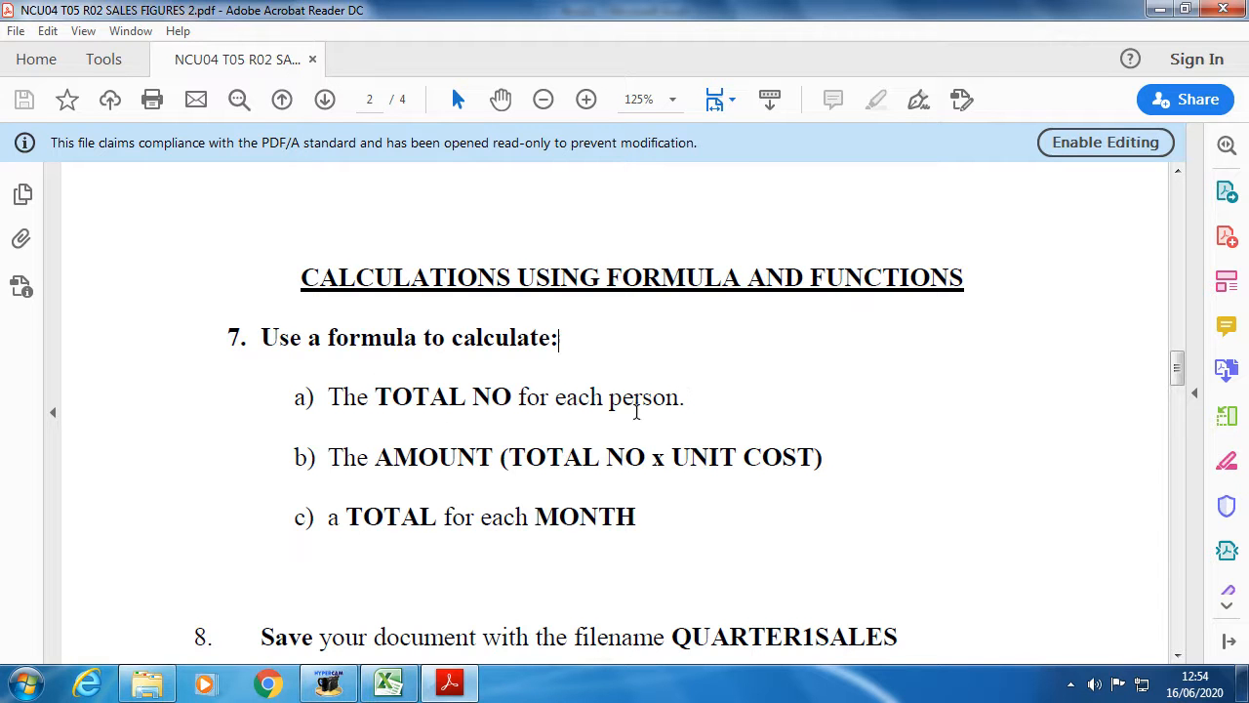
- Review the empty totals in E2:E6 and KENT's JAN–MAR figures in row 2
left_click(409, 689)
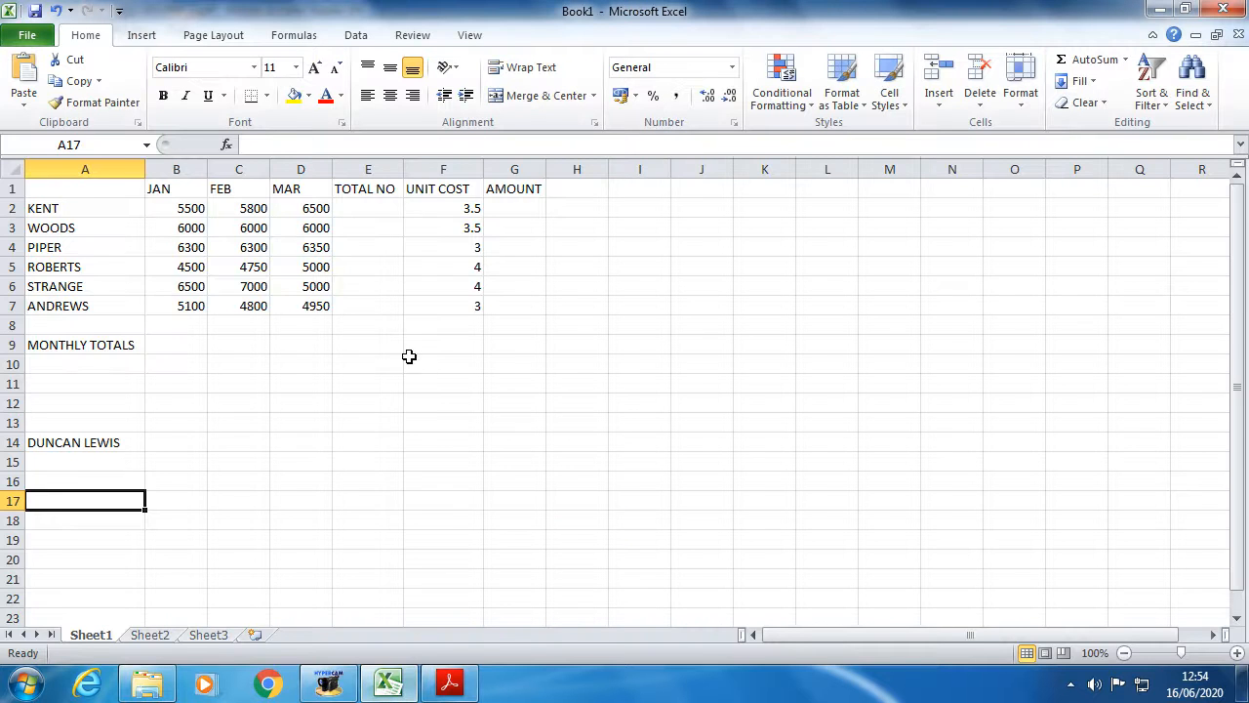
left_click(364, 205)
left_click(363, 225)
left_click(362, 247)
left_click(362, 266)
left_click(358, 286)
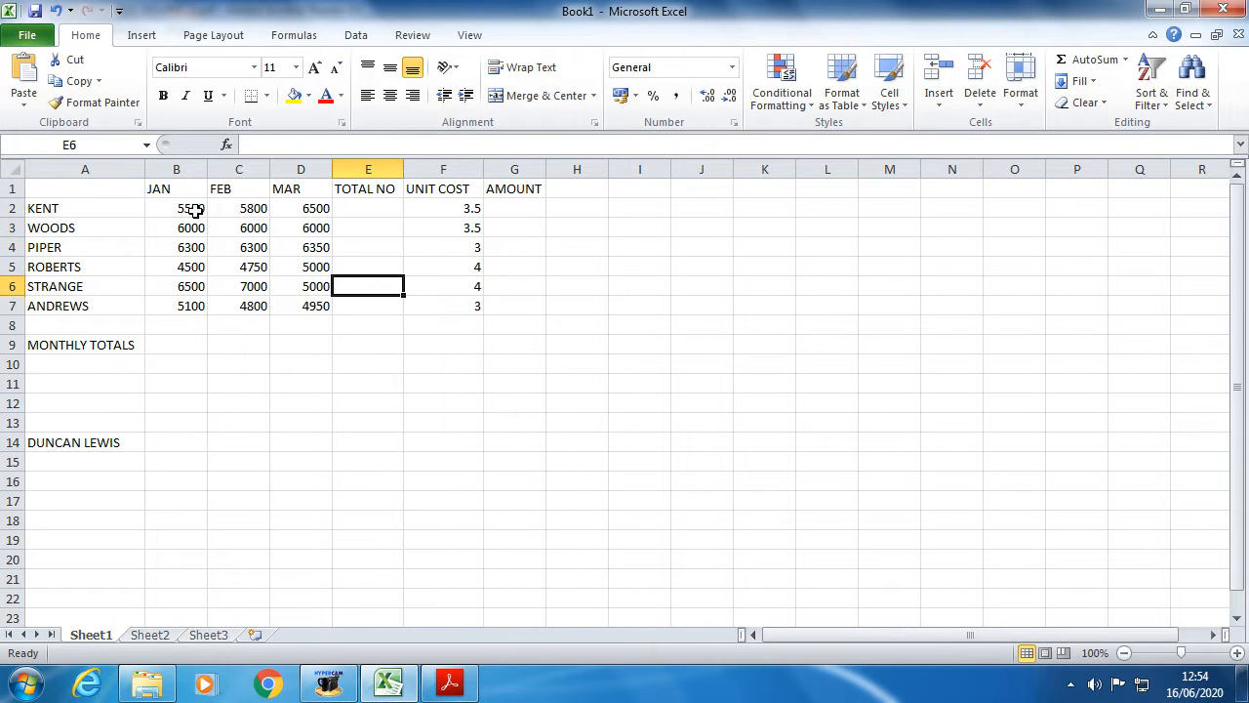
left_click(109, 209)
left_click(180, 207)
left_click(228, 209)
left_click(308, 208)
left_click(365, 207)
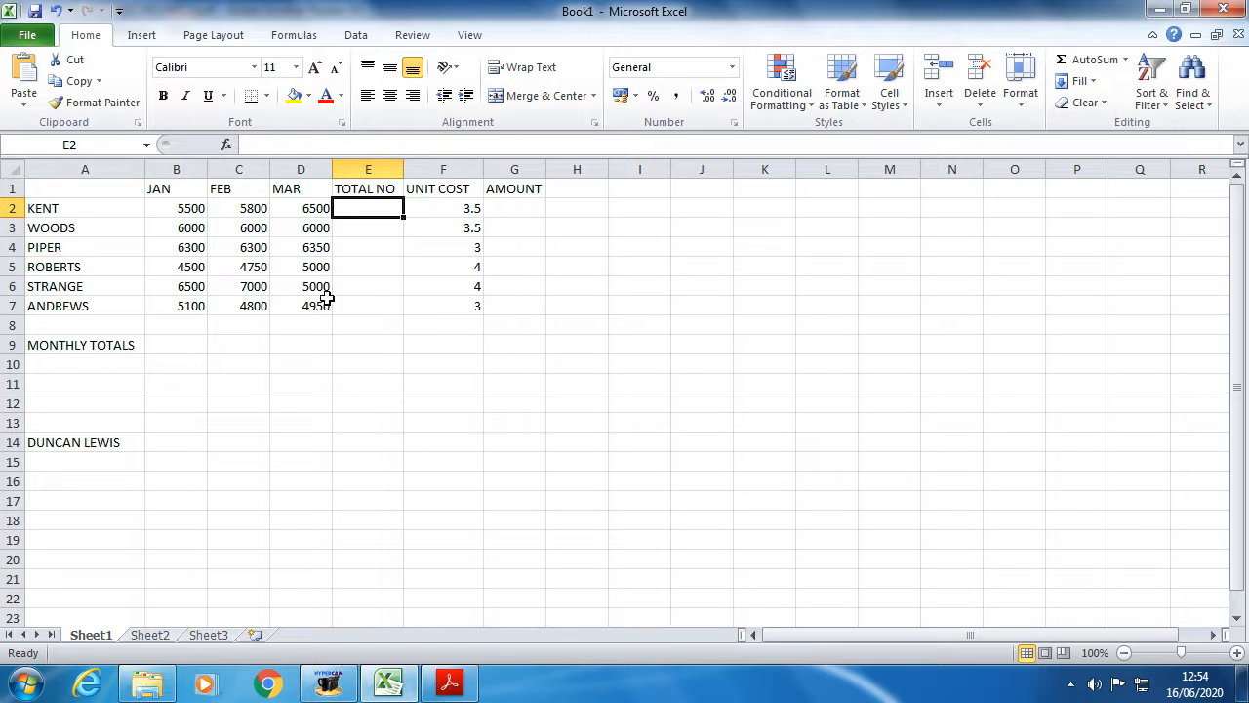
- Go over WOODS's figures in B3:D3 and fill them right from B3 with Ctrl+R
left_click(192, 226)
left_click(253, 228)
left_click(293, 227)
left_click(356, 230)
left_click_drag(196, 232, 327, 230)
key("ctrl+r")
left_click(374, 230)
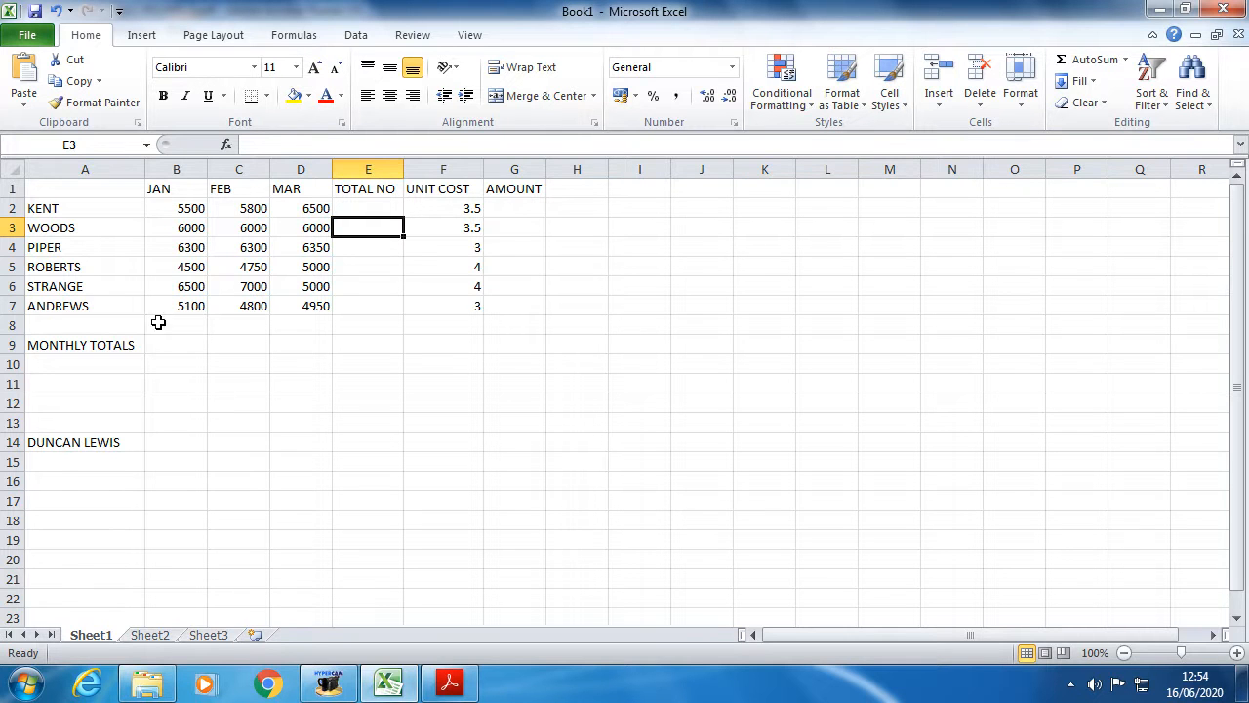
- Launch Windows Calculator via a CAL search and place it beside the table
left_click(17, 696)
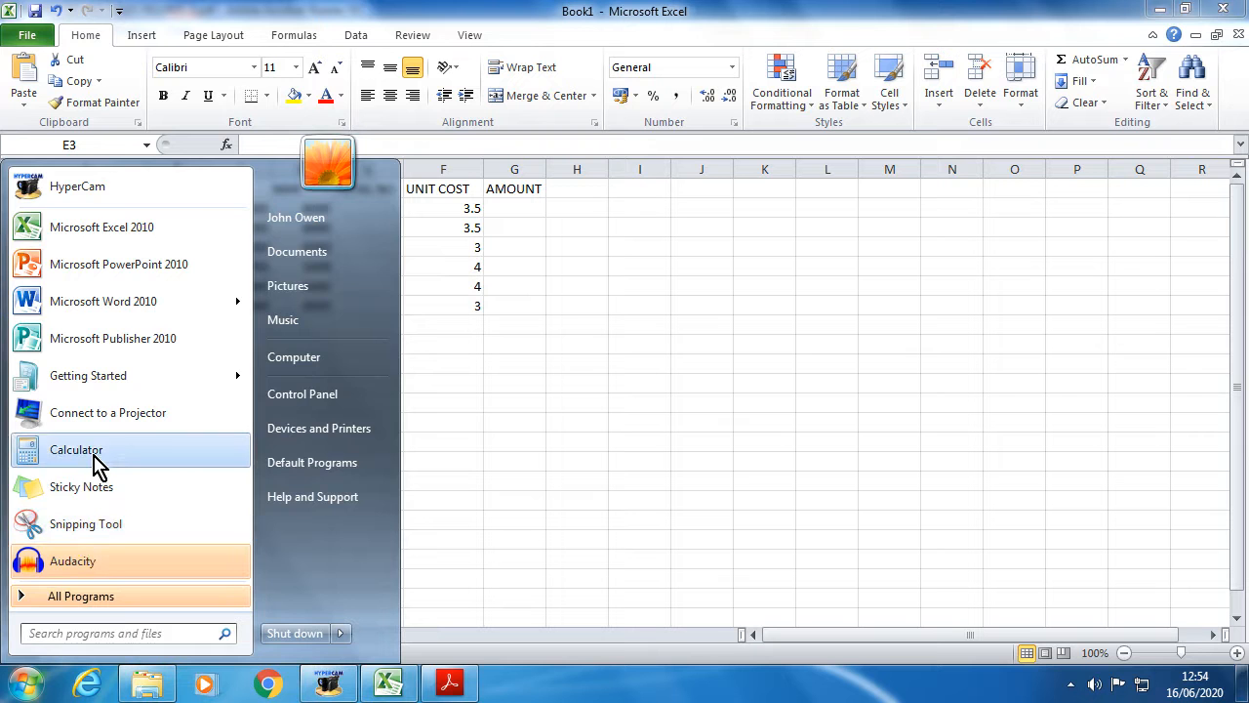
type("CAL")
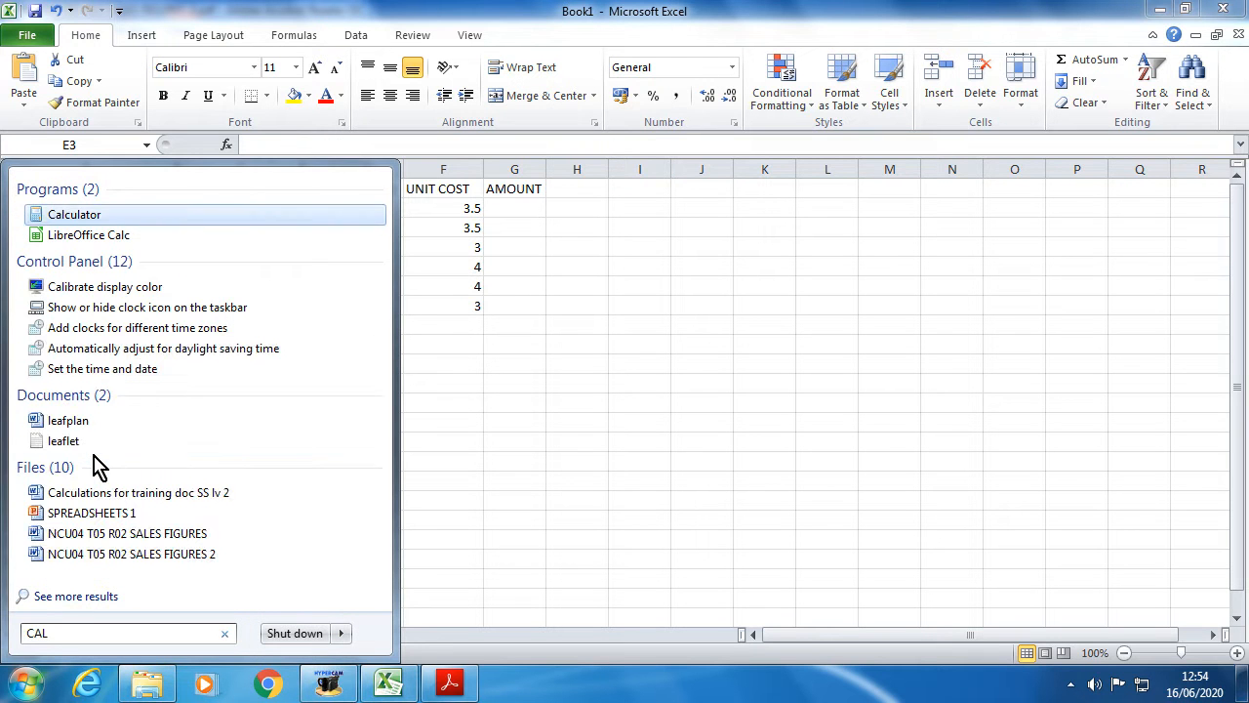
left_click(140, 216)
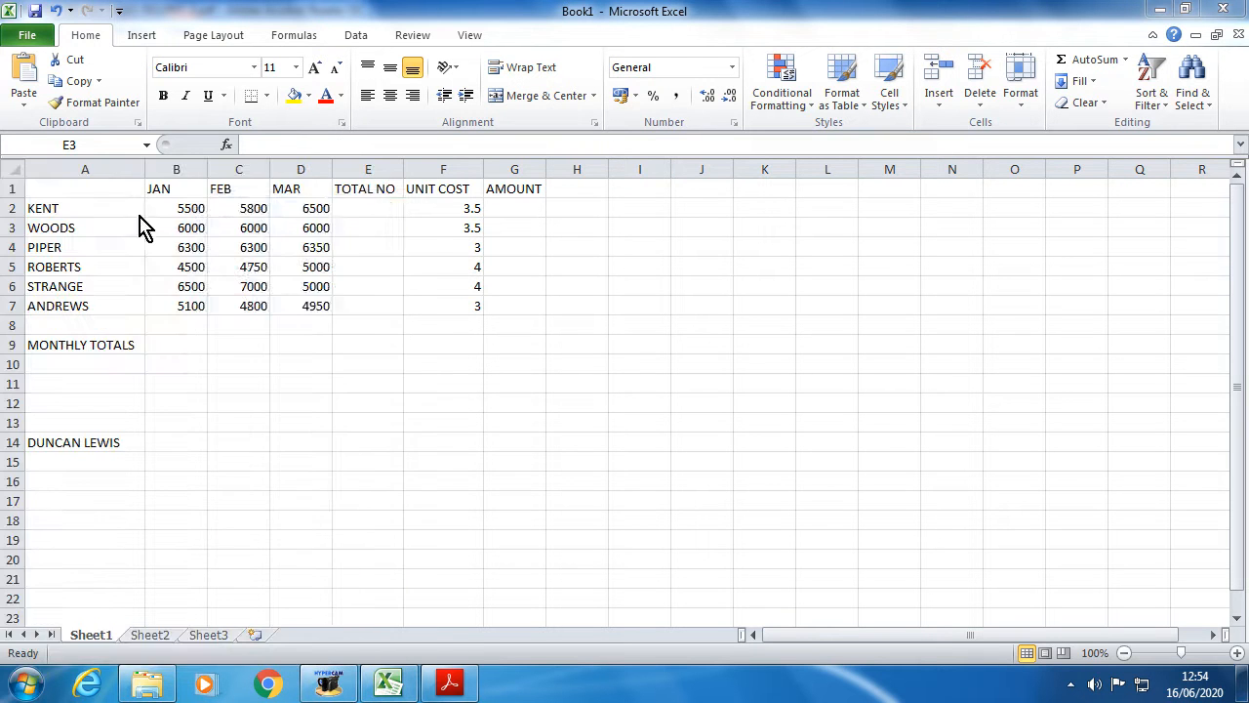
left_click_drag(265, 215, 816, 233)
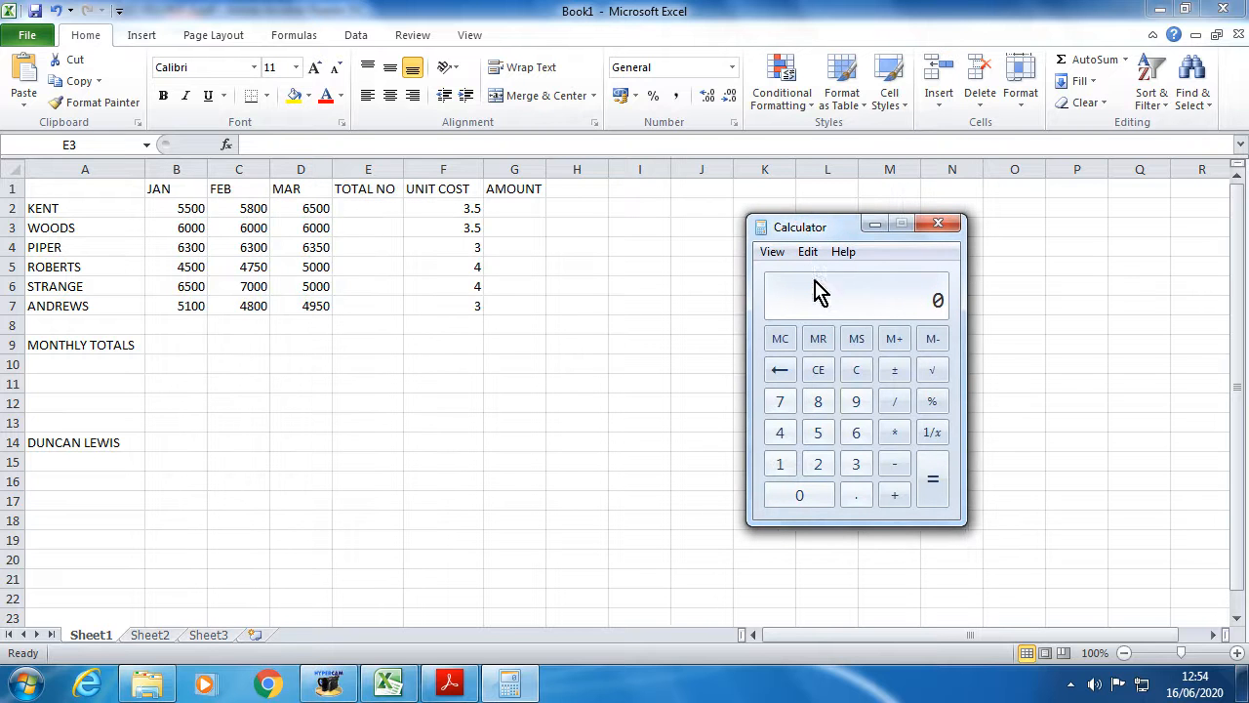
- Enter 5500 + 5800 in the Calculator
left_click(818, 435)
left_click(820, 436)
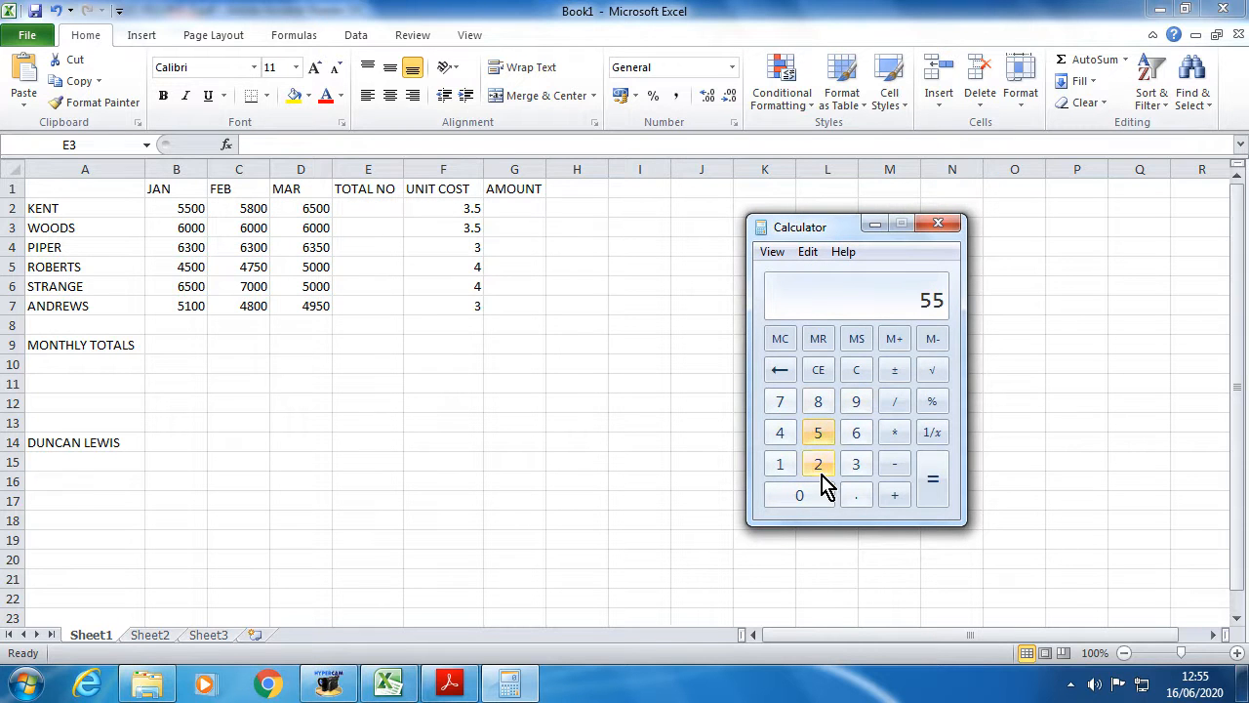
left_click(812, 498)
left_click(812, 498)
left_click(898, 495)
left_click(820, 436)
left_click(818, 403)
left_click(820, 499)
left_click(822, 500)
left_click(896, 497)
- Add 6500 to get 17800, then return to cell E2 in Excel
left_click(859, 437)
left_click(822, 437)
left_click(818, 498)
left_click(818, 498)
left_click(932, 498)
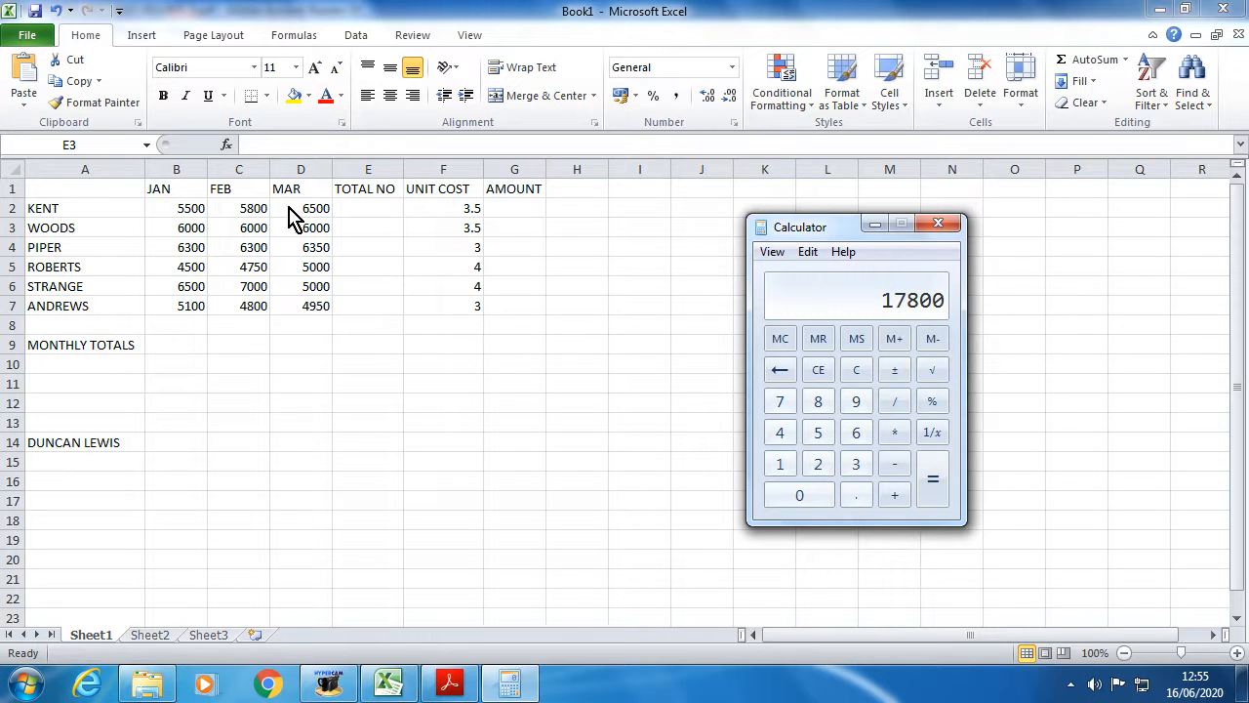
left_click(366, 207)
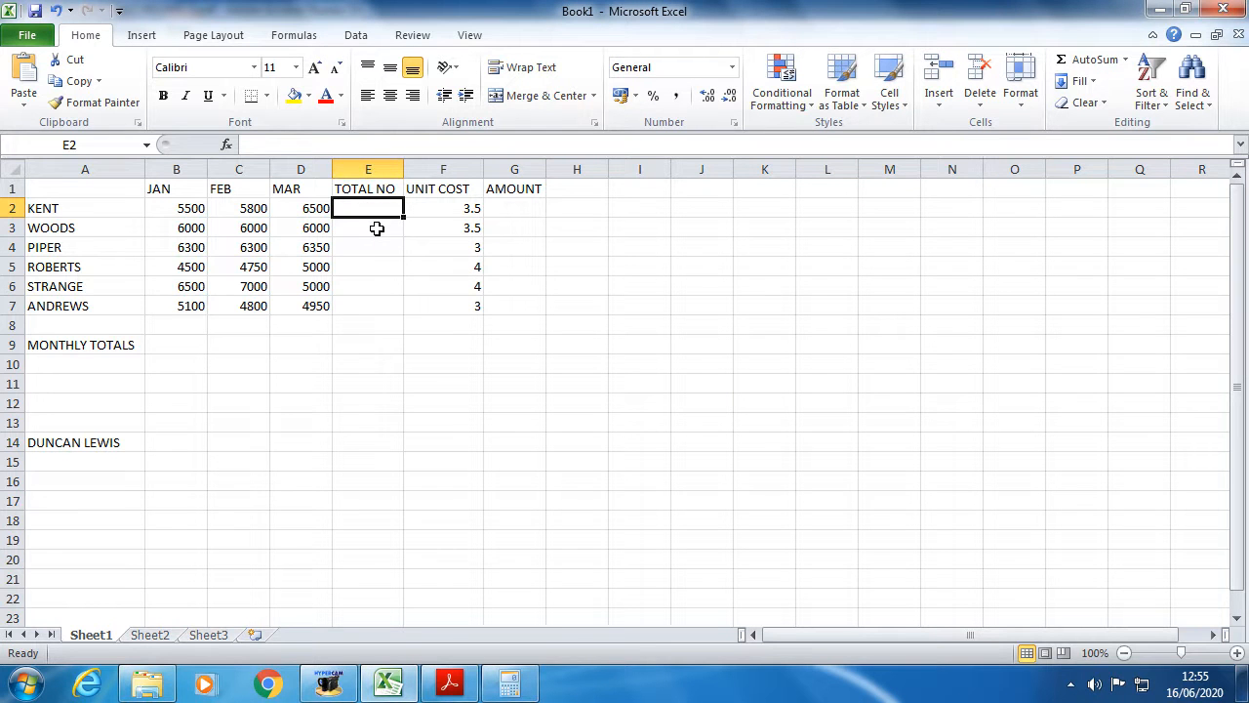
- Recheck the 17800 result in Calculator, close it, and reselect E2 in Excel
left_click(196, 211)
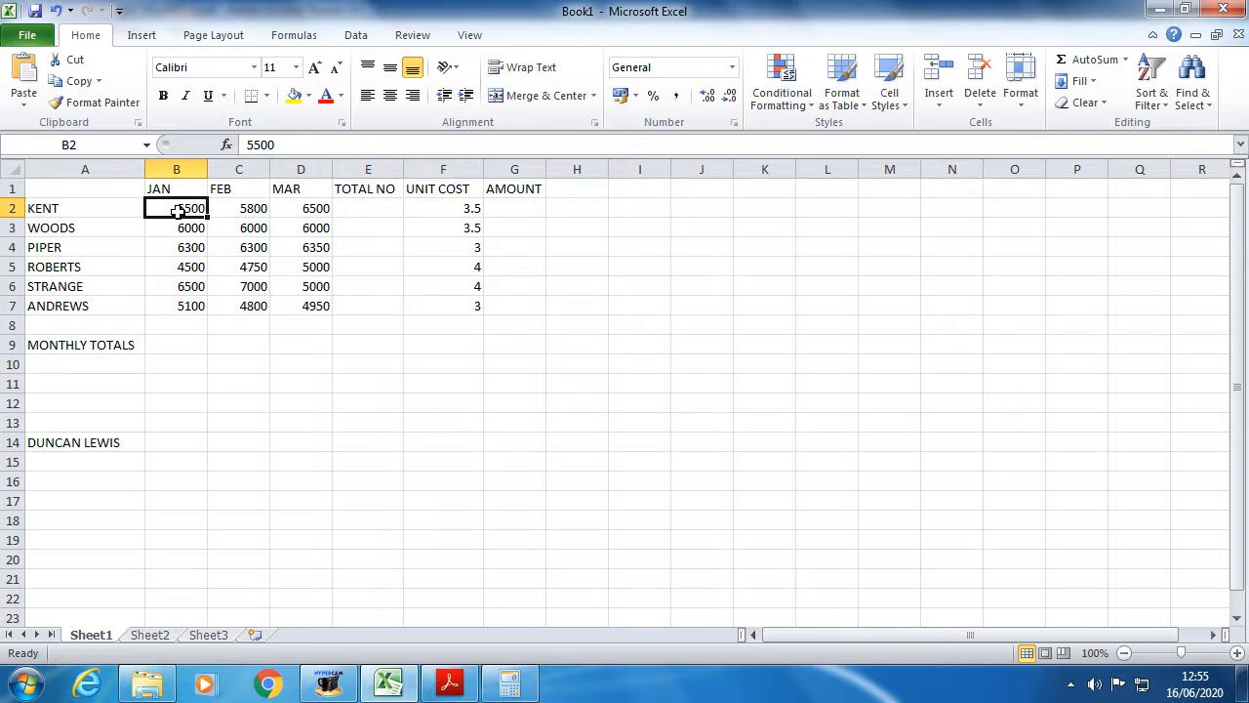
left_click(372, 210)
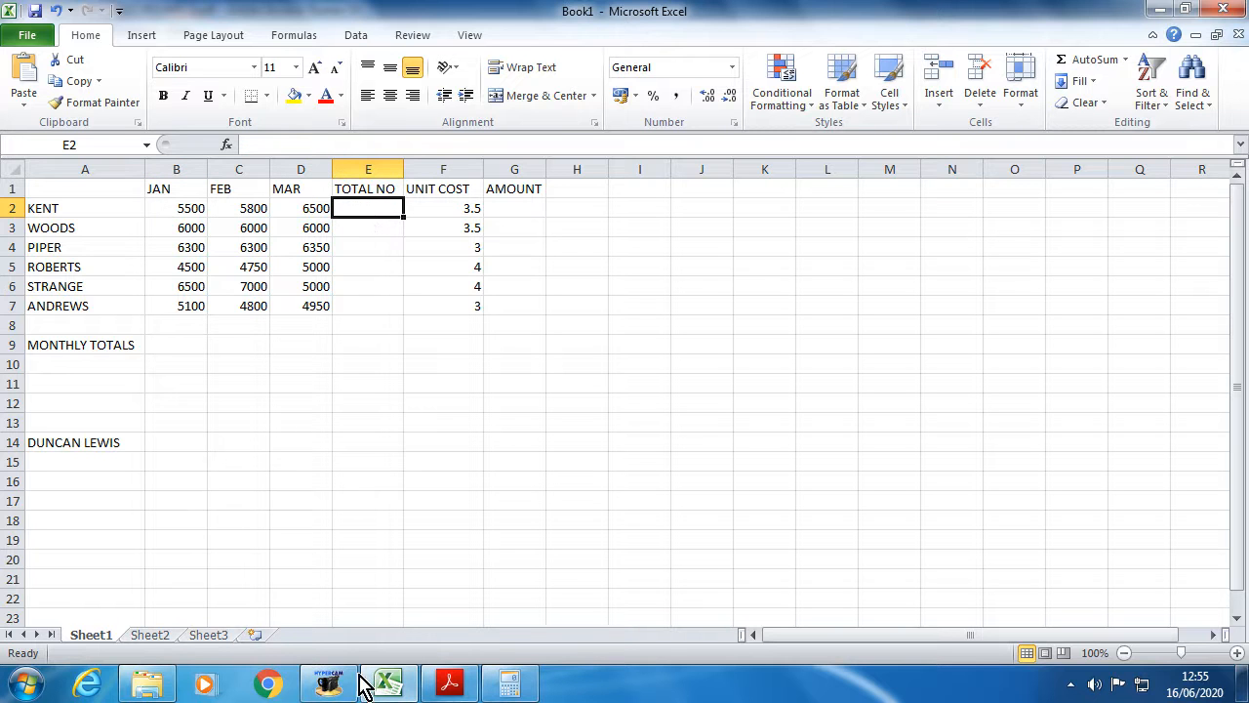
left_click(510, 681)
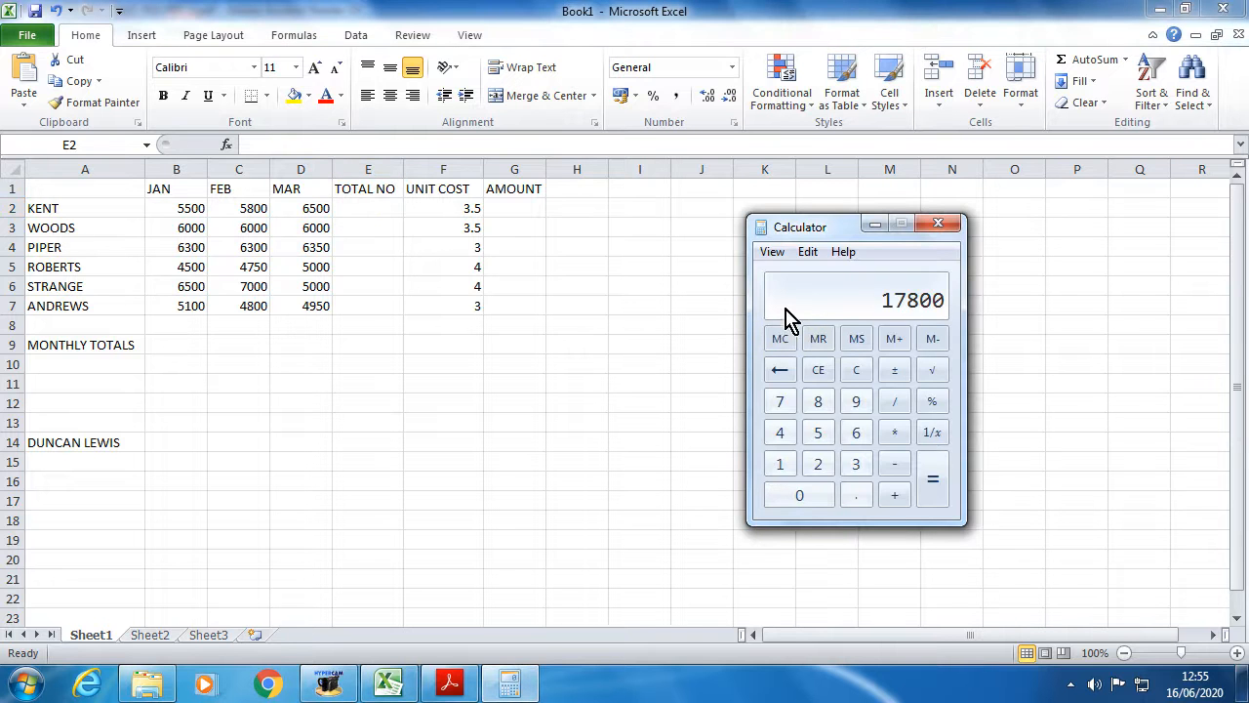
left_click(357, 210)
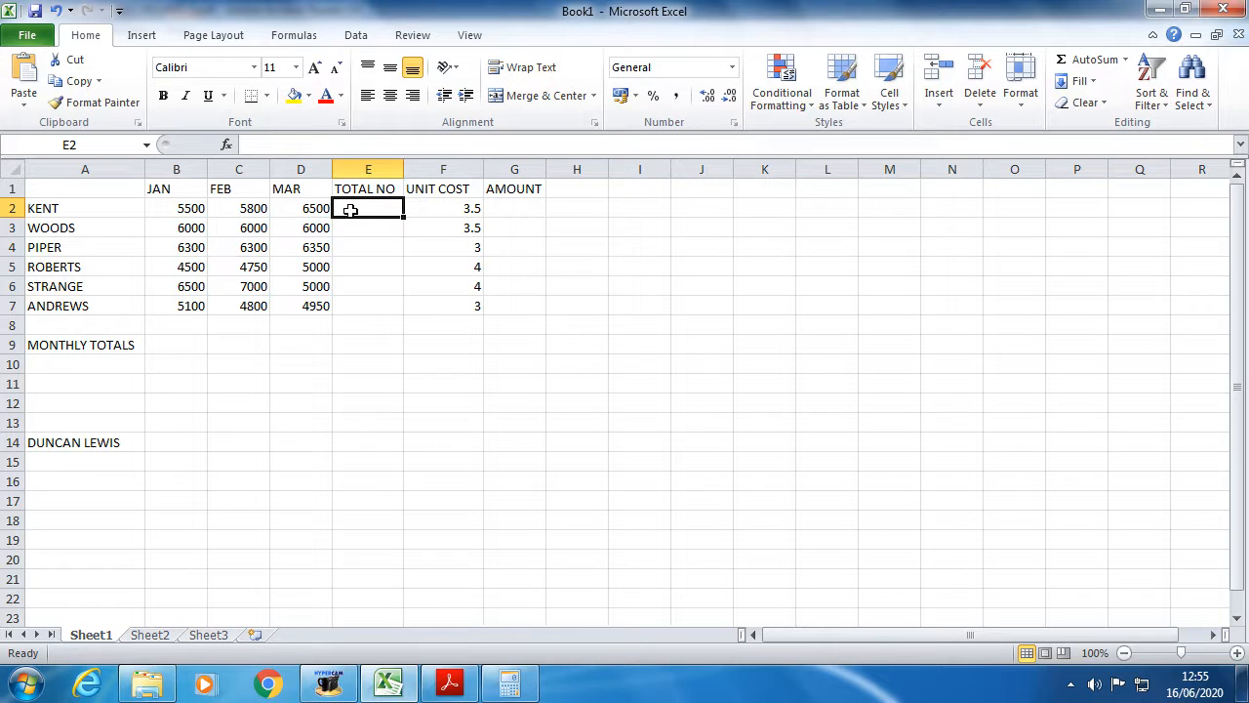
left_click(496, 682)
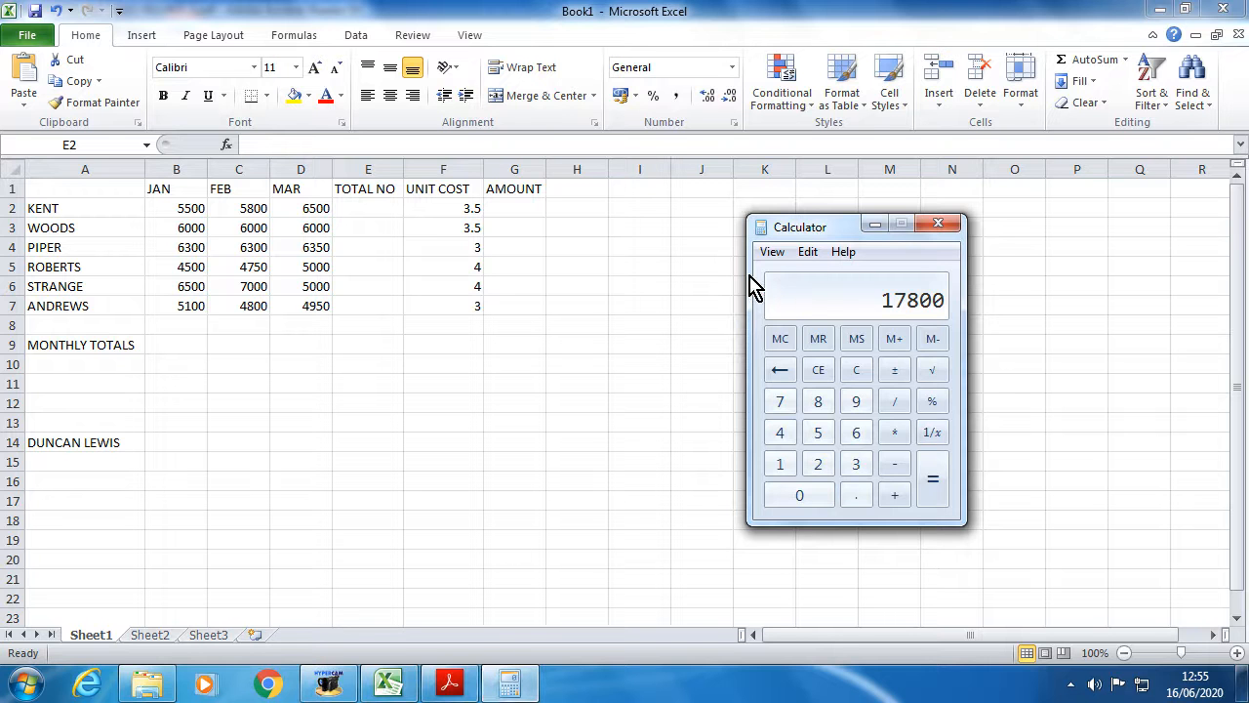
left_click(938, 226)
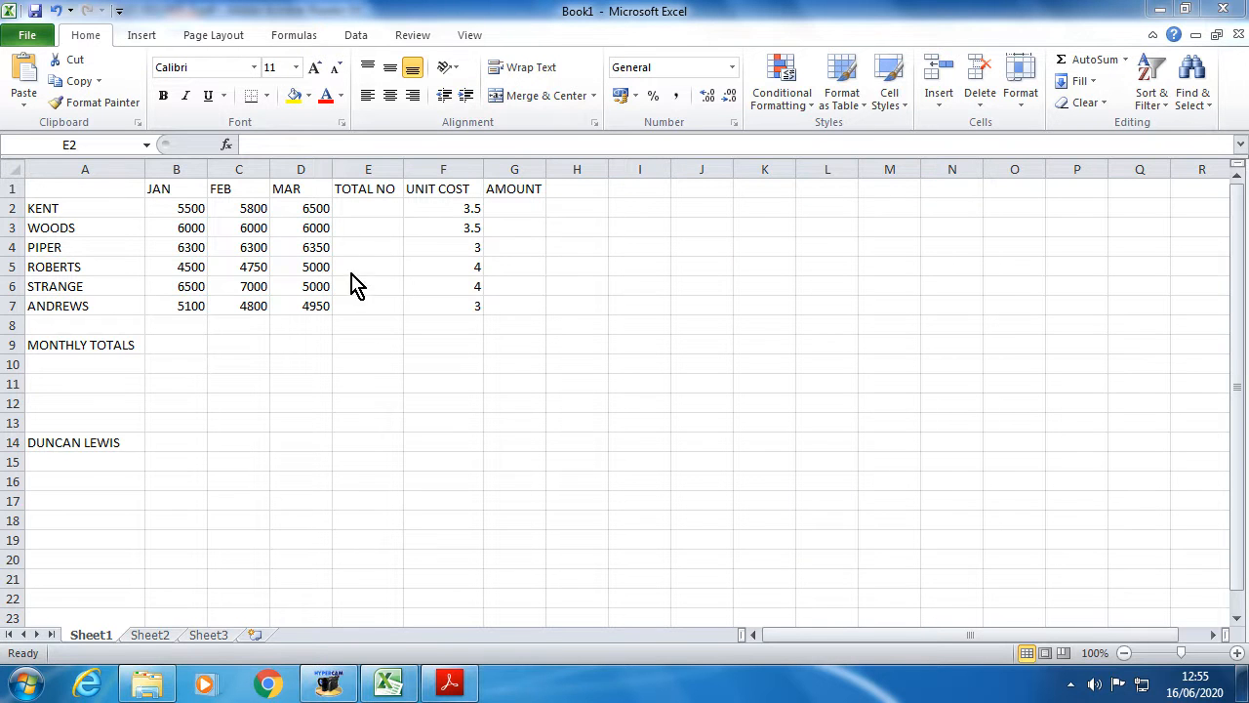
left_click(349, 206)
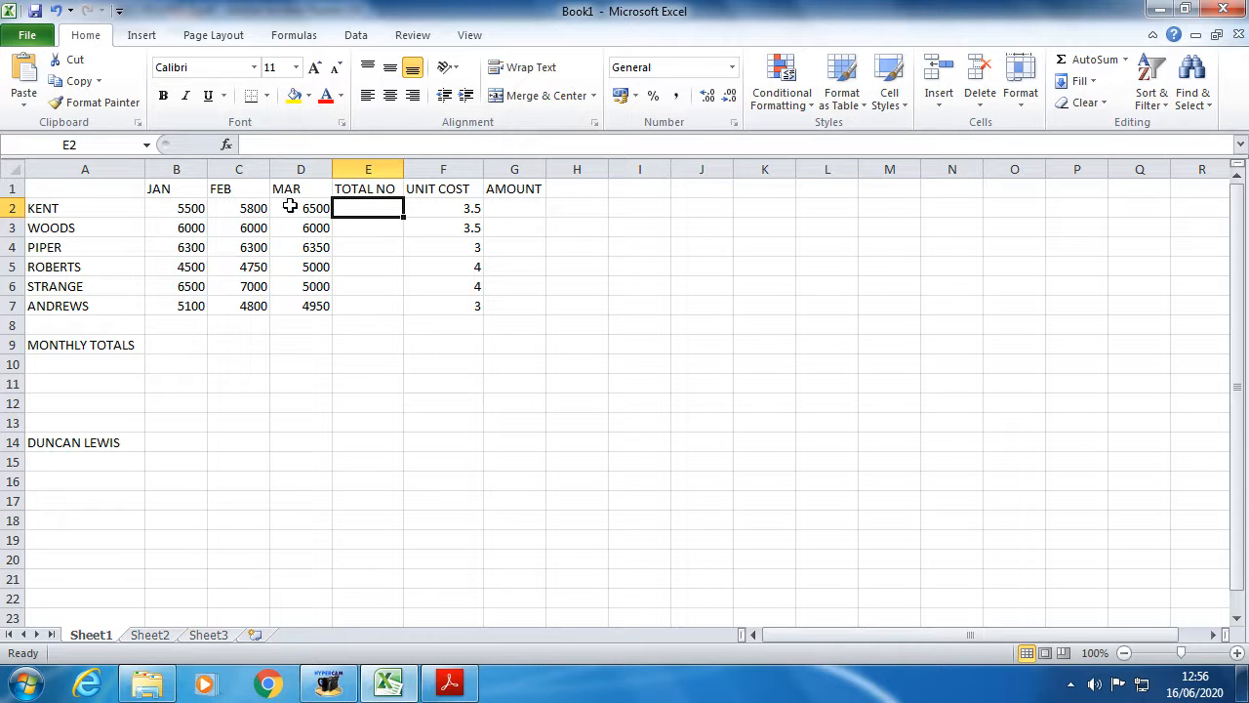
- Select KENT's figures B2:D2 to check their status-bar sum, then pick E2
left_click(172, 211)
left_click_drag(172, 210, 298, 206)
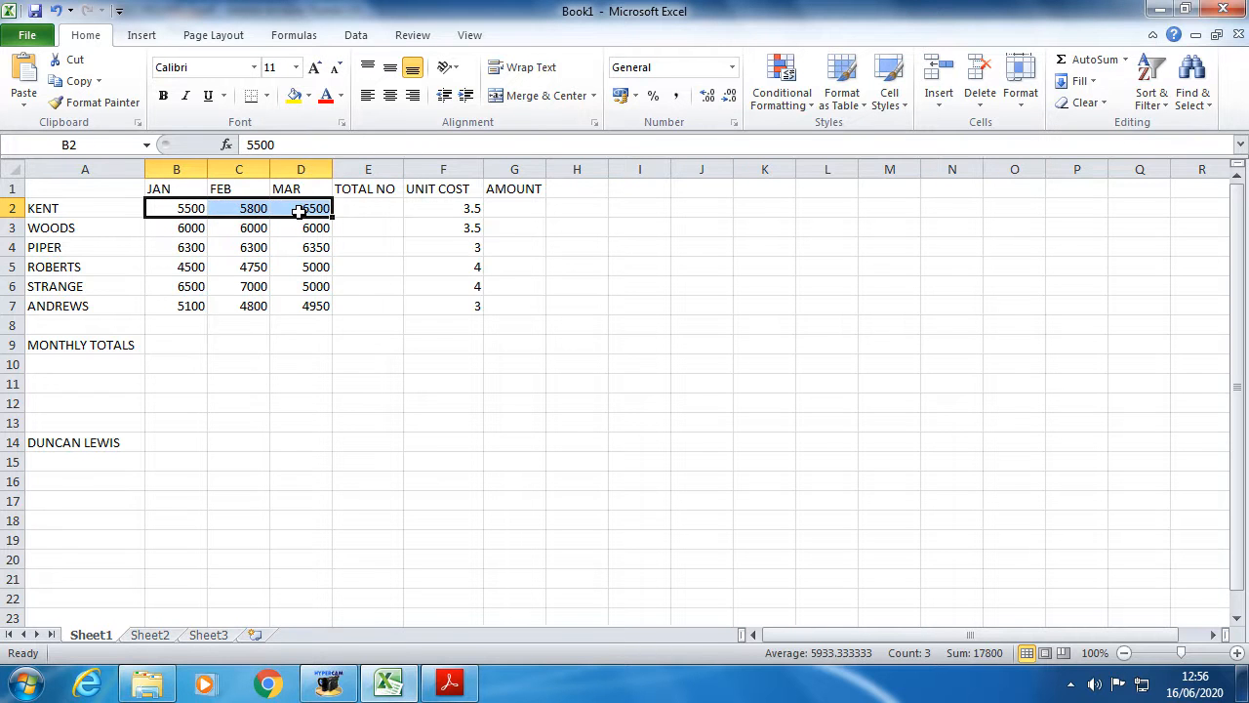
left_click(365, 213)
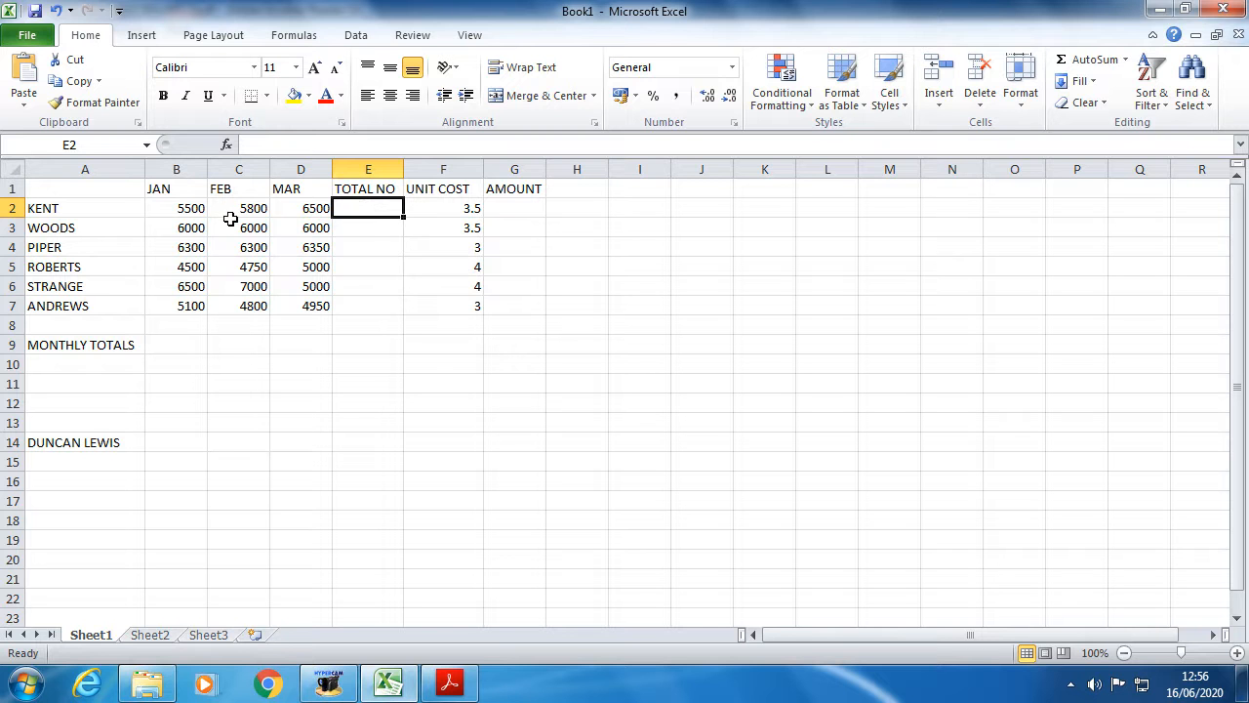
left_click(368, 210)
- Enter the formula =B2+C2+D2 in E2, giving KENT's total of 17800
type("=")
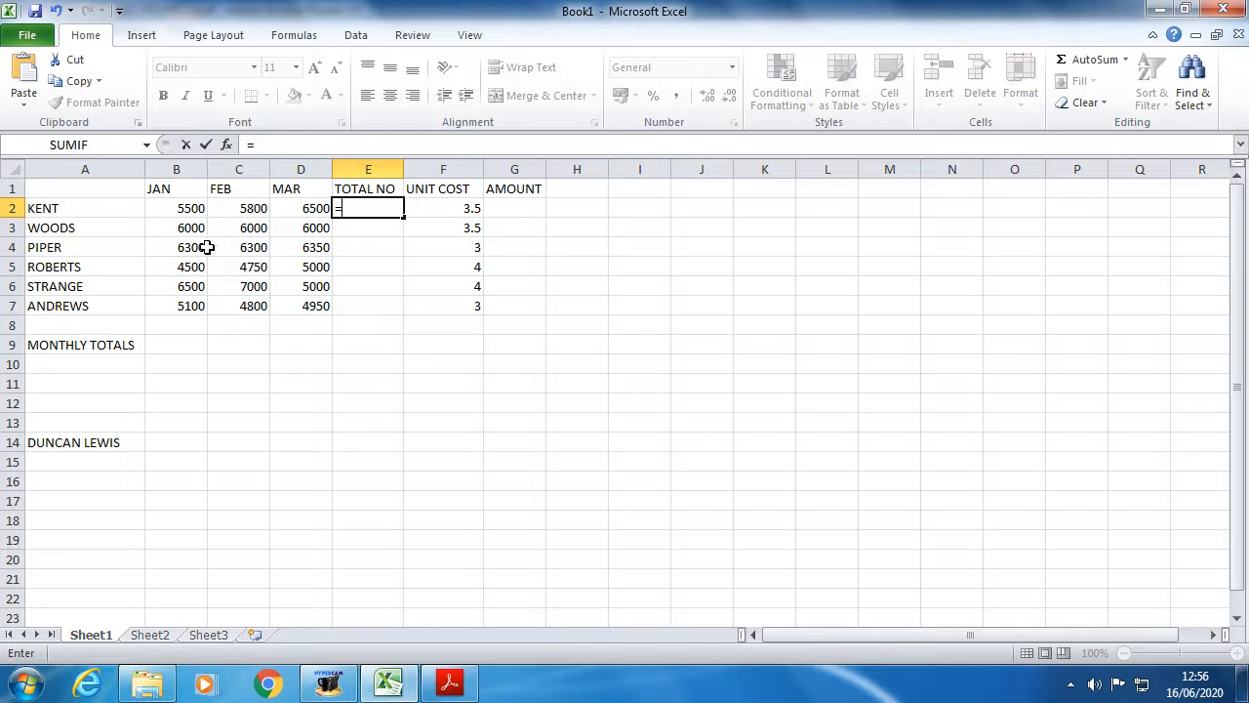
left_click(182, 211)
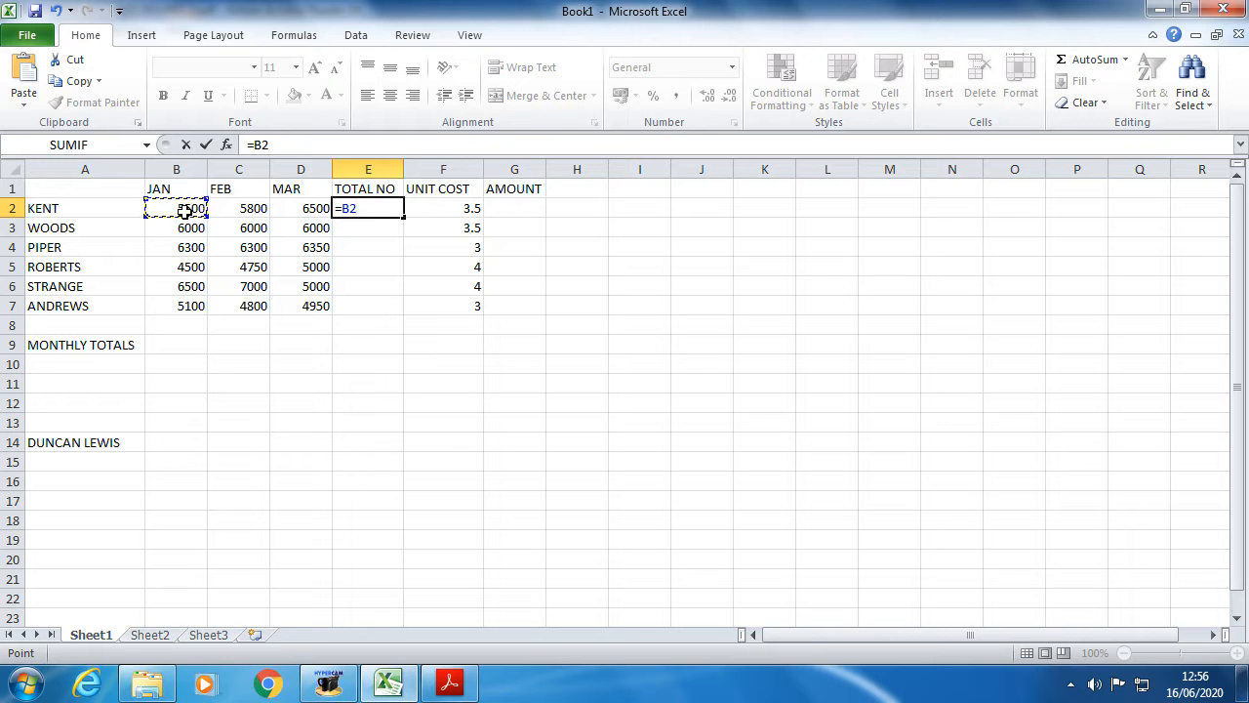
type("+")
left_click(251, 209)
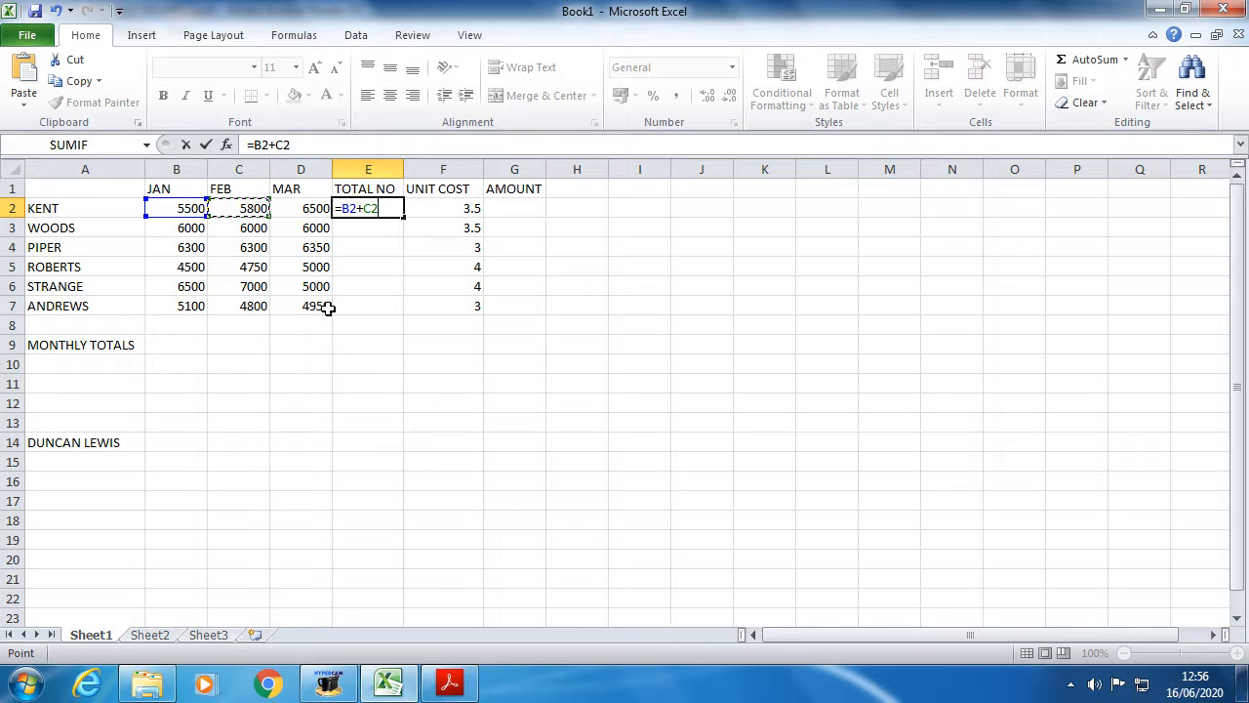
type("+")
type("D")
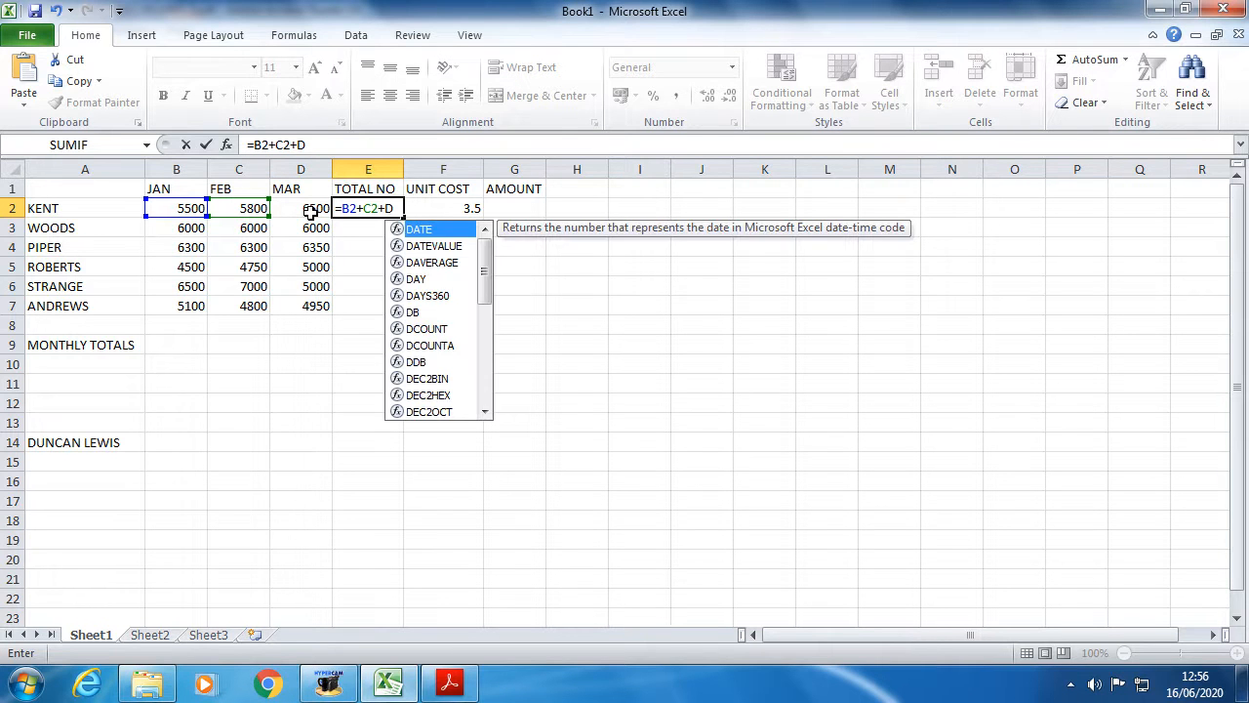
type("2")
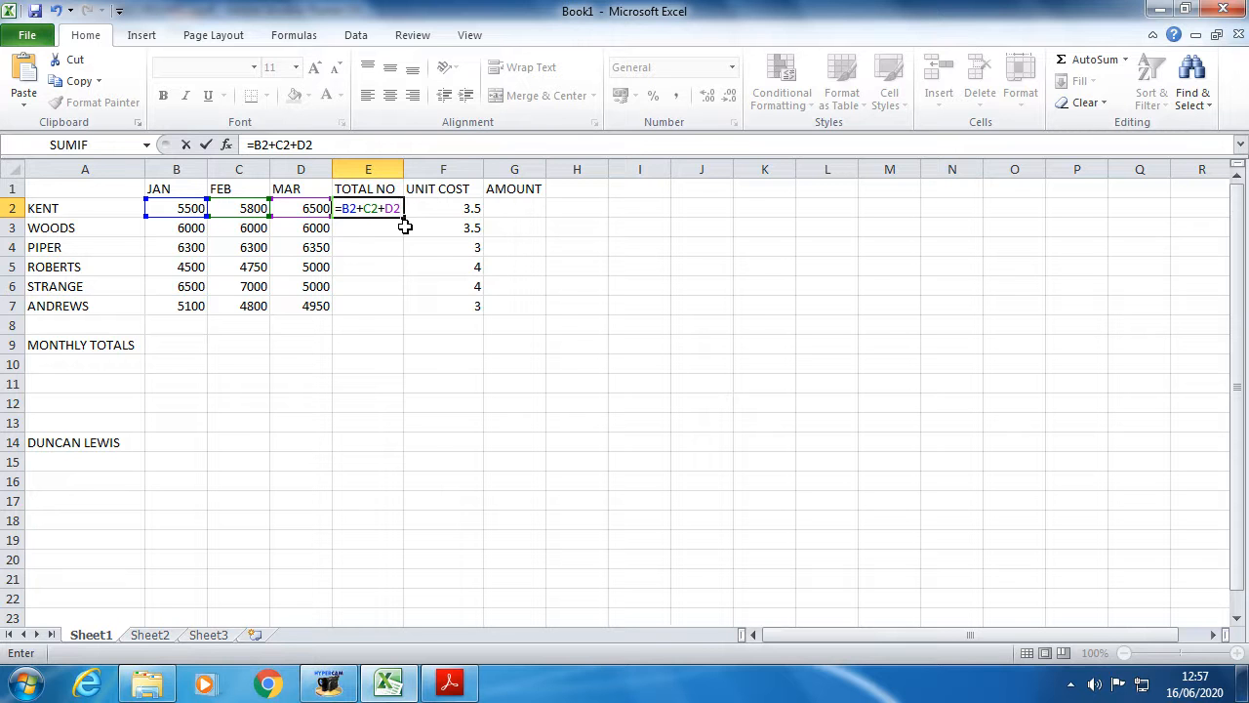
key("Return")
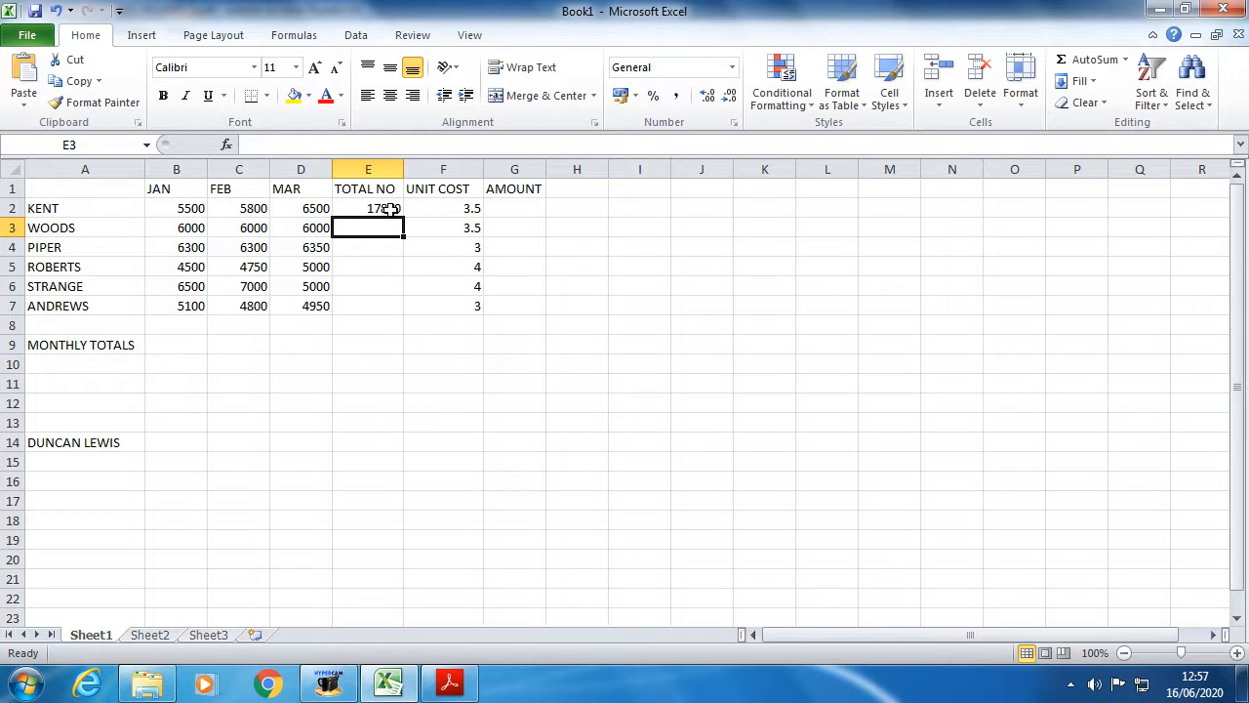
left_click(390, 208)
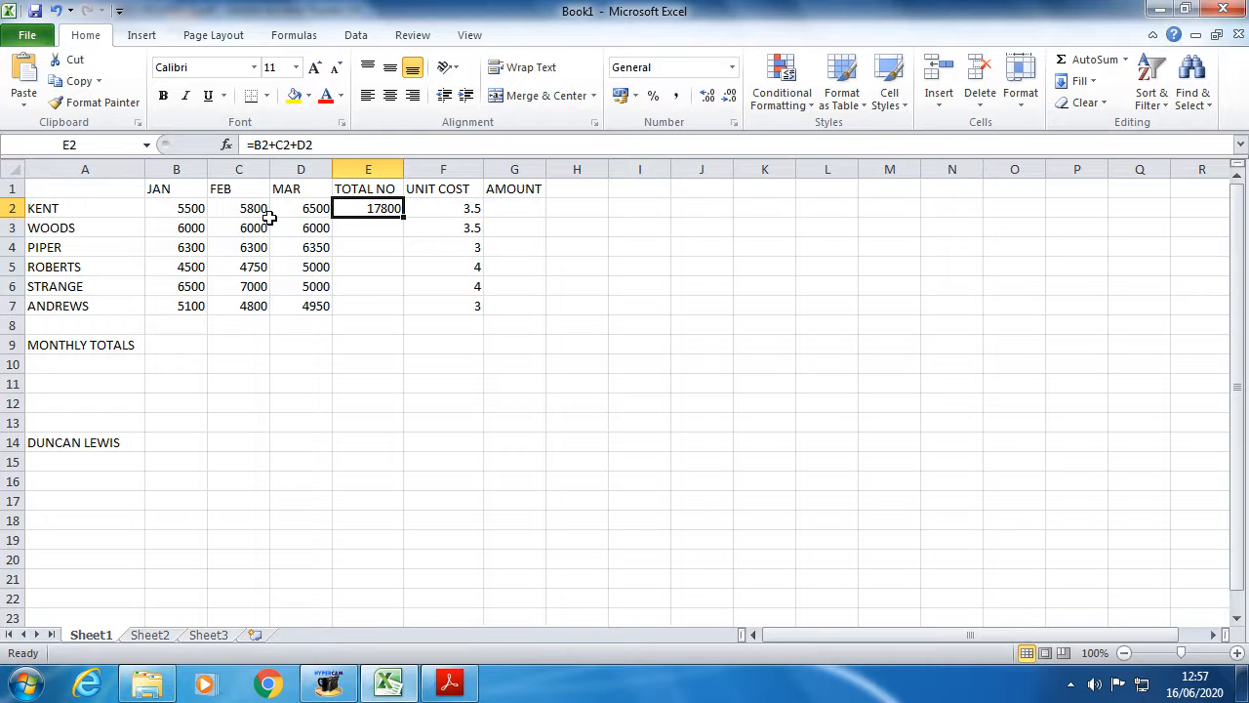
left_click_drag(319, 144, 252, 144)
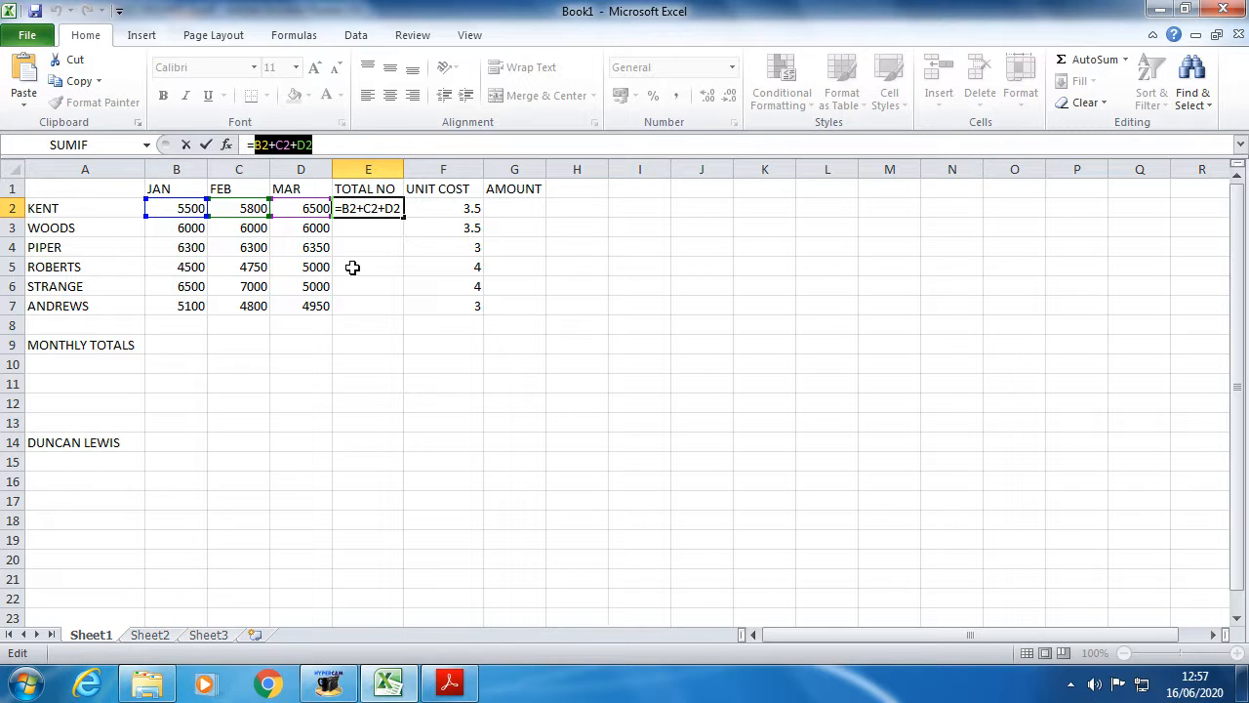
key("ctrl+Return")
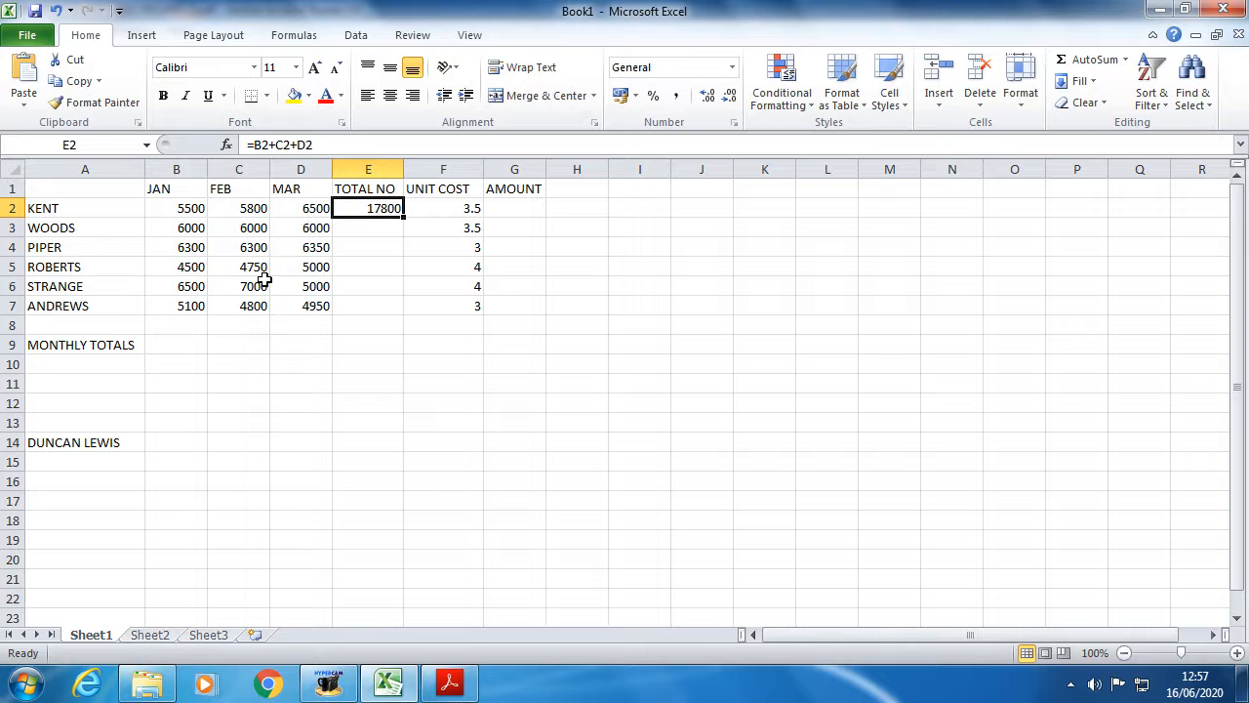
- Change KENT's JAN figure in B2 to 6500 so E2 recalculates to 18800
left_click(188, 207)
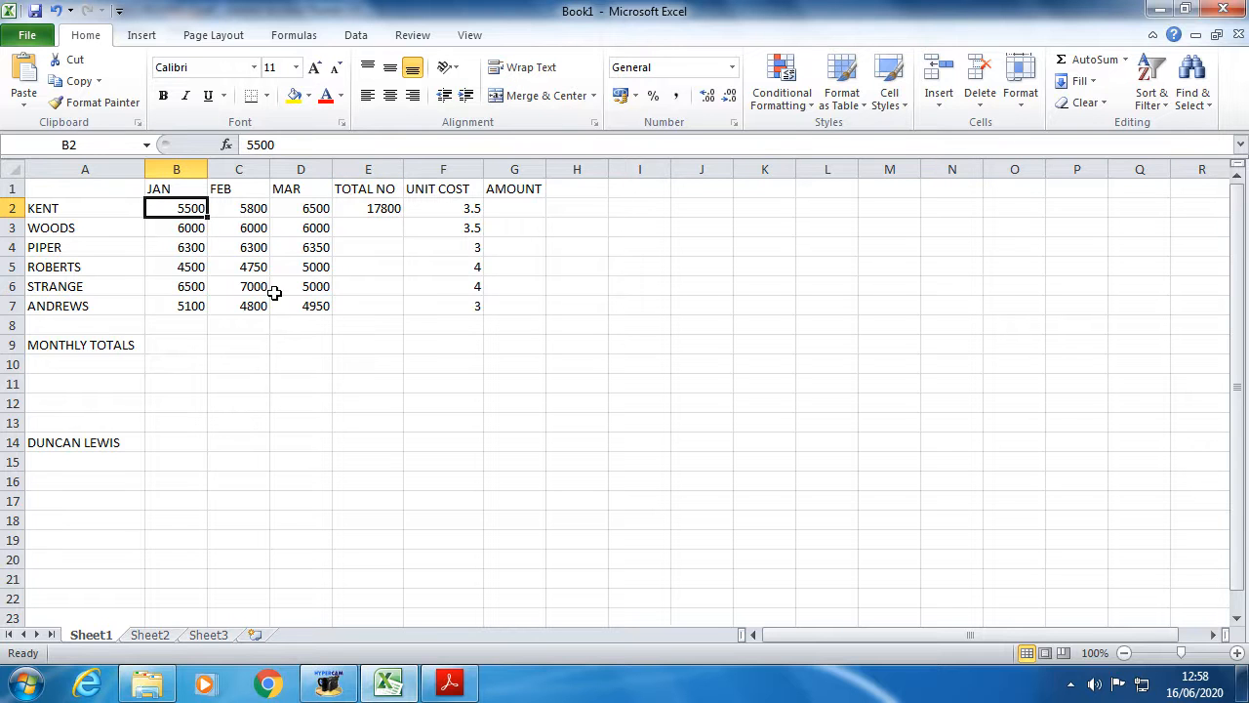
type("6")
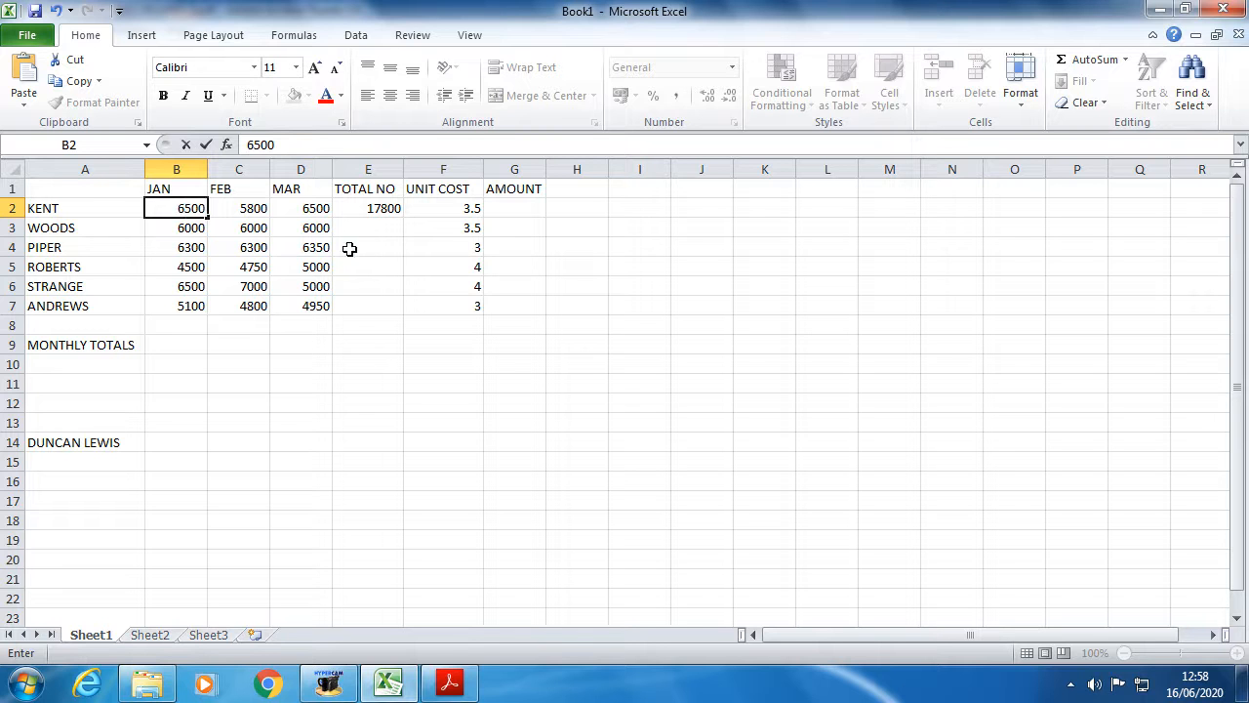
left_click(378, 248)
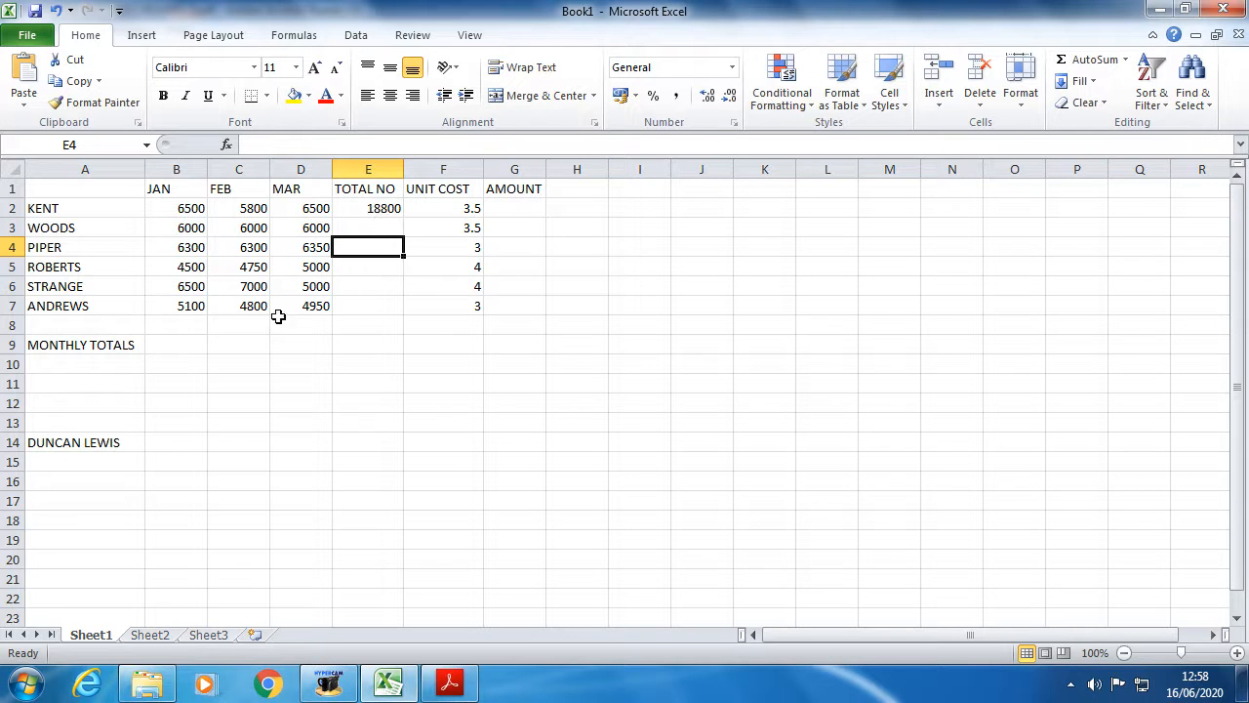
- Restore B2 to 5500 and delete the total formula from E2
left_click(185, 209)
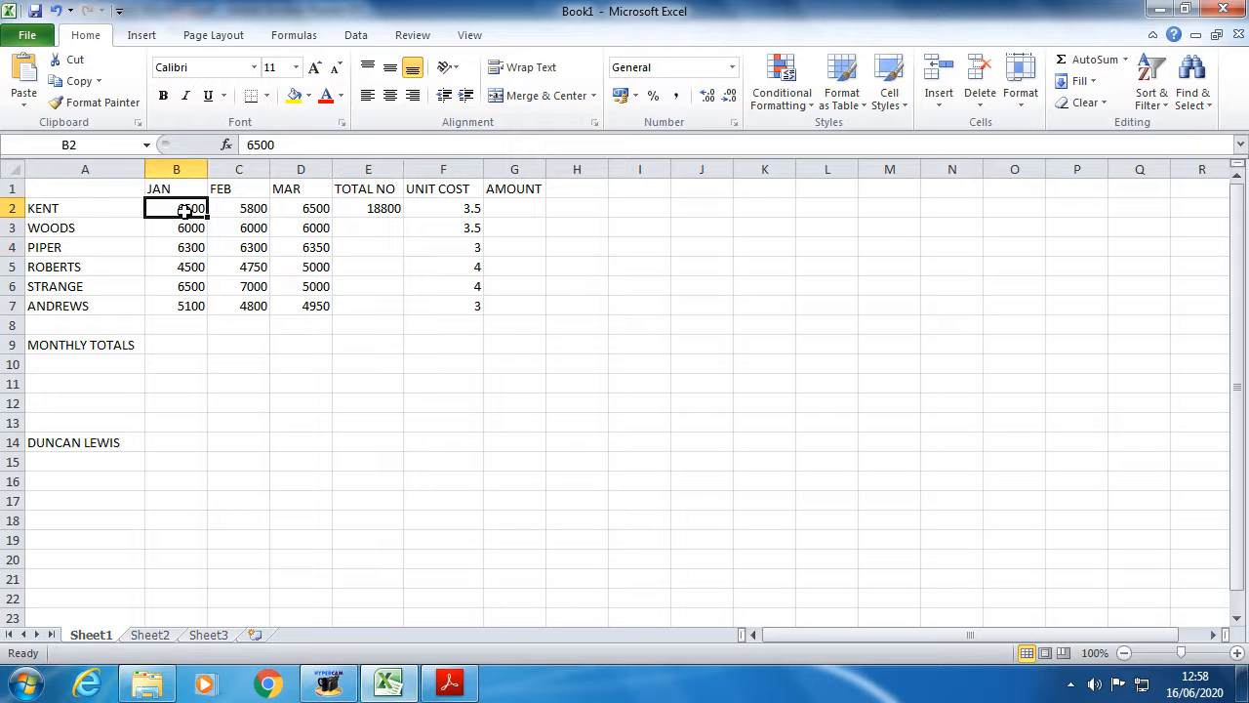
type("55")
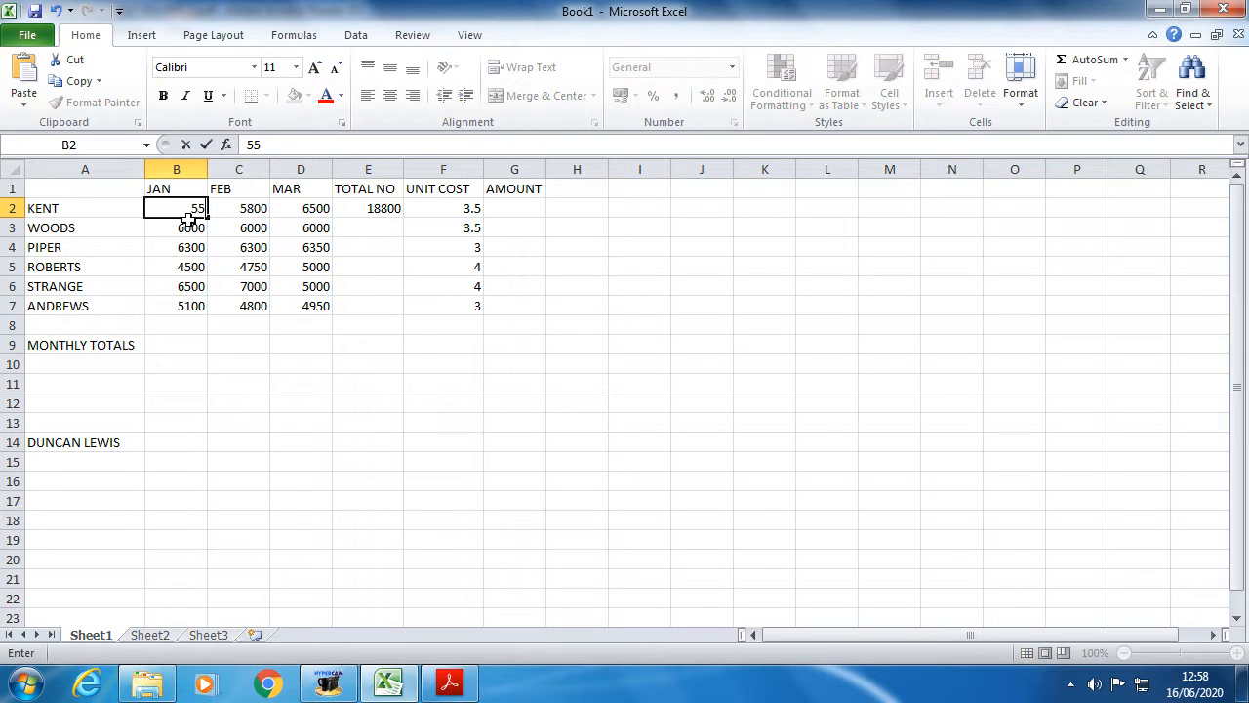
type("00")
left_click(351, 281)
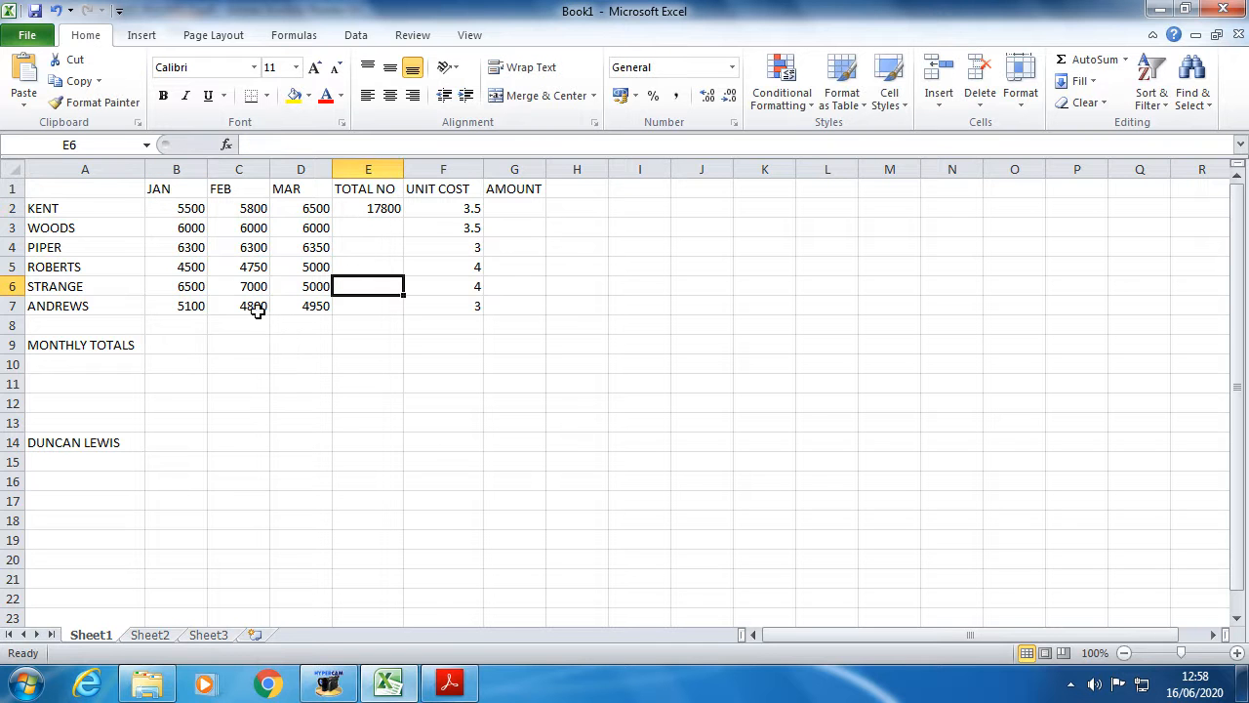
left_click(371, 209)
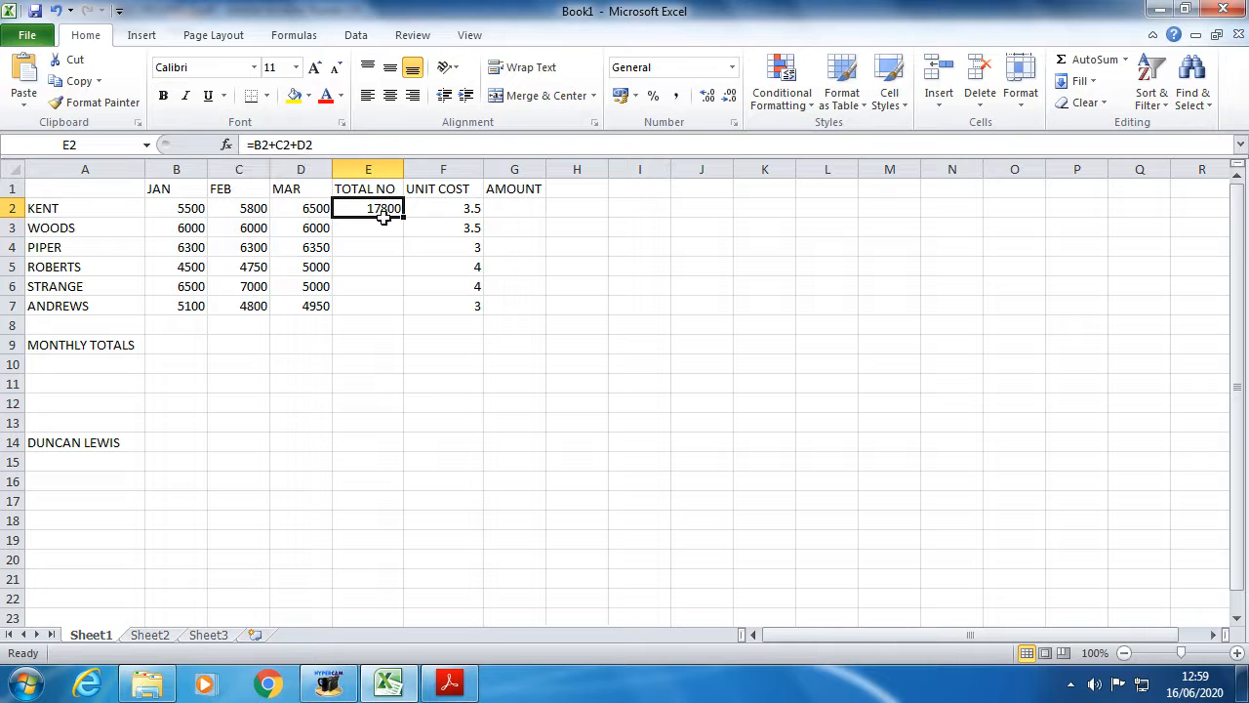
key("Delete")
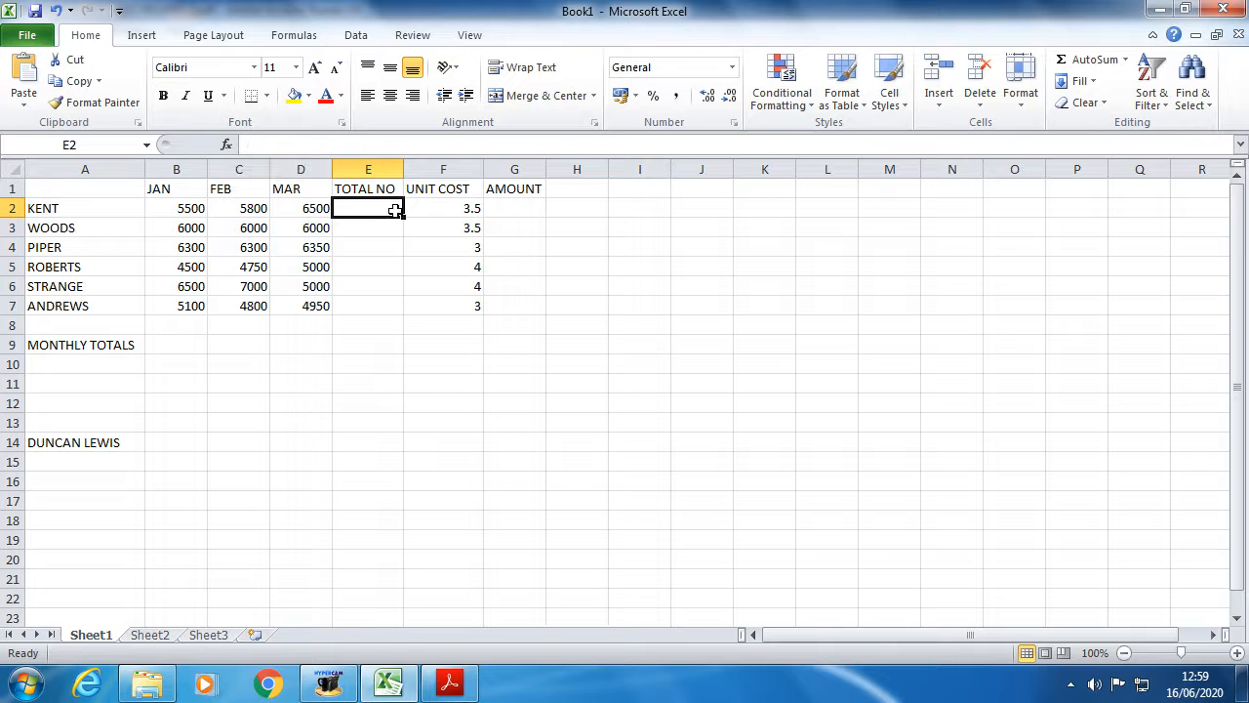
- Start a new =SUM formula in cell E2 for the TOTAL NO column
left_click(367, 263)
left_click(371, 206)
type("=")
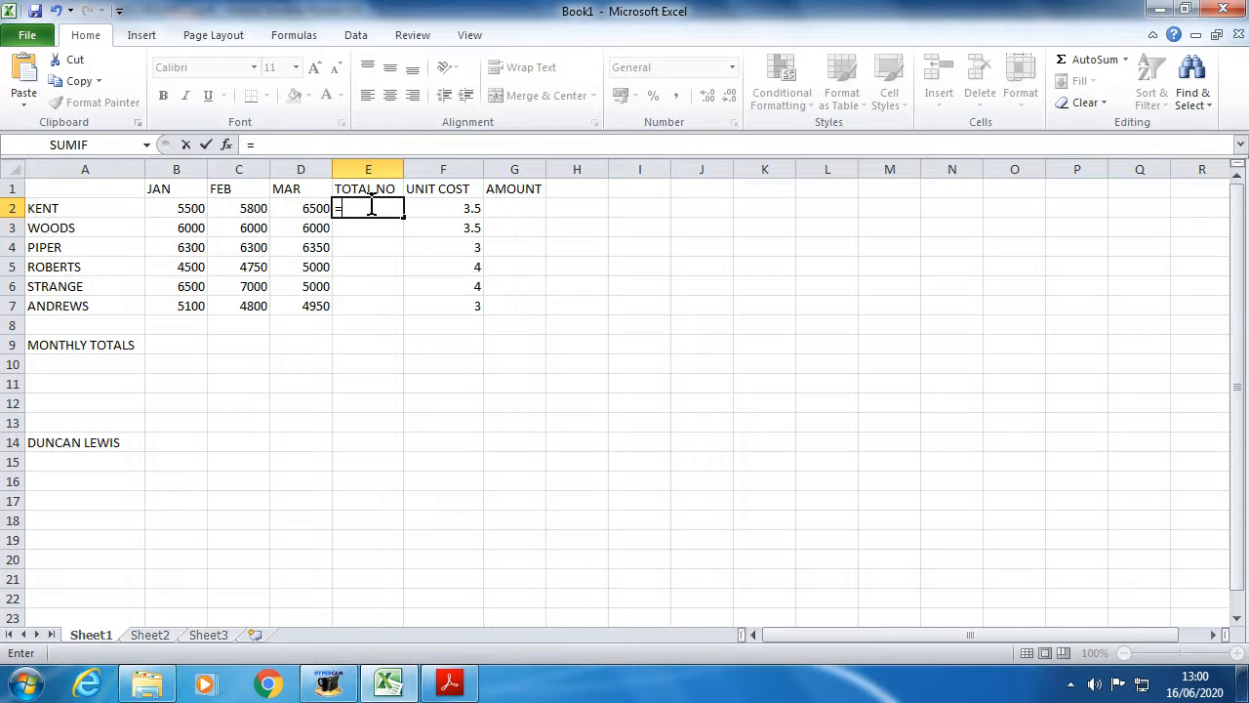
type("SU")
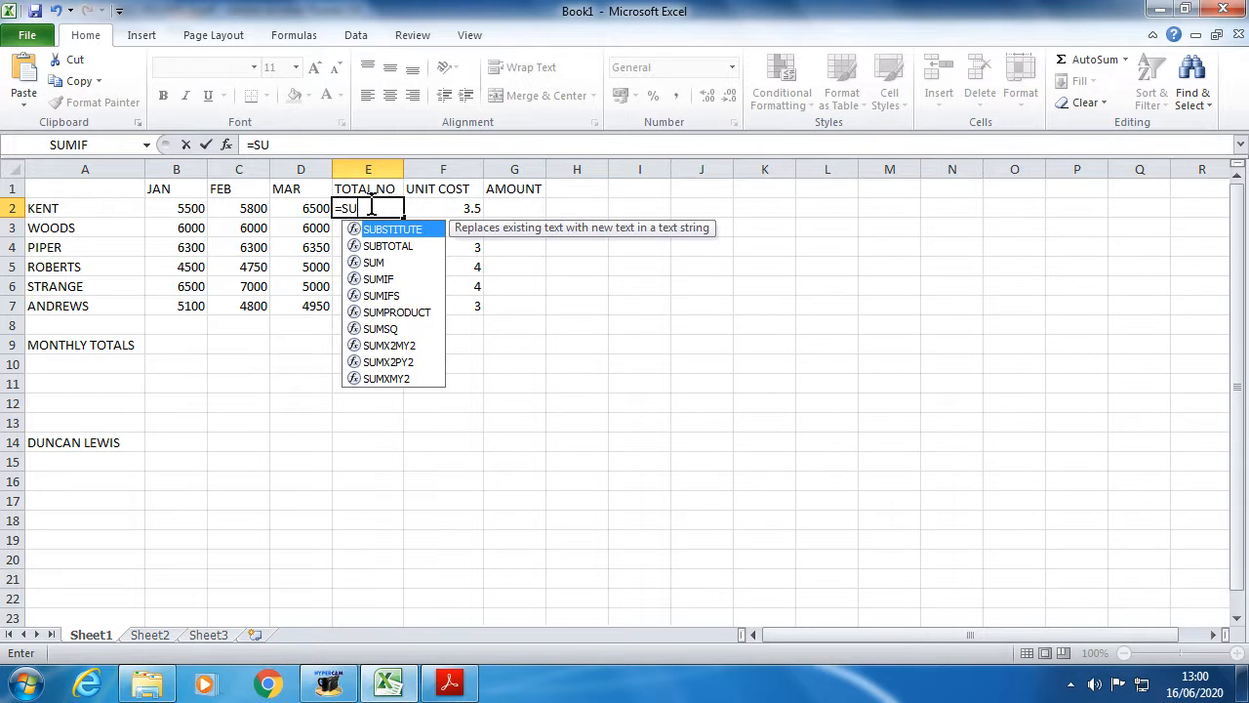
type("M(")
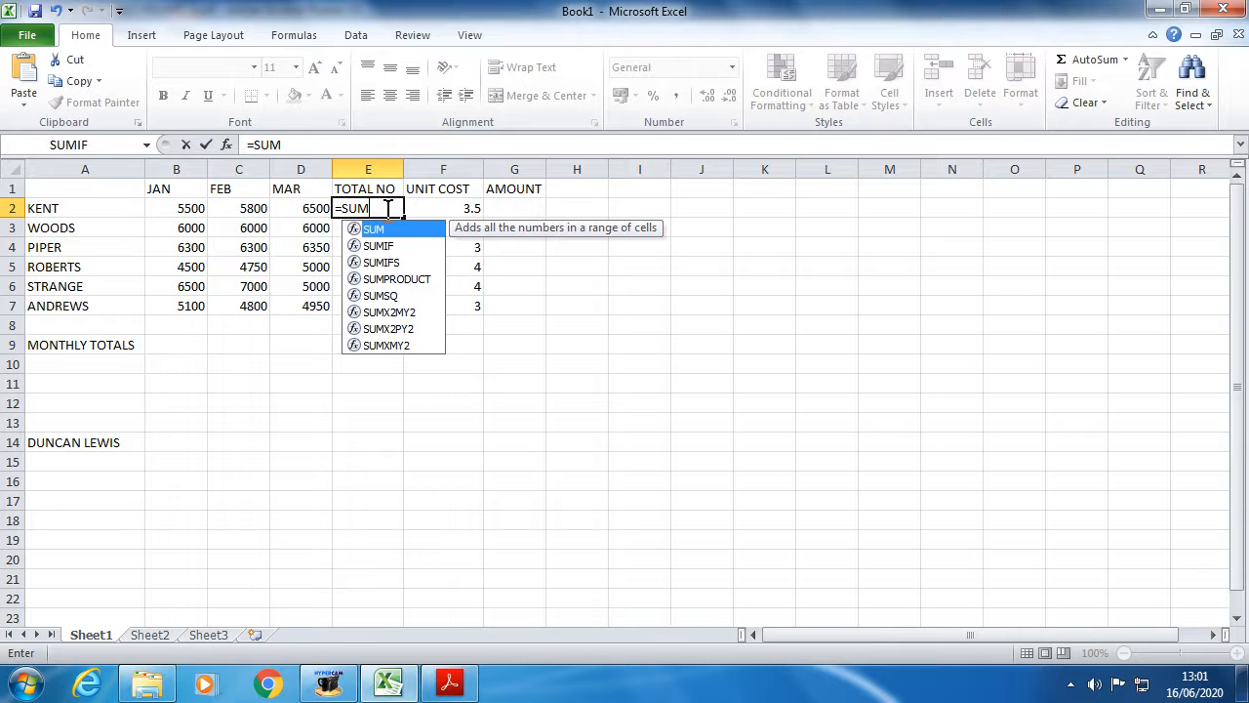
- Add the opening bracket to =SUM in E2 and remove the stray closing bracket
type("(")
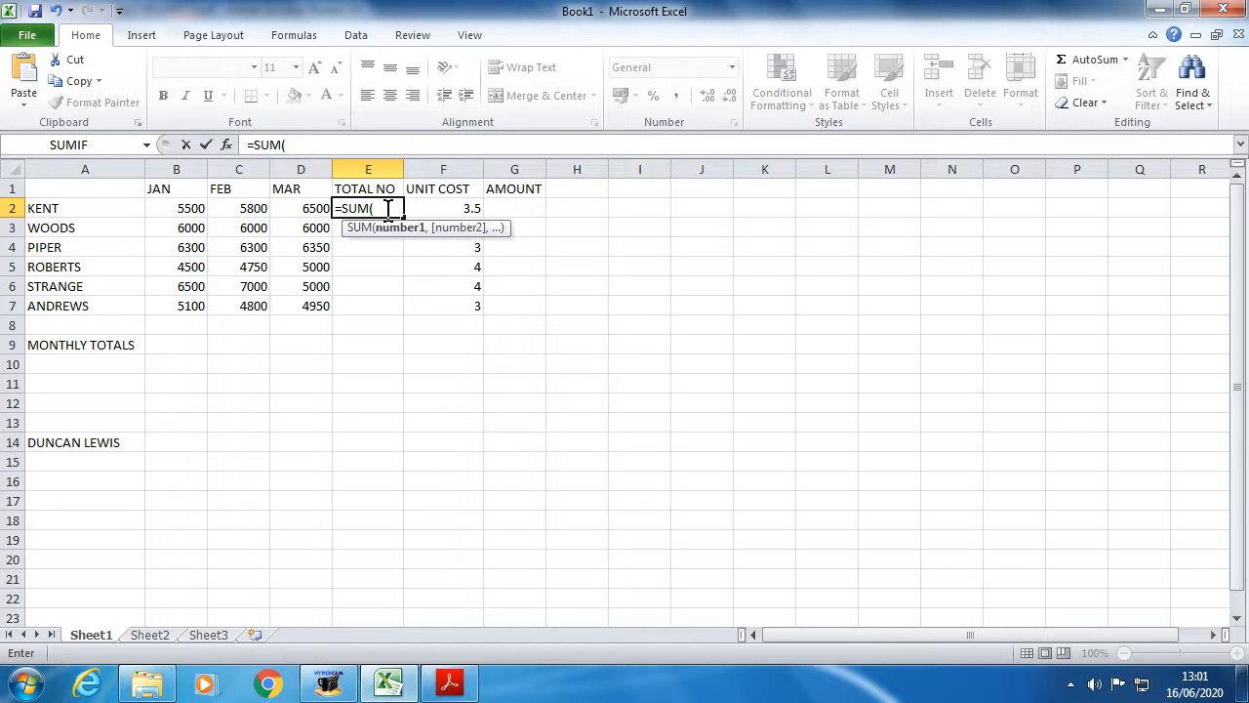
type(")")
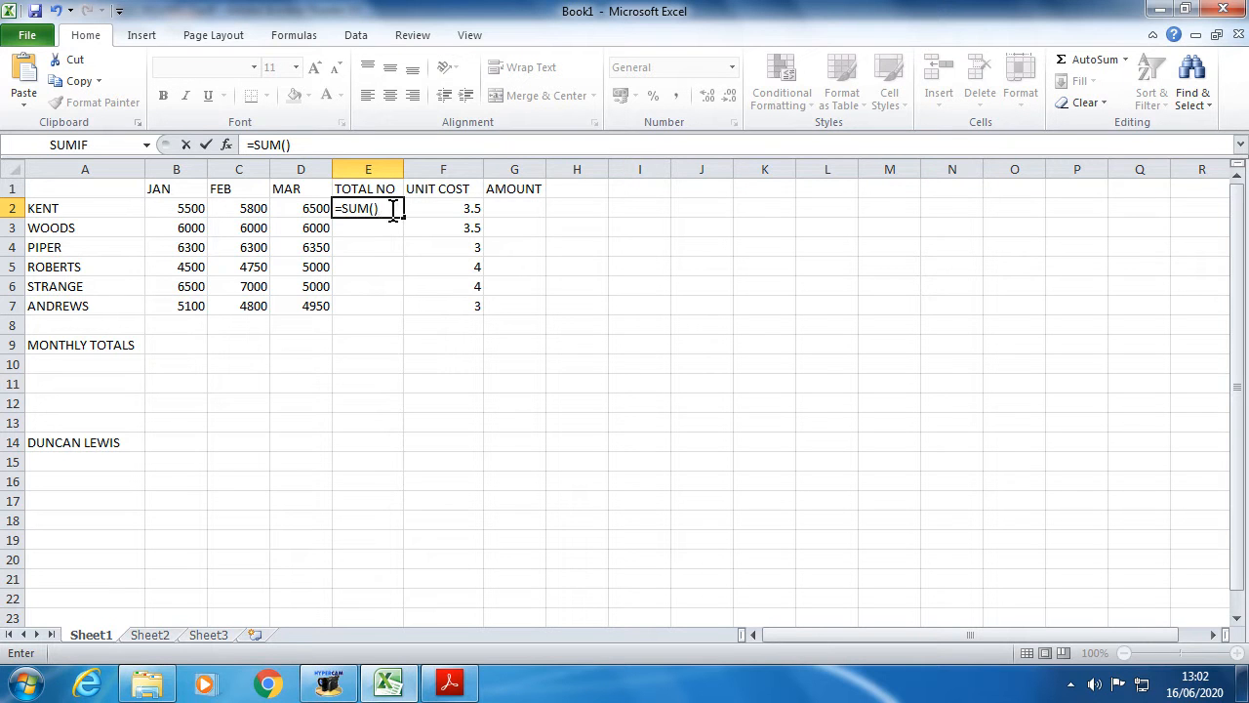
key("BackSpace")
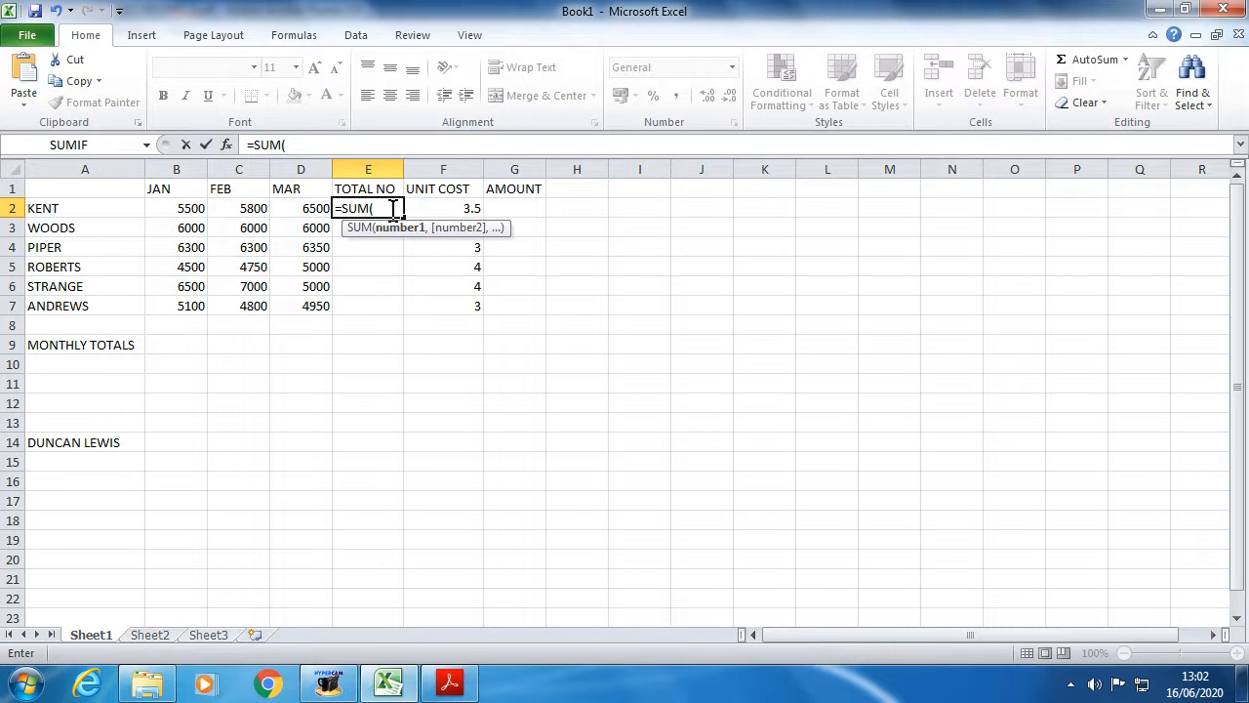
- Pick cell B2 as the start of the SUM range in E2
left_click(183, 207)
key("F8")
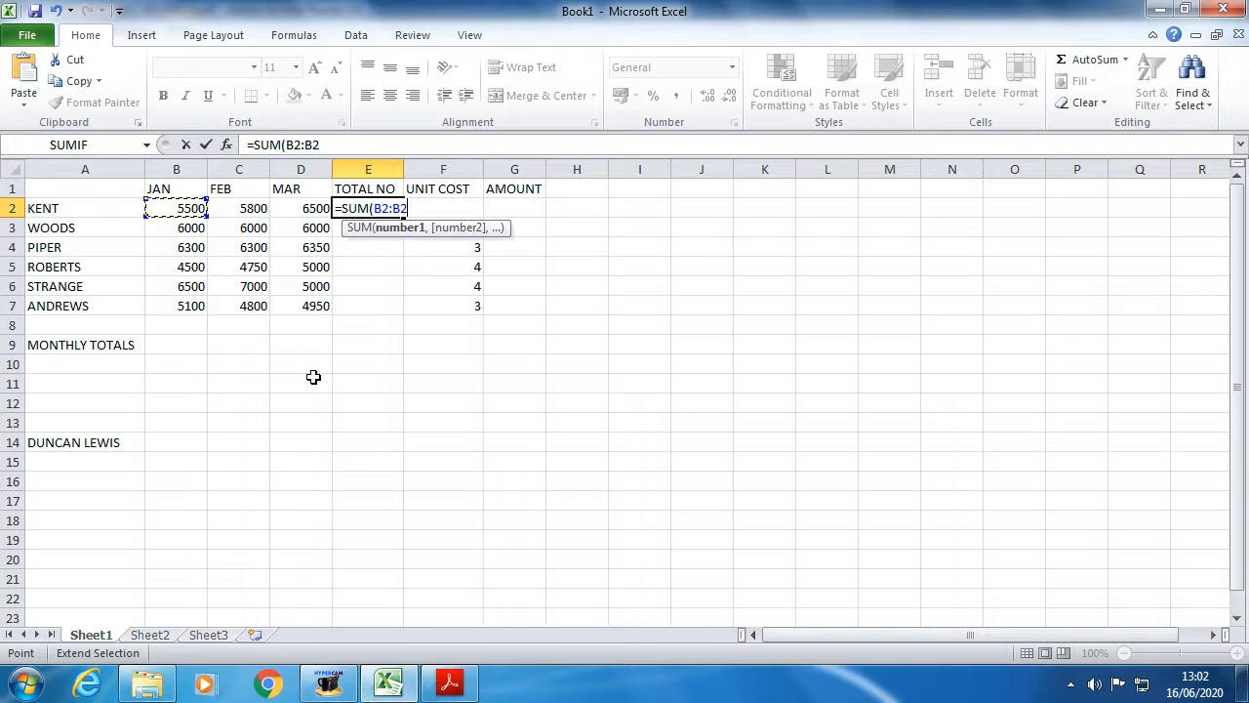
key("BackSpace")
key("BackSpace")
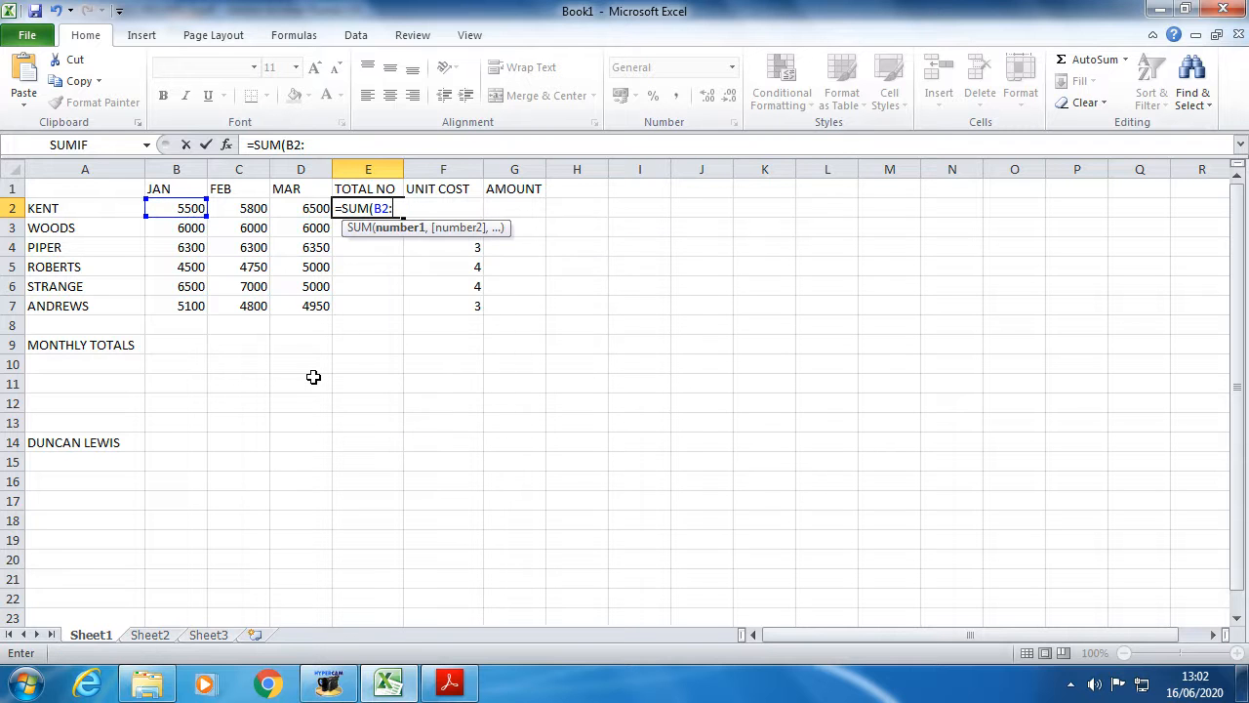
key("BackSpace")
key("BackSpace")
key("BackSpace")
left_click(186, 208)
key("F8")
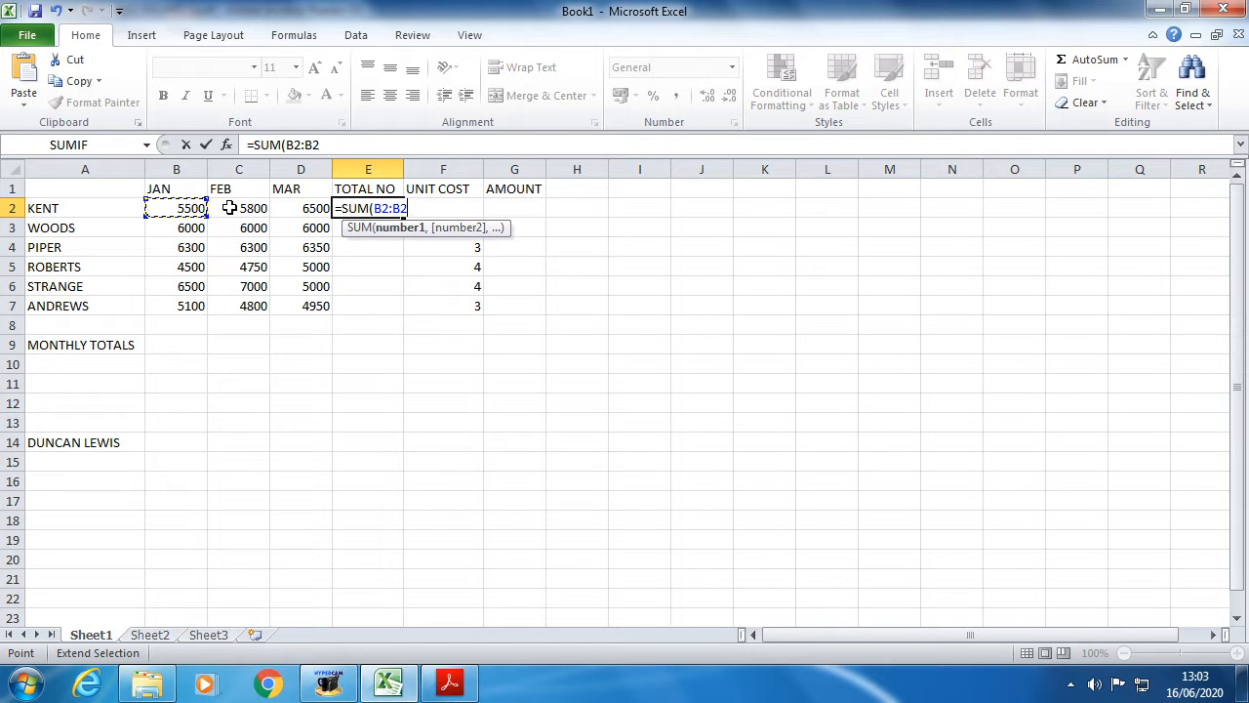
key("BackSpace")
key("BackSpace")
key("BackSpace")
key("BackSpace")
key("BackSpace")
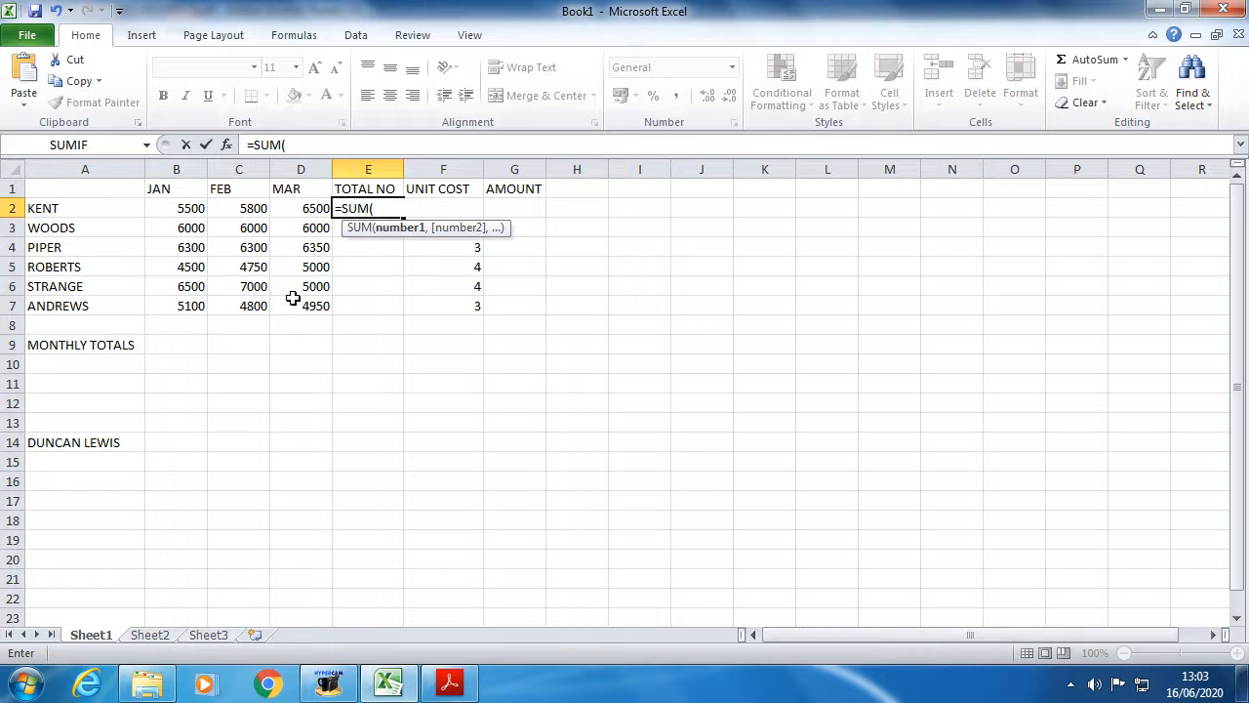
- Complete the formula as =SUM(B2:D2) and enter it, giving 17800
type("B2:")
type("B2")
key("BackSpace")
key("BackSpace")
type("D2")
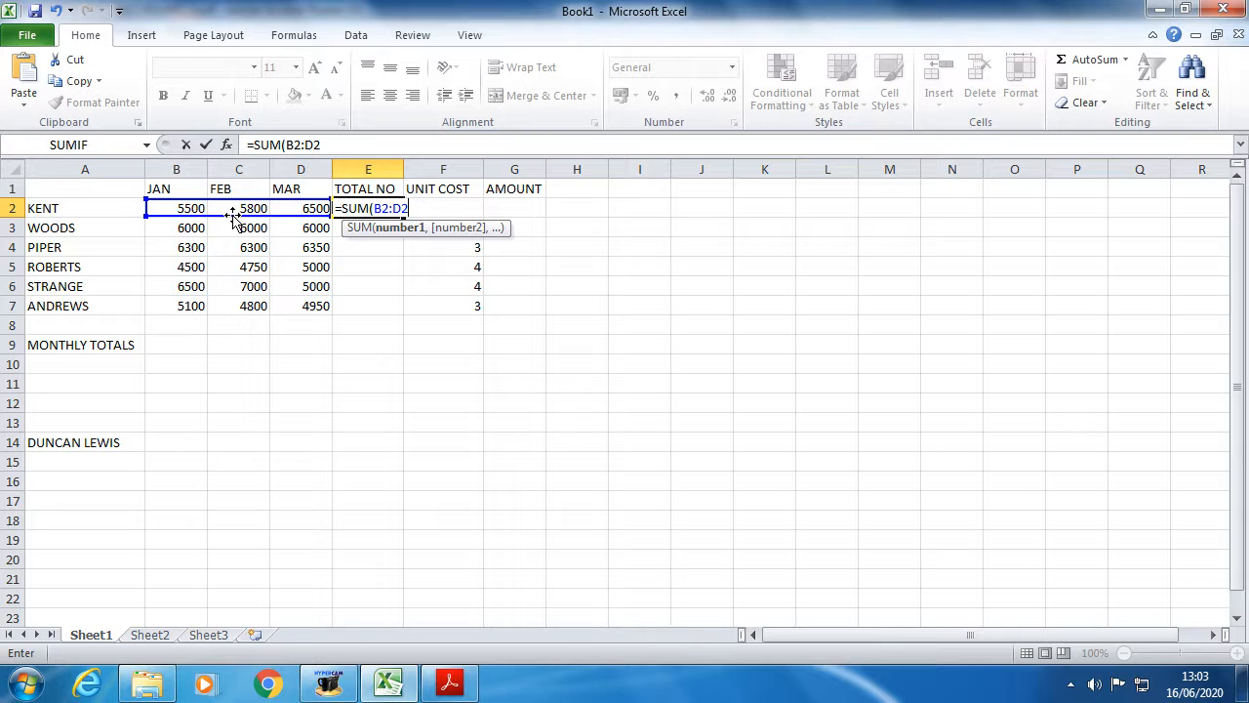
type(")")
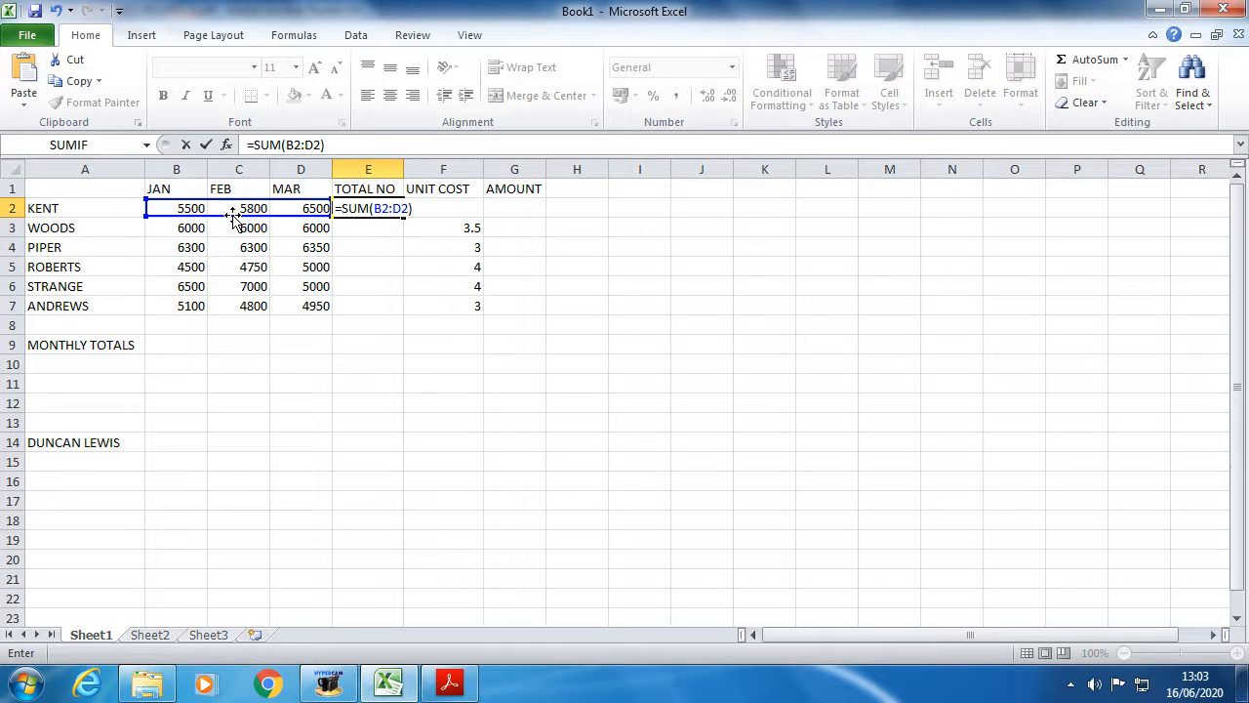
key("Return")
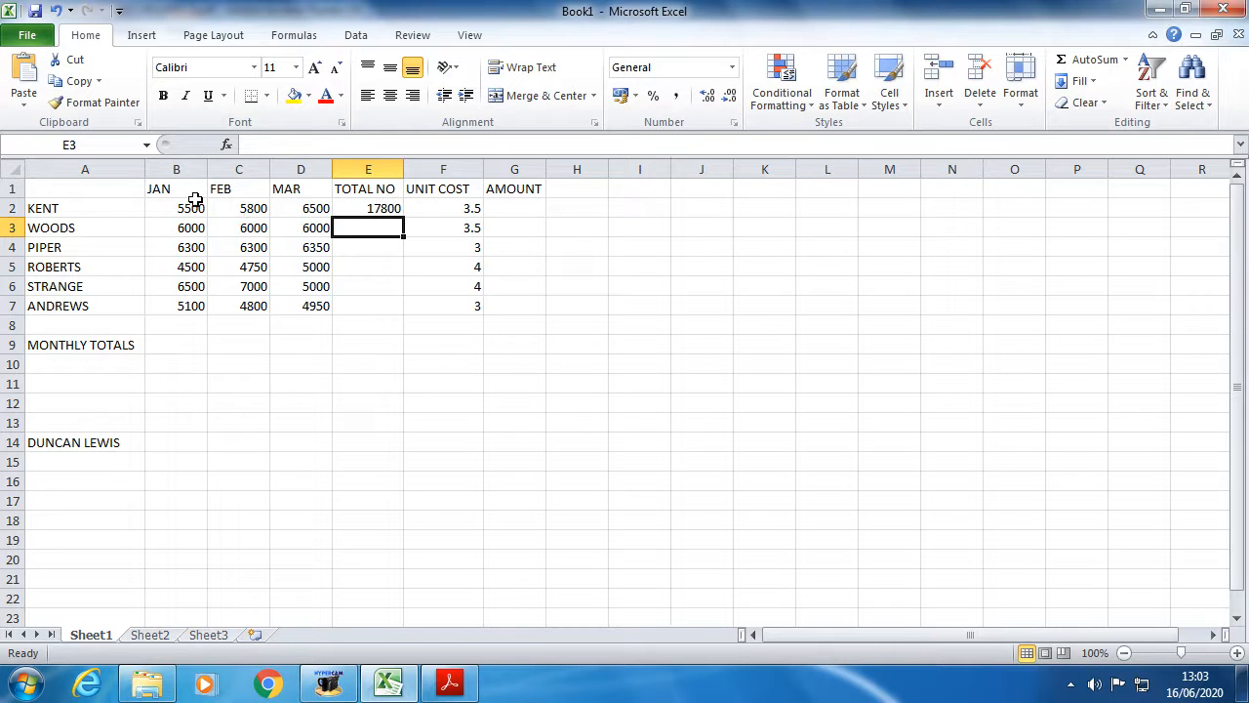
left_click(195, 208)
type("75")
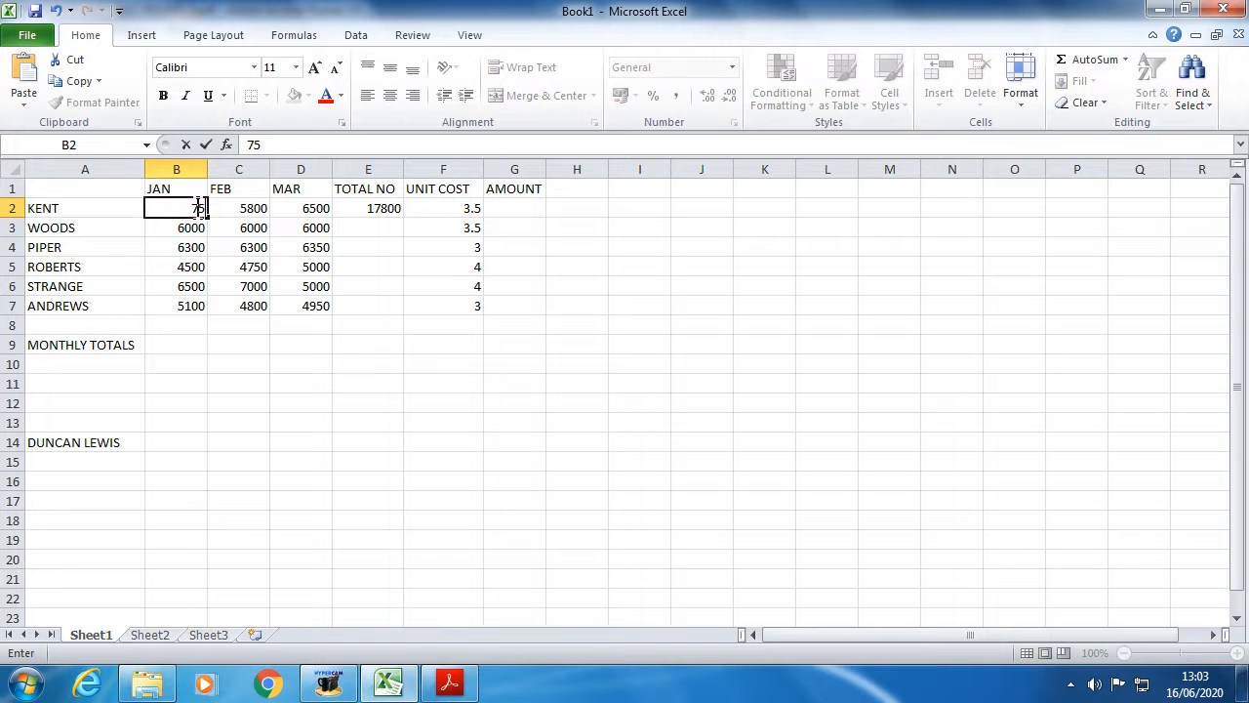
key("BackSpace")
key("BackSpace")
type("6500")
key("Return")
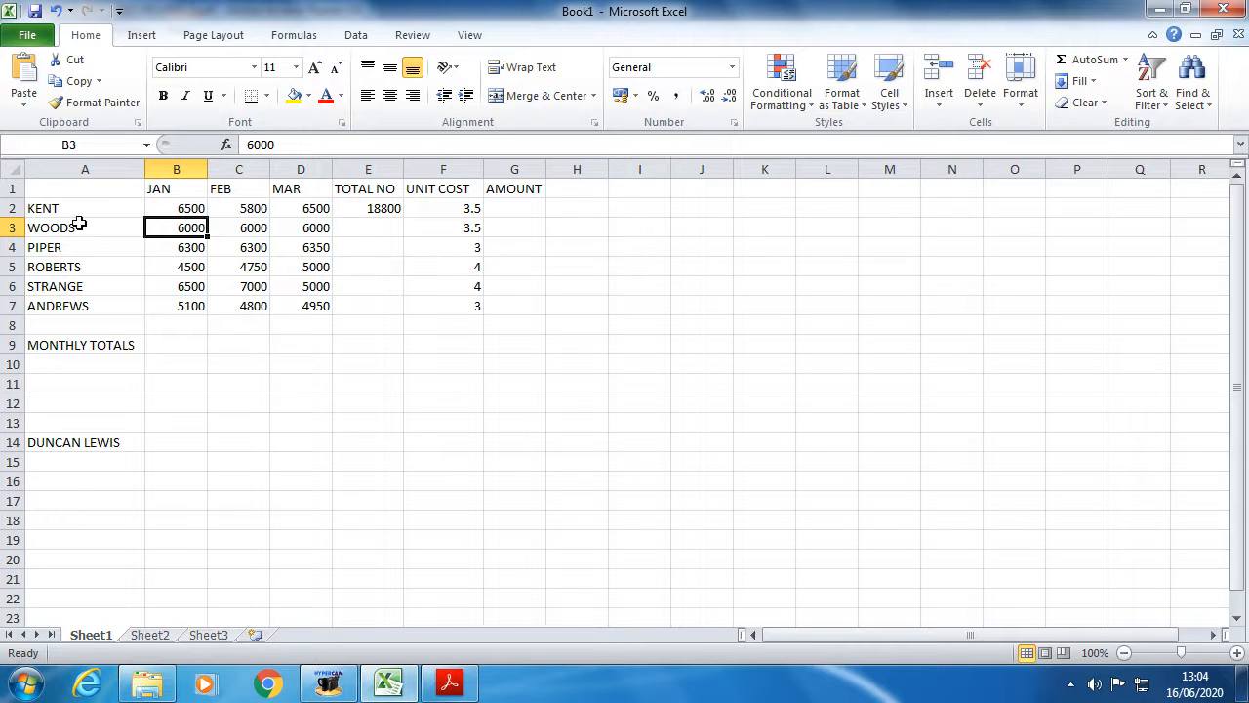
left_click(188, 208)
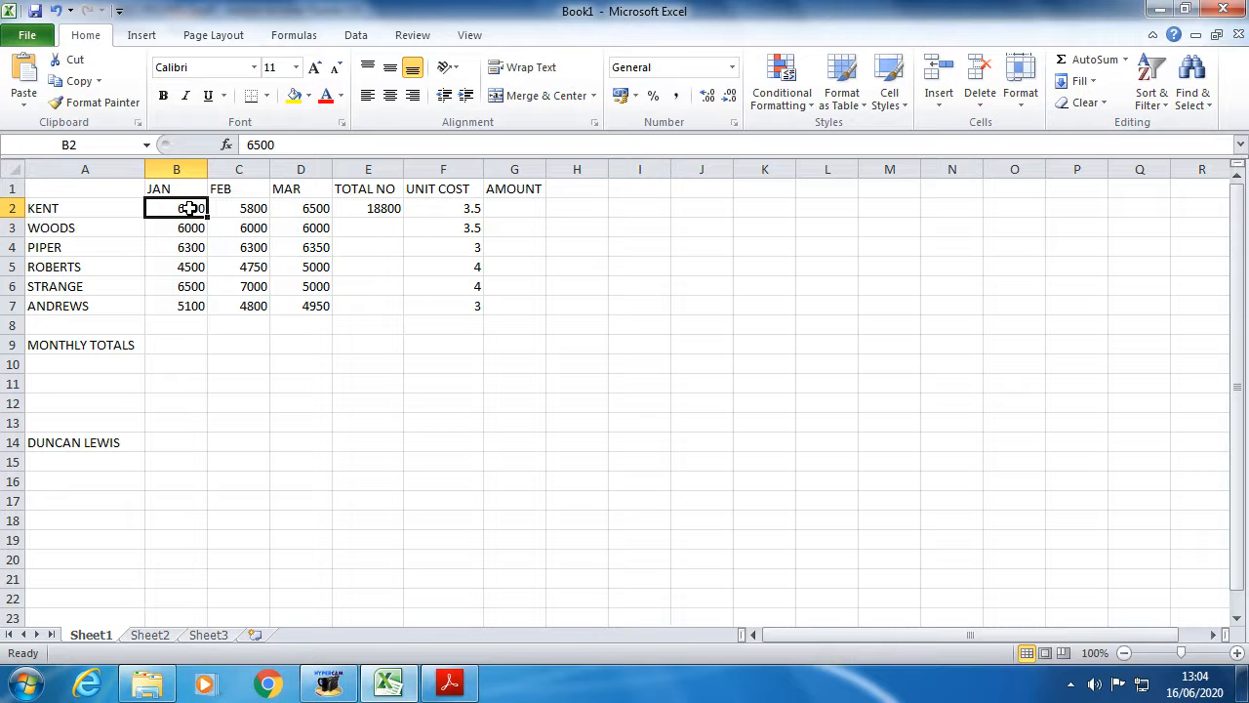
left_click(56, 11)
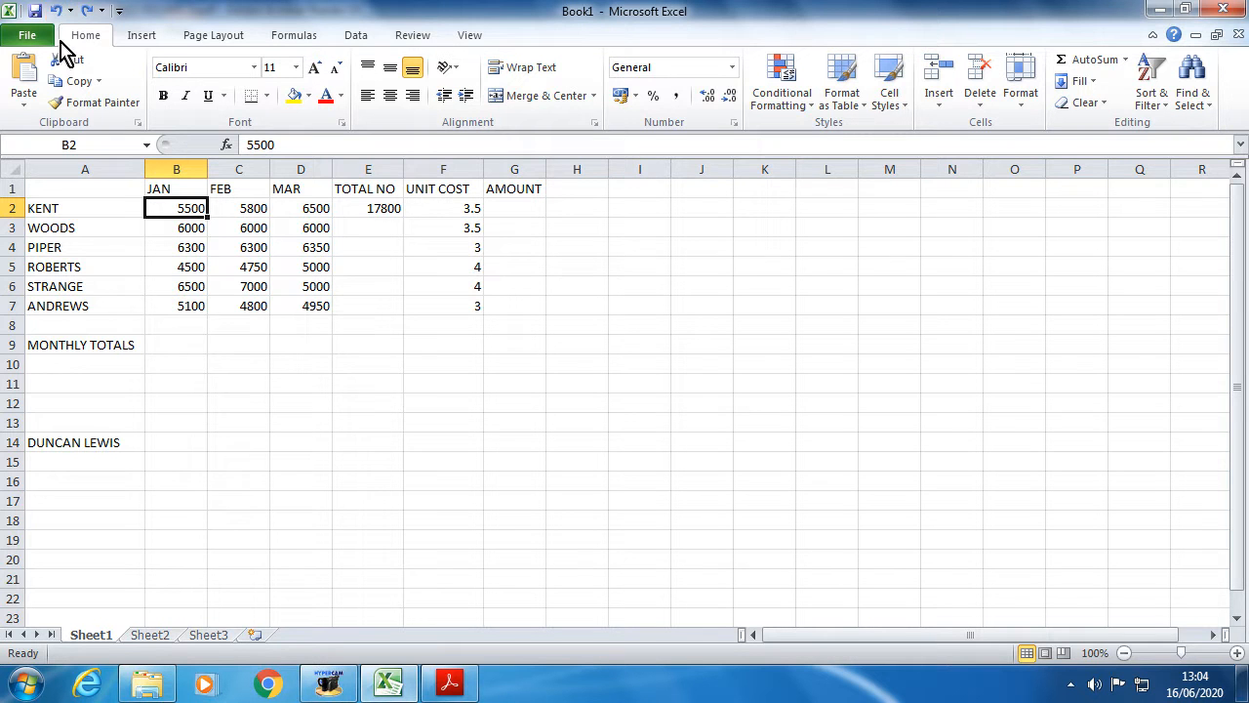
left_click(381, 211)
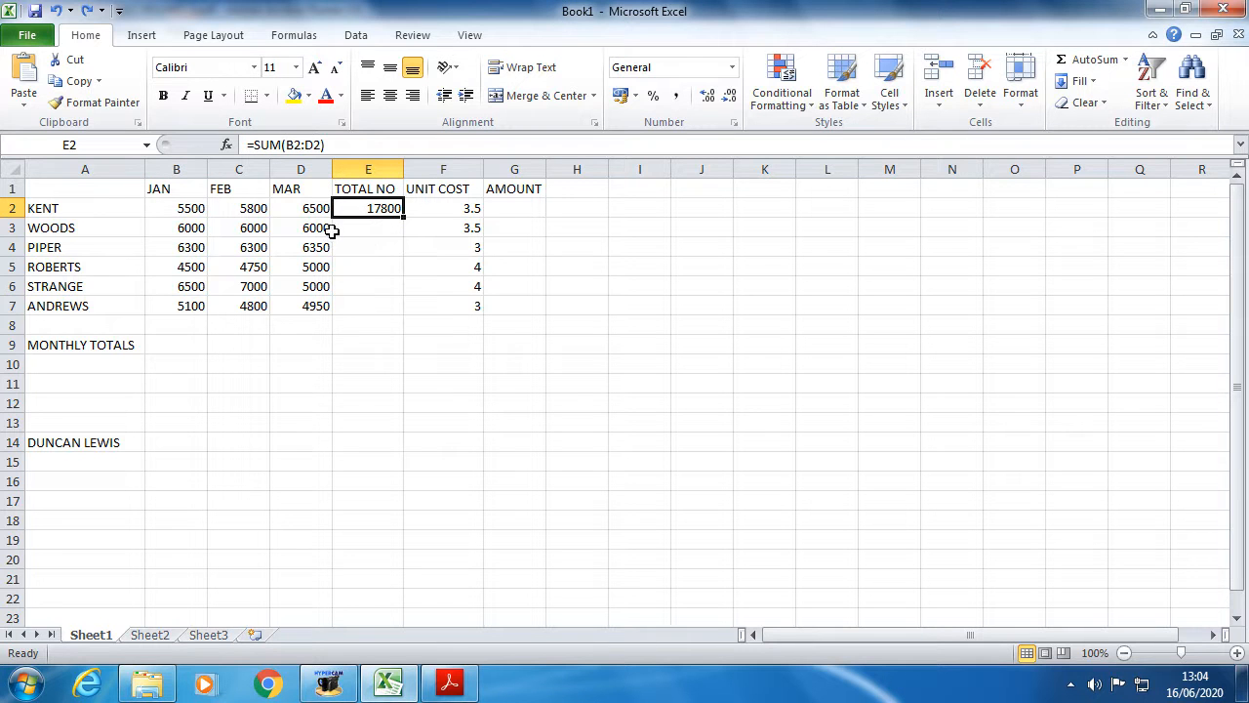
- Select E3 and begin WOODS's total with =SUM(
left_click(357, 228)
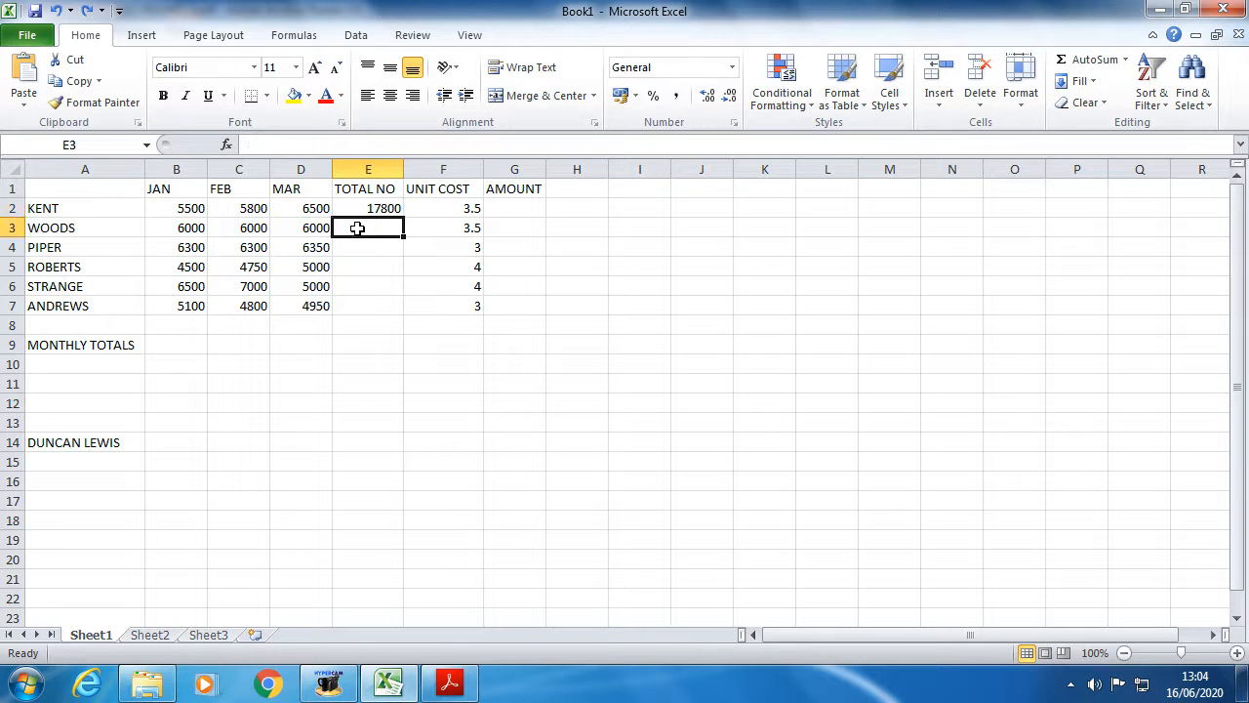
left_click(348, 249)
left_click(351, 269)
left_click(357, 293)
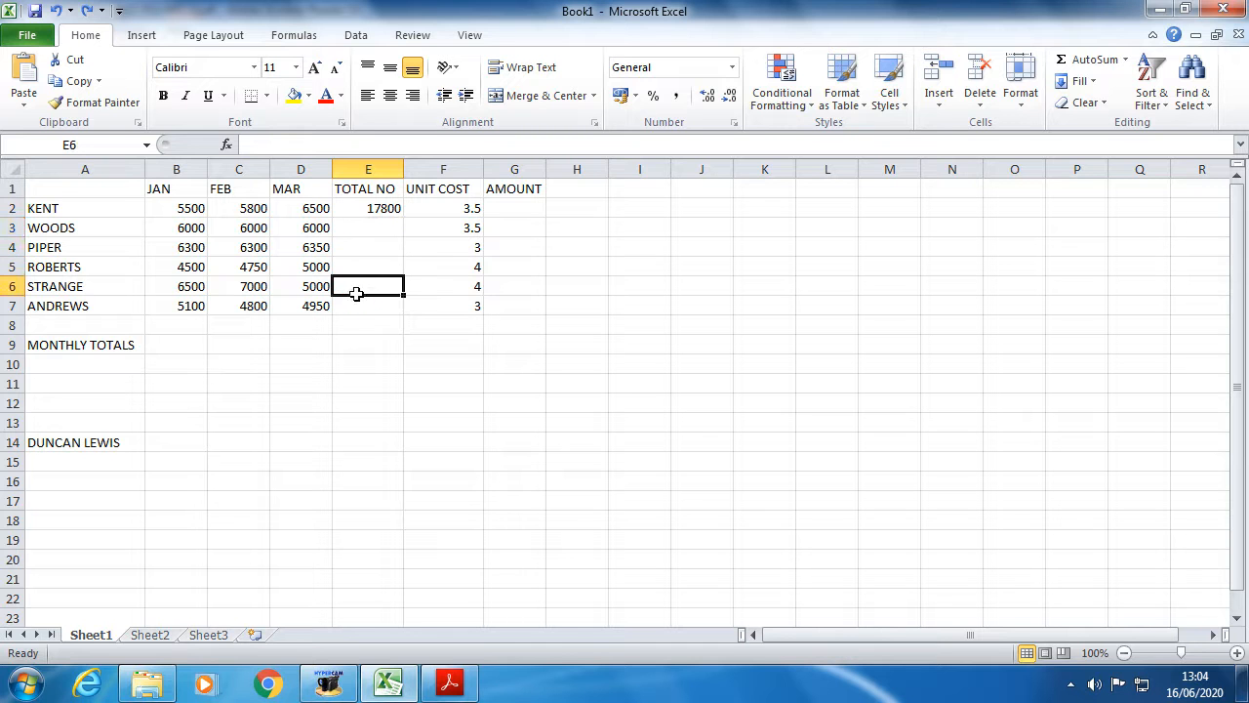
left_click(360, 322)
left_click(362, 227)
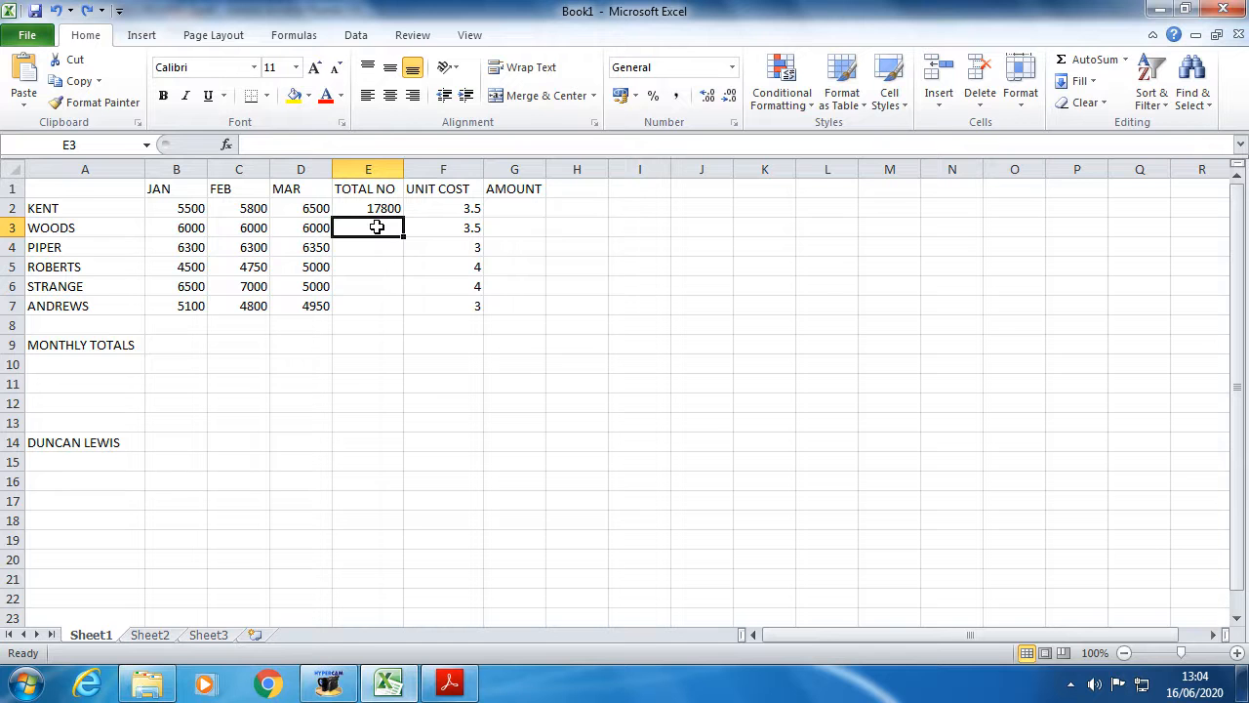
type("=")
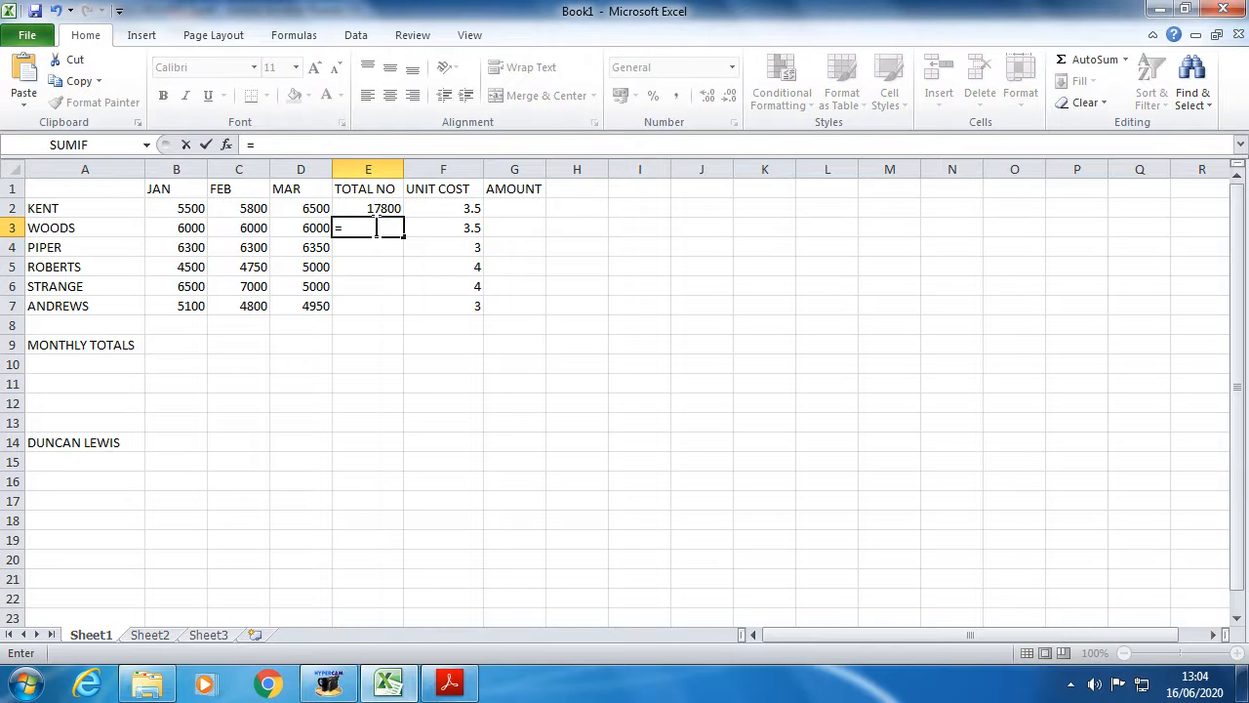
type("SUM")
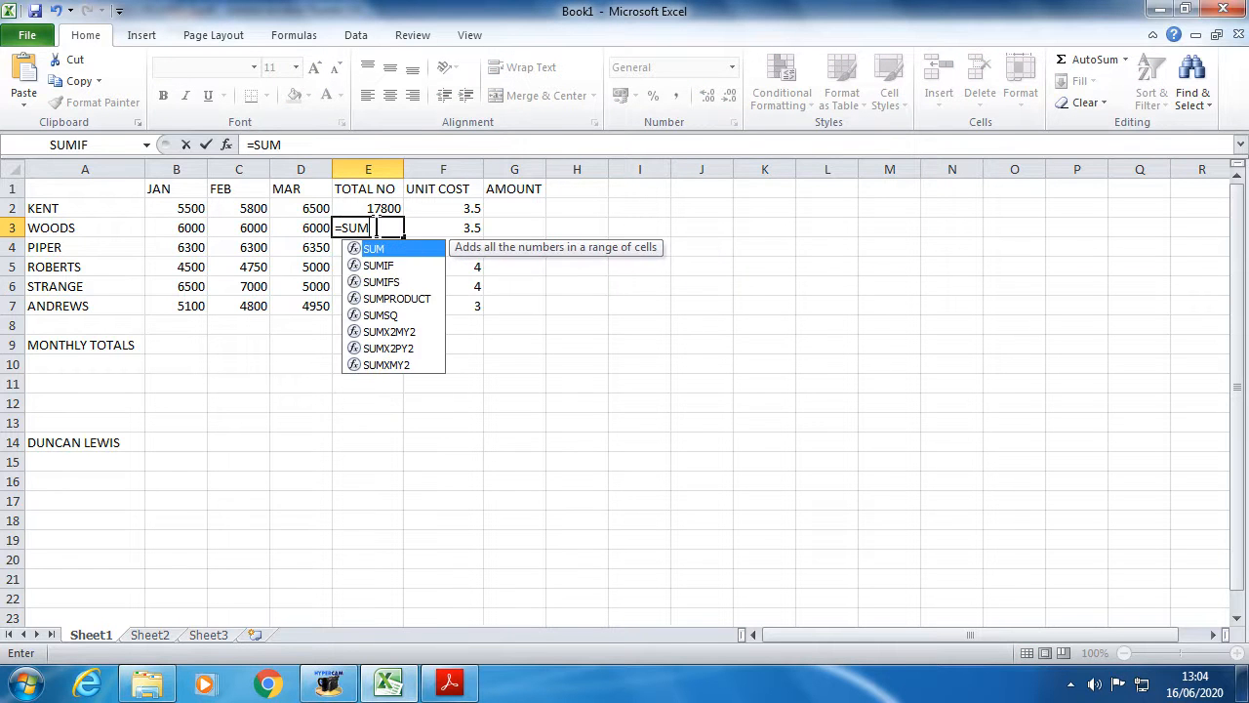
type("(")
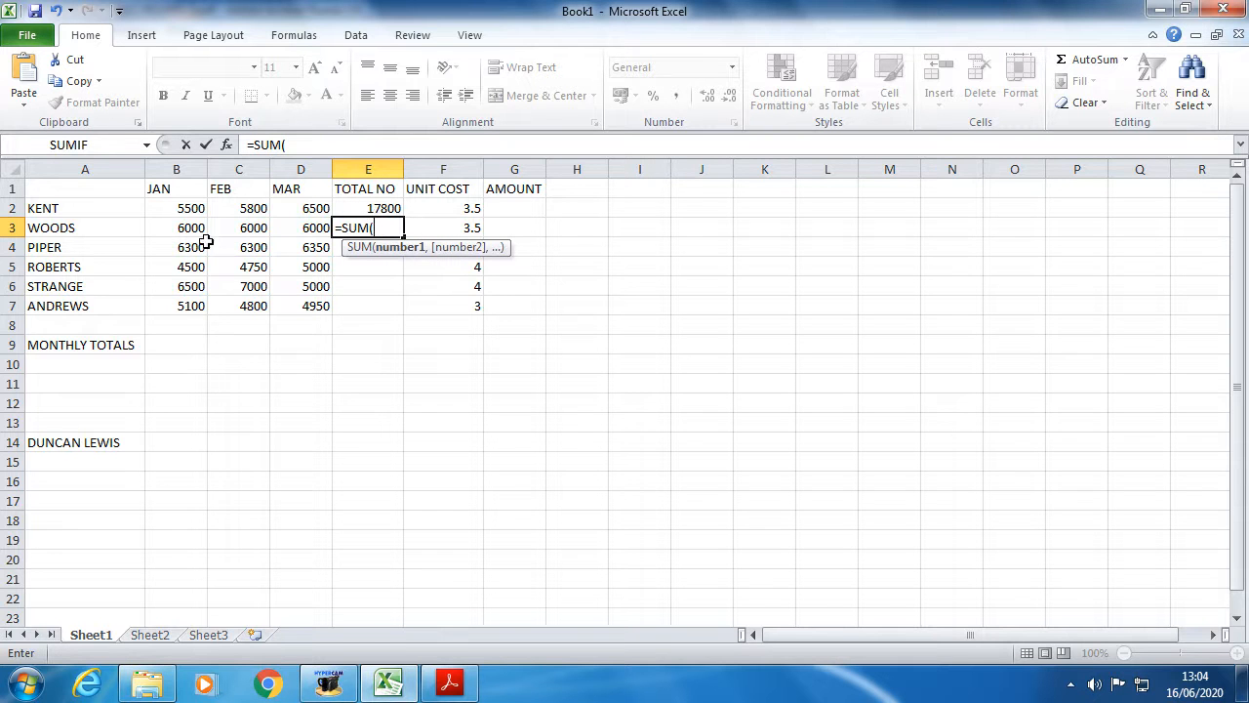
- Use B3:D3 as the range and enter =SUM(B3:D3), showing 18000
left_click_drag(179, 228, 300, 227)
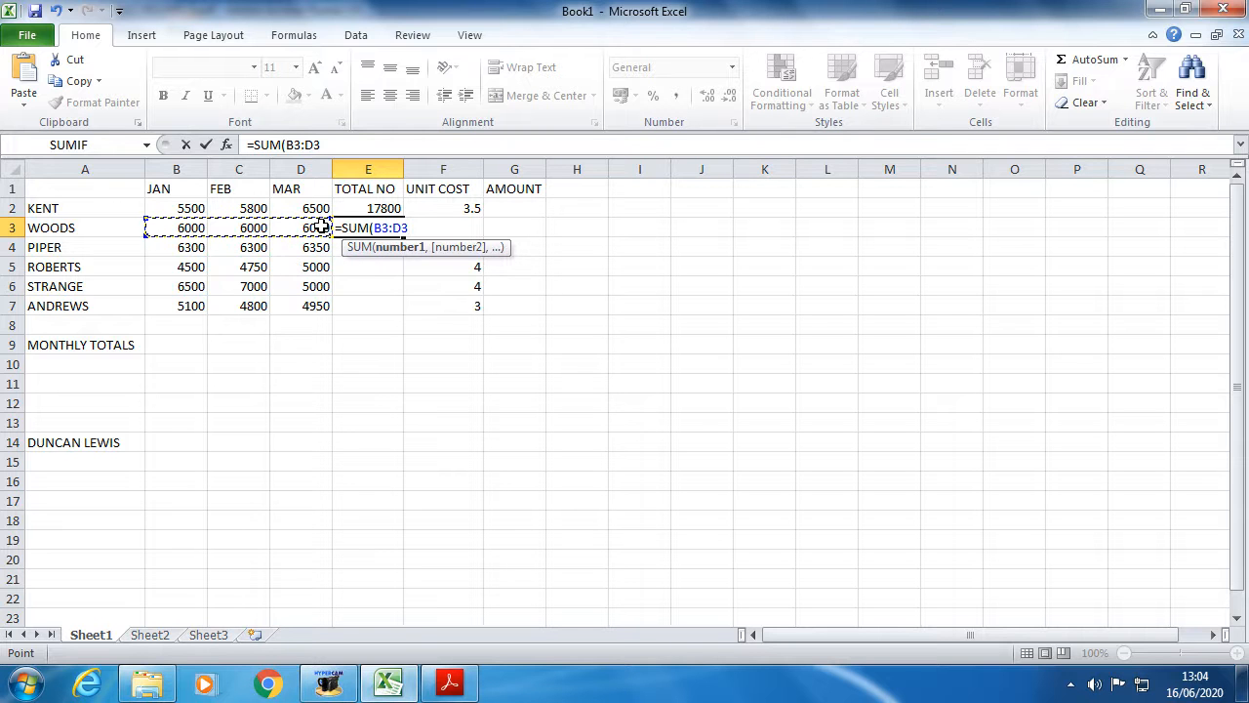
left_click(210, 265)
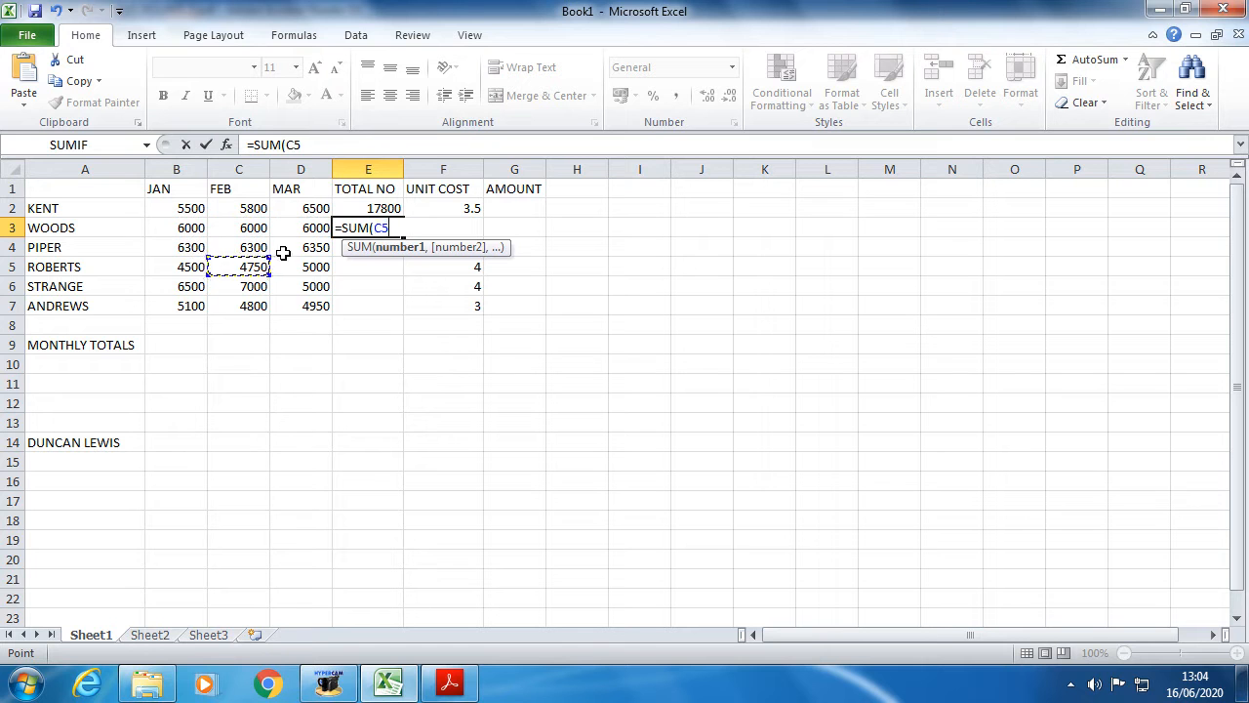
left_click(389, 228)
key("BackSpace")
key("BackSpace")
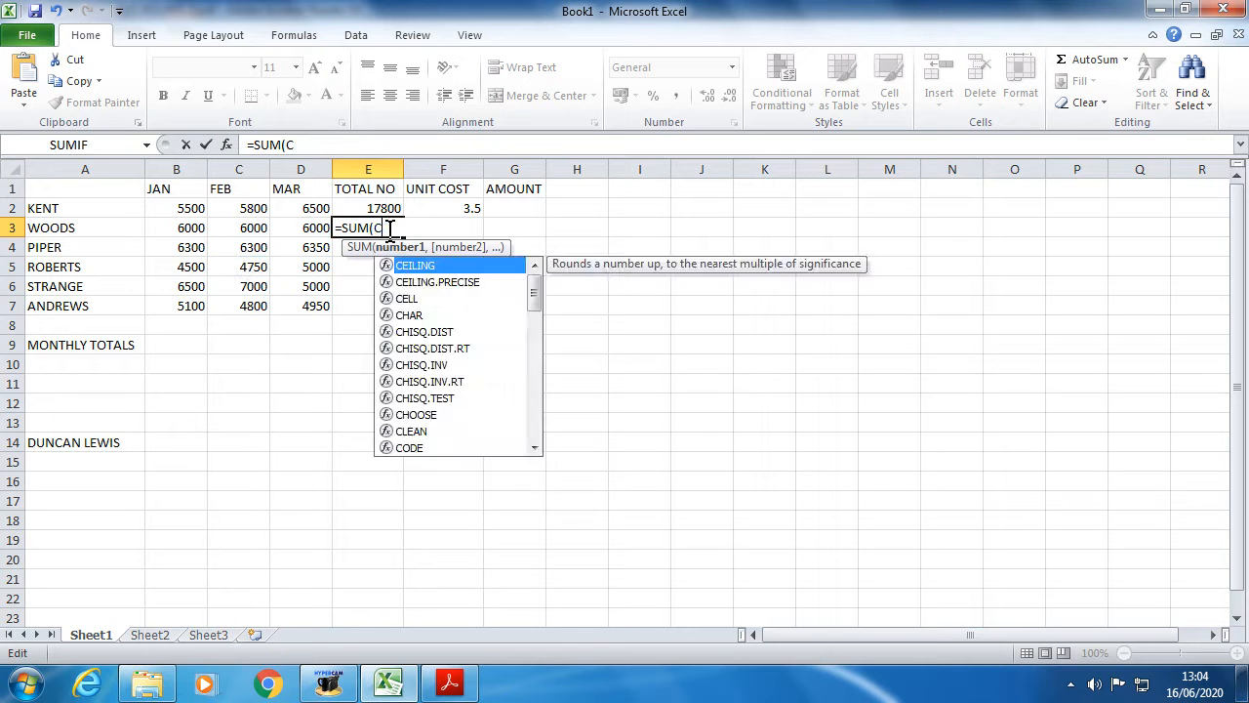
left_click(184, 229)
left_click_drag(184, 229, 322, 229)
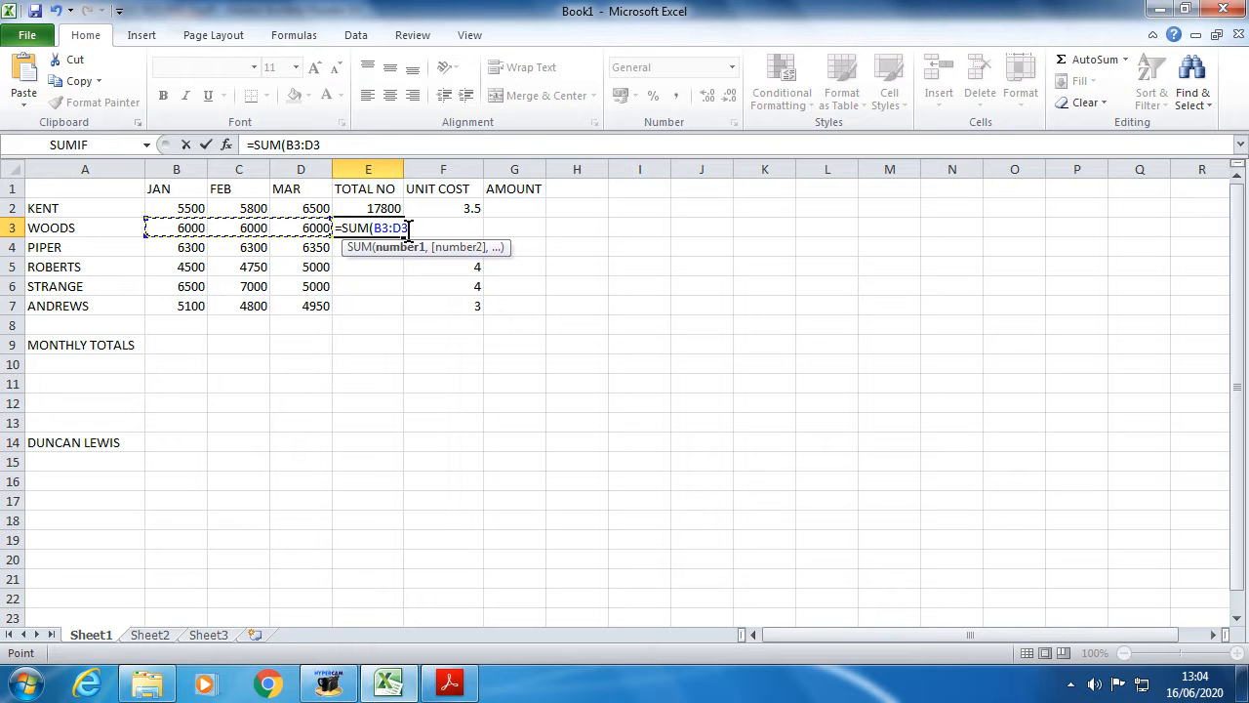
type(")")
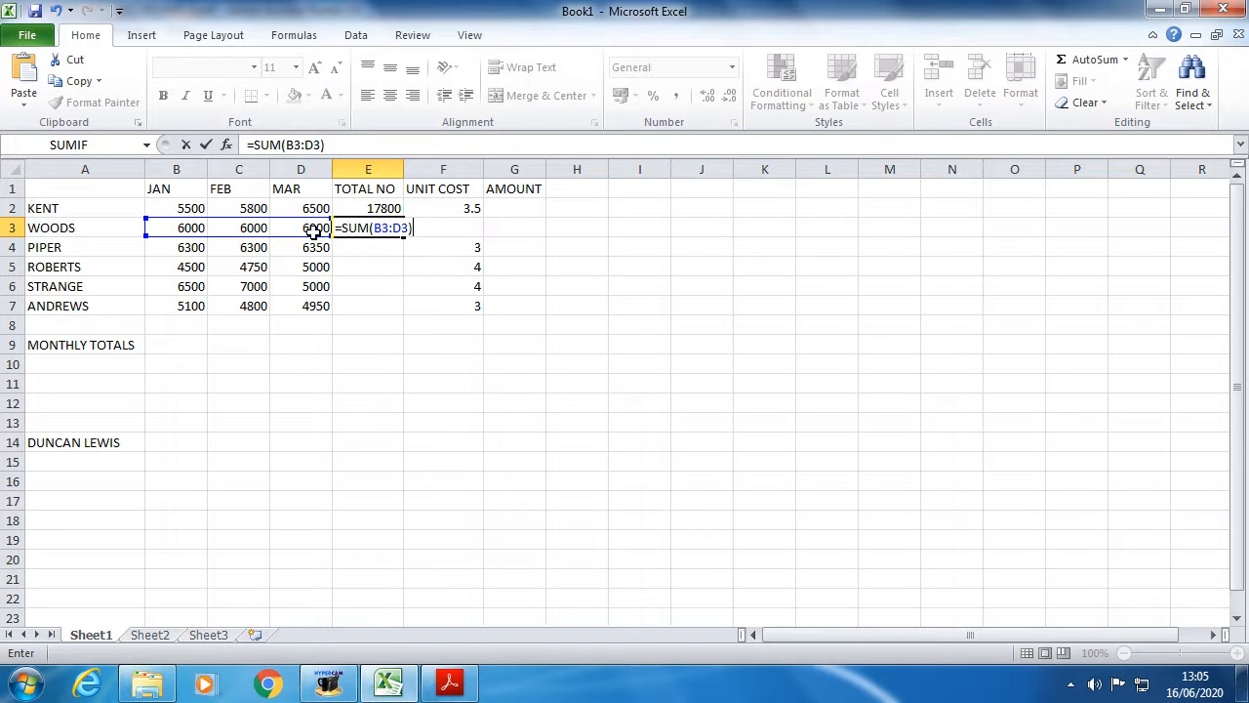
key("Return")
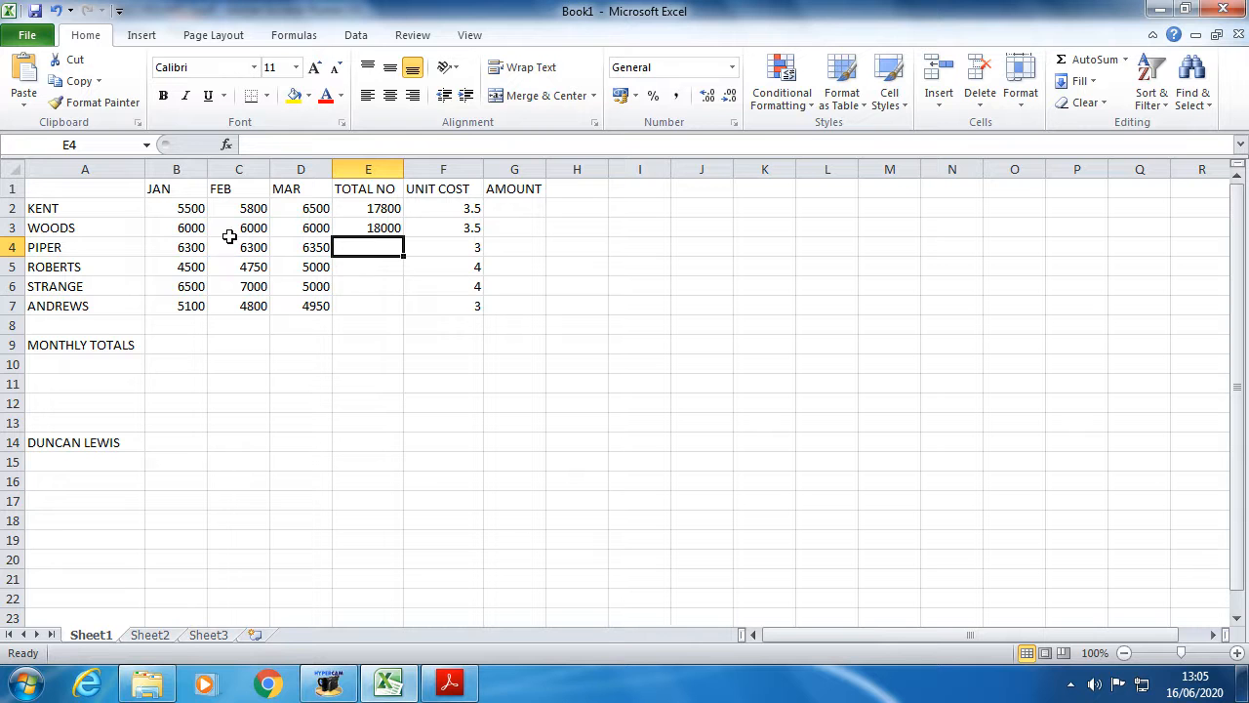
left_click(379, 210)
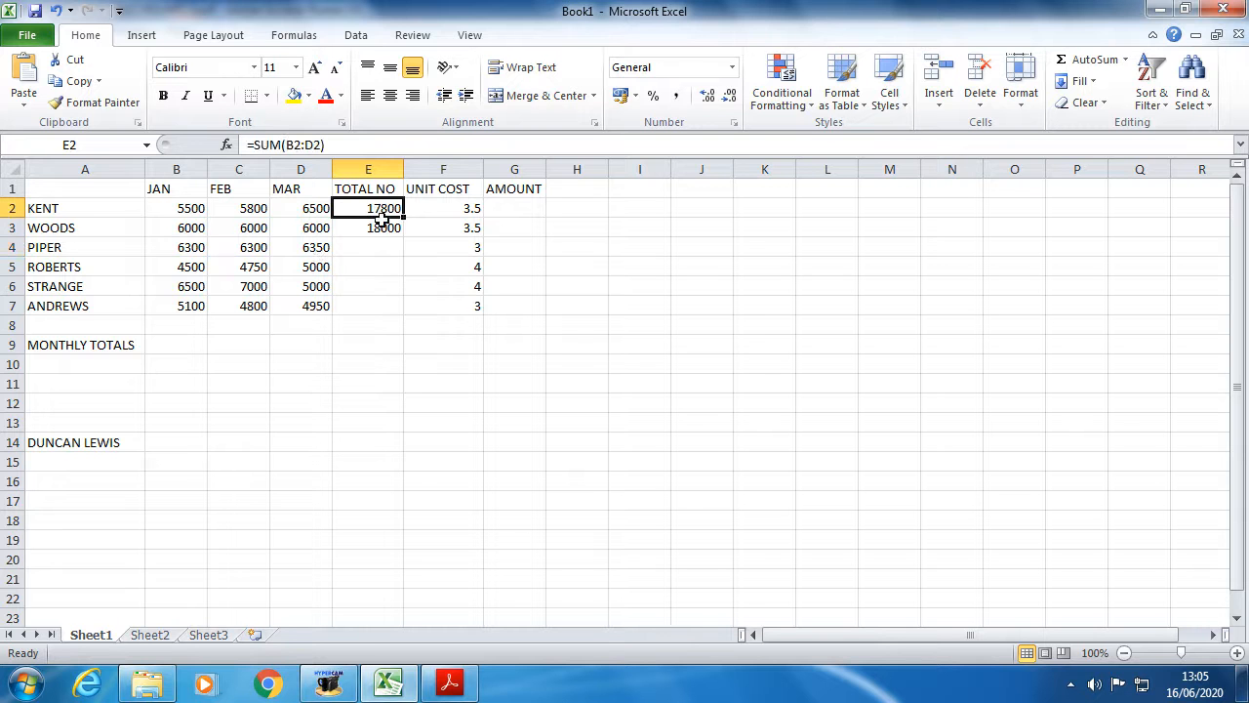
- Clear the totals in E2 and E3, then re-enter =SUM(B2:D2) in E2
key("Delete")
left_click(374, 224)
key("Delete")
left_click(370, 207)
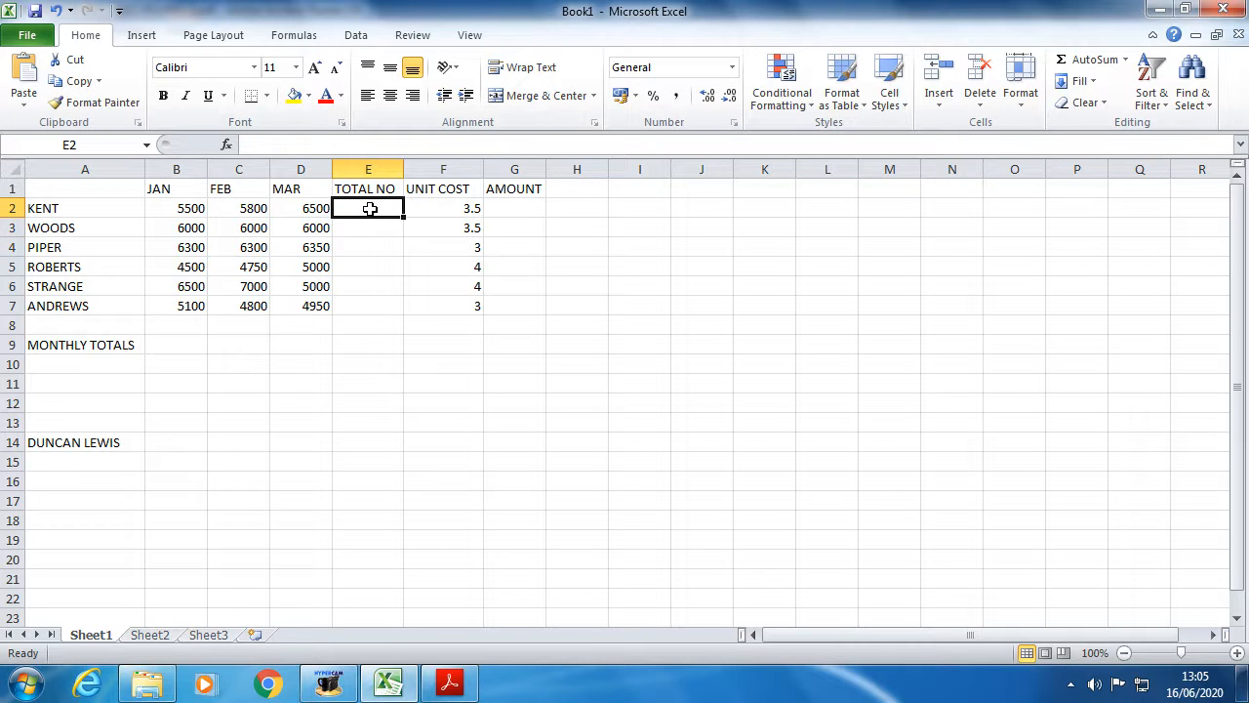
type("=SUM")
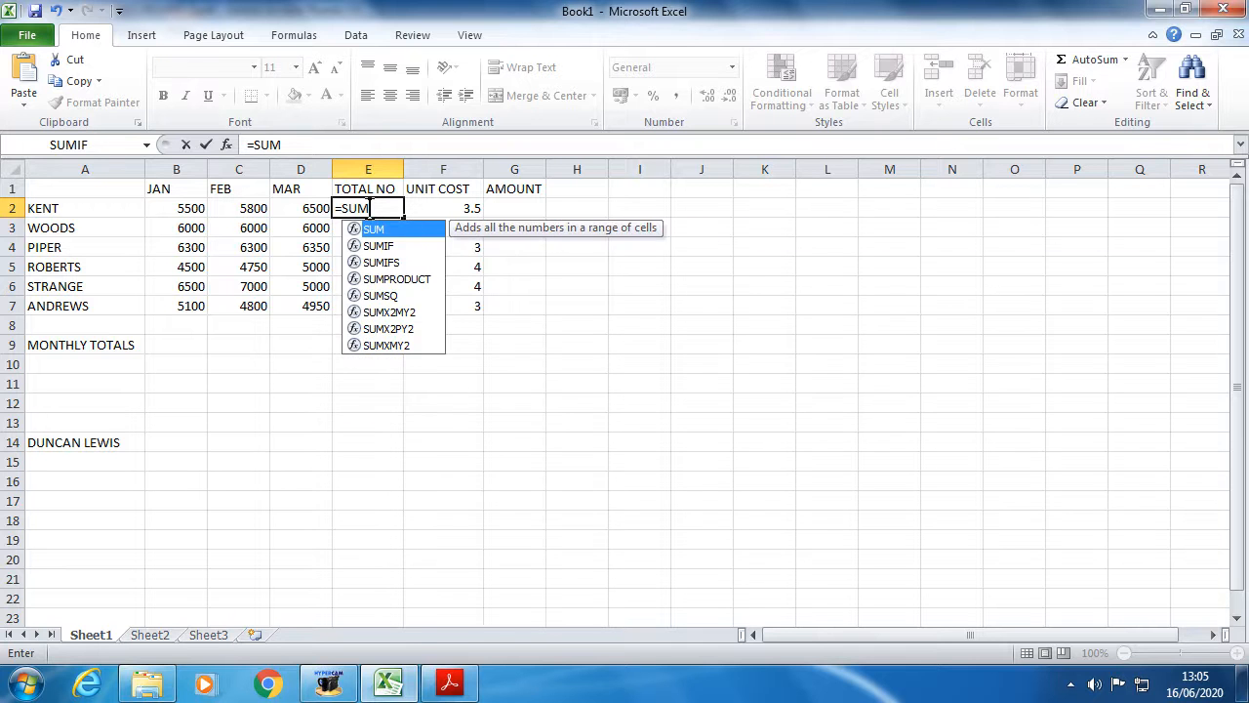
type("(")
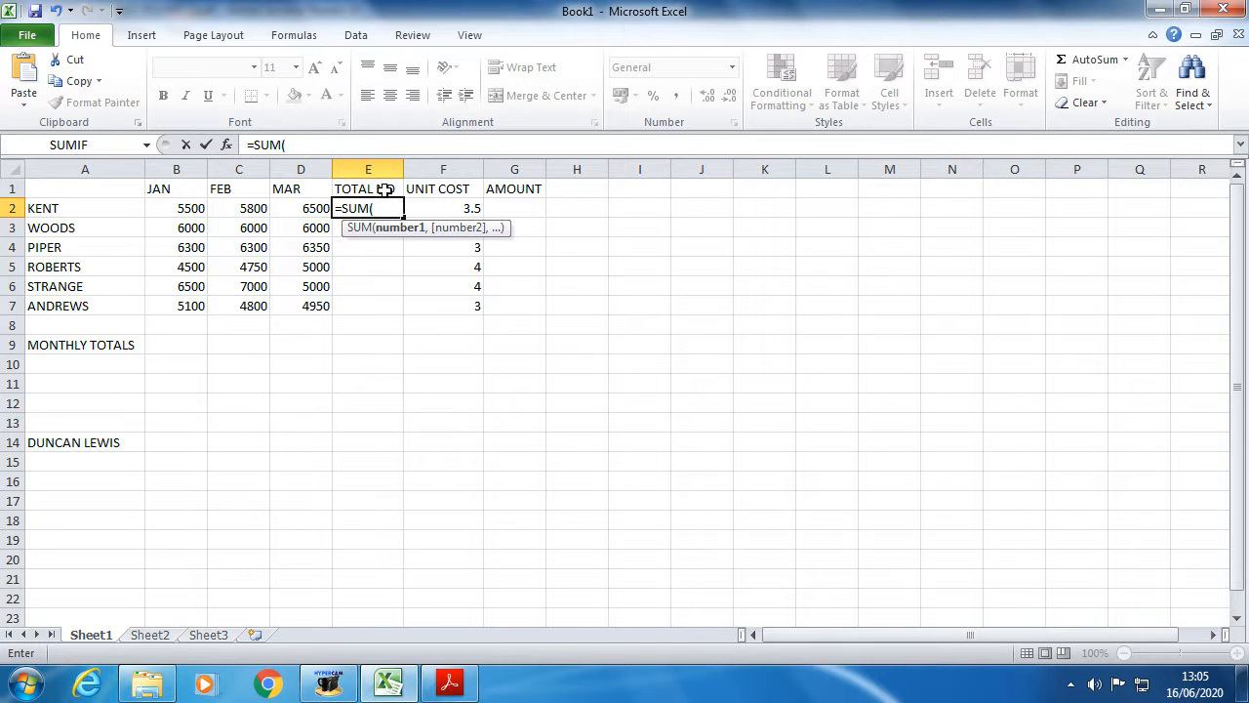
type("B")
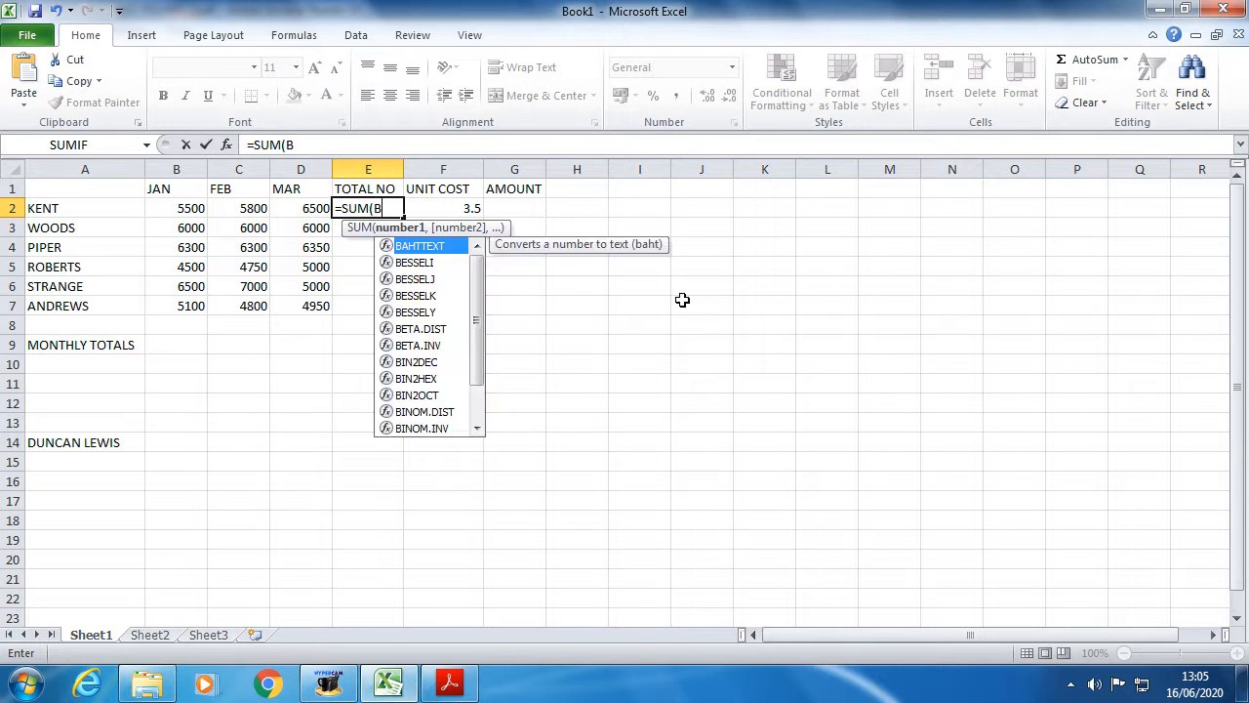
type("2:D2")
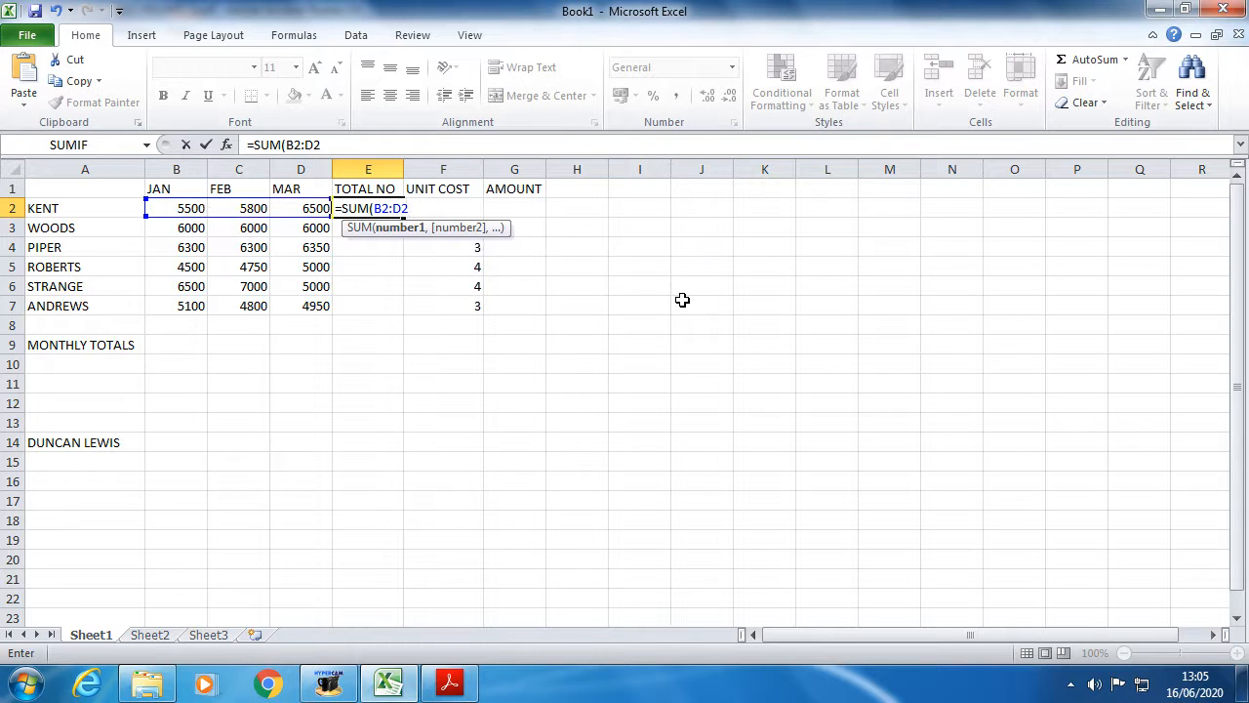
key("Return")
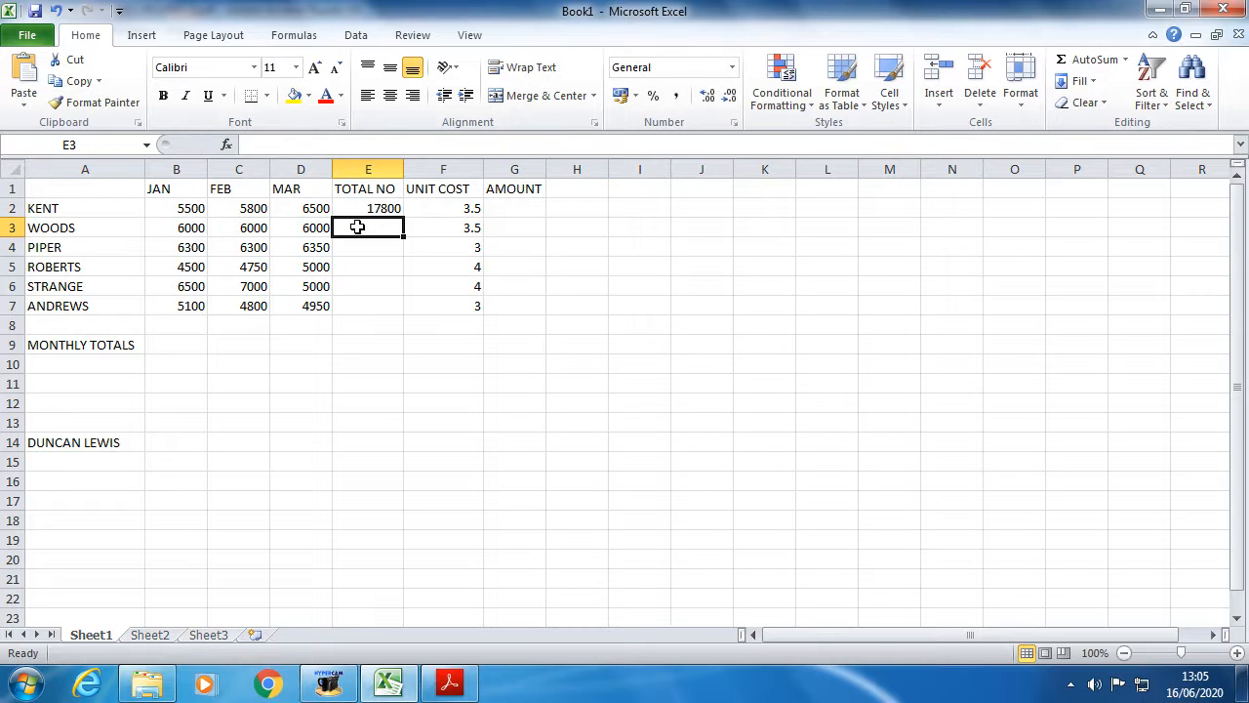
- Retype WOODS's total in E3 as =SUM(B3:D3), fixing the mistyped function name
type("=")
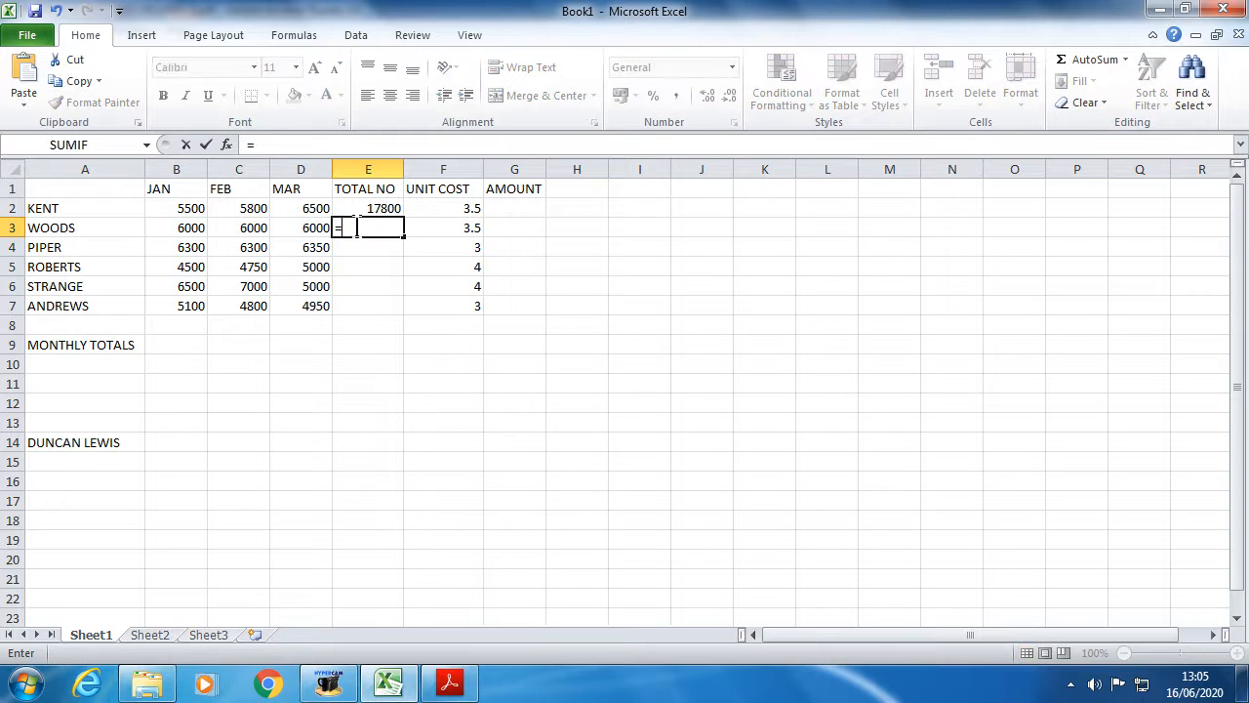
type("DUM")
key("BackSpace")
key("BackSpace")
type("SUM")
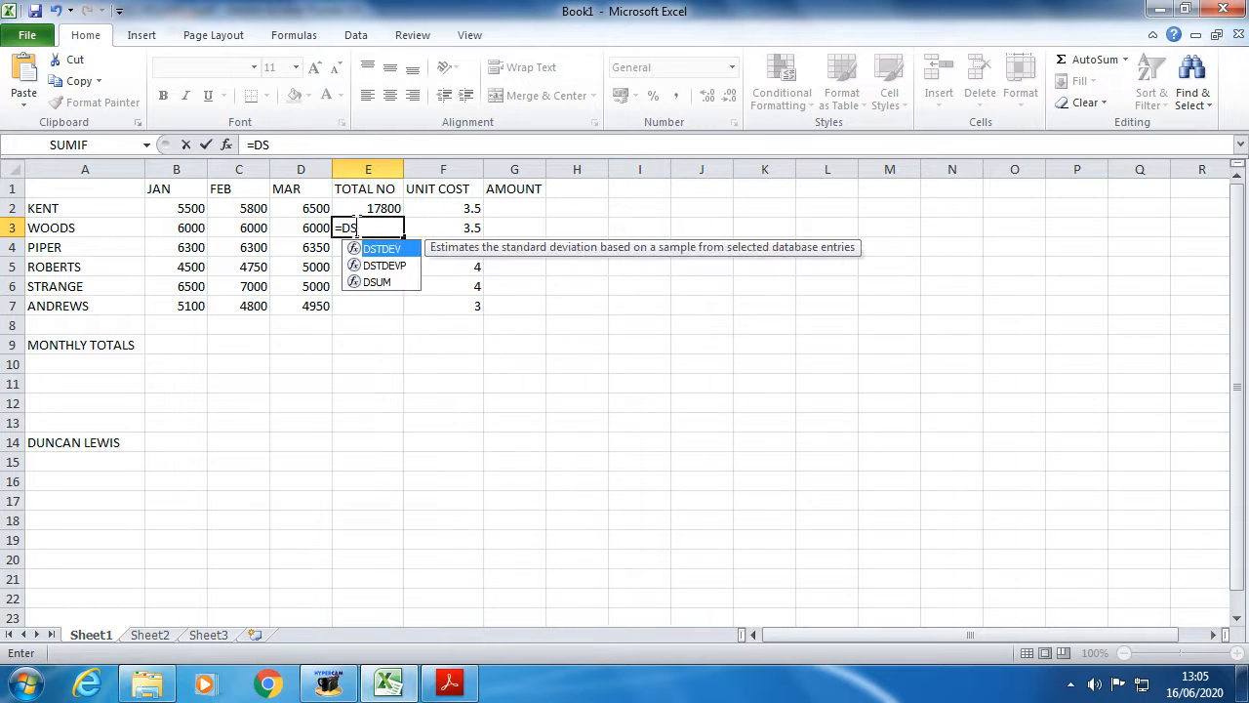
key("BackSpace")
key("BackSpace")
key("BackSpace")
key("BackSpace")
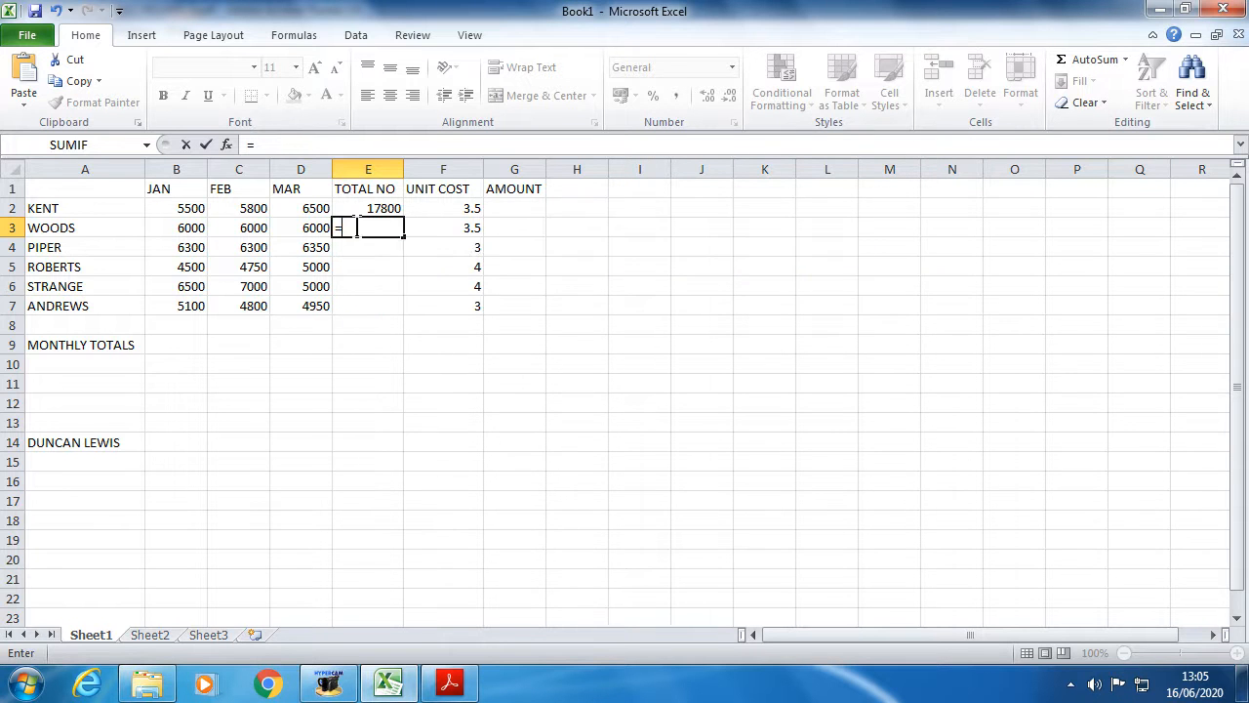
type("SUM")
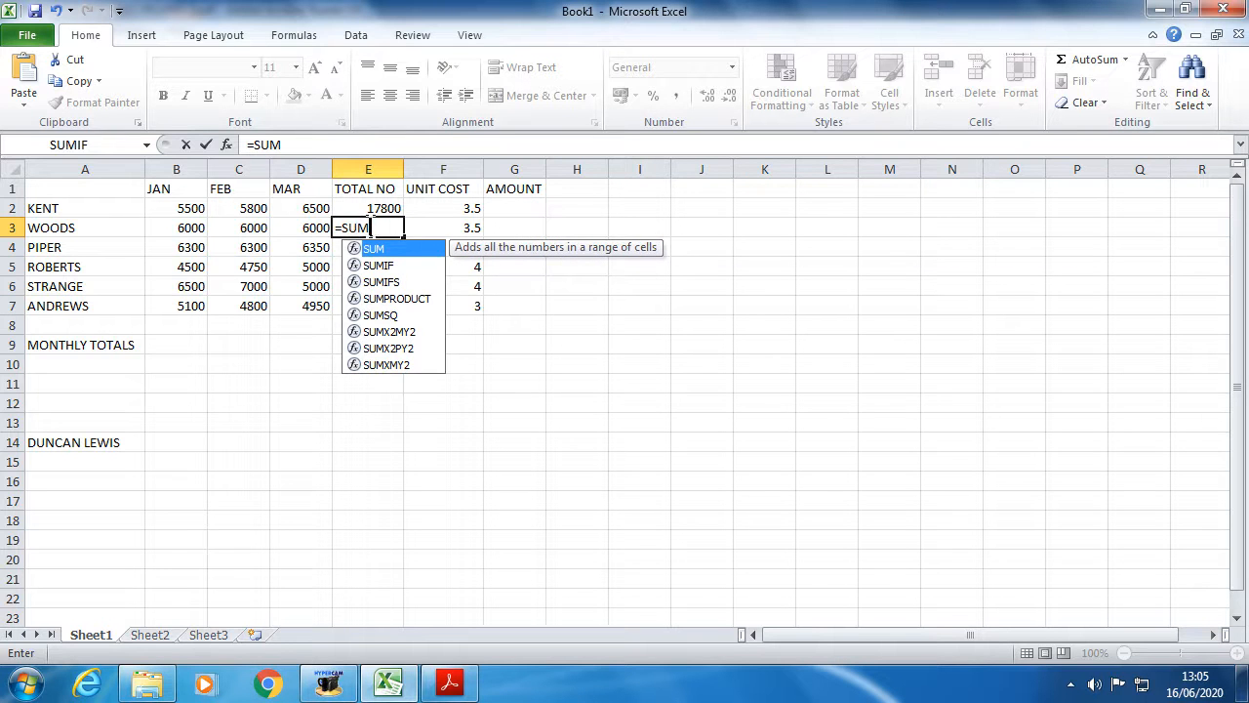
type("(")
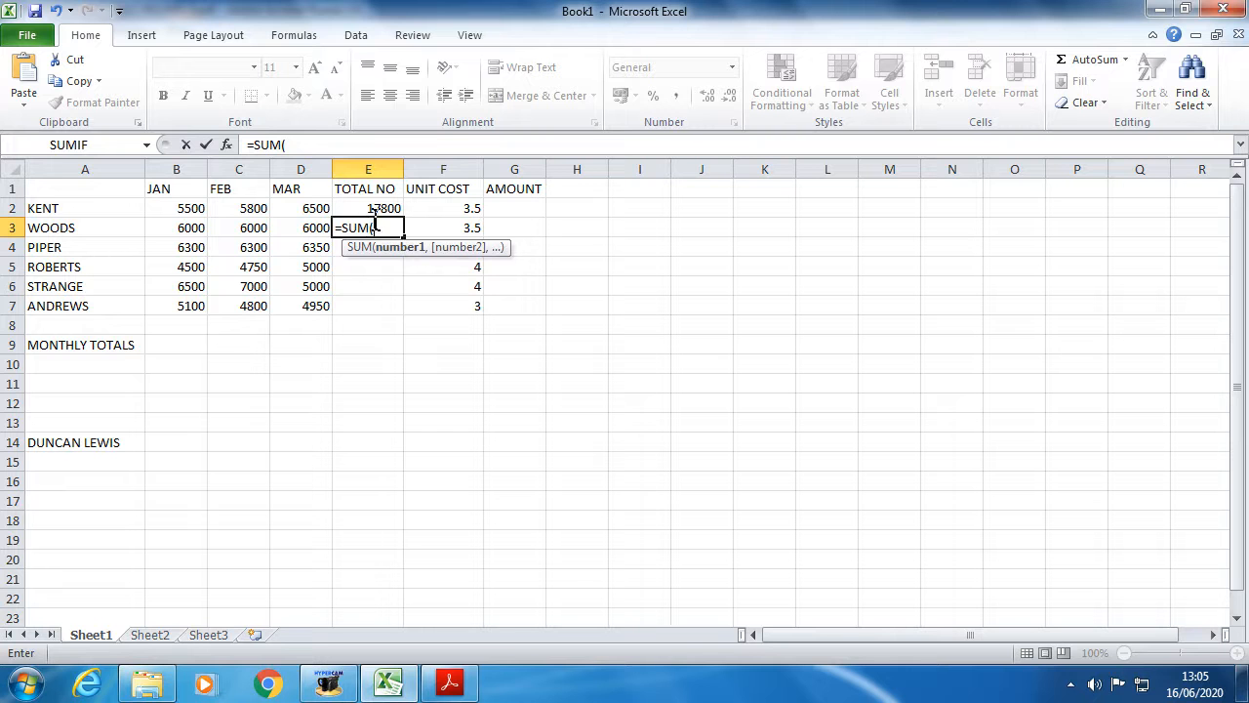
left_click_drag(181, 224, 293, 226)
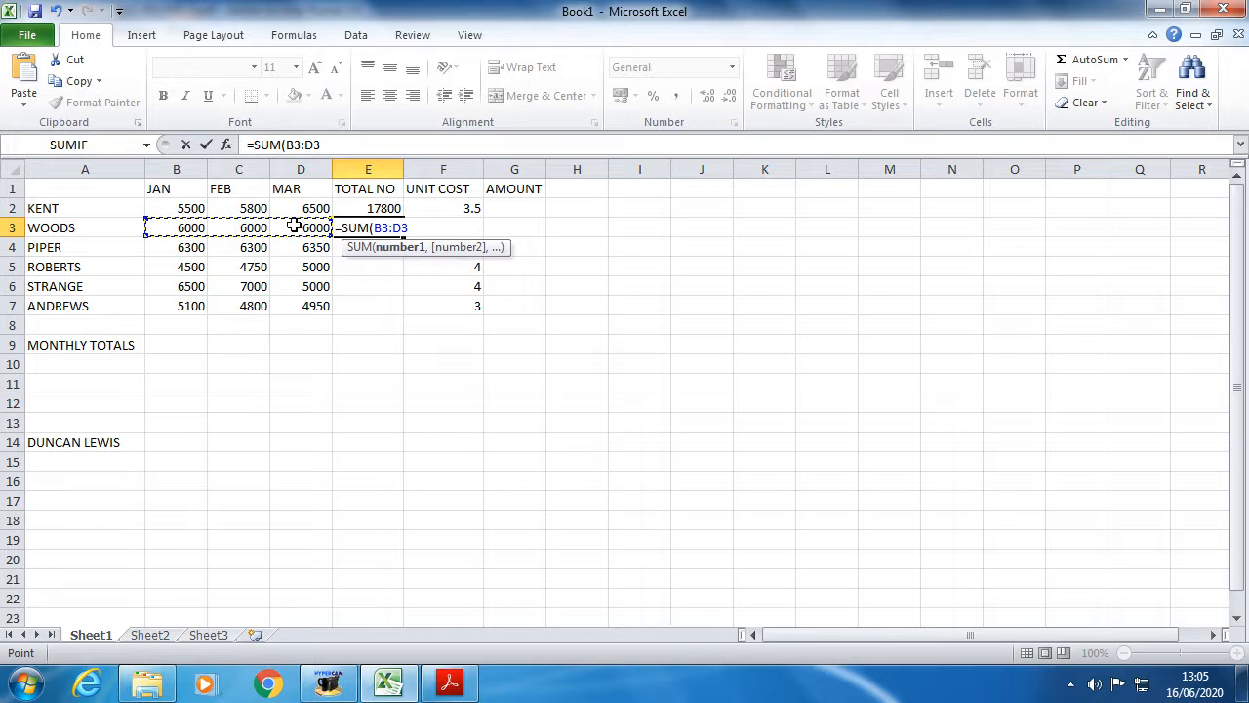
type(")")
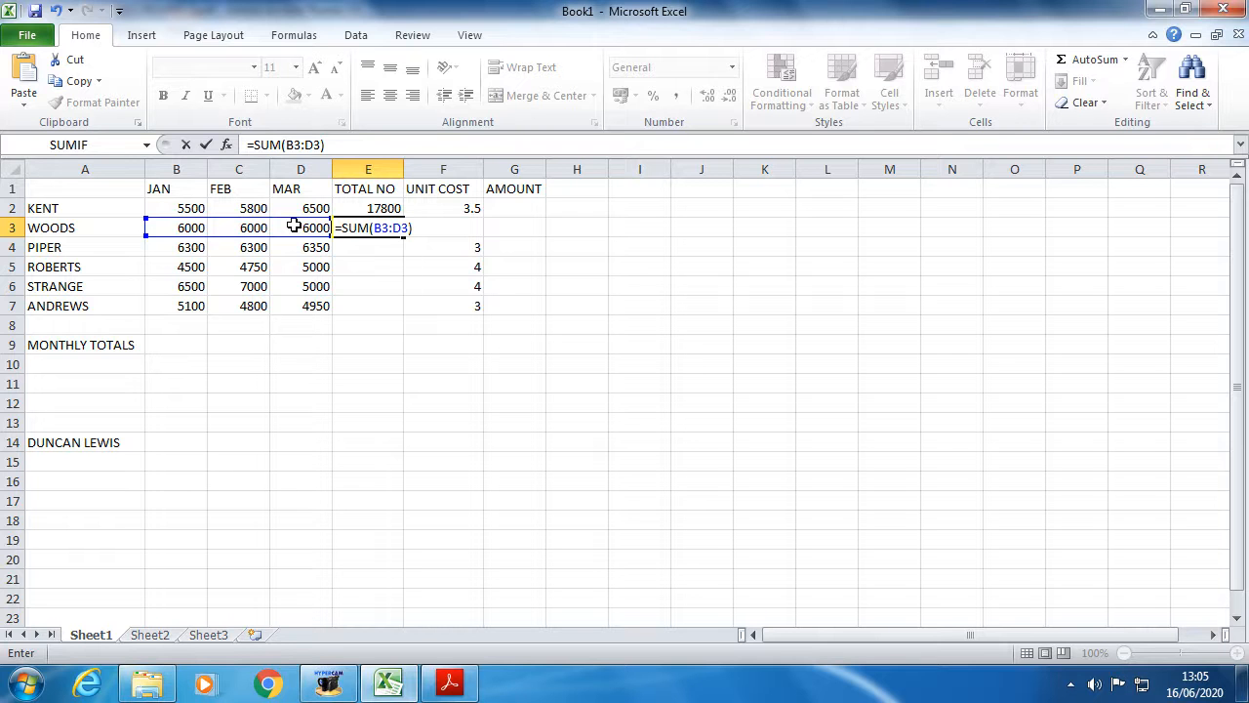
key("Return")
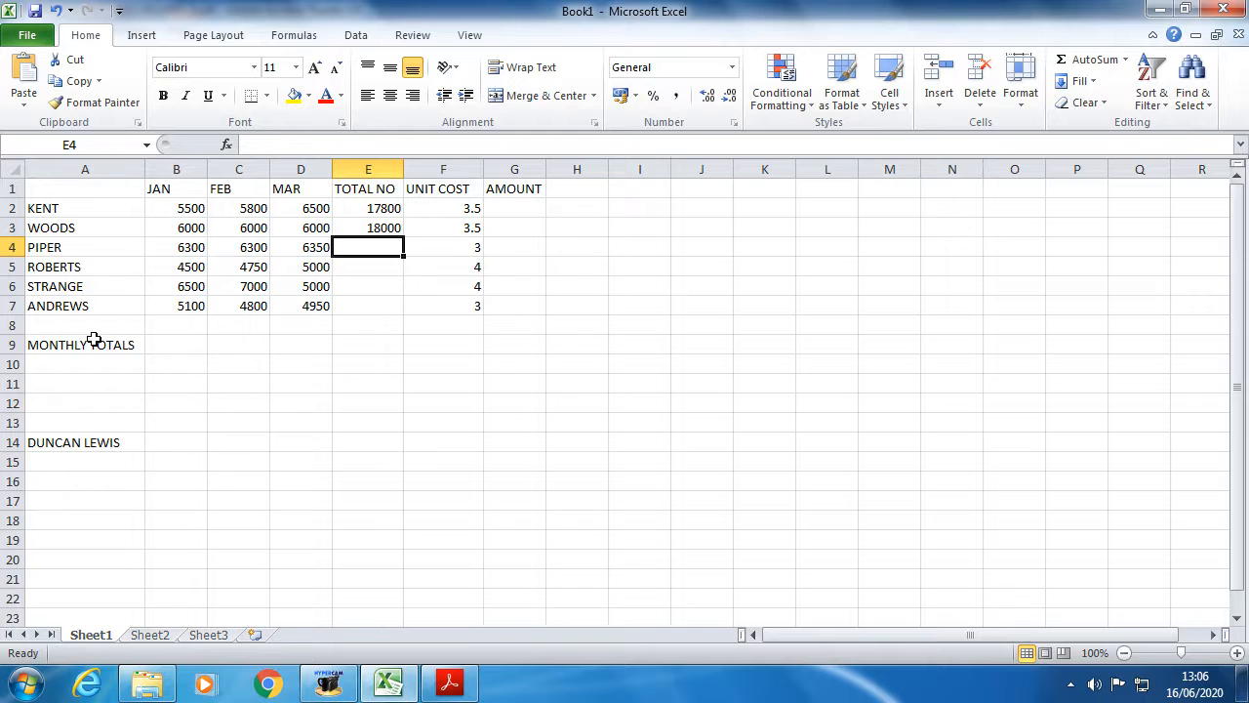
- Point out the JAN, FEB and MAR column headings
scroll(94, 339, "down", 7)
scroll(93, 339, "up", 7)
left_click(169, 192)
left_click(224, 195)
left_click(285, 189)
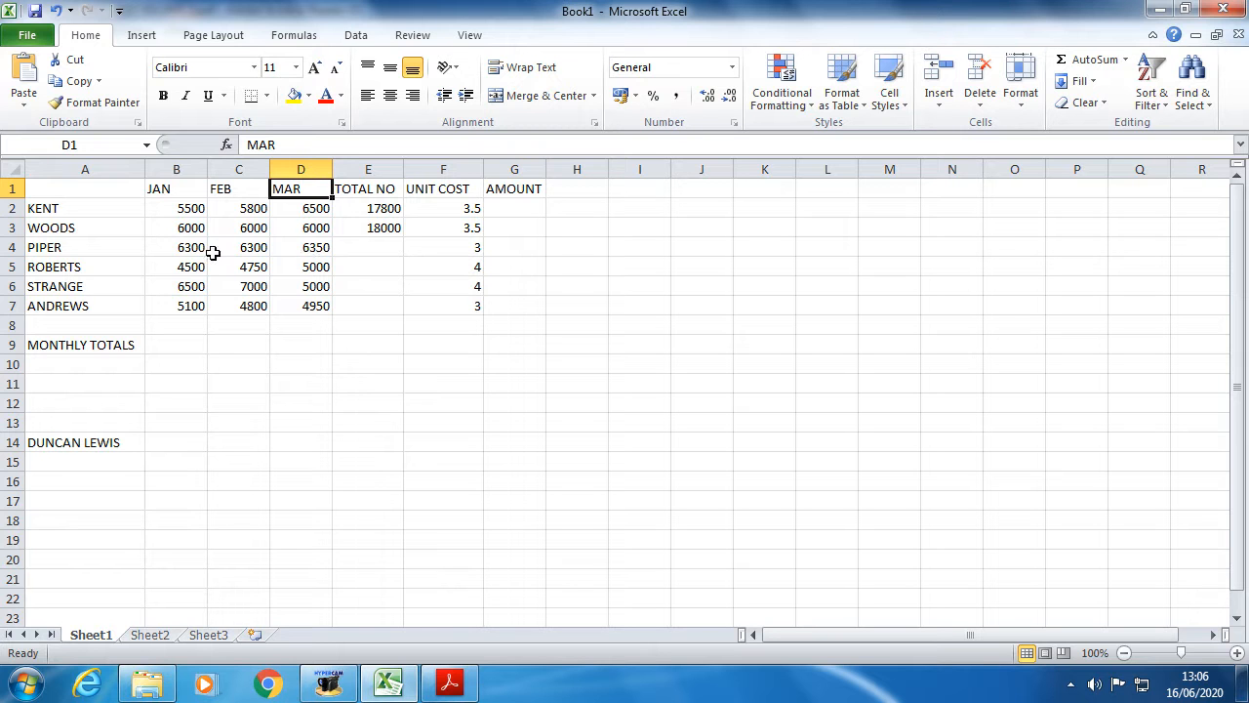
- Delete WOODS's total from E3, leaving only KENT's 17800
left_click(384, 229)
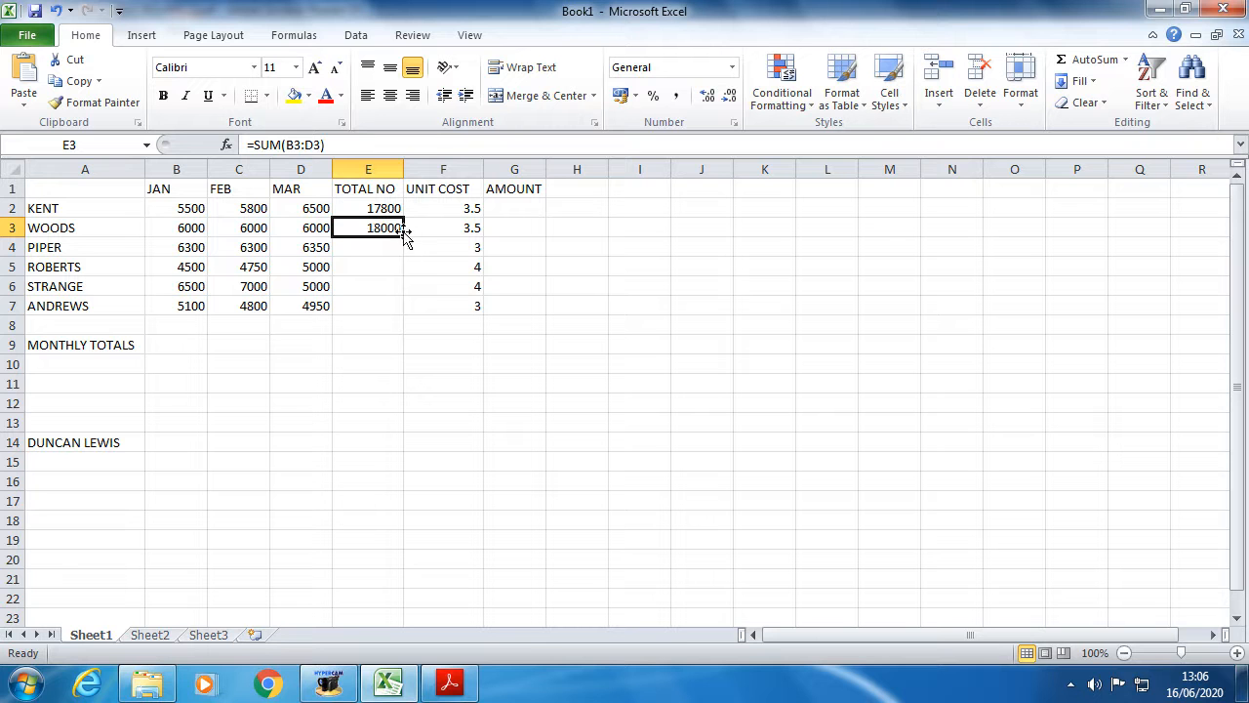
key("Delete")
left_click(381, 302)
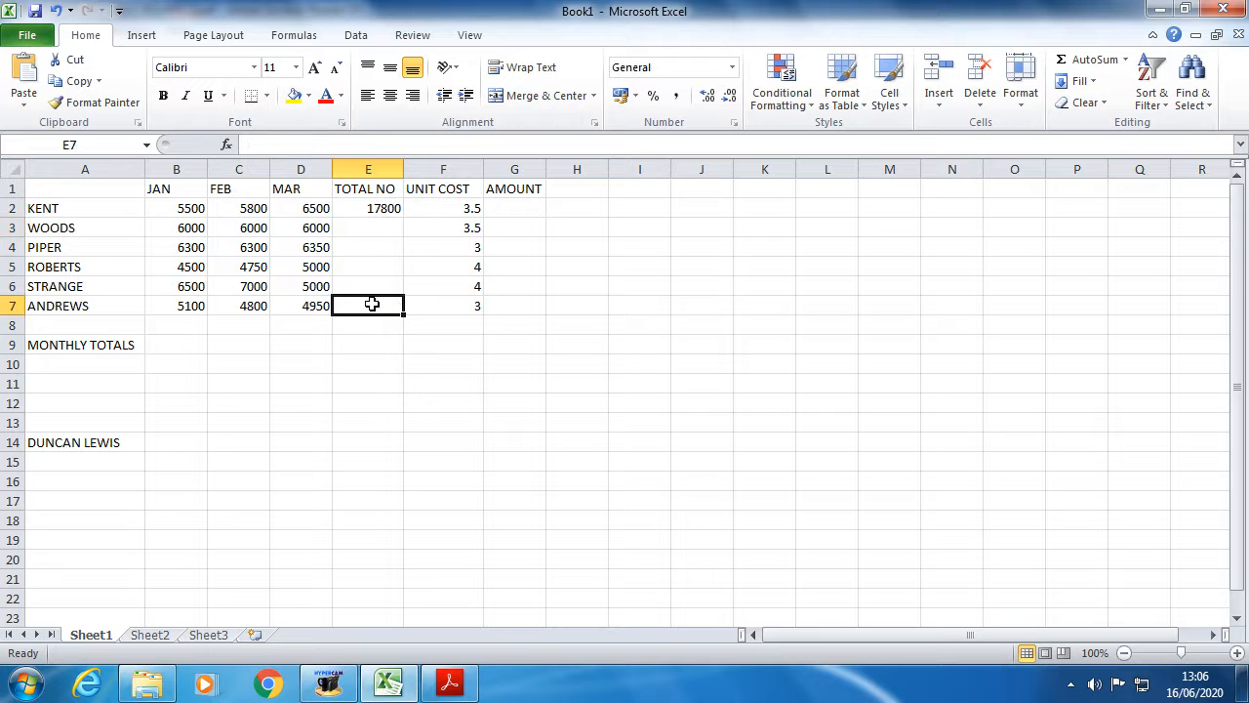
left_click(375, 208)
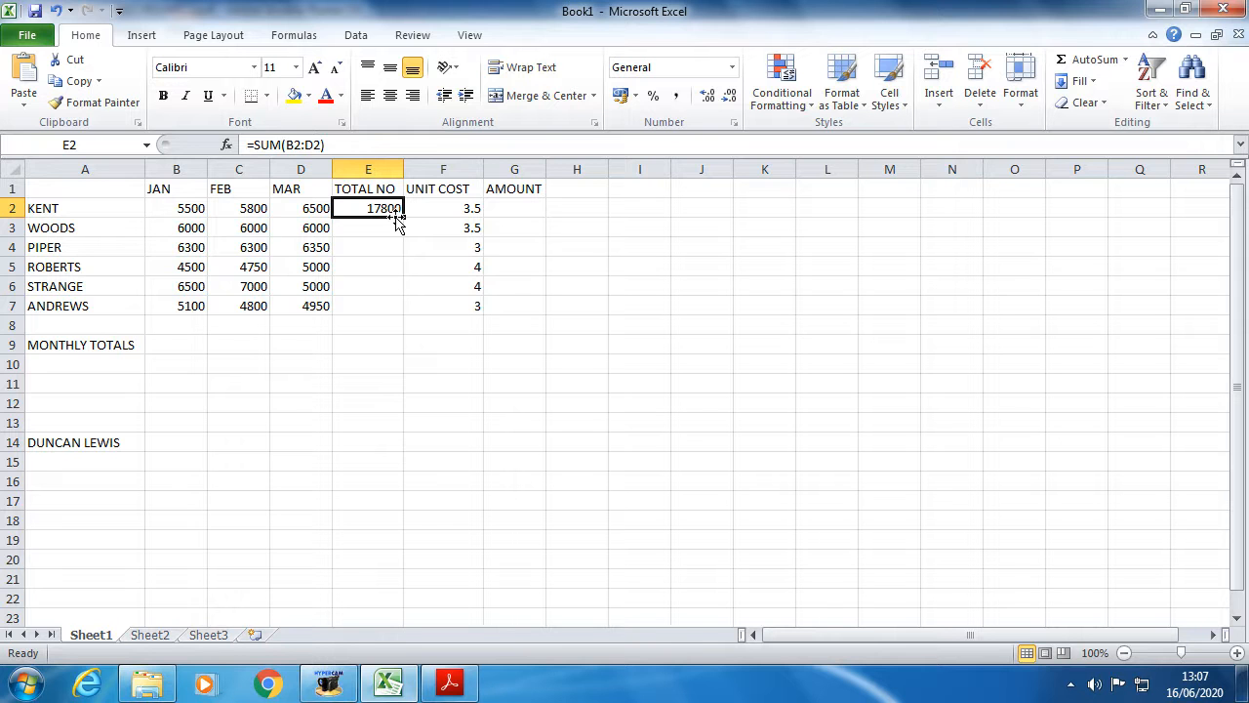
- Fill KENT's SUM formula down the TOTAL NO column and check the copied totals
left_click_drag(400, 216, 403, 337)
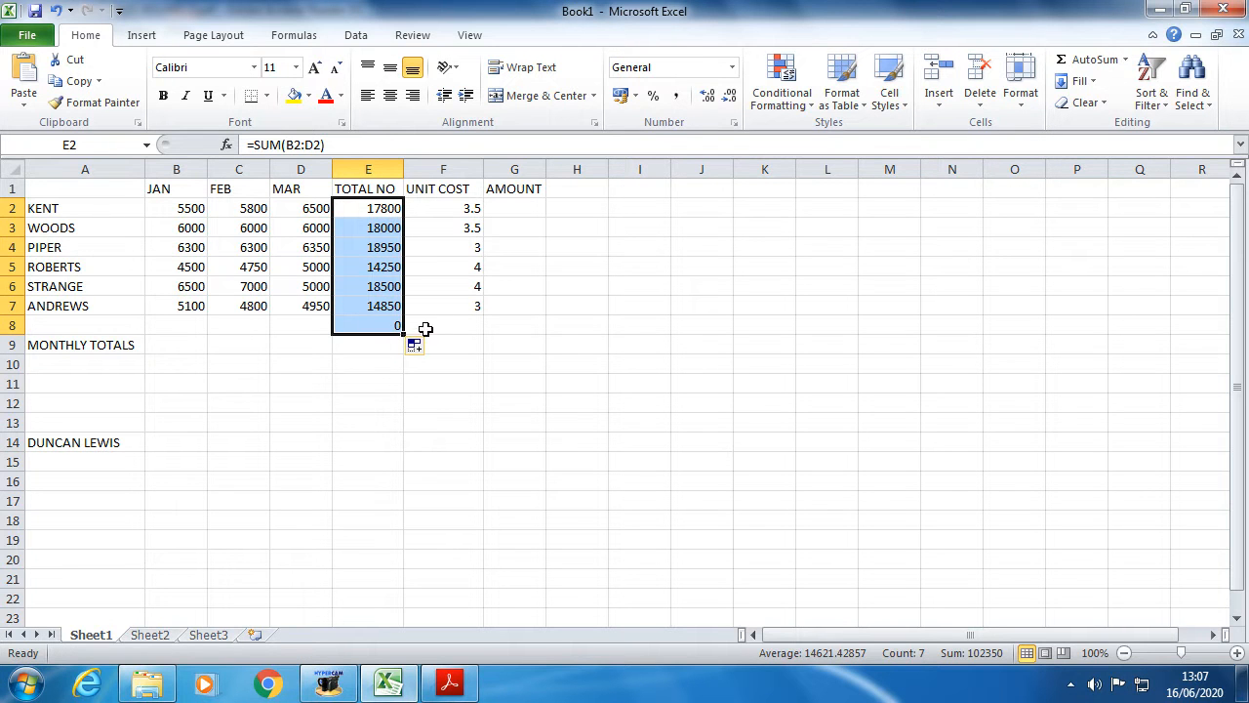
left_click(432, 321)
left_click(377, 227)
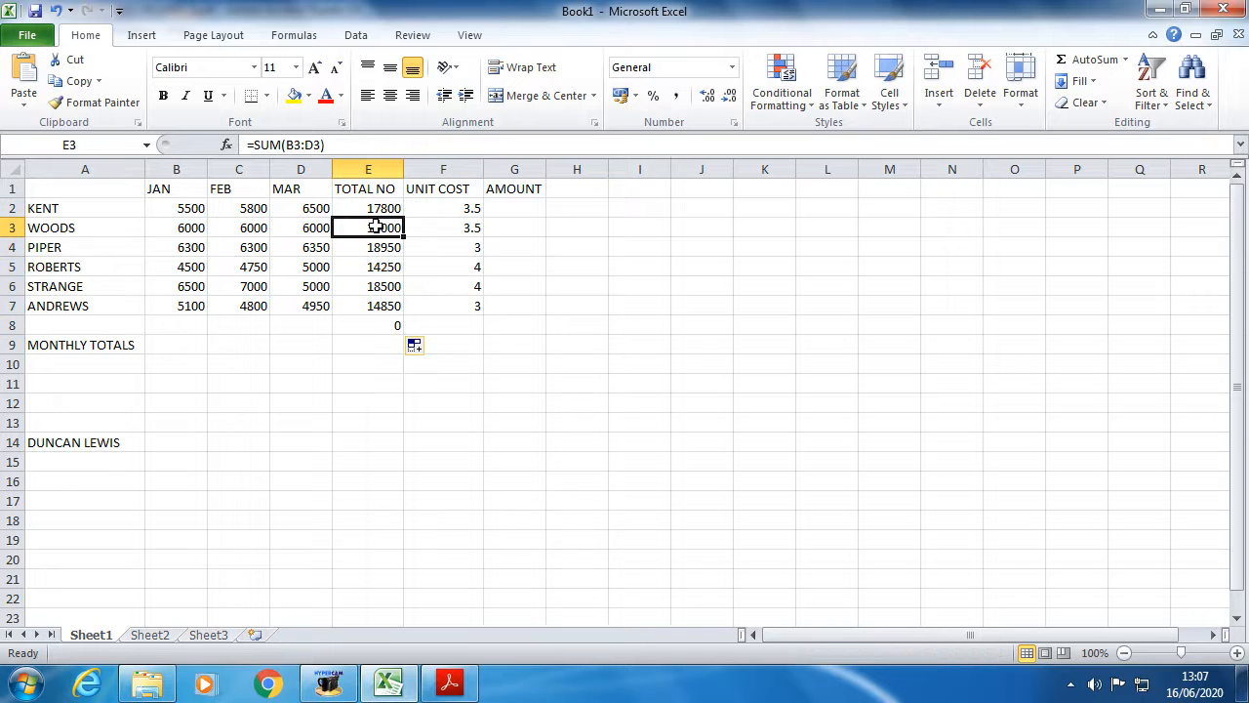
left_click(383, 246)
left_click(382, 265)
left_click(380, 285)
left_click(377, 304)
left_click(362, 362)
left_click(373, 306)
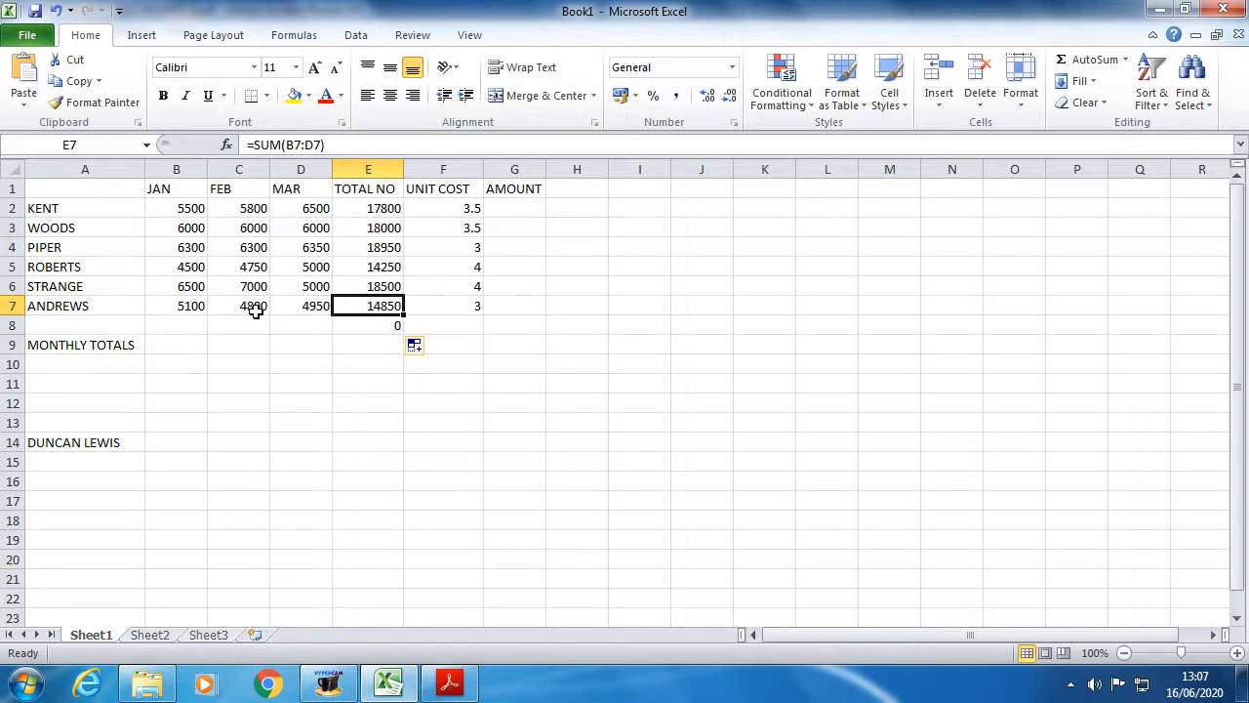
- Confirm E7 sums B7:D7 and delete the stray 0 in E8
left_click(314, 145)
left_click_drag(303, 144, 286, 145)
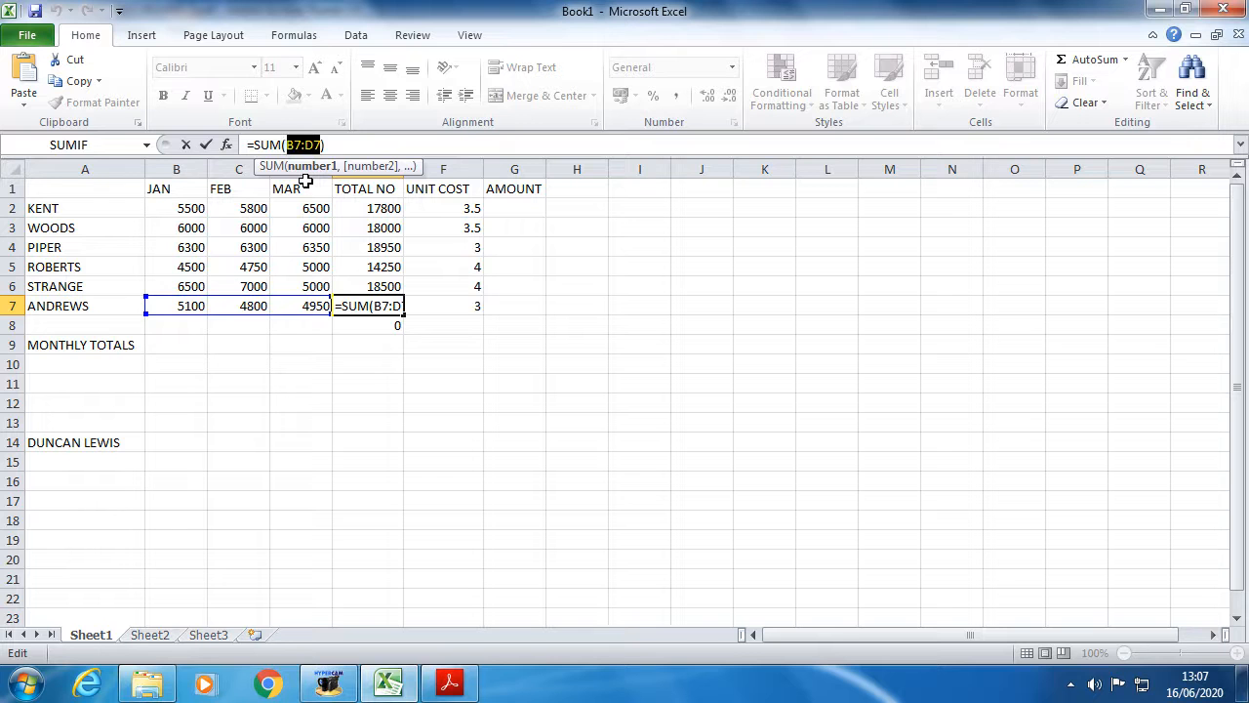
key("ctrl+Return")
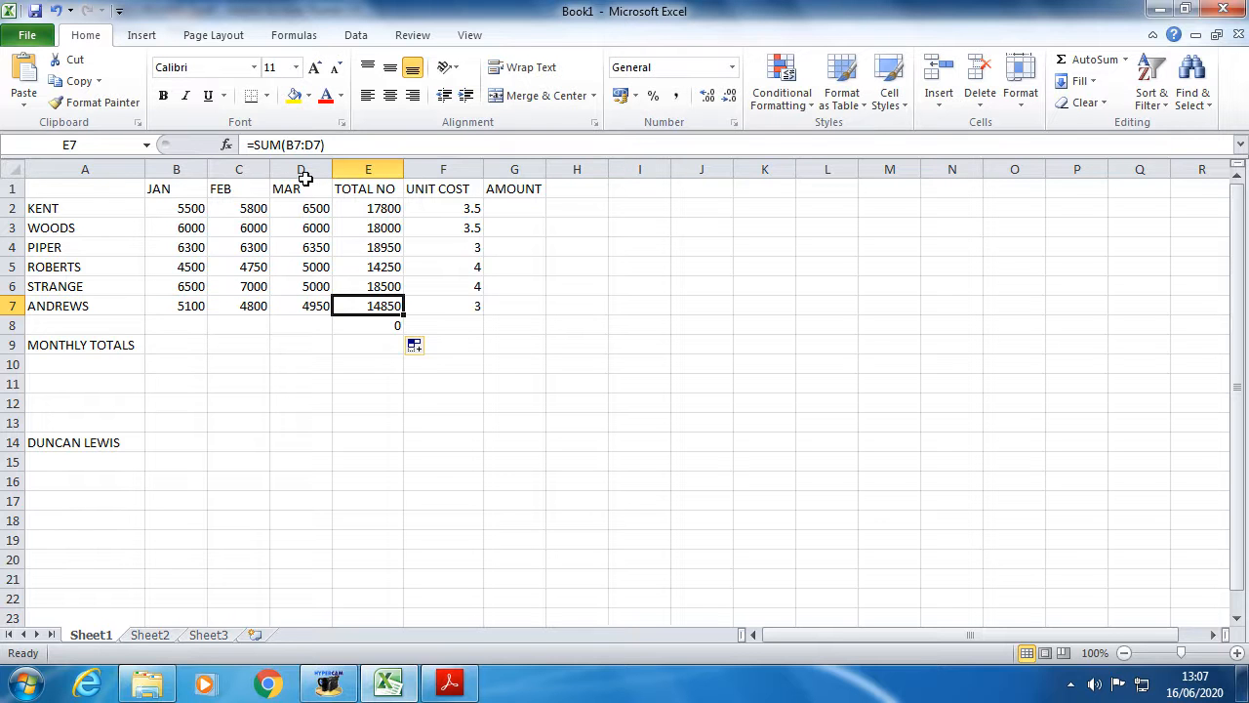
left_click(377, 329)
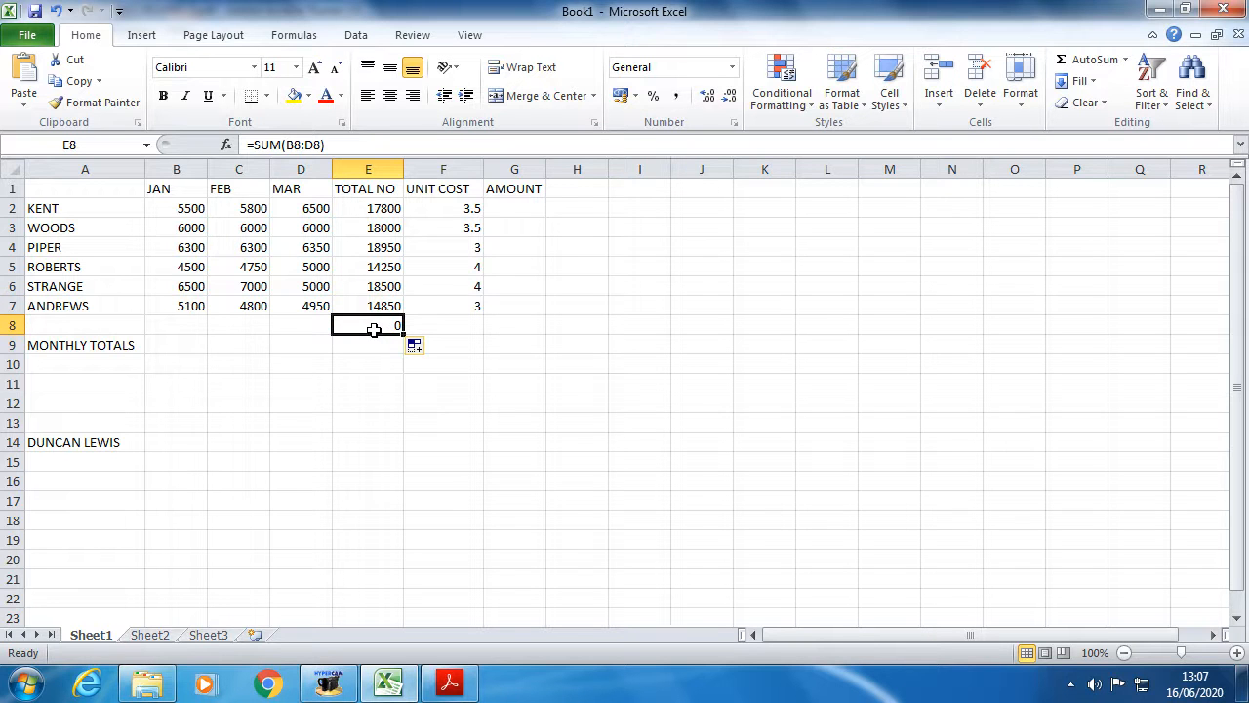
key("Delete")
left_click(362, 395)
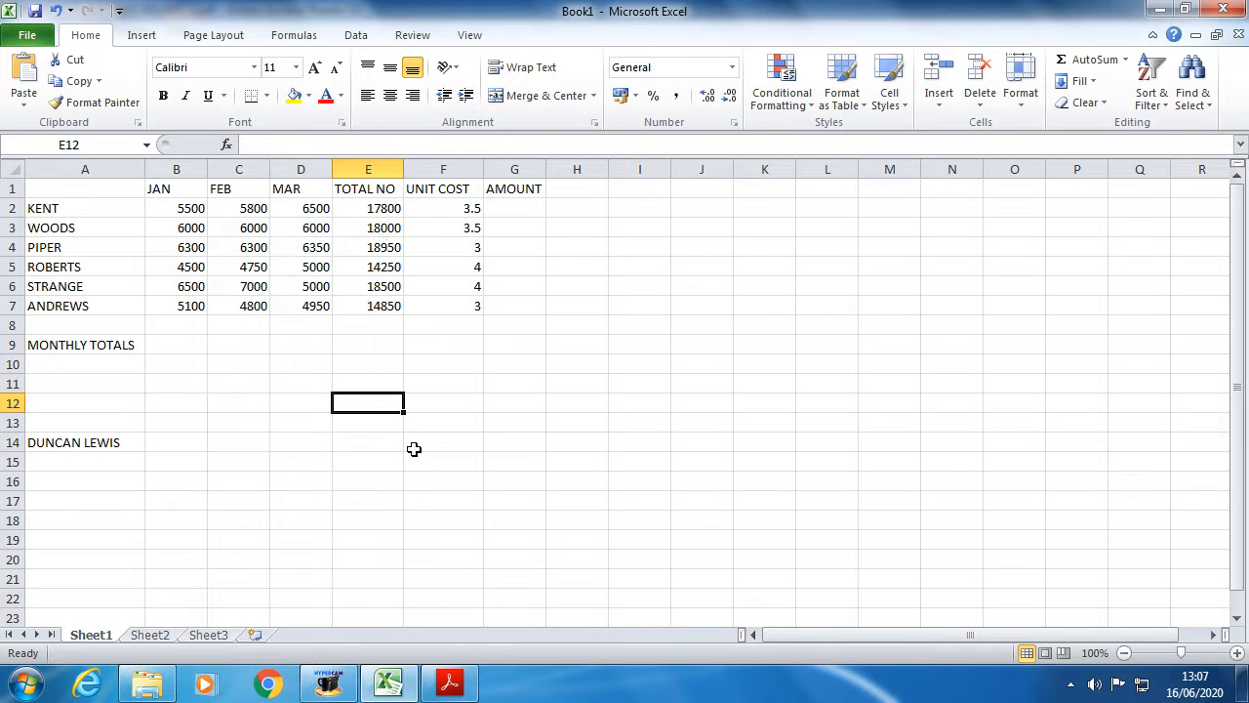
- Read the AMOUNT instruction in the PDF and select G2 in the spreadsheet
left_click(448, 685)
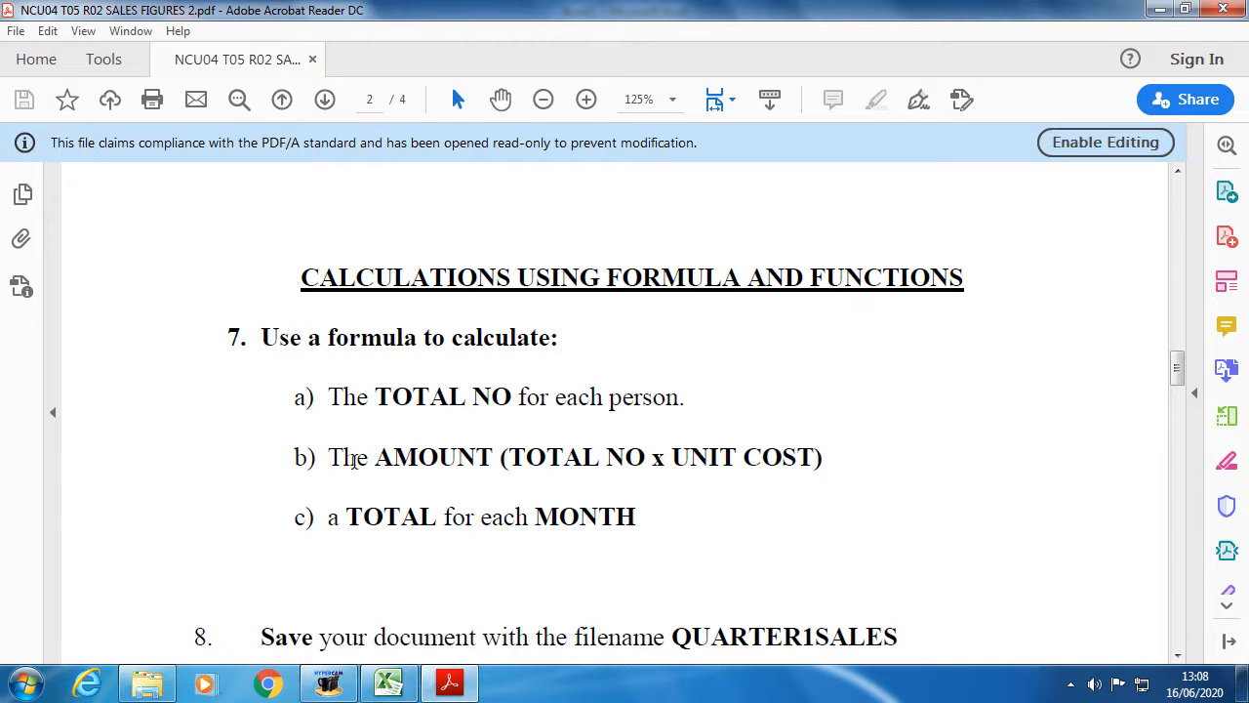
left_click_drag(312, 459, 847, 463)
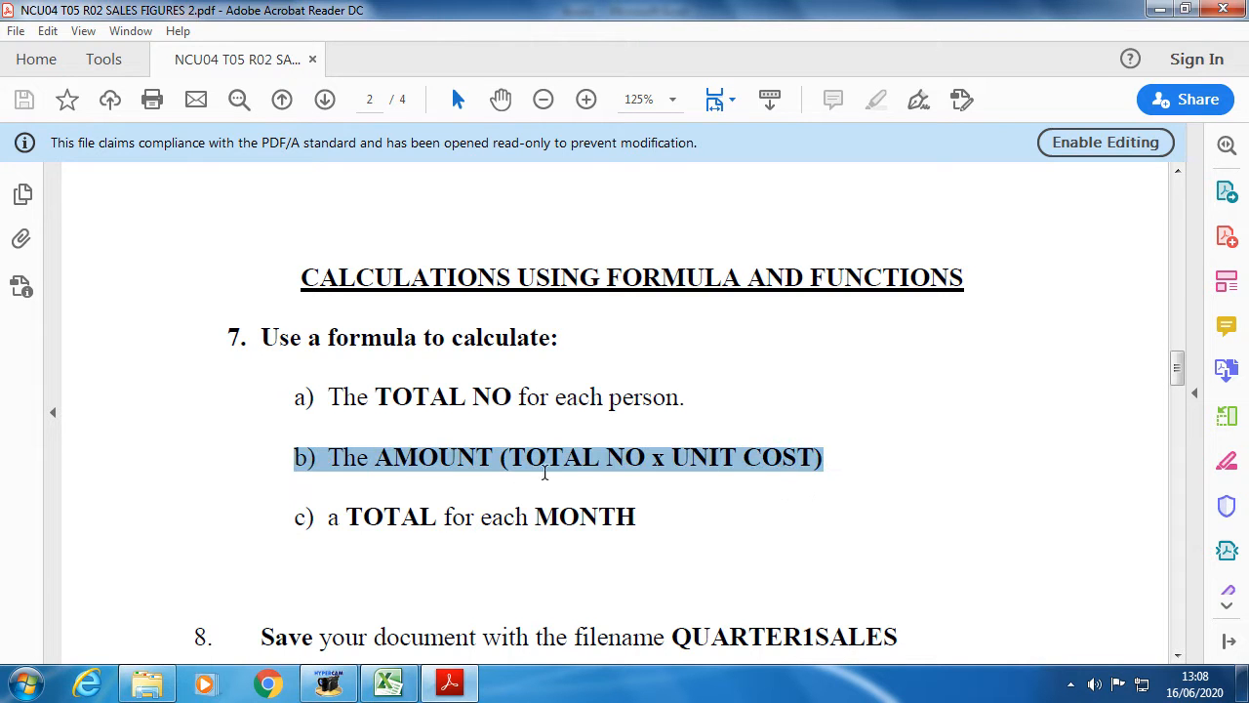
left_click_drag(376, 459, 502, 463)
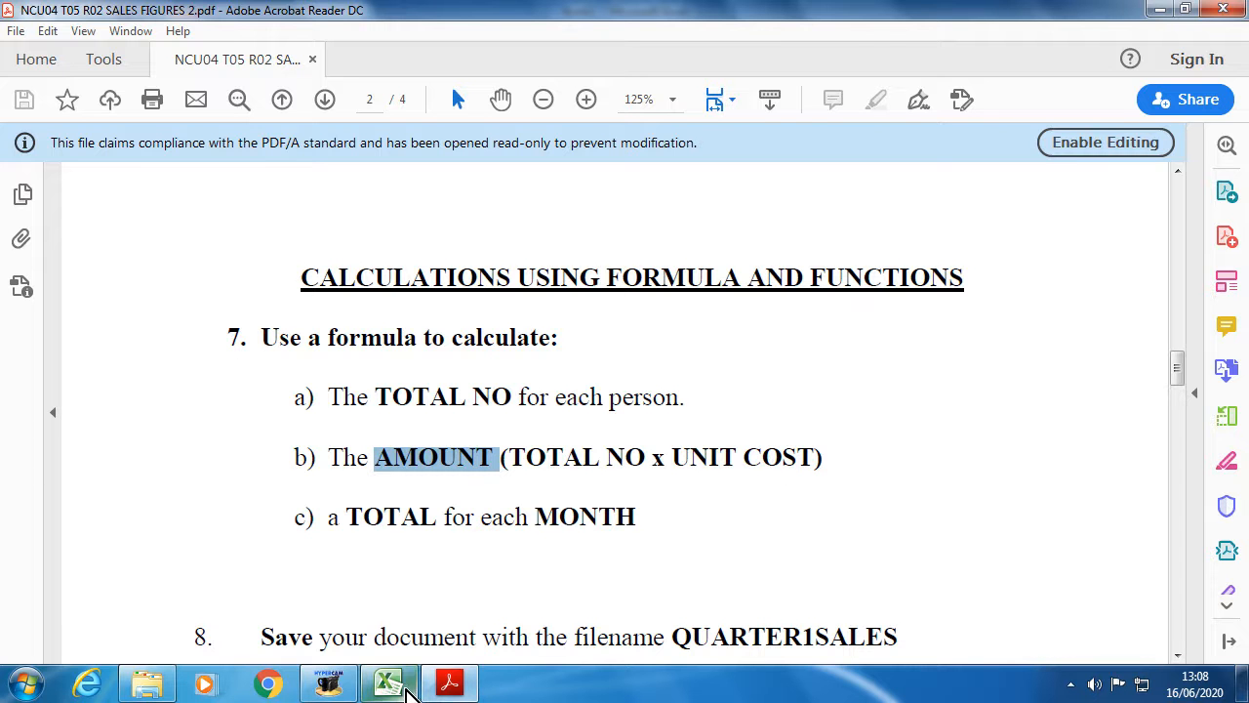
left_click(403, 687)
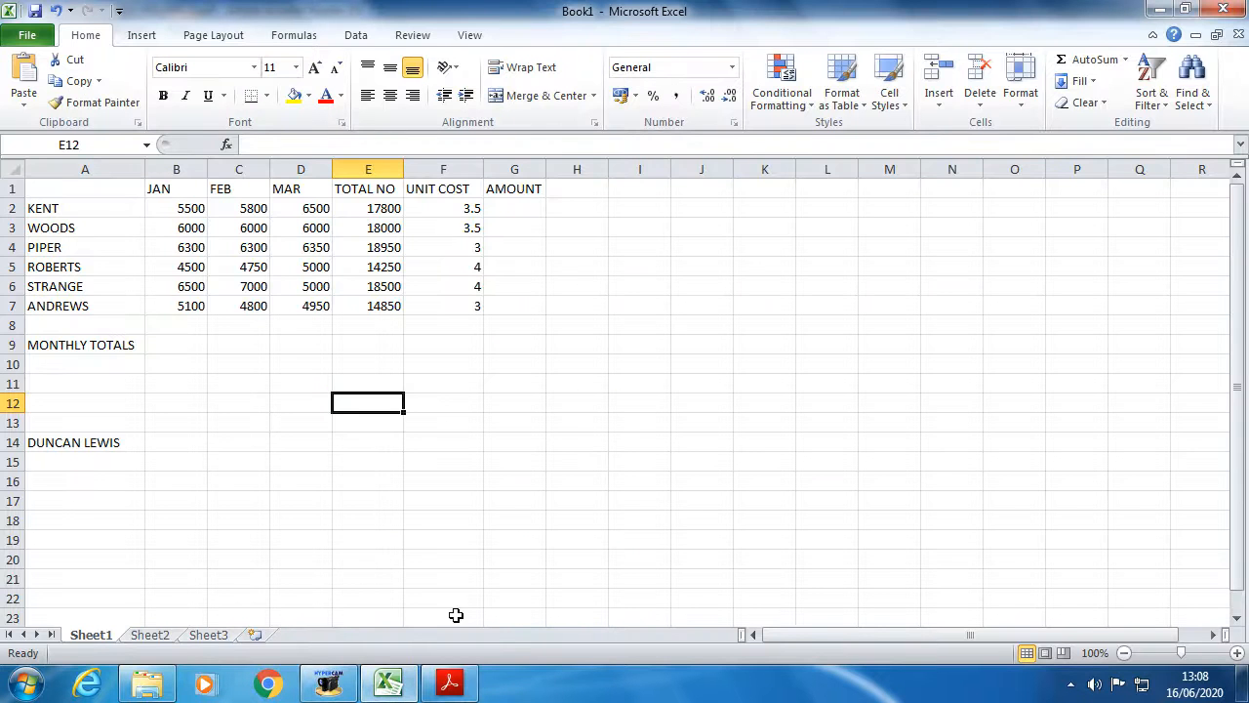
left_click(449, 686)
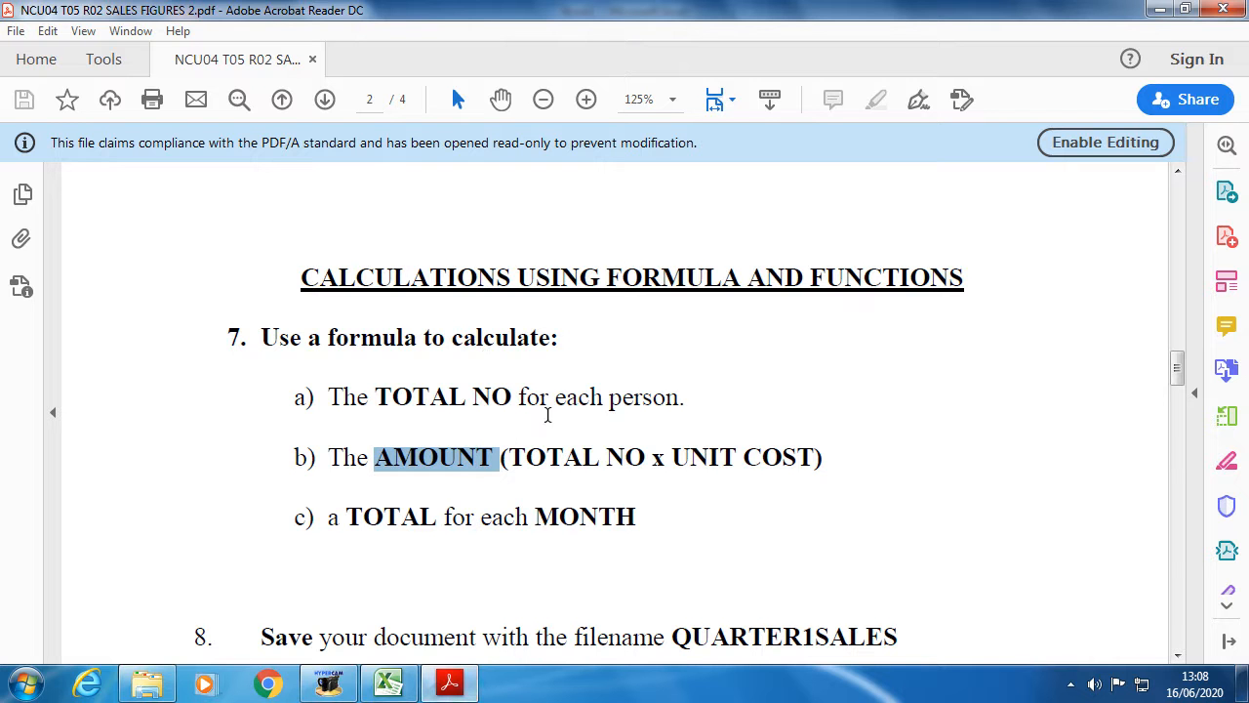
left_click(391, 681)
left_click(515, 209)
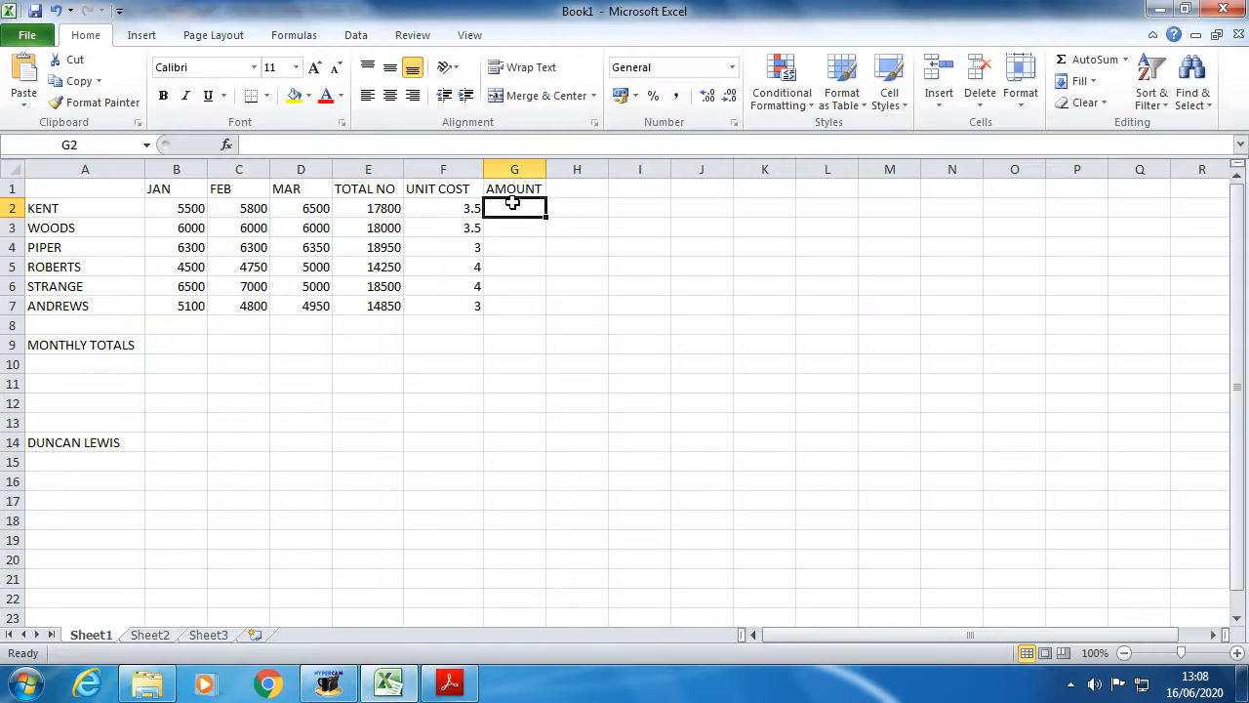
- Review the TOTAL NO x UNIT COST rule, then point out E2 and F2 and select G2
left_click(442, 695)
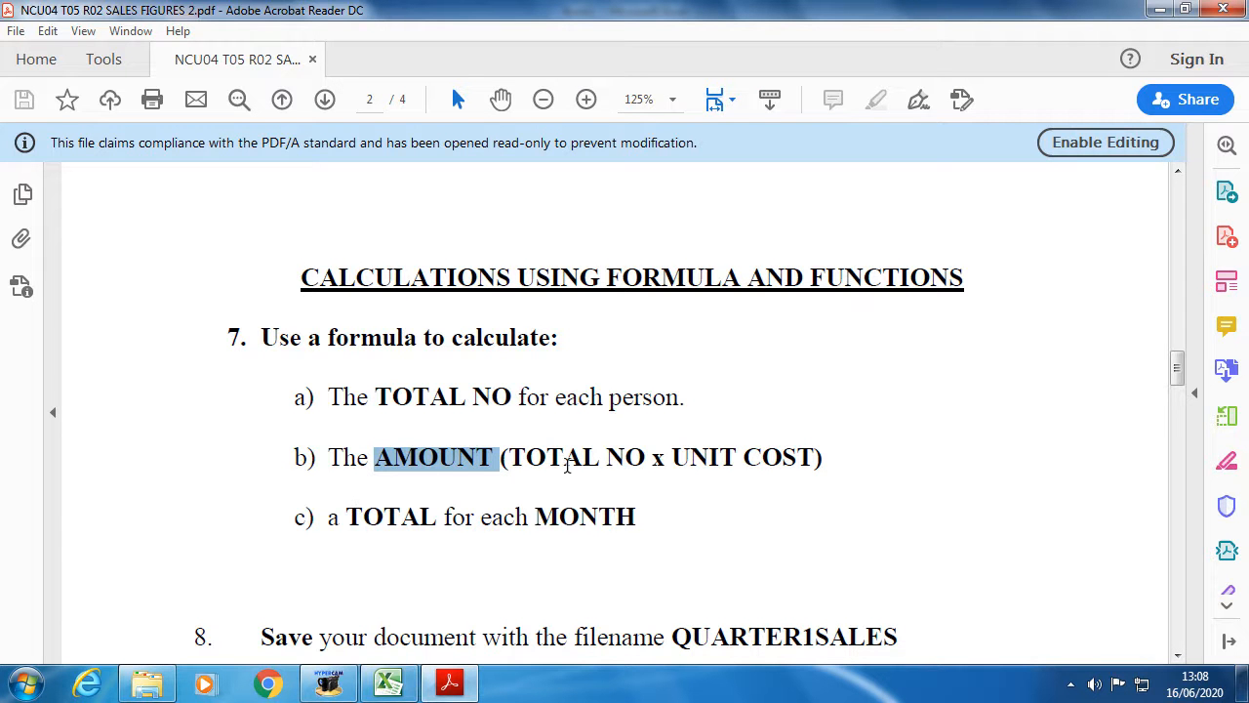
left_click_drag(503, 457, 810, 456)
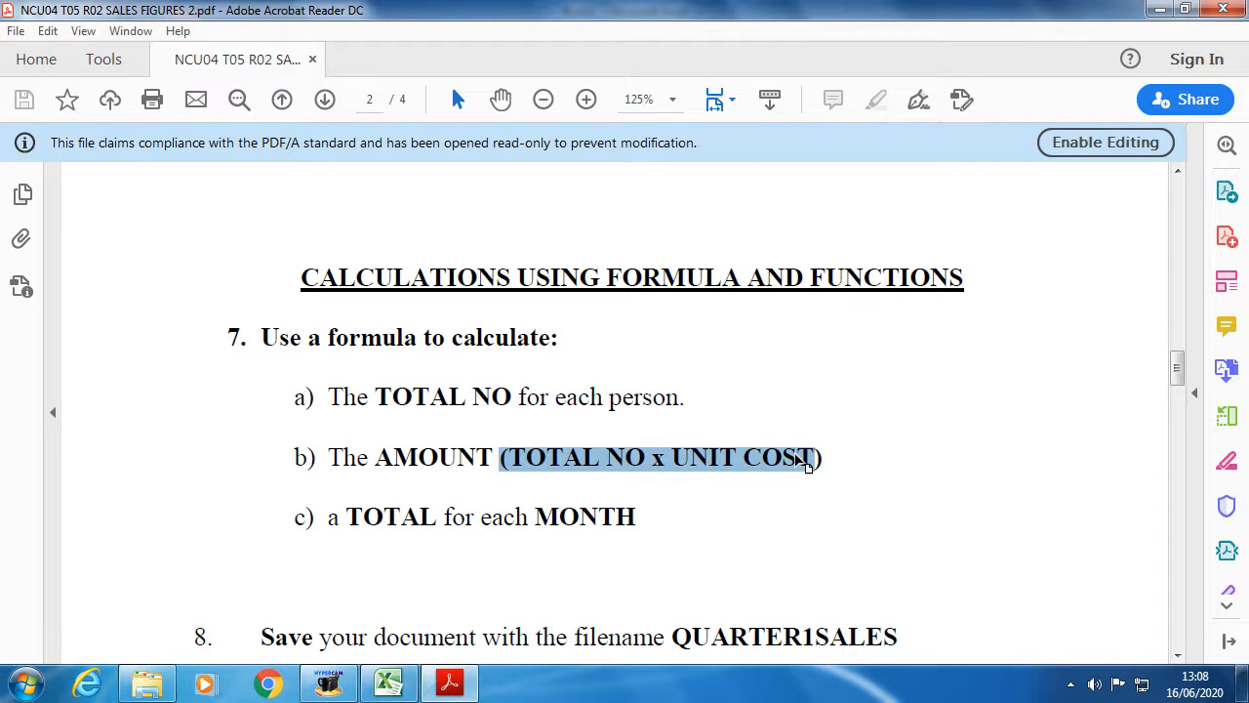
left_click(651, 467)
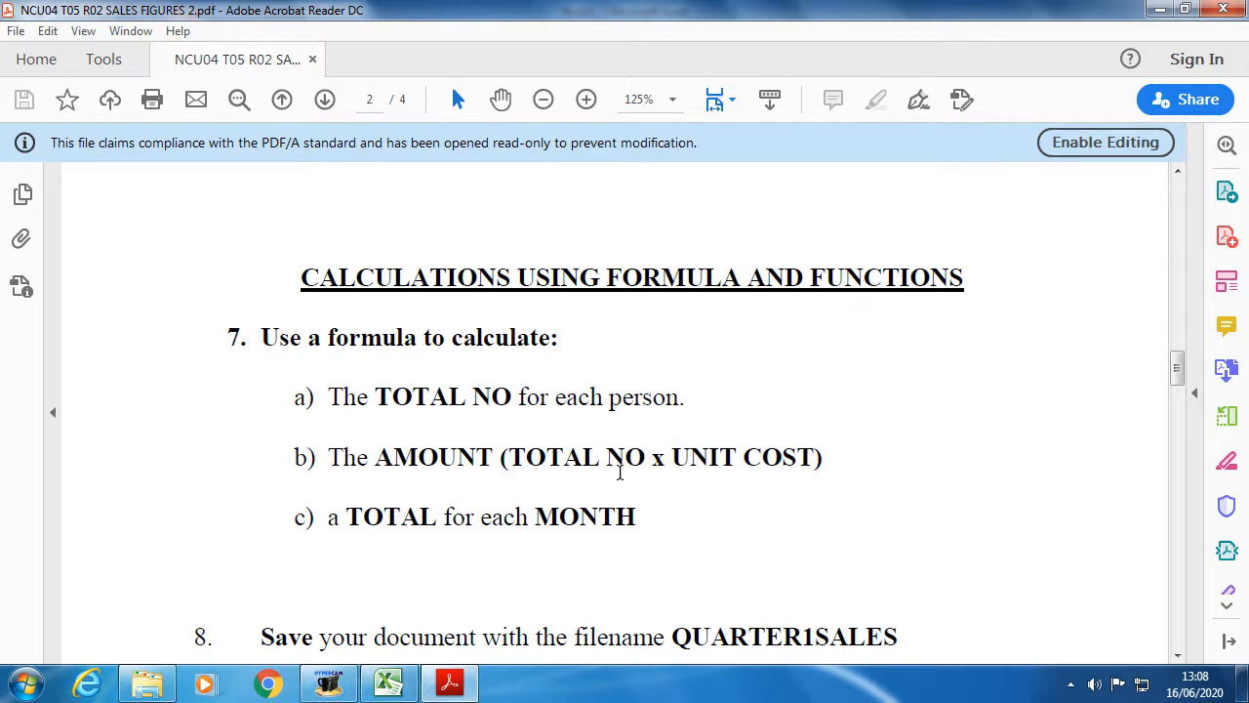
double_click(657, 459)
left_click(450, 682)
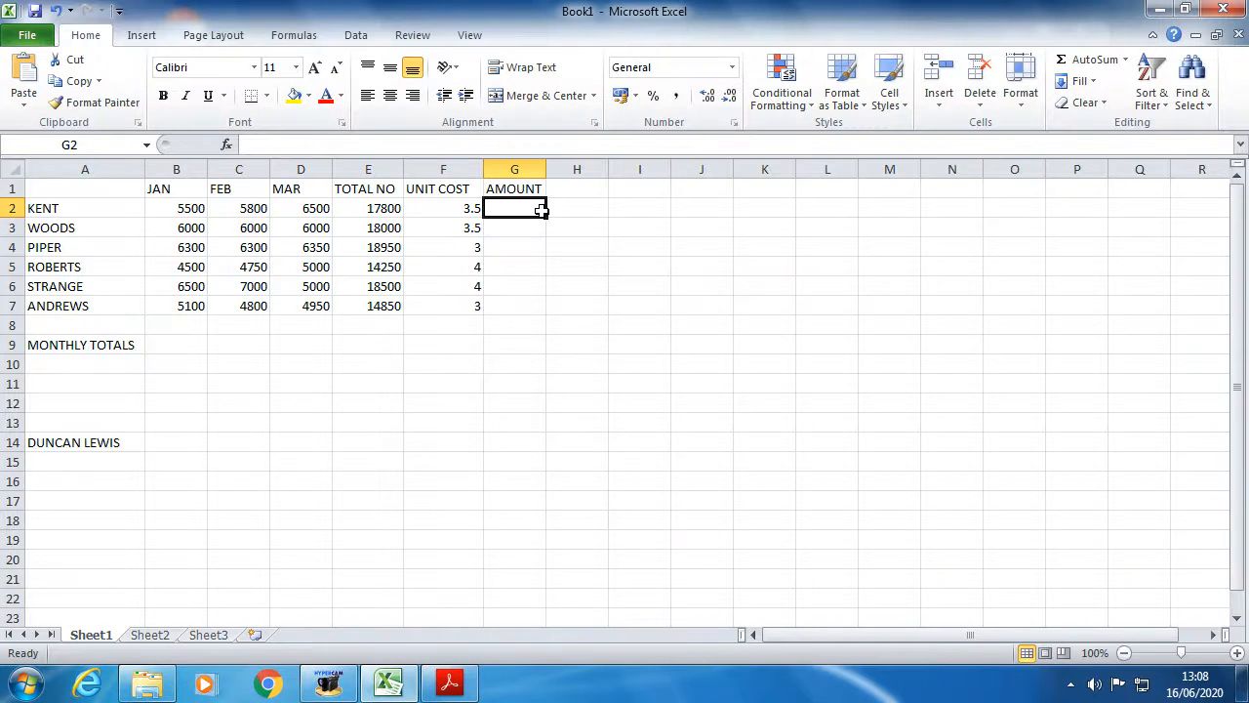
left_click(378, 208)
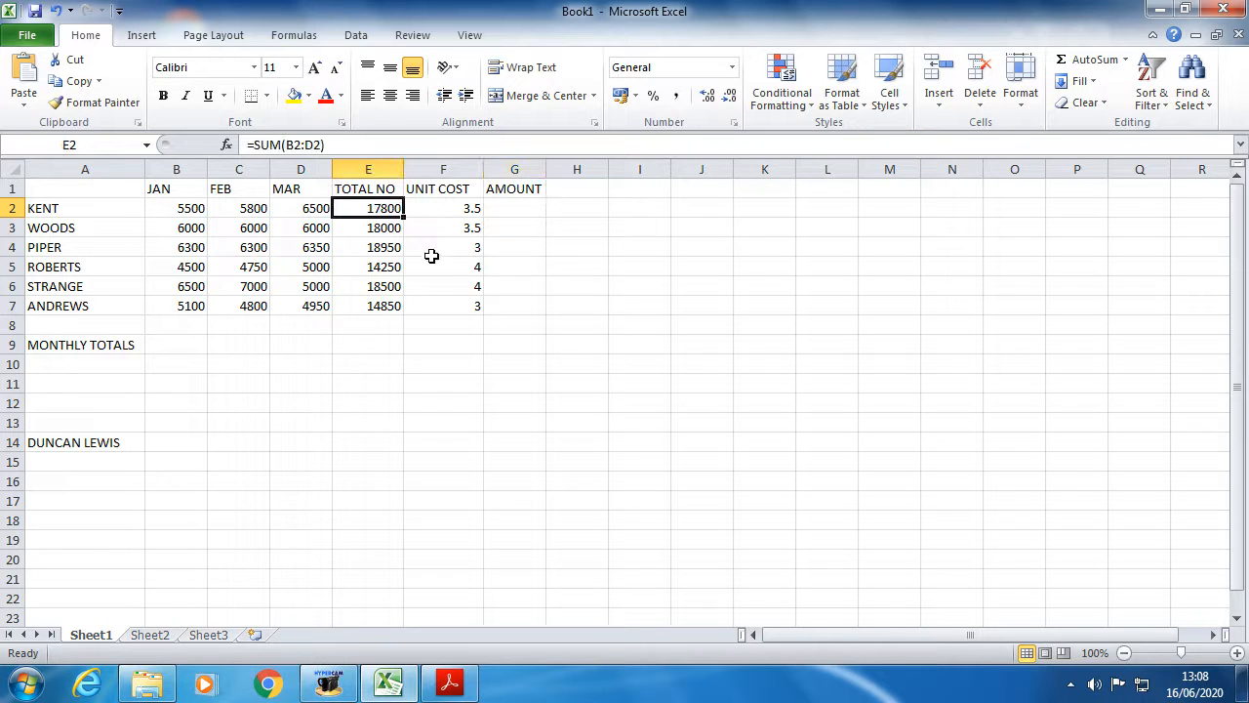
left_click(461, 205)
left_click(524, 209)
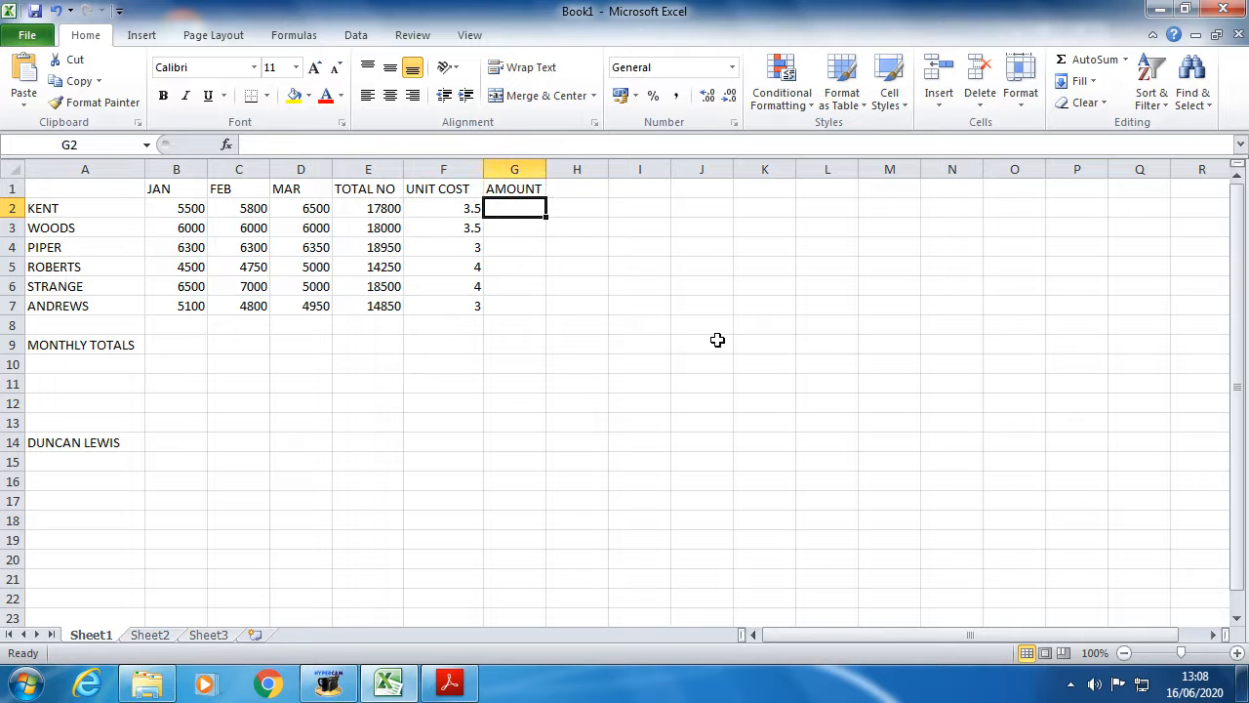
- Enter =E2*F2 in G2, giving KENT's amount of 62300
type("=")
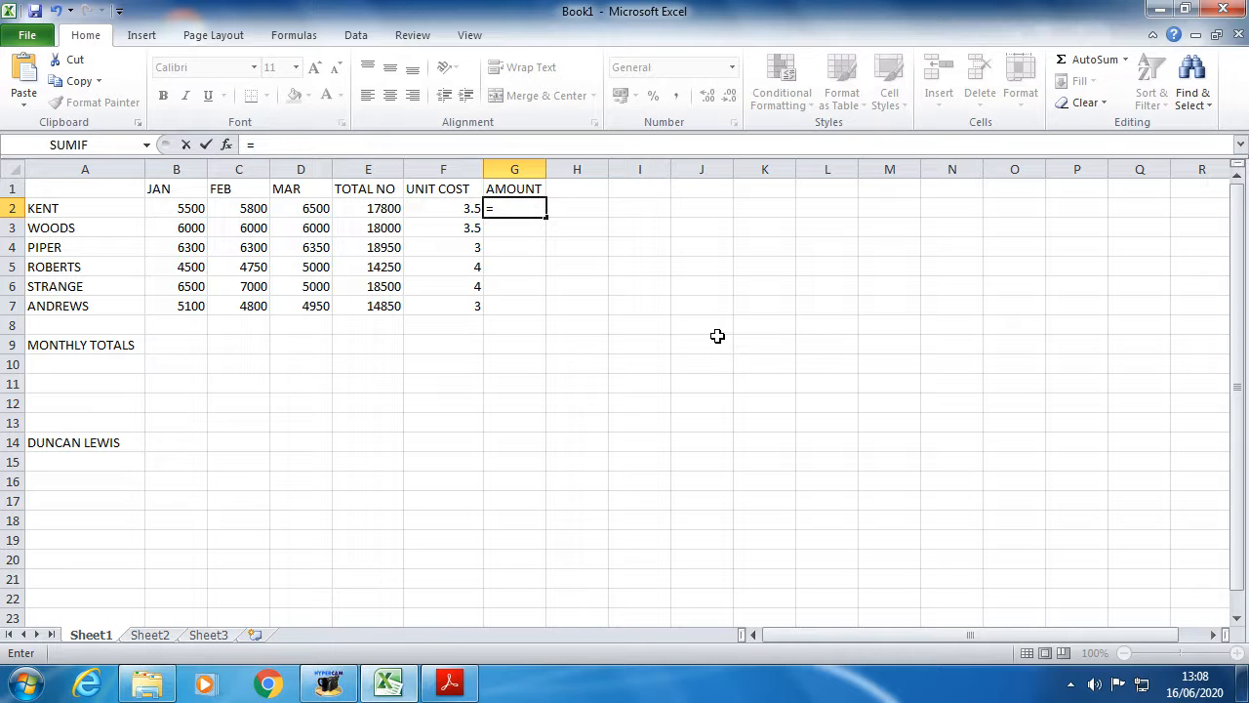
left_click(383, 207)
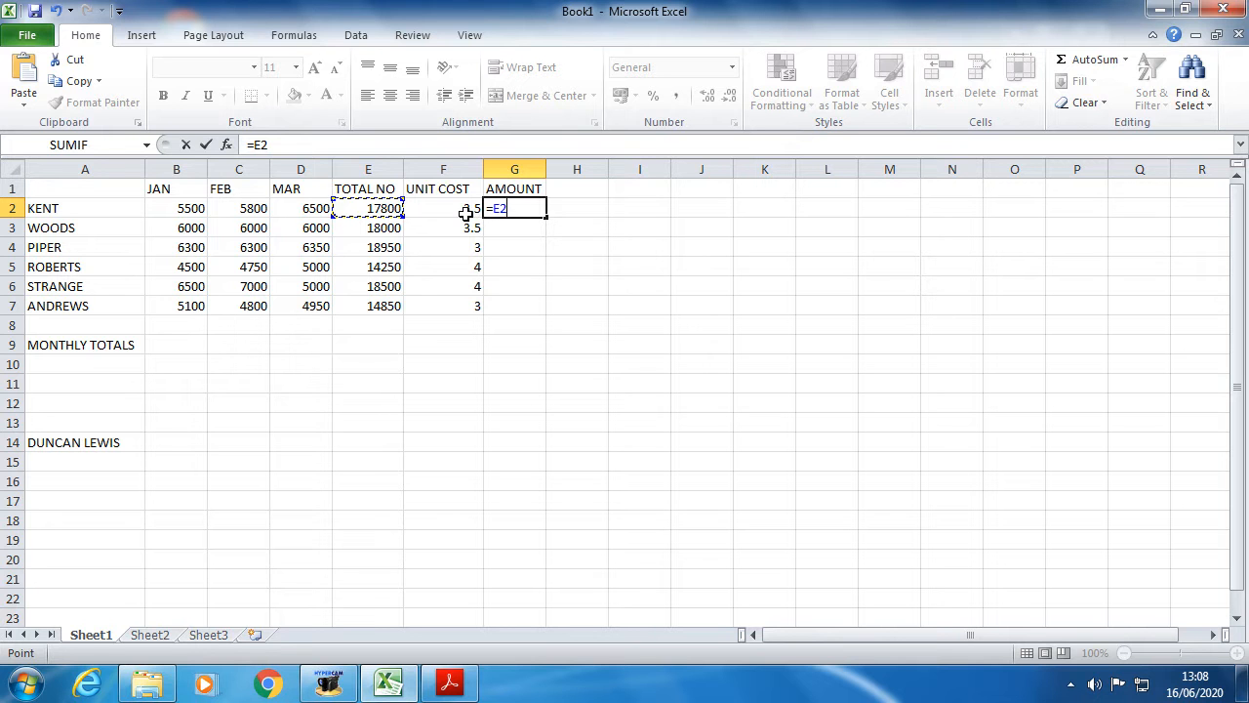
type("X")
key("BackSpace")
left_click(452, 208)
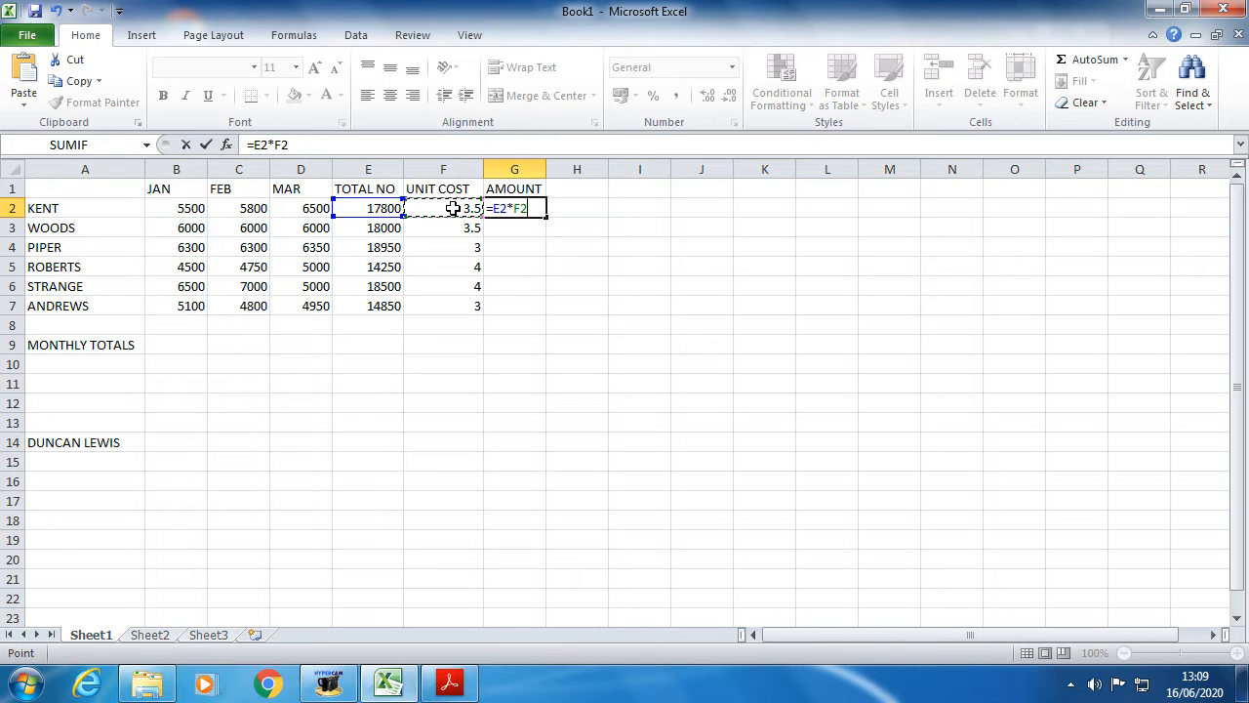
key("Return")
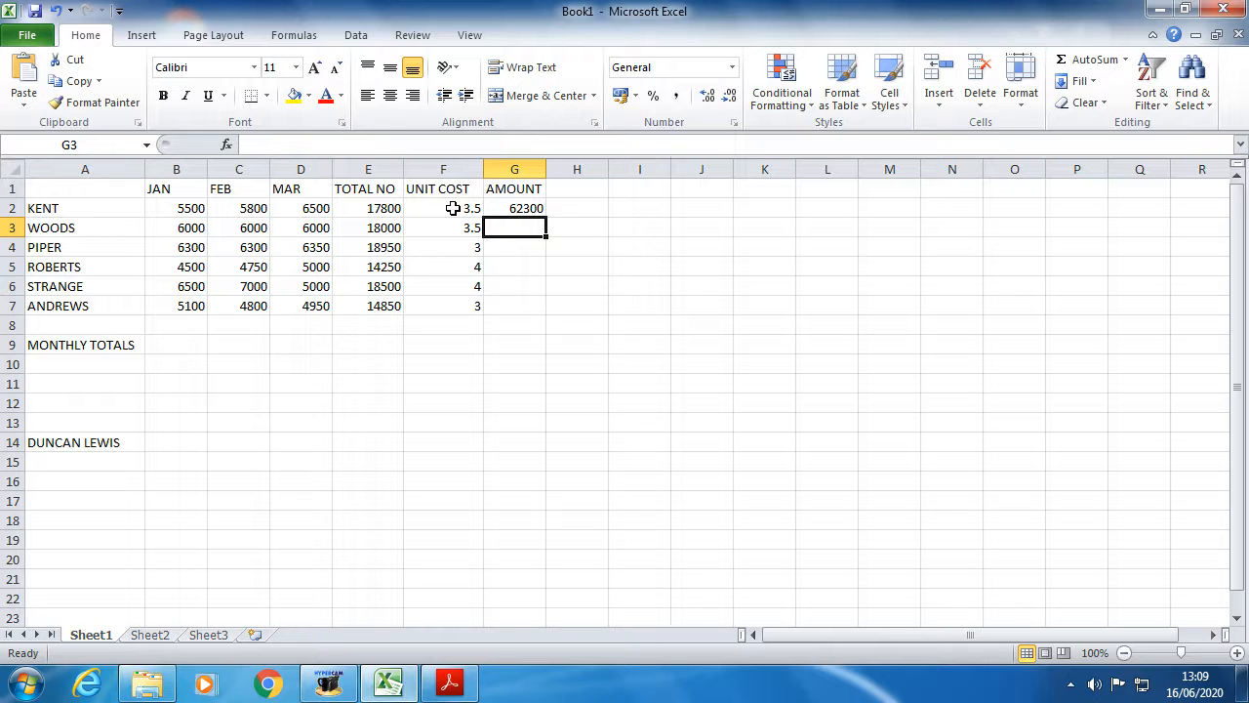
- Check the TOTAL NO and UNIT COST values in E2 and F2
left_click(372, 209)
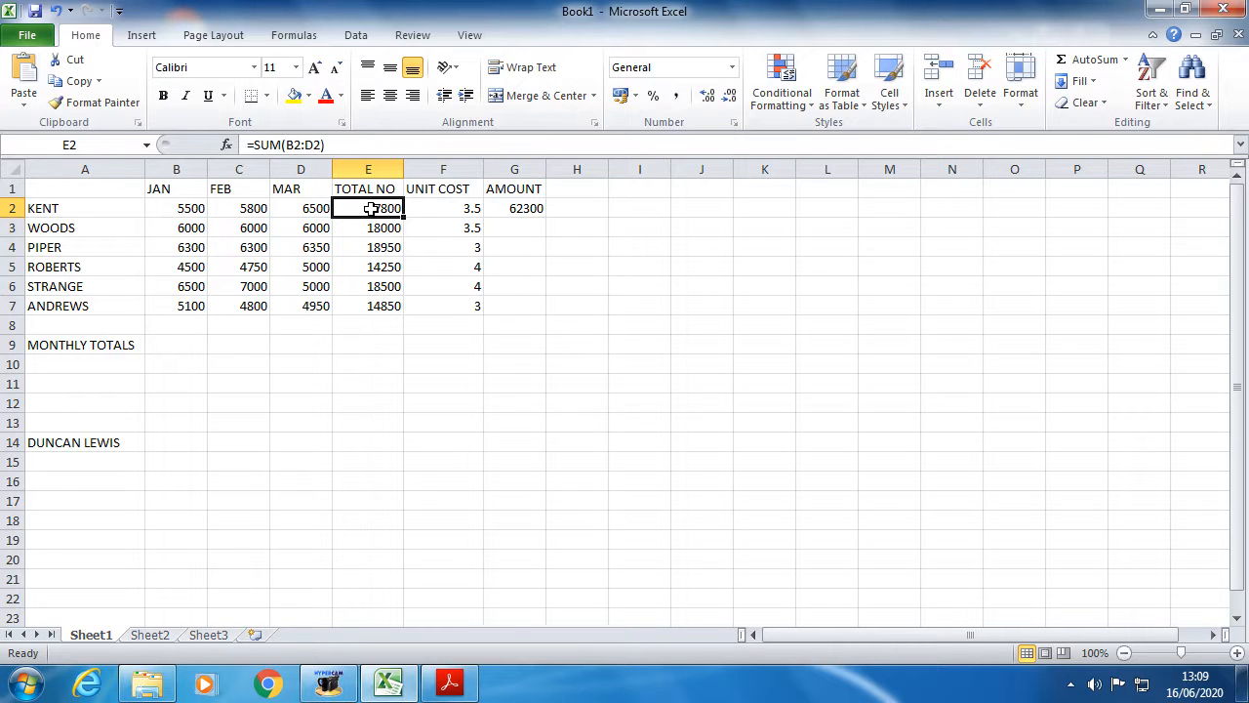
left_click(454, 209)
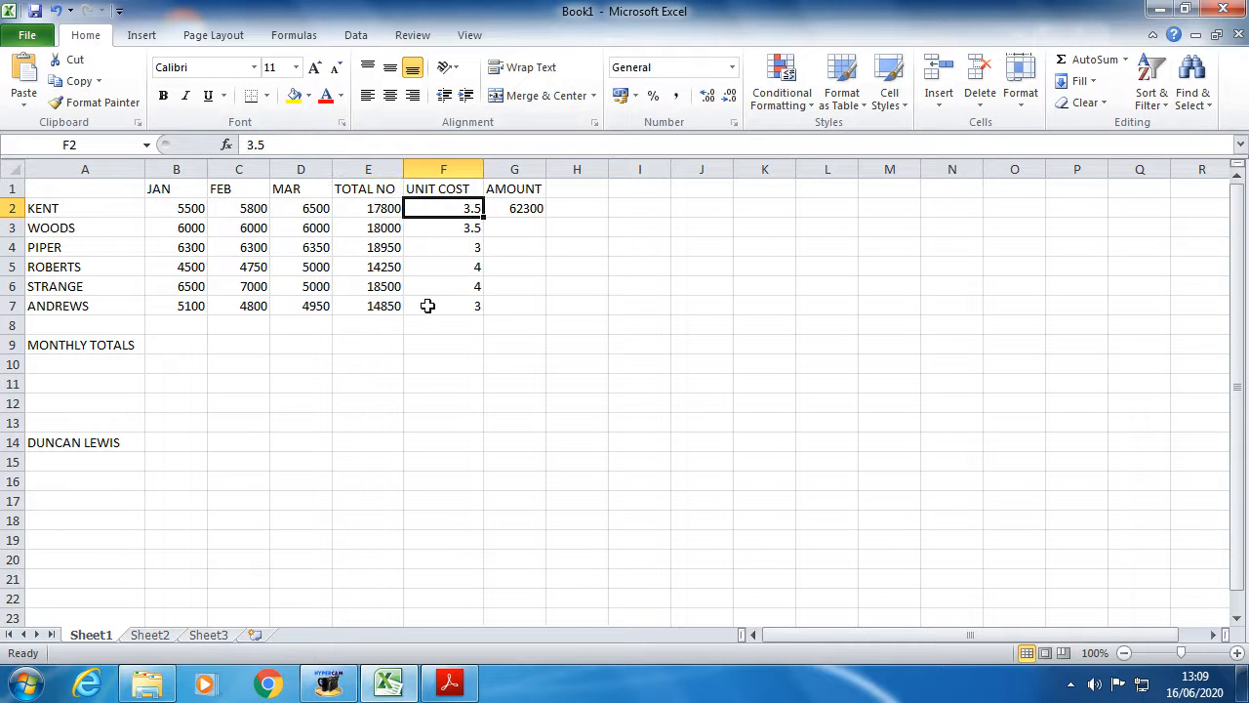
left_click(25, 685)
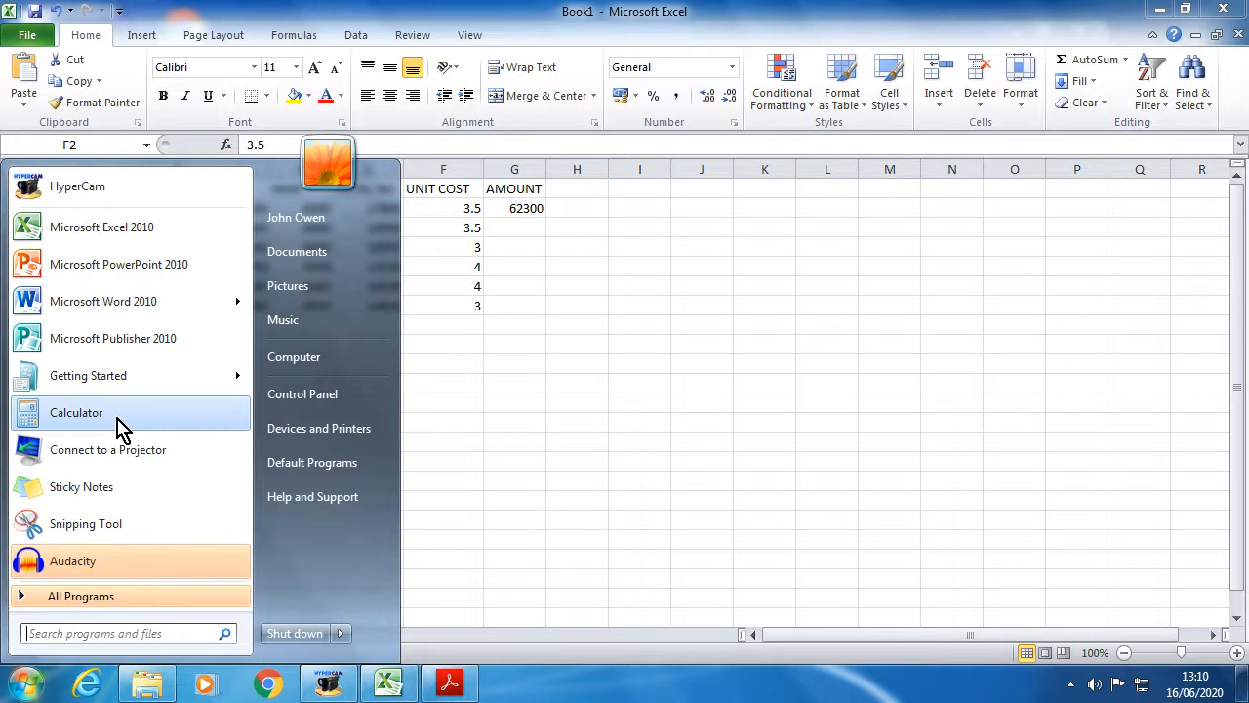
- Launch Calculator and enter 17800
left_click(115, 418)
left_click(783, 478)
left_click(784, 401)
left_click(818, 401)
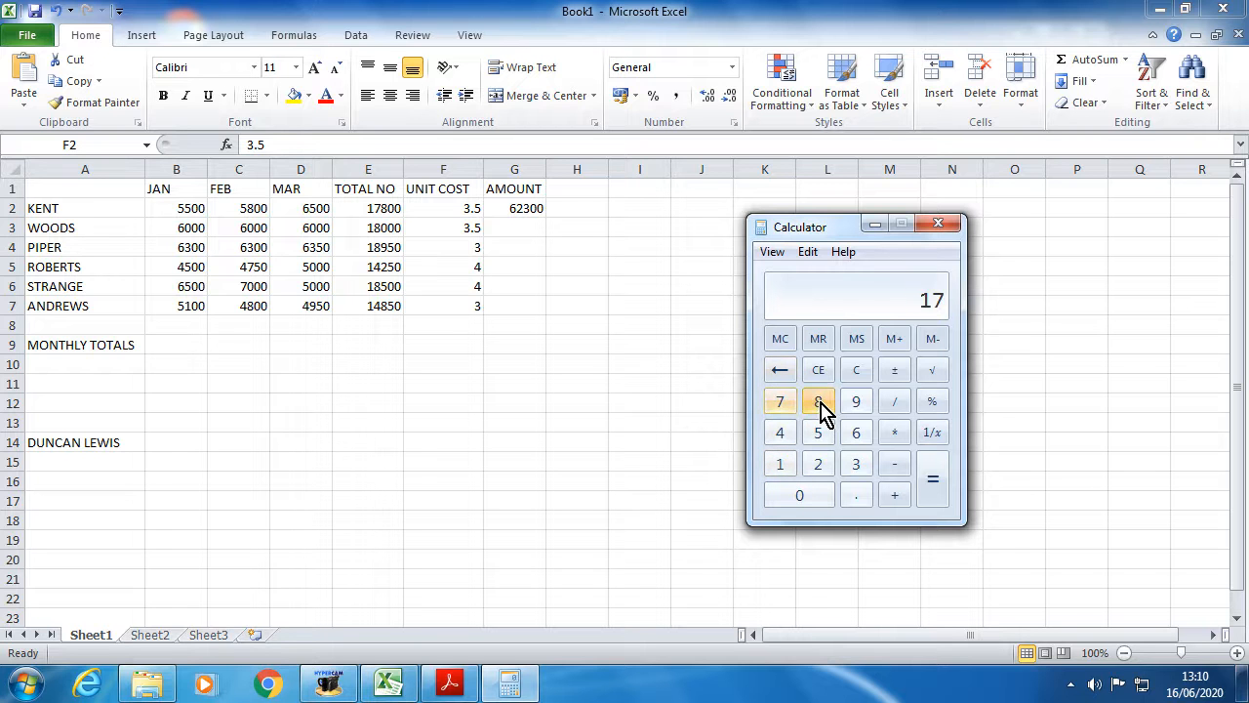
left_click(816, 498)
left_click(816, 497)
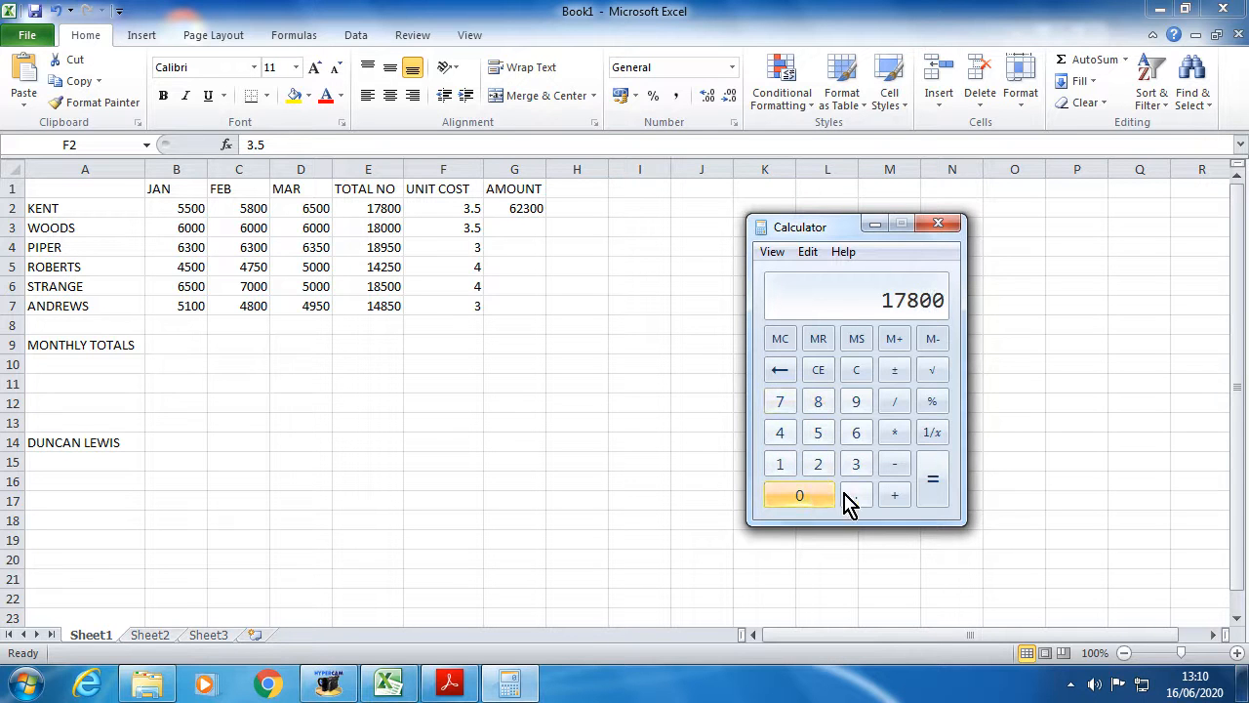
- Multiply by 3.5 to get 62300, then close Calculator and reselect G2
left_click(898, 439)
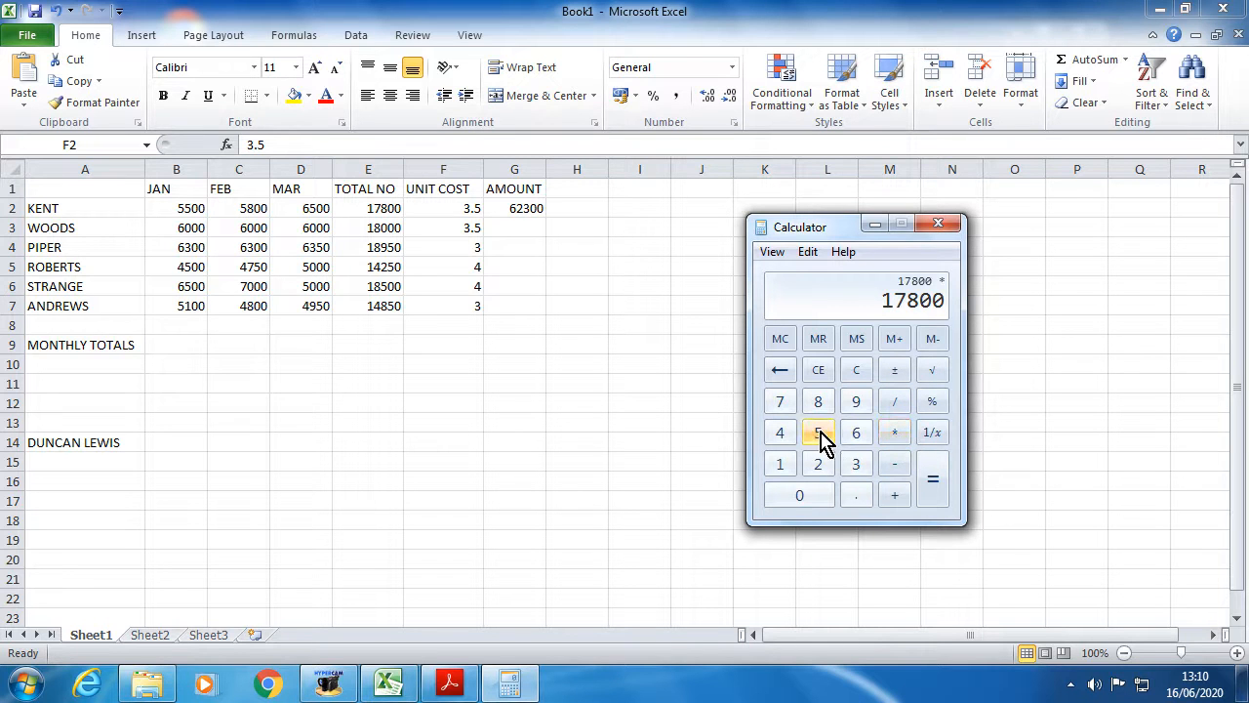
left_click(854, 469)
left_click(856, 494)
left_click(826, 438)
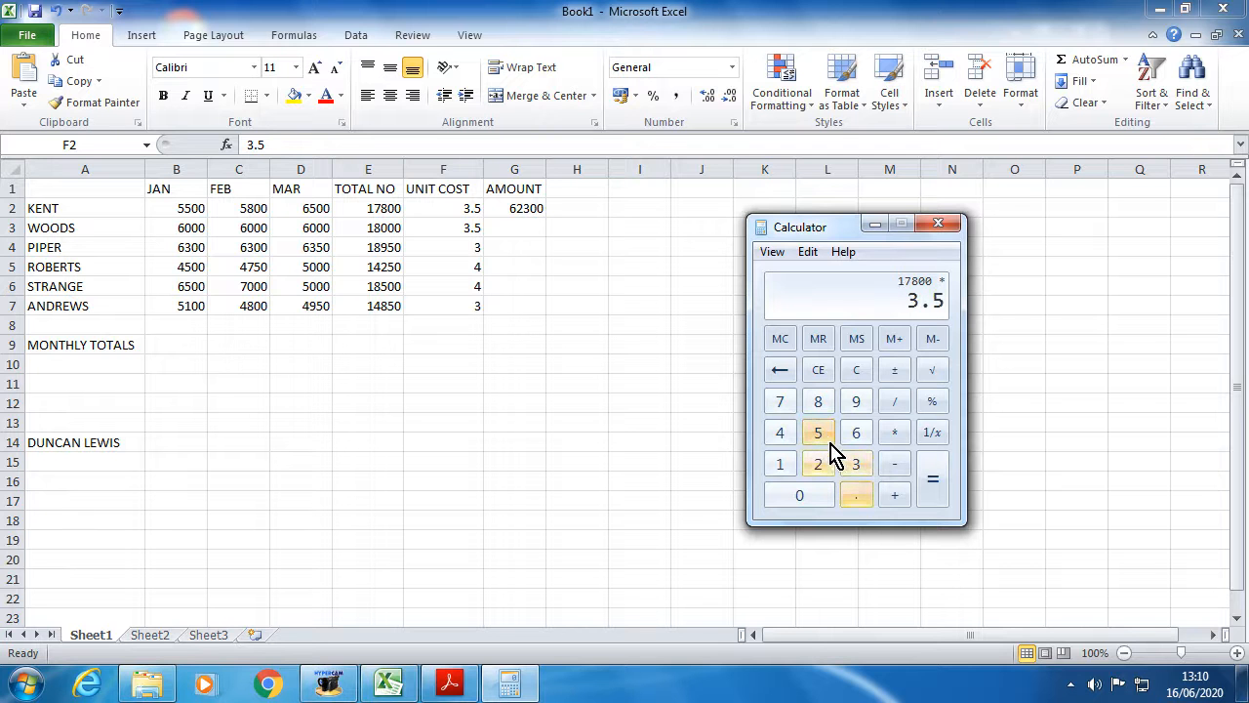
left_click(935, 480)
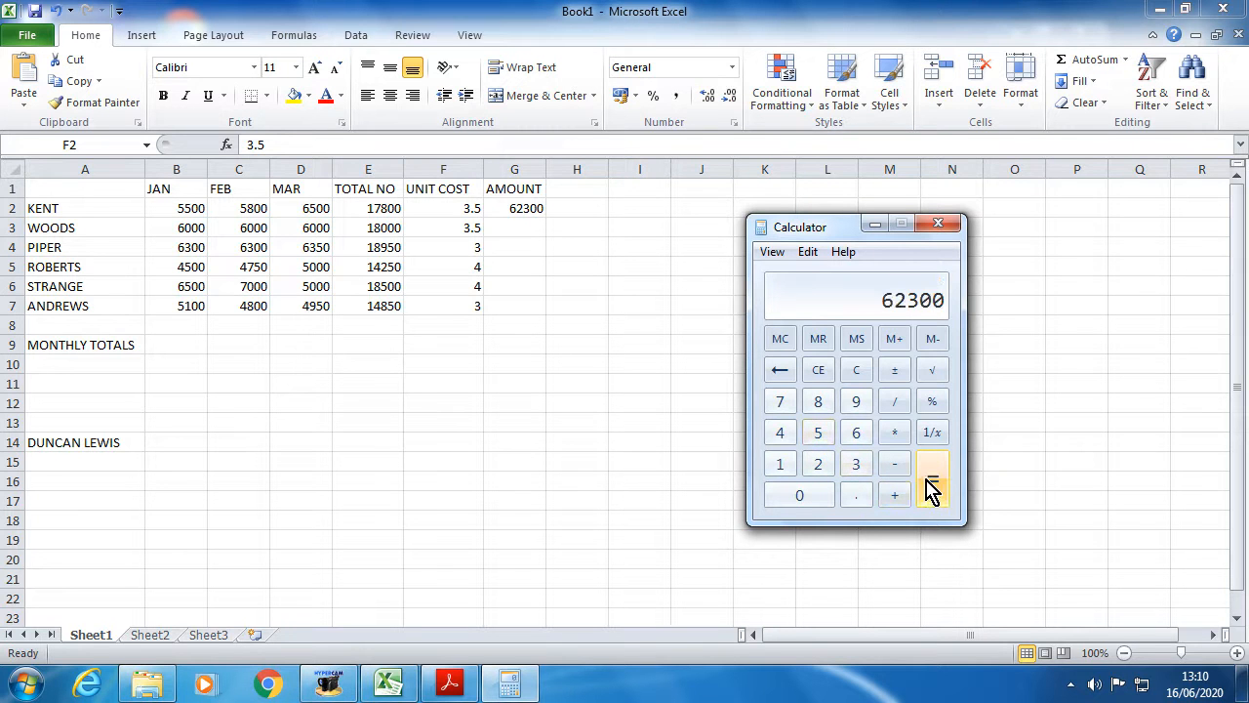
left_click(937, 225)
left_click(515, 207)
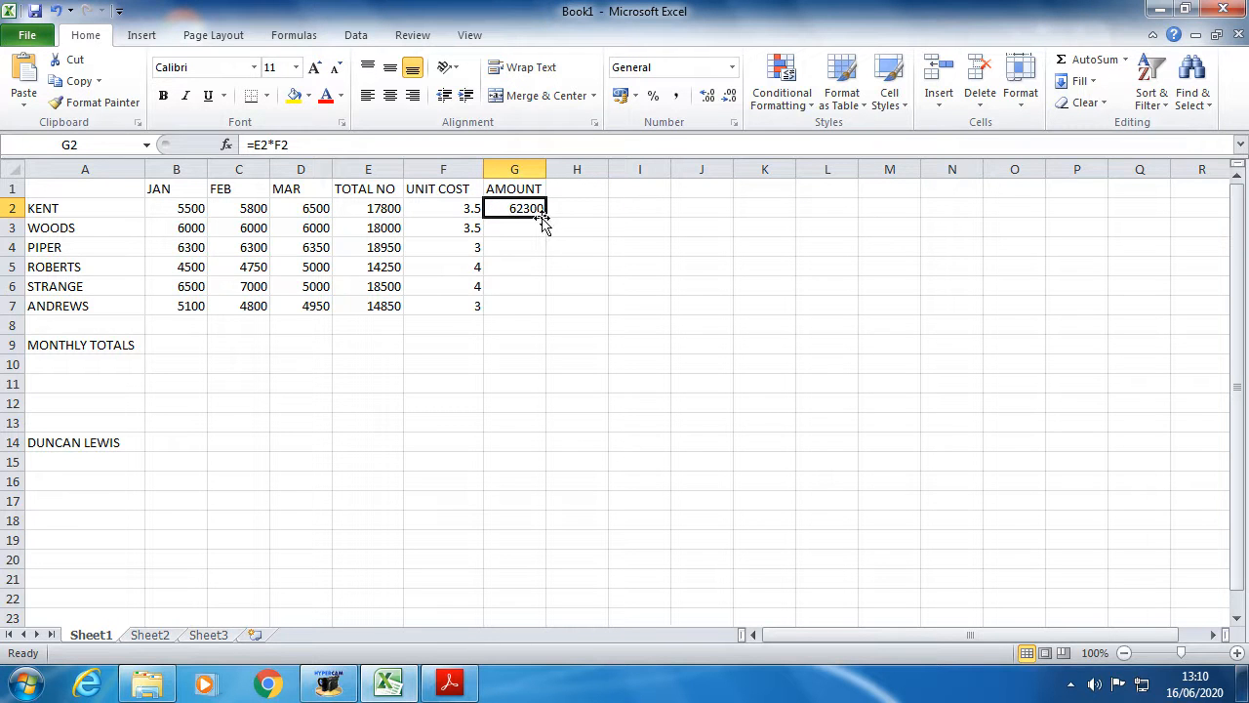
- Fill G2's amount formula down to G7 and check E7, F7 and G7
left_click_drag(546, 219, 552, 312)
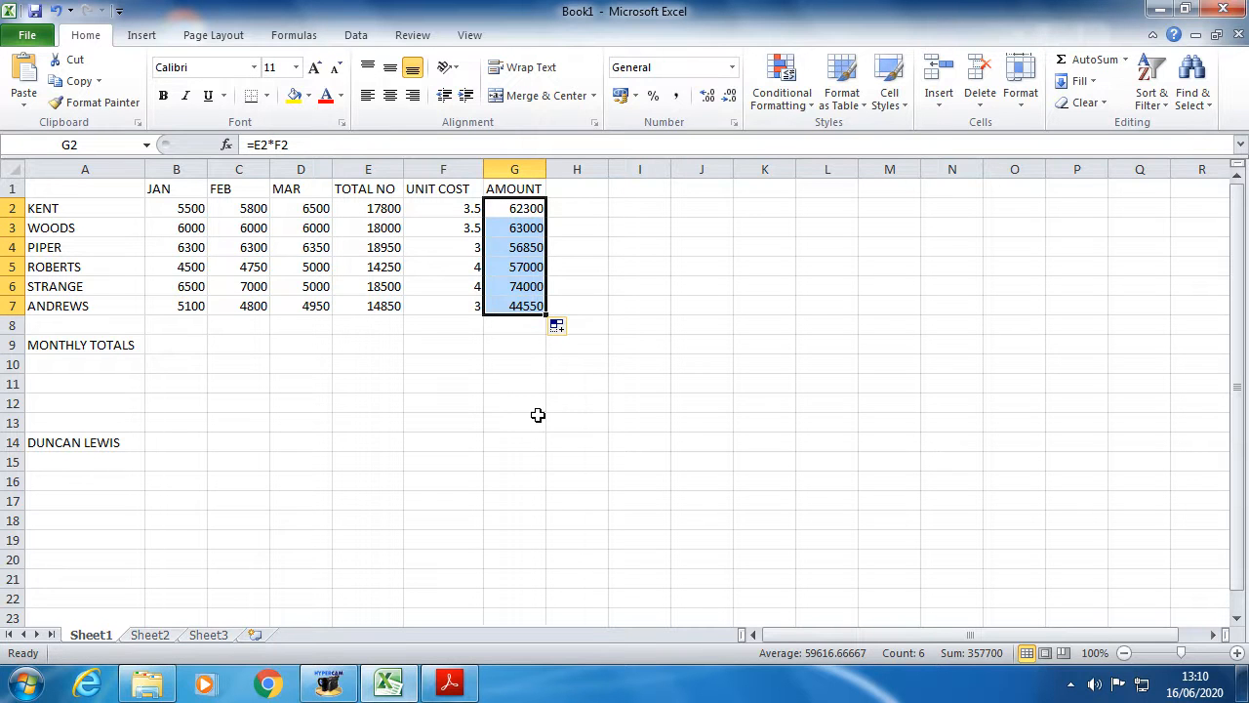
left_click(510, 333)
left_click(511, 304)
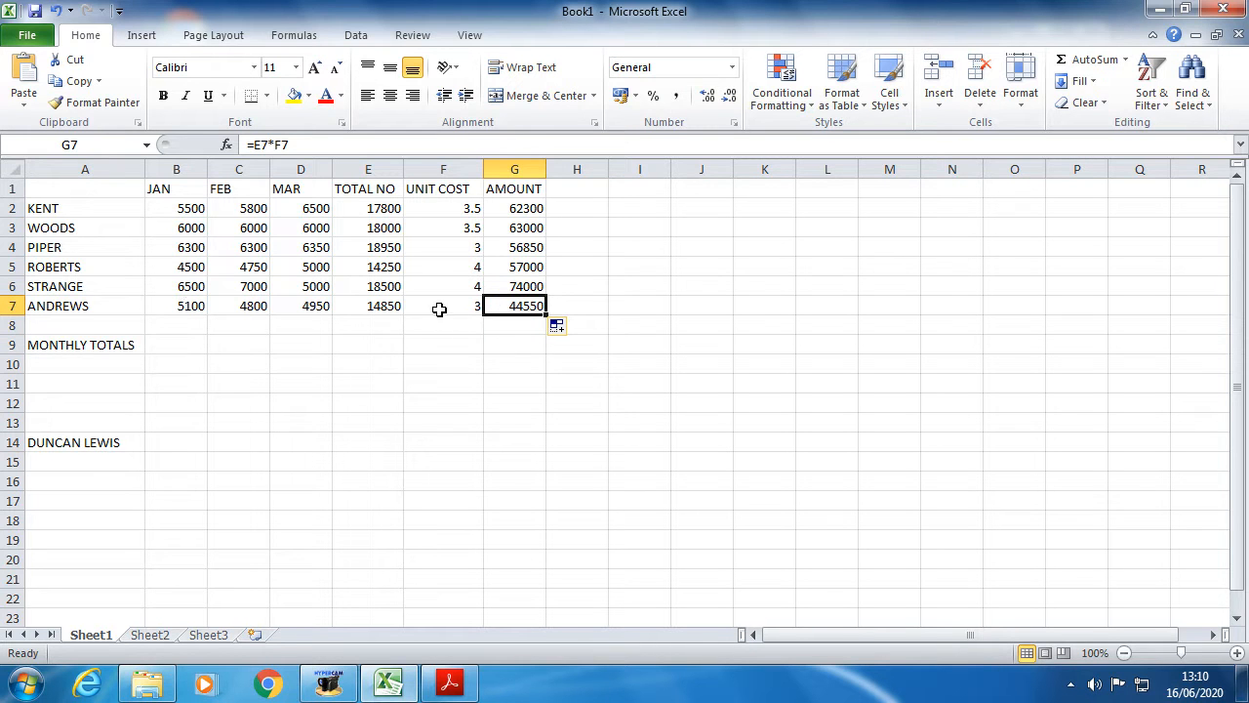
left_click(368, 306)
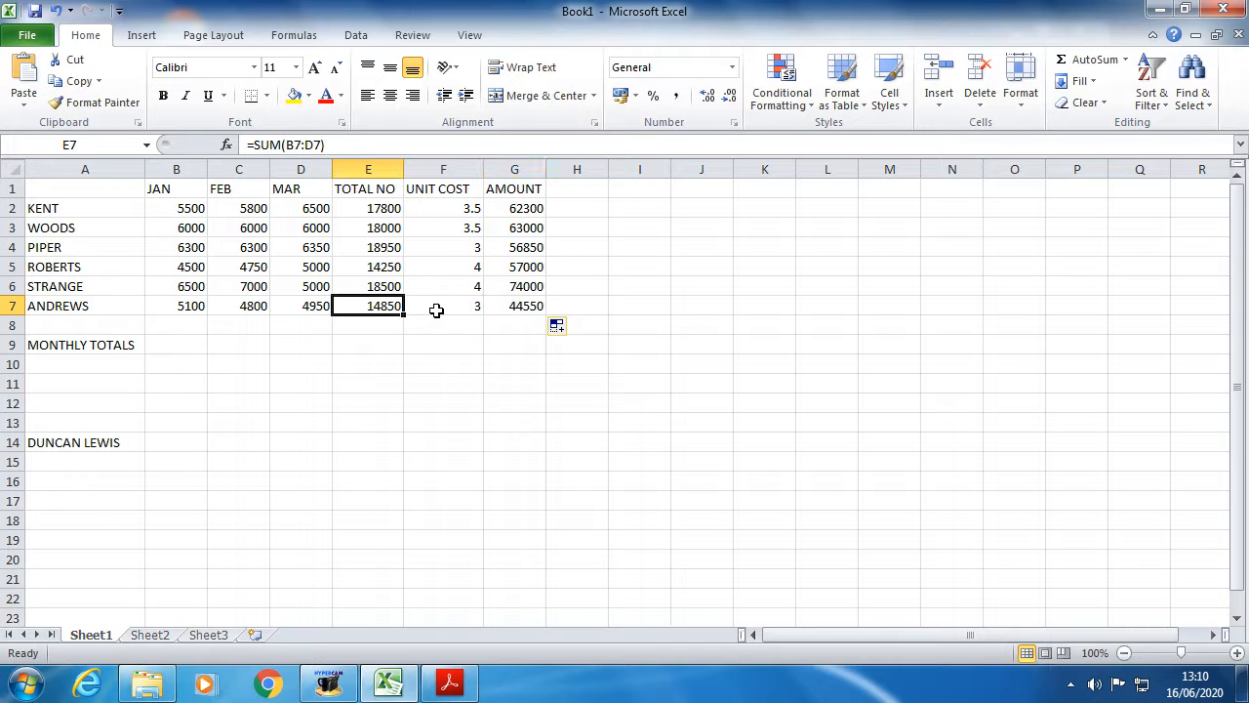
left_click(427, 306)
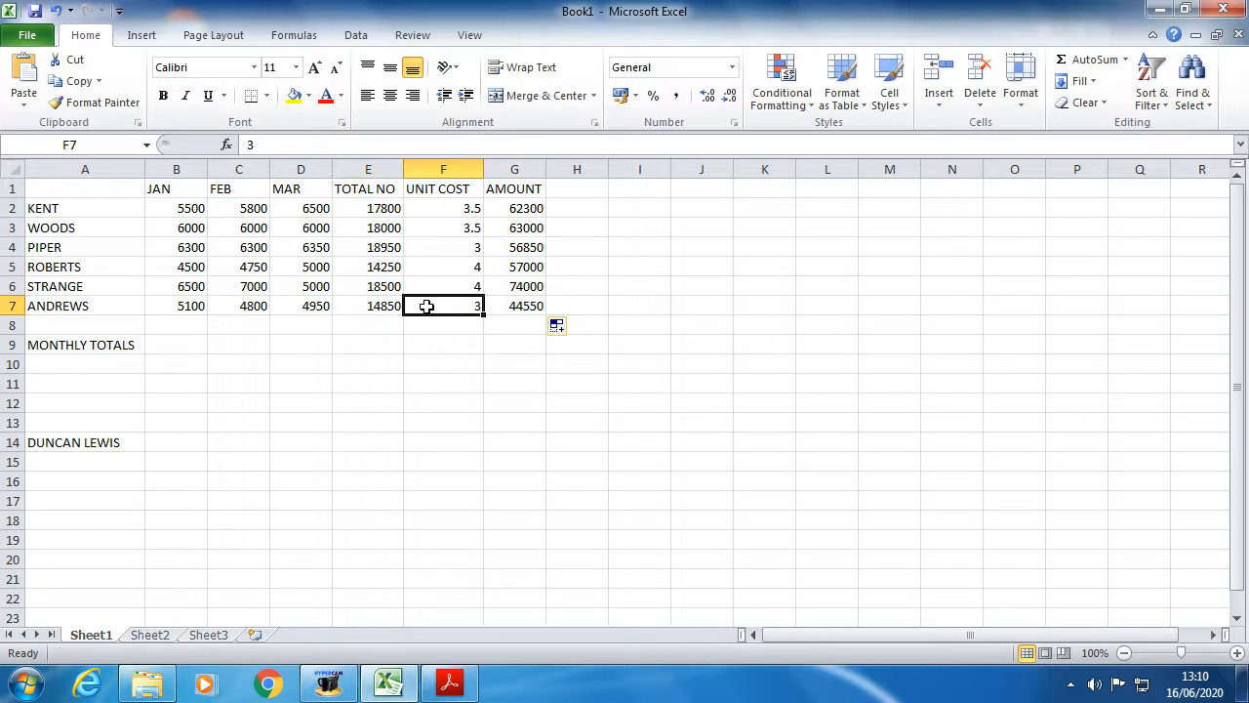
left_click(520, 306)
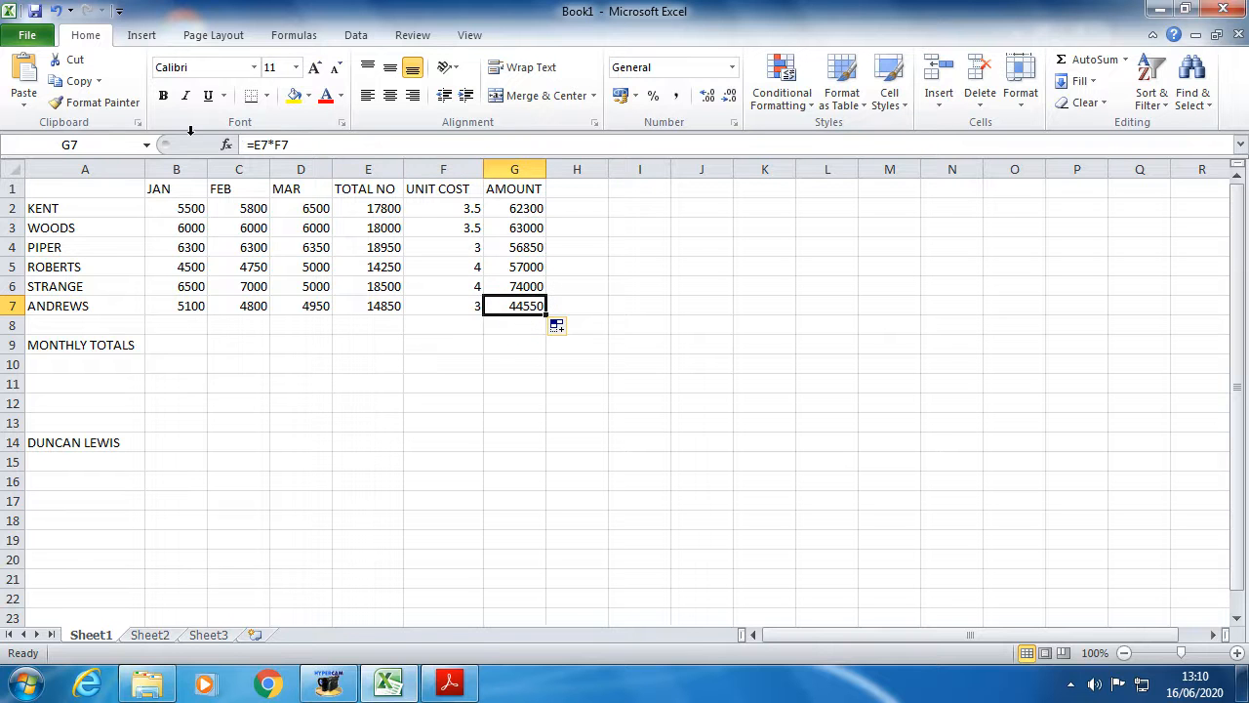
- Inspect the E7*F7 references in G7's formula and glance at the PDF instructions
left_click_drag(254, 144, 291, 147)
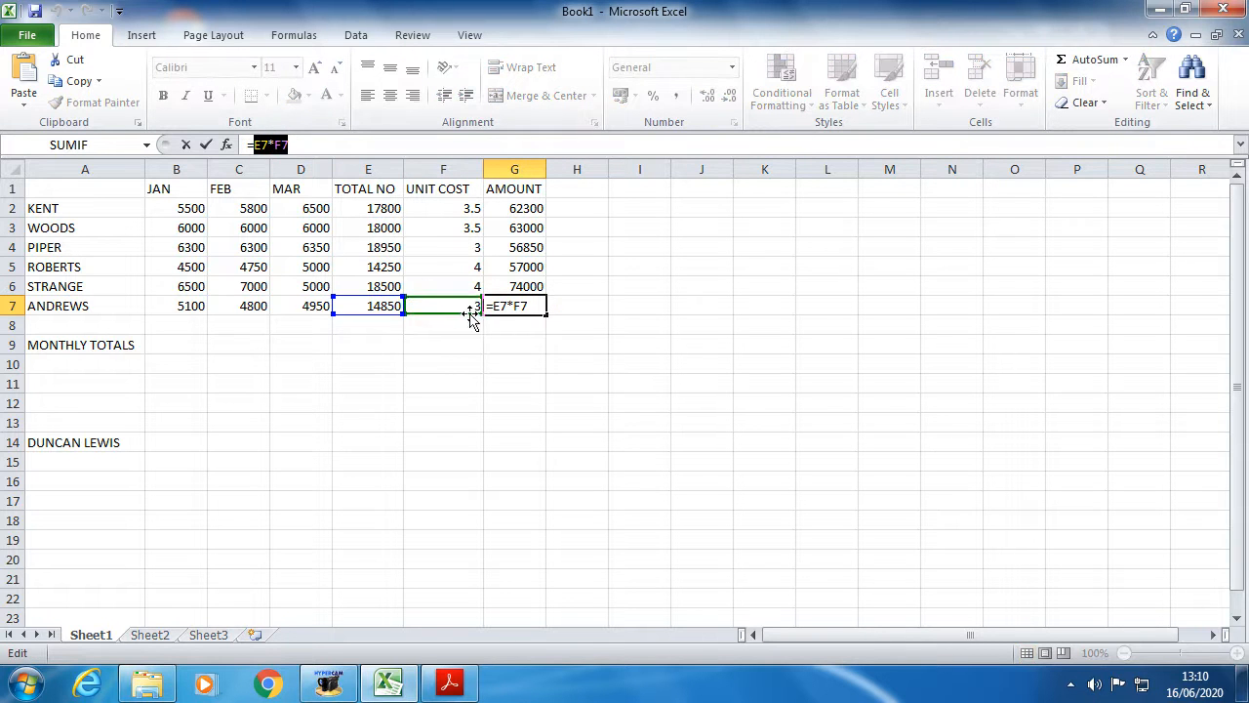
left_click(540, 305)
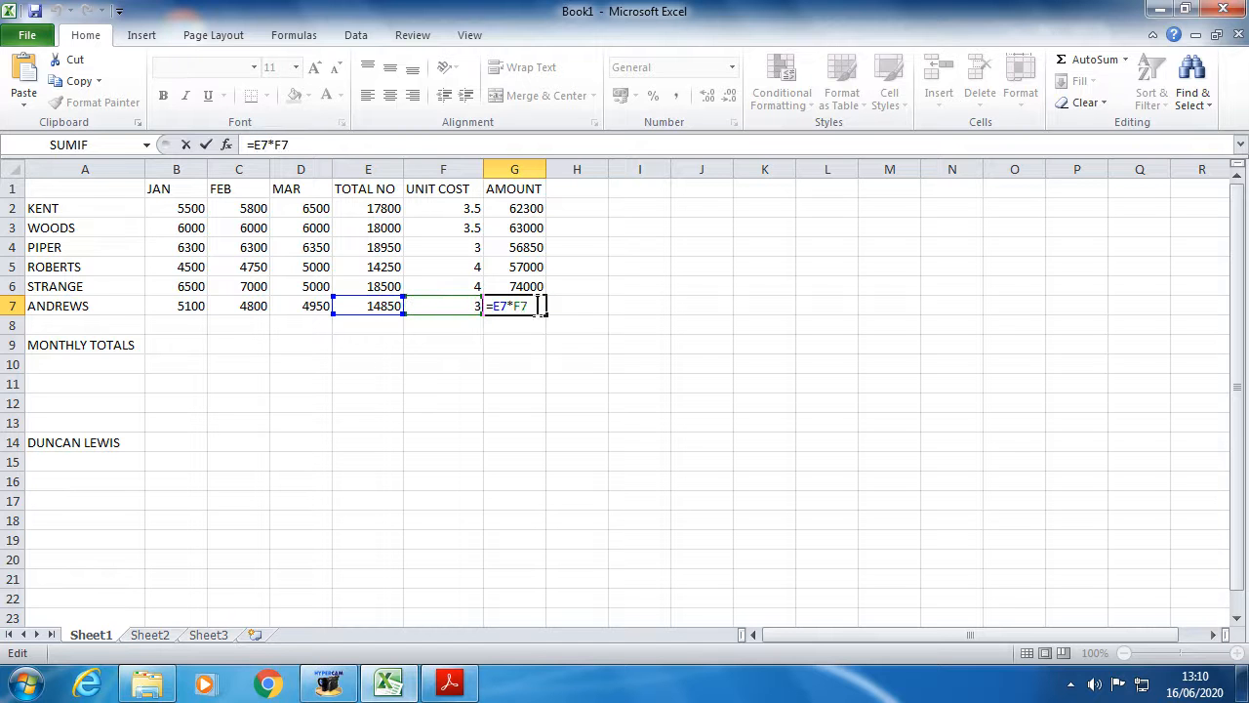
key("Return")
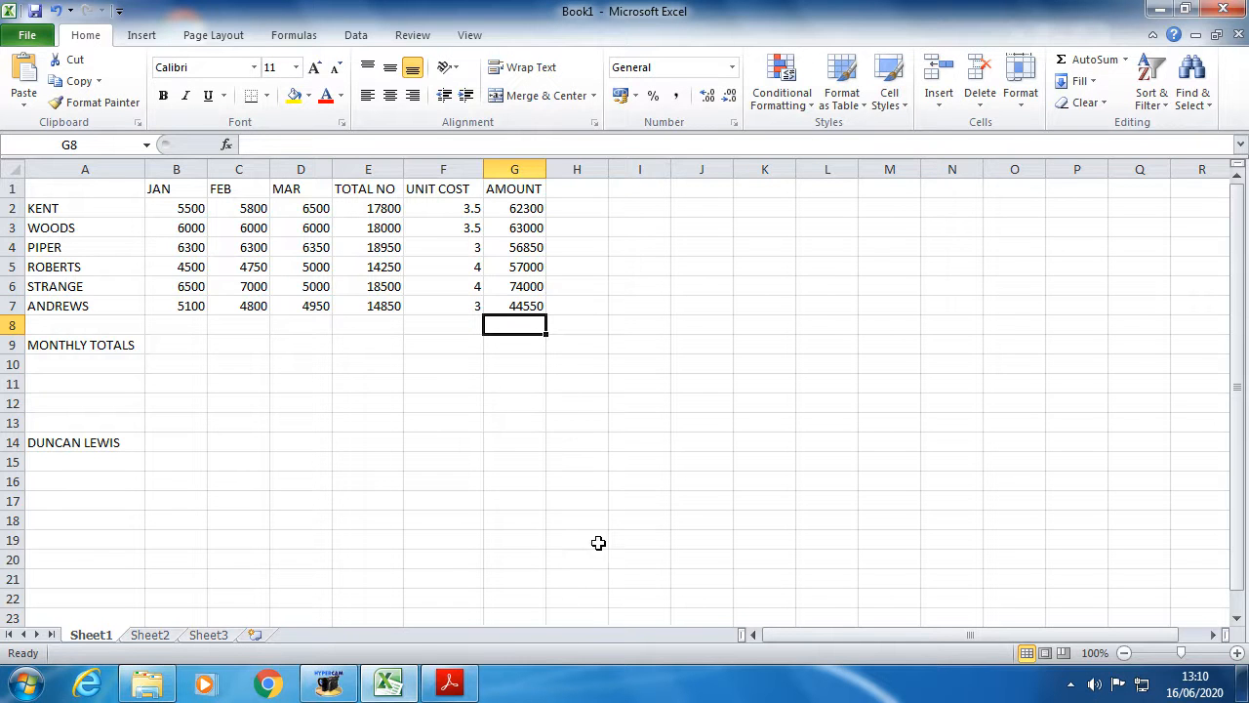
left_click(451, 681)
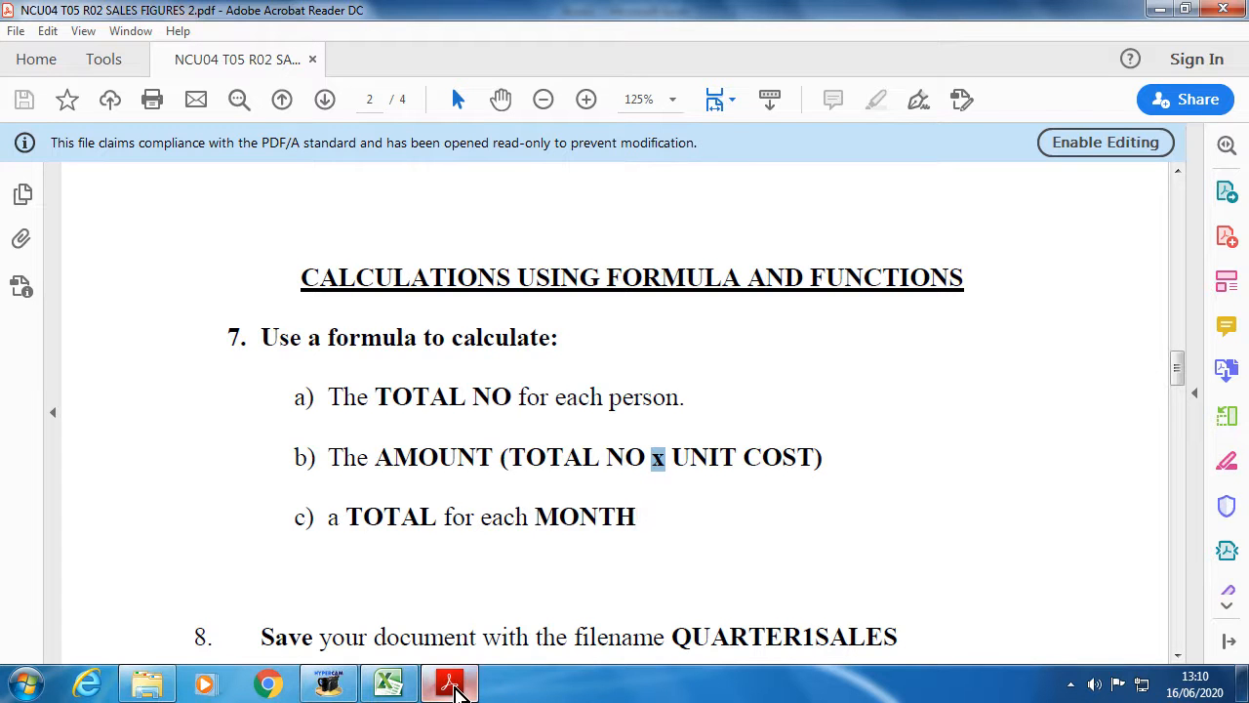
left_click(390, 683)
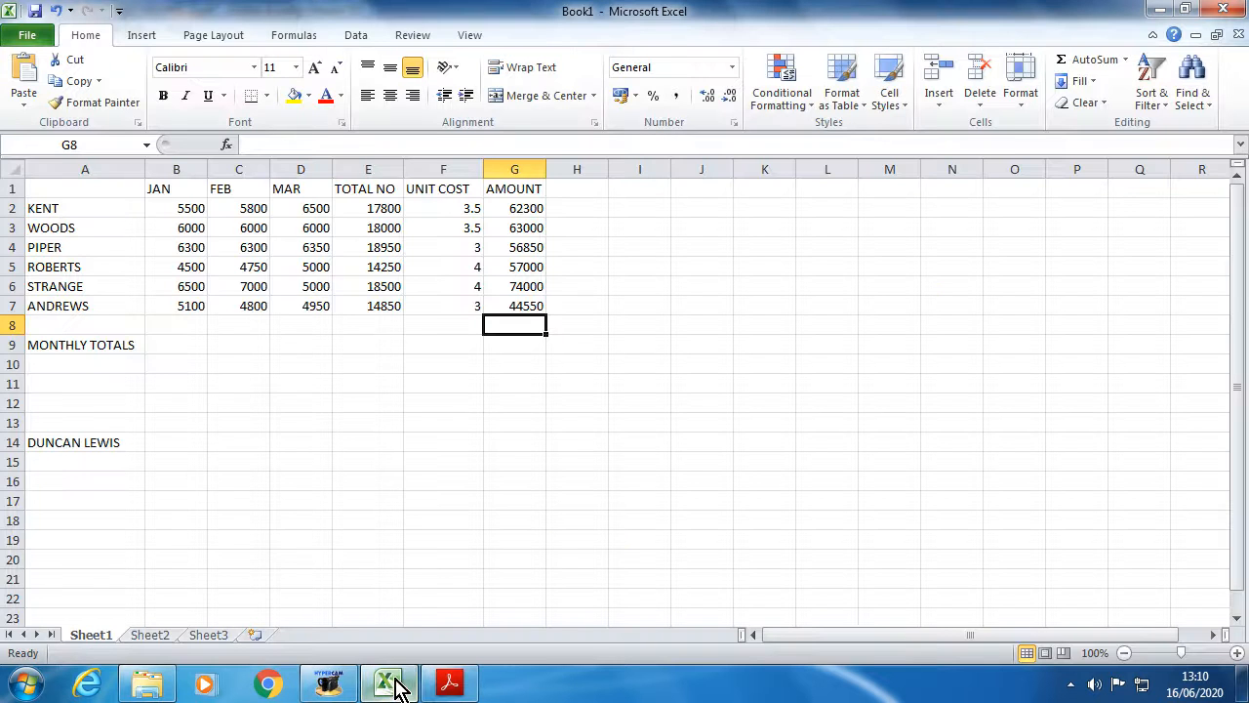
- Look over the JAN, FEB and MAR figure columns and the totals row, then select B9
left_click_drag(173, 186, 173, 307)
left_click(252, 188)
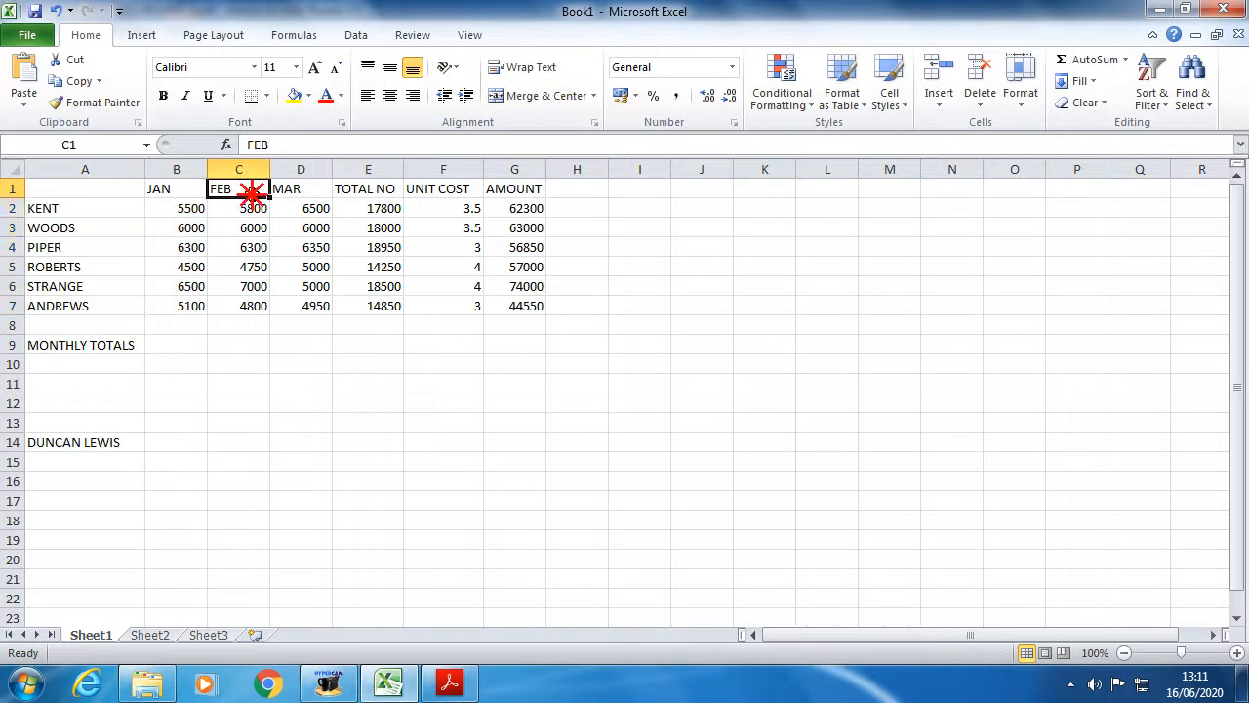
left_click_drag(252, 188, 243, 303)
left_click_drag(294, 190, 300, 306)
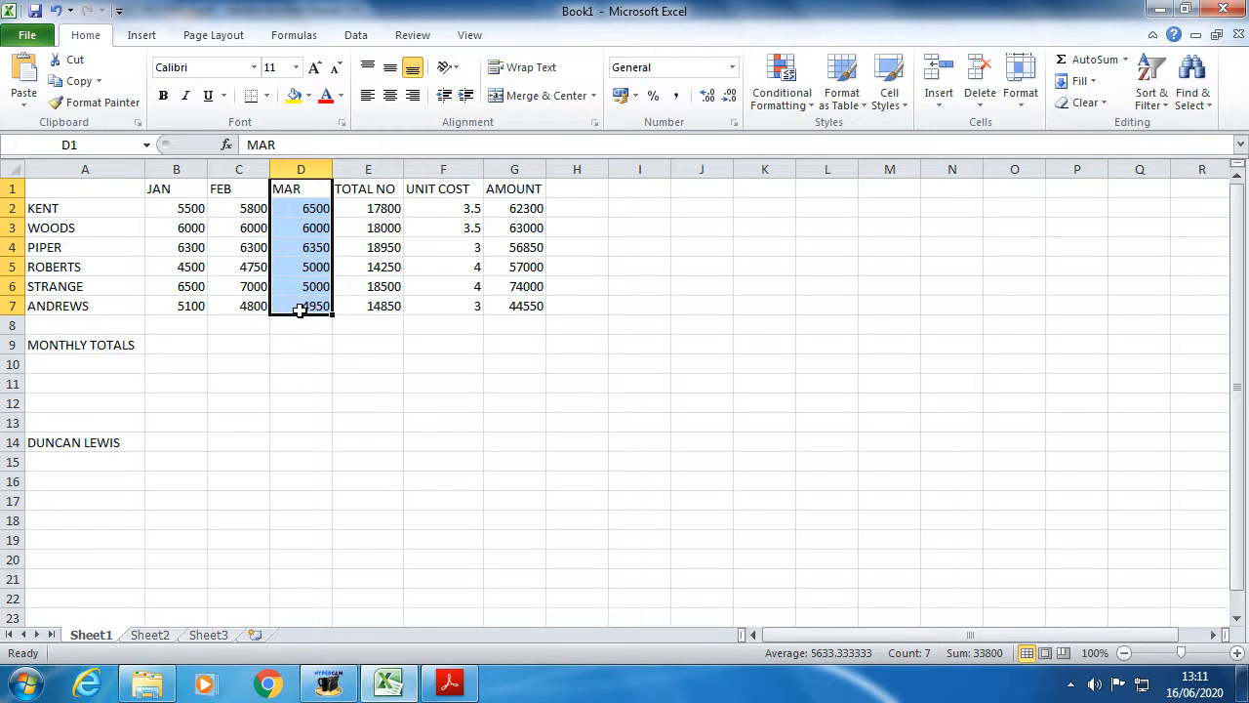
left_click(175, 343)
left_click(244, 346)
left_click(293, 344)
left_click(113, 355)
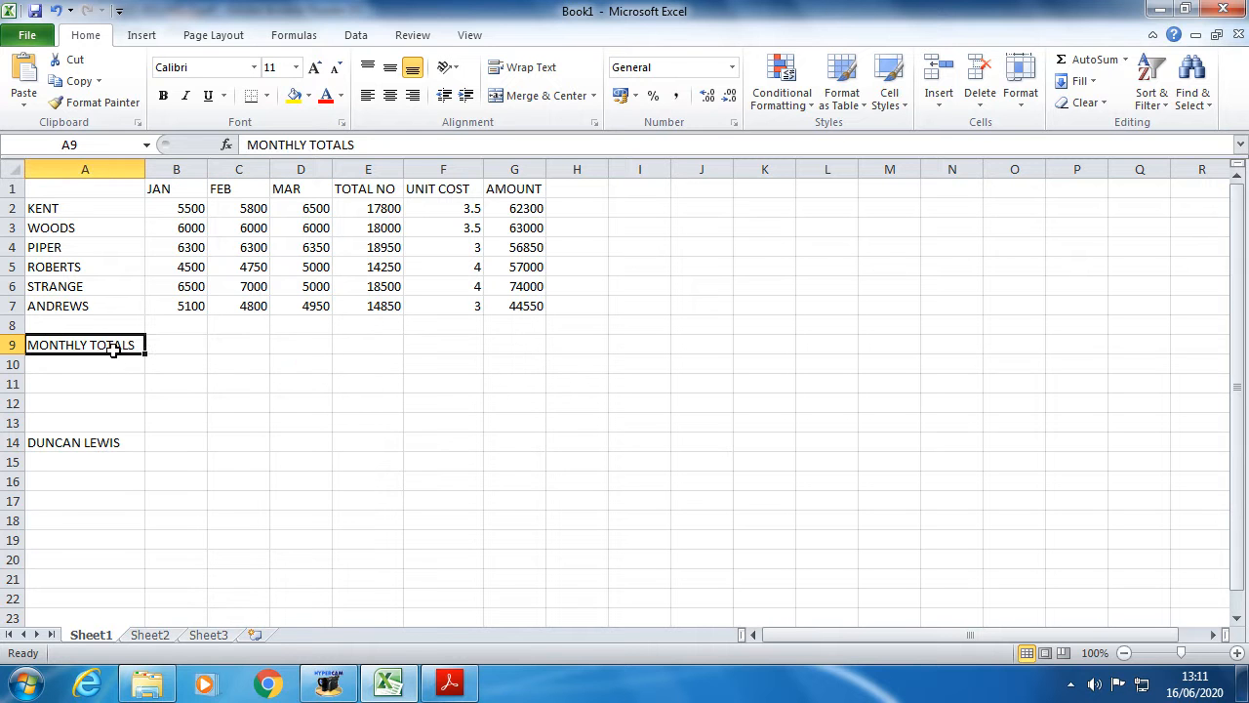
left_click(167, 348)
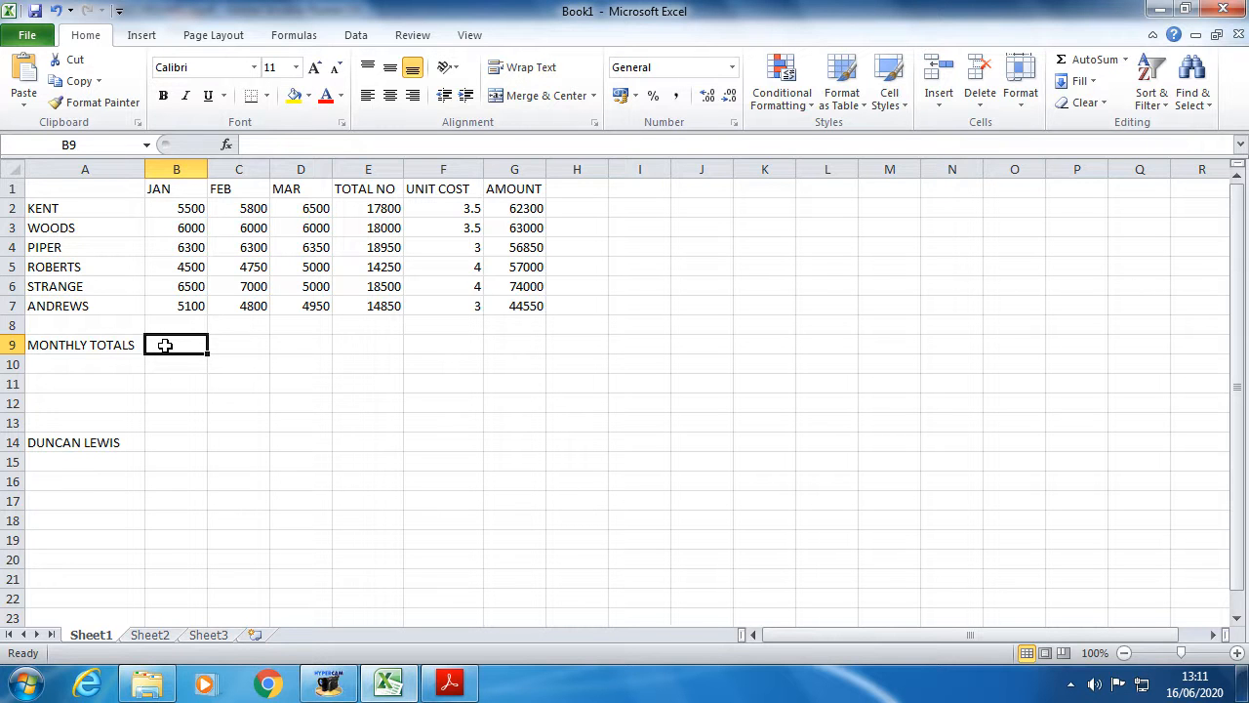
- Enter =SUM(B2:B7) in B9 to total the JAN sales as 33900
type("=")
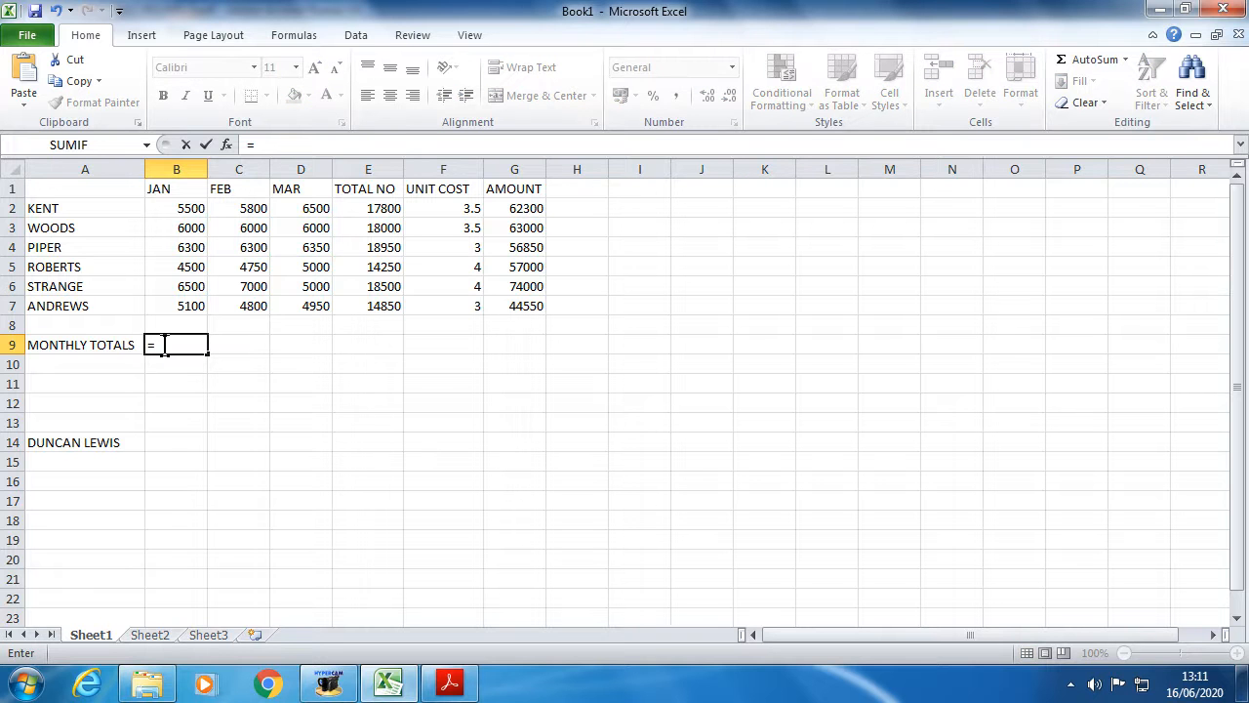
type("SUM")
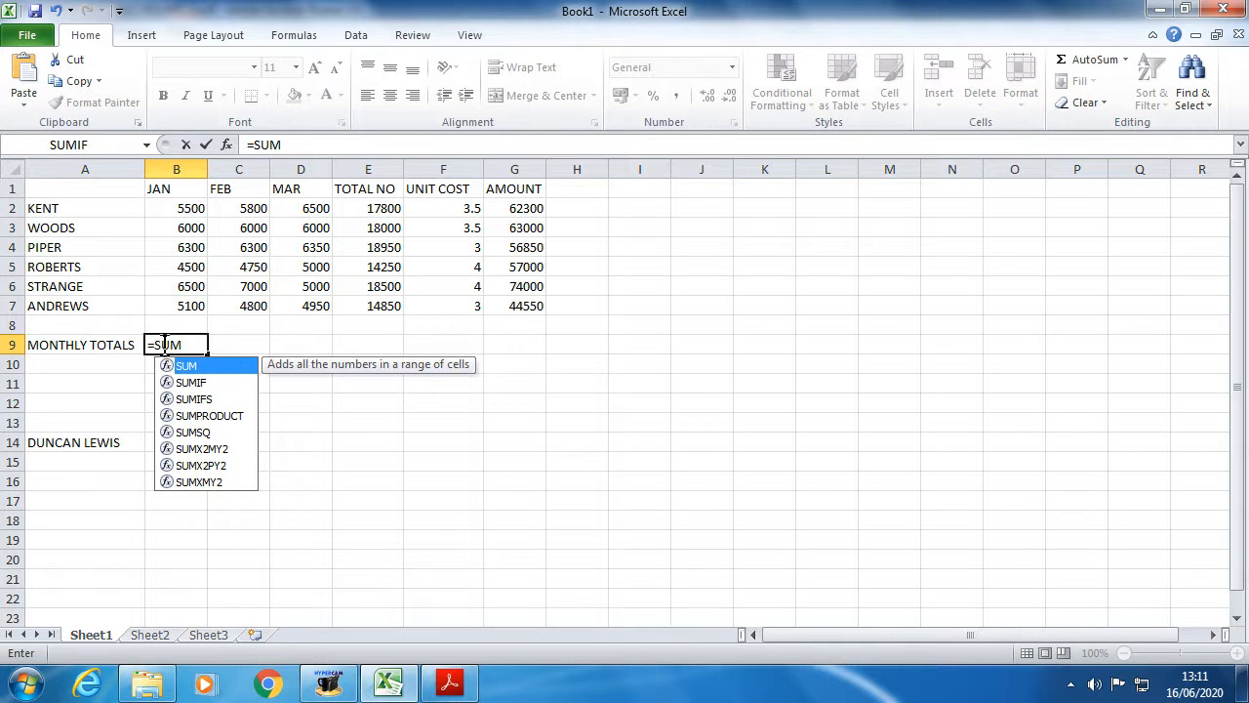
type("(")
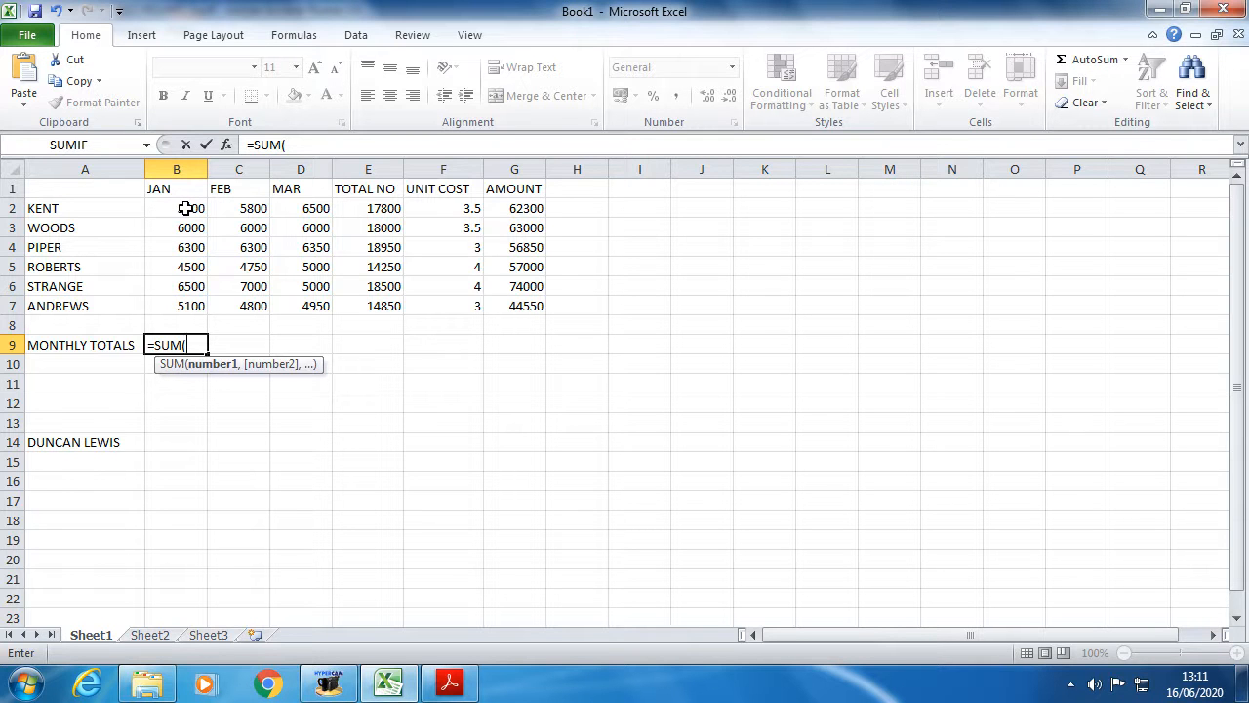
left_click_drag(185, 208, 181, 307)
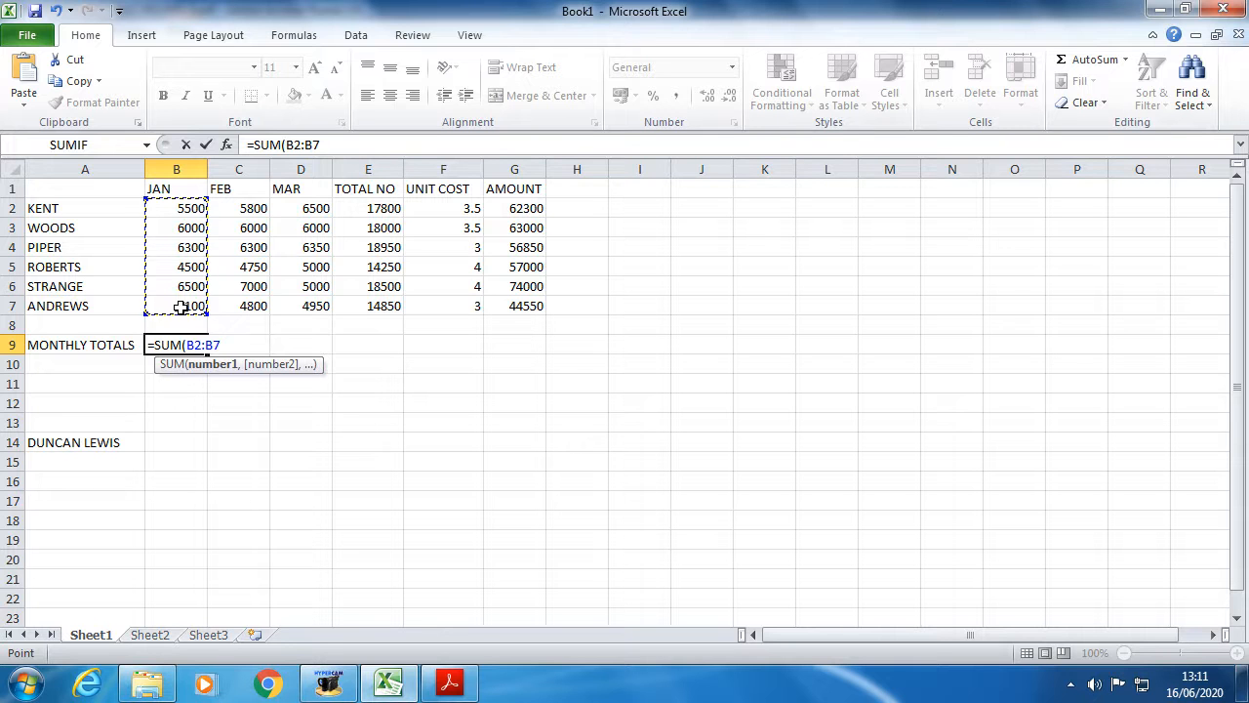
type(")")
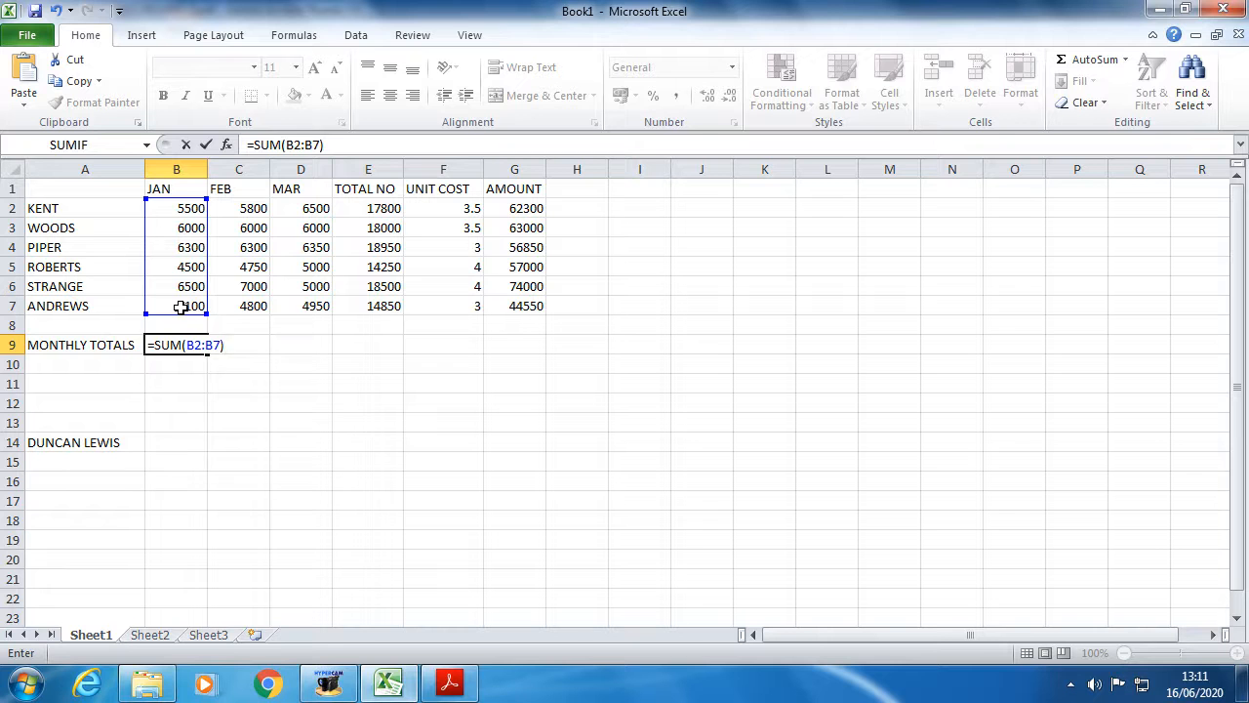
key("Return")
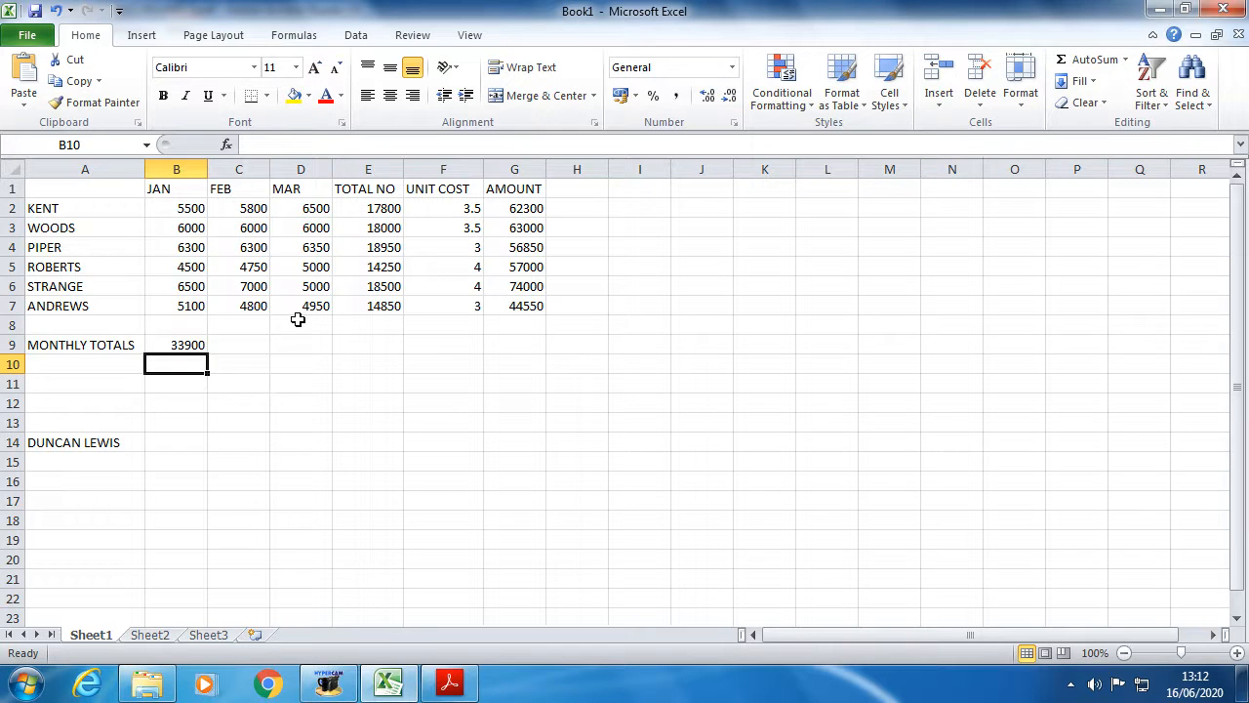
- Check the JAN total, then fill the B9 SUM formula across to D9, giving FEB 34650 and MAR 33800
left_click(190, 347)
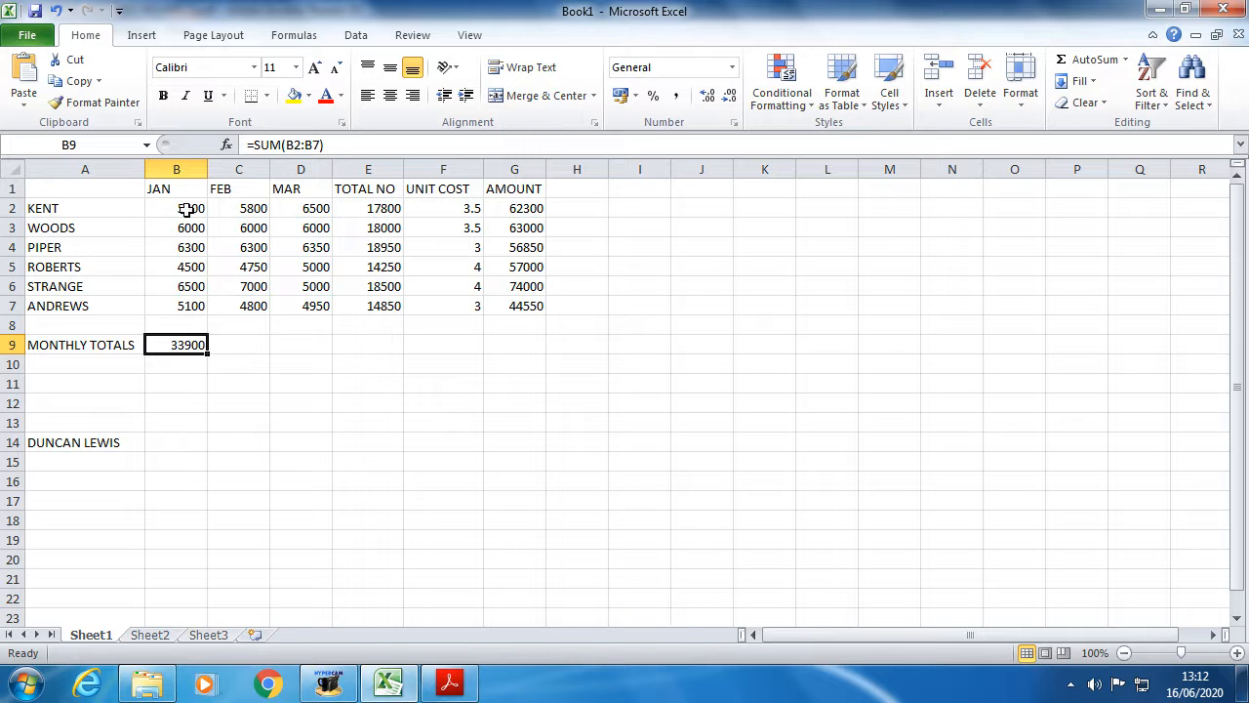
left_click_drag(181, 215, 178, 304)
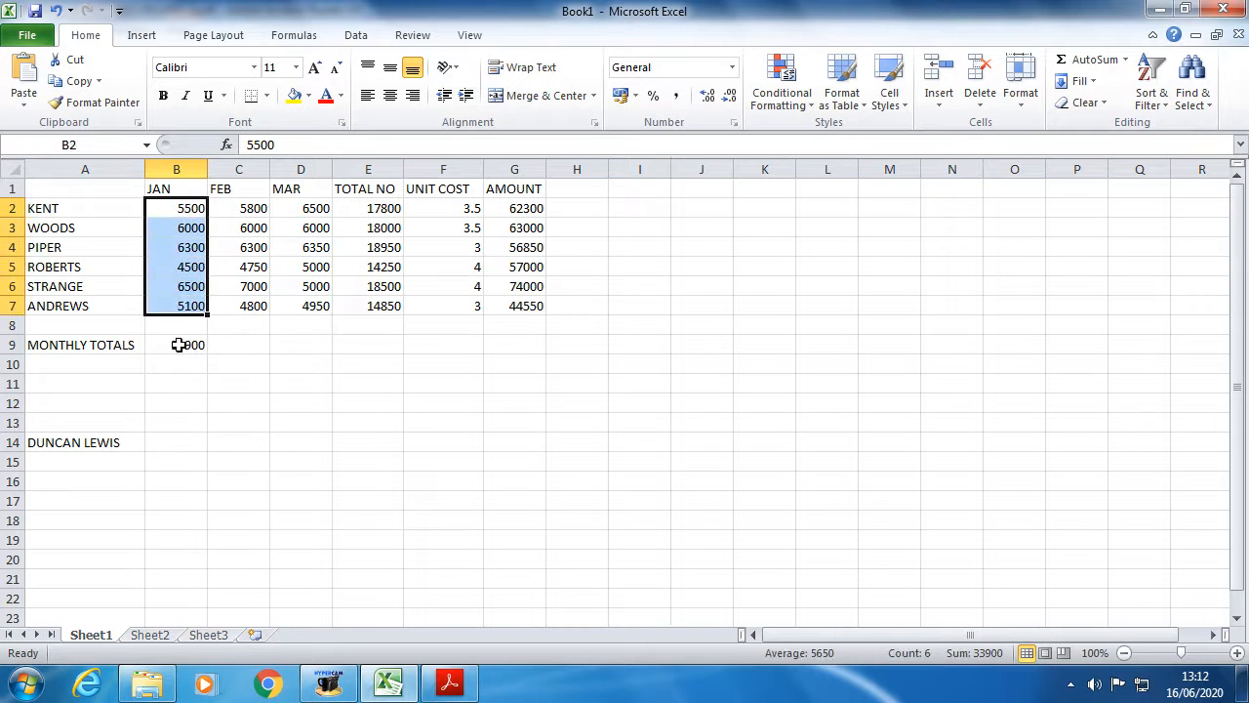
left_click(179, 344)
left_click_drag(190, 209, 231, 211)
left_click(237, 345)
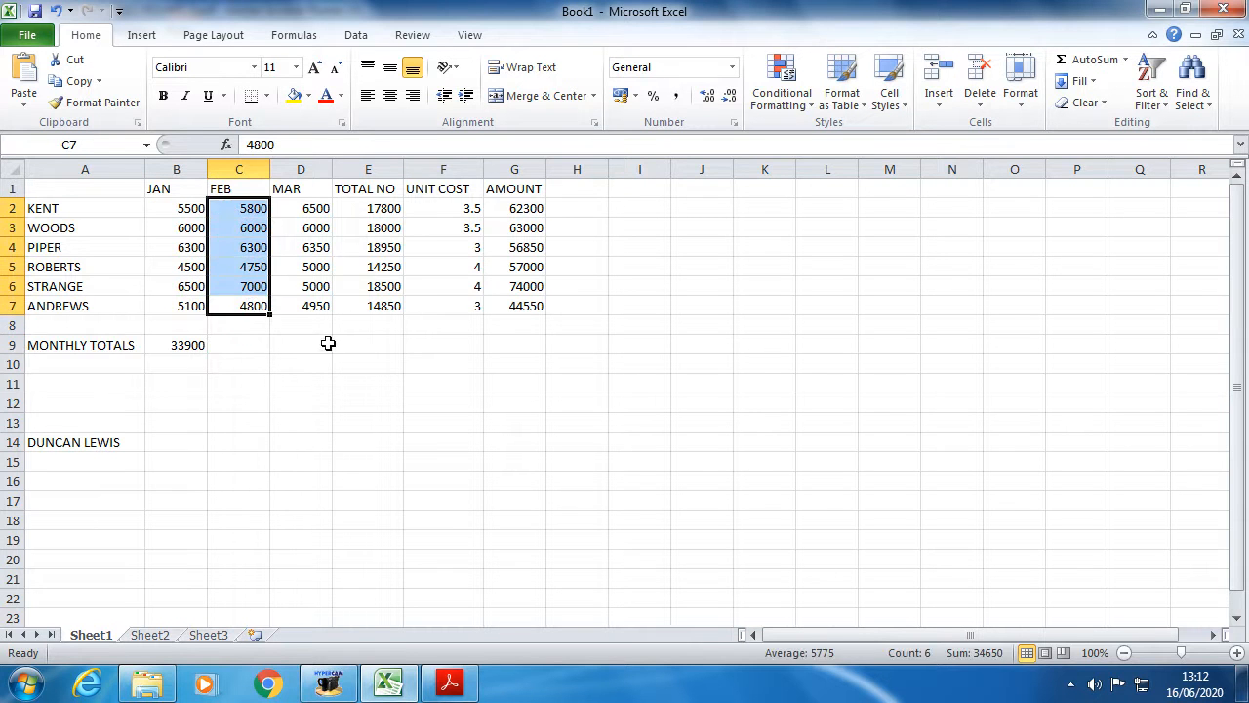
left_click(324, 342)
left_click_drag(318, 307, 312, 208)
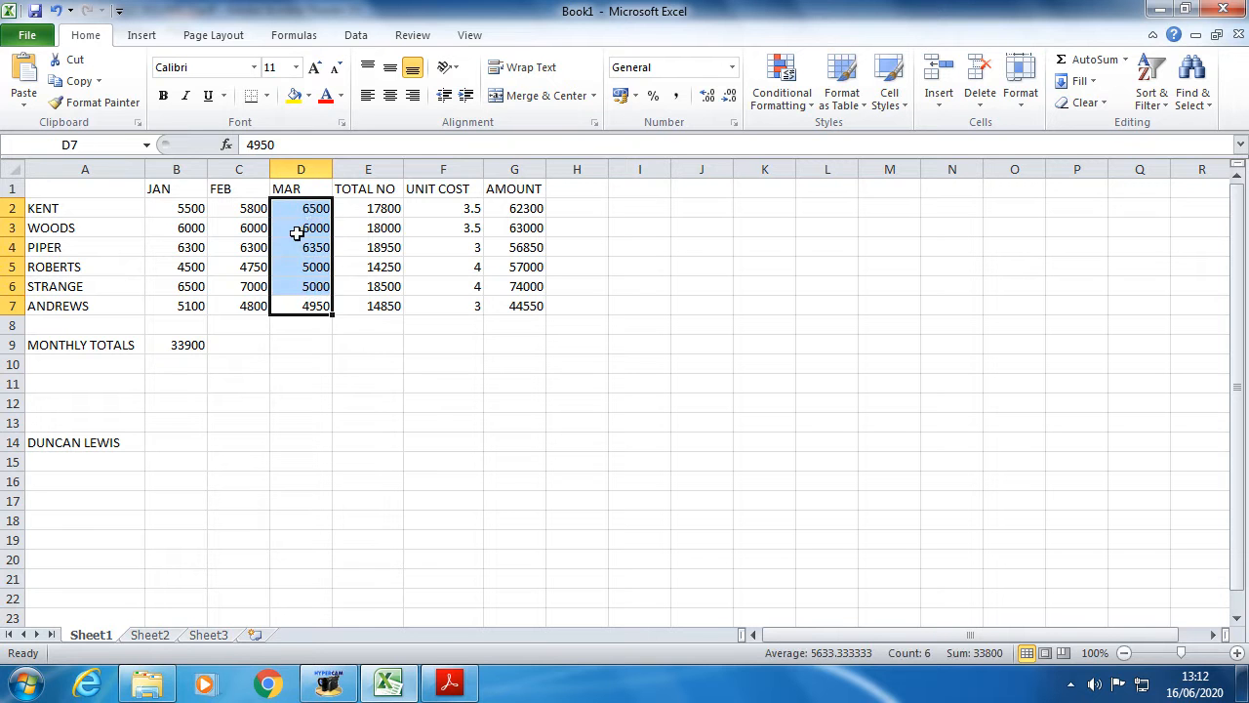
left_click(177, 352)
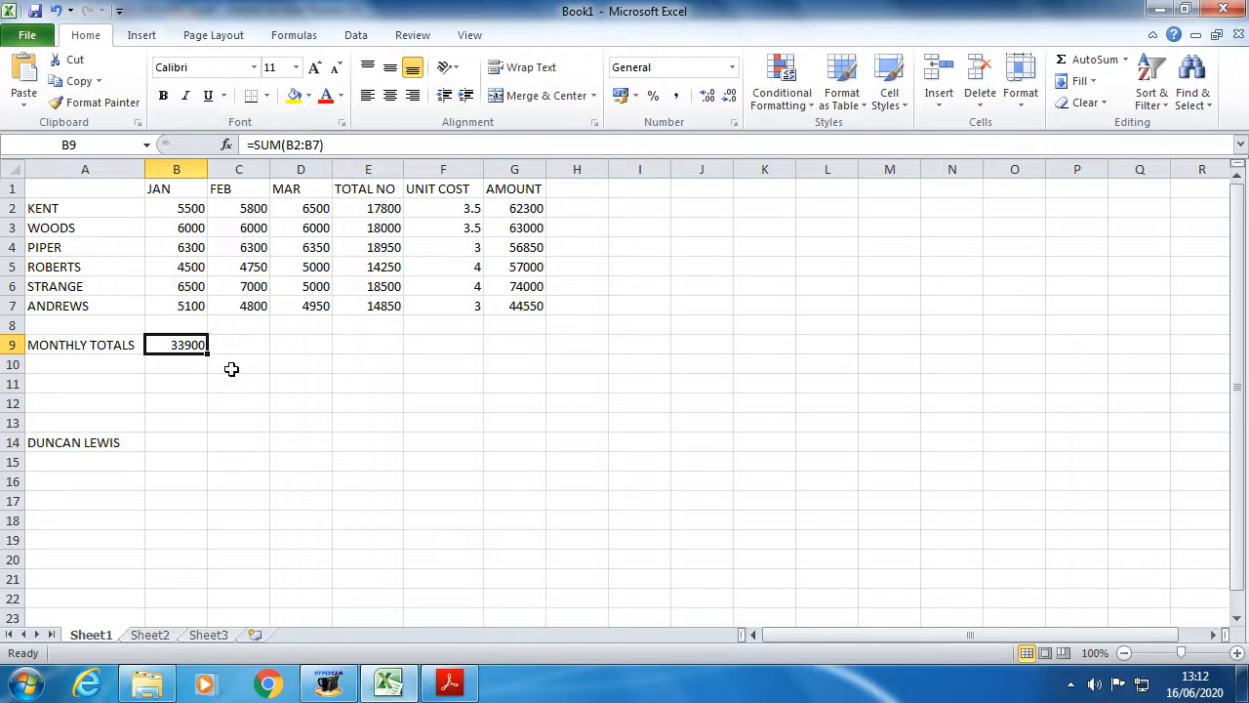
left_click_drag(207, 355, 323, 349)
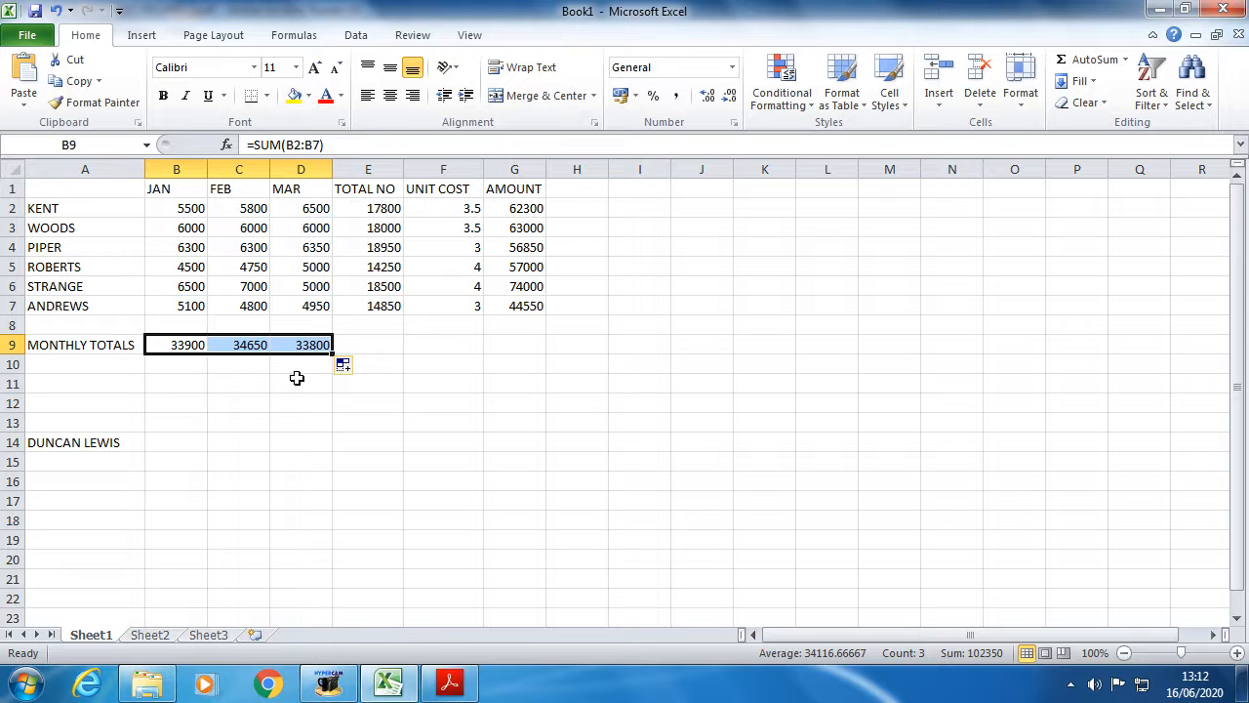
- Read step 8 of the instructions PDF on saving as QUARTER1SALES, then bring up the EXCEL SALES FIGURES folder
left_click(449, 684)
scroll(443, 586, "down", 2)
scroll(444, 585, "down", 2)
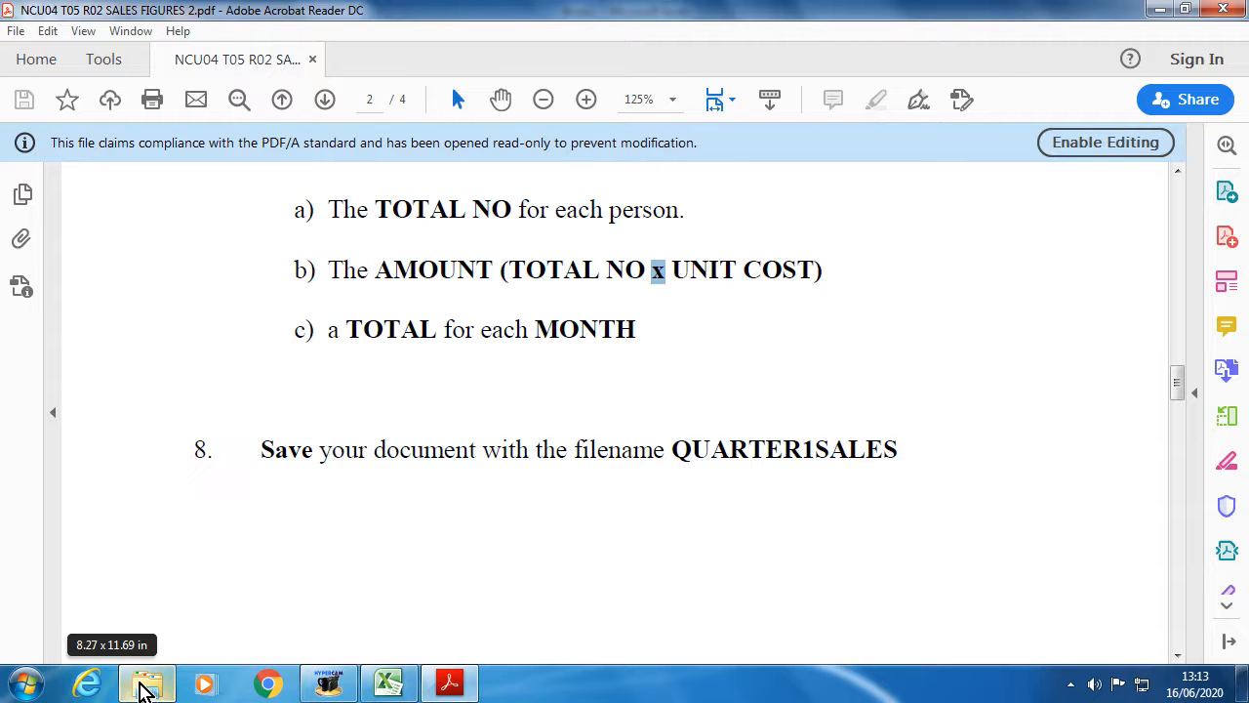
left_click(146, 686)
- Make a new EXCEL PRACTICE folder on the Q: drive and close Windows Explorer
left_click(127, 403)
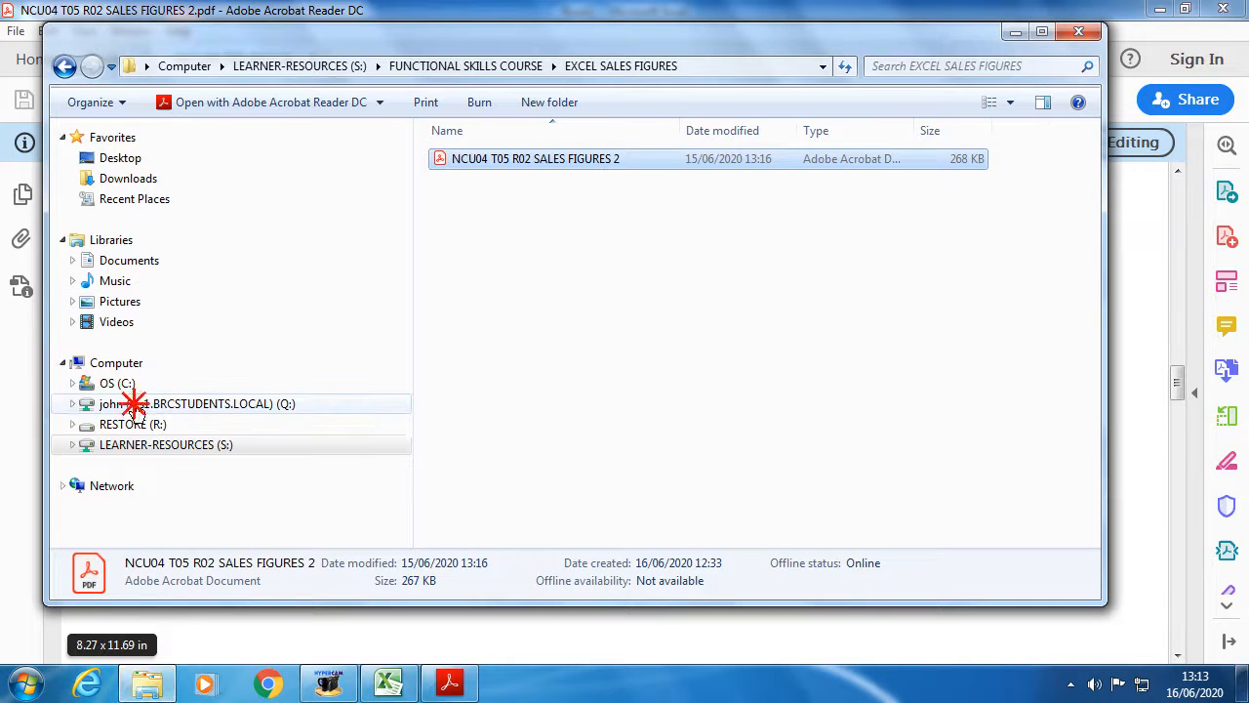
right_click(503, 240)
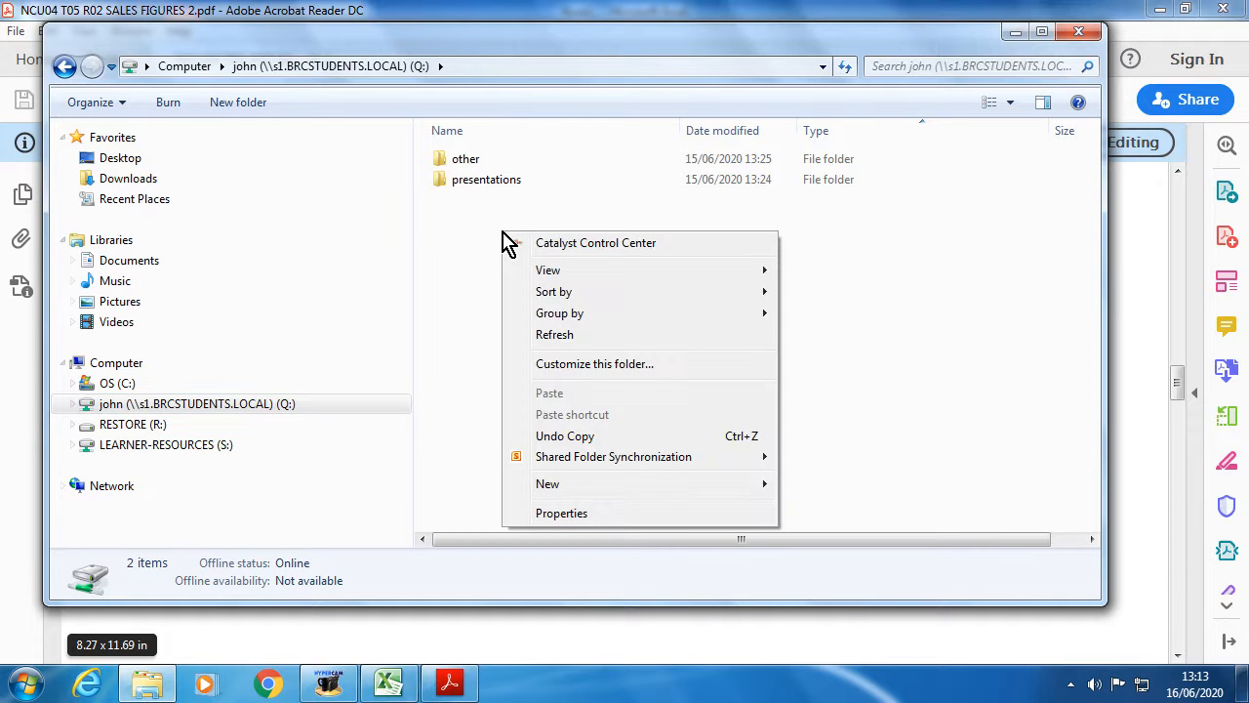
mouse_move(561, 488)
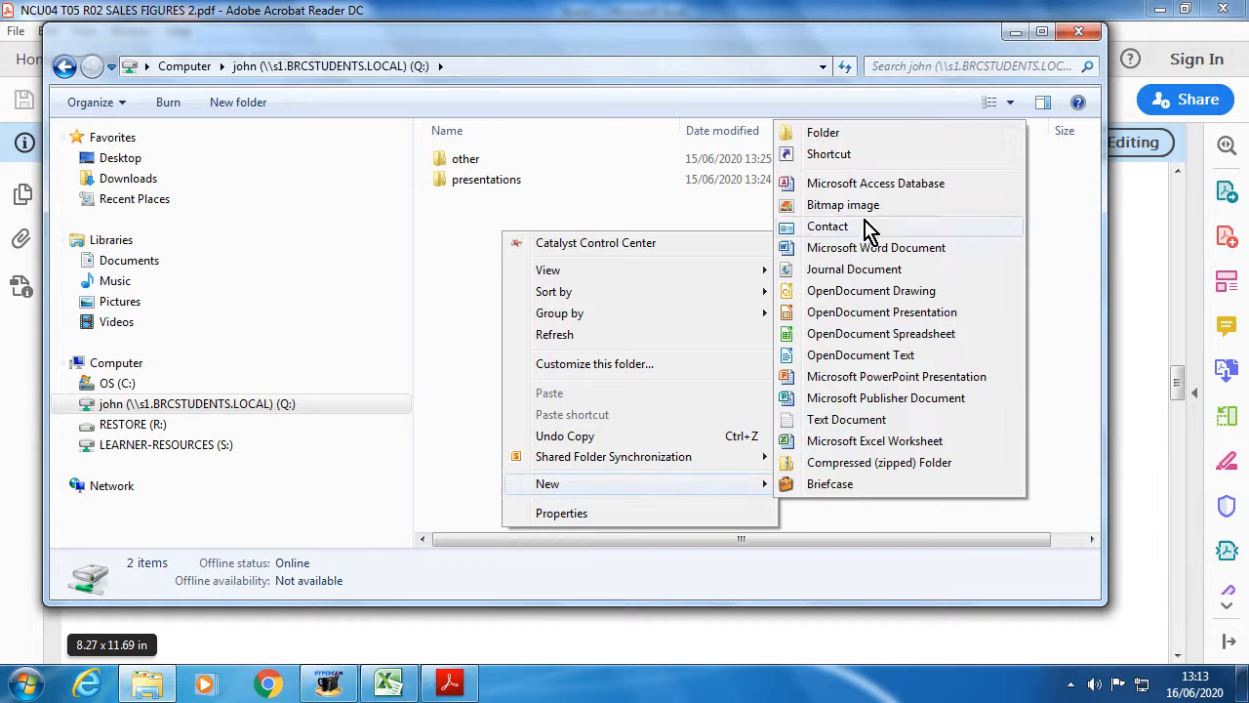
left_click(828, 140)
type("EXCEL")
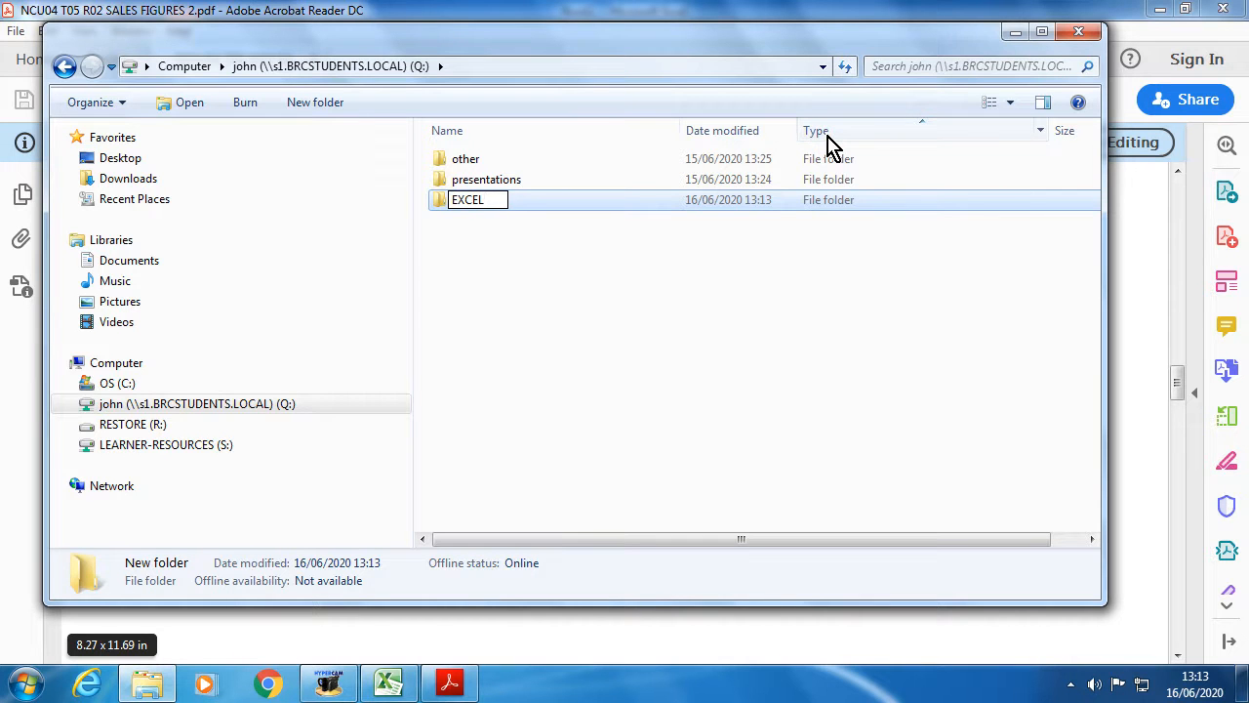
type(" PRACT")
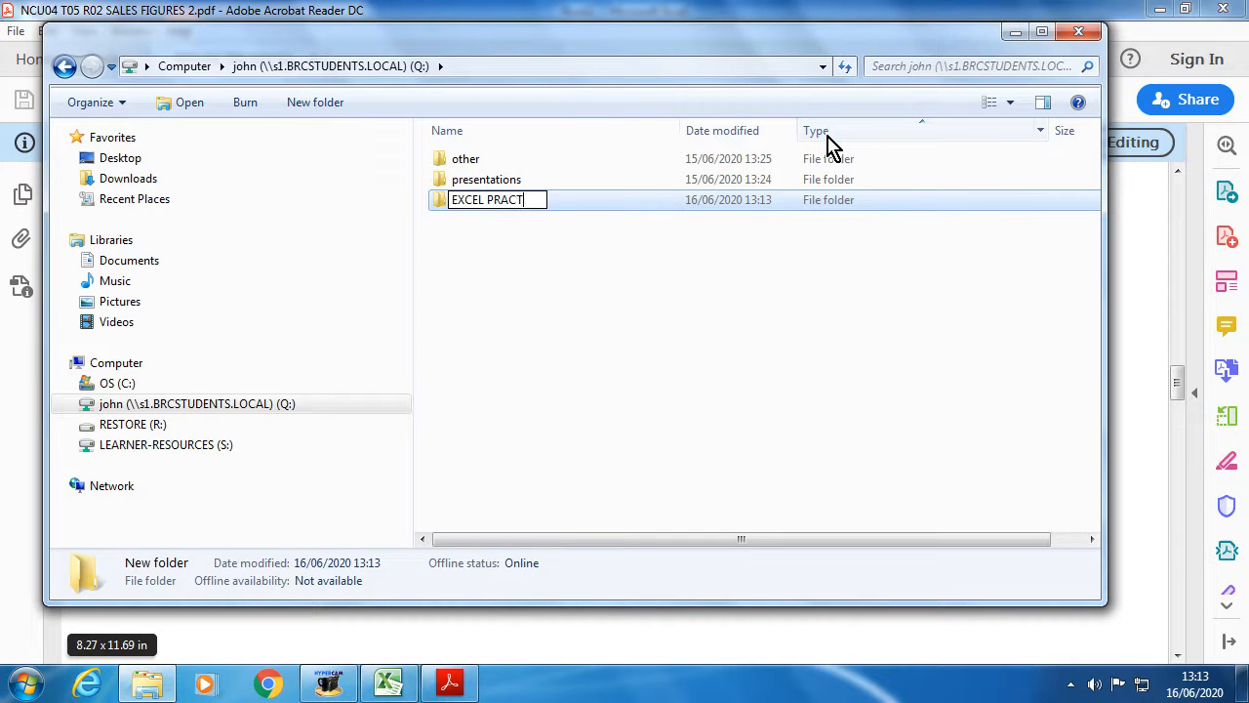
type("IC")
key("BackSpace")
key("BackSpace")
type("IC")
key("Return")
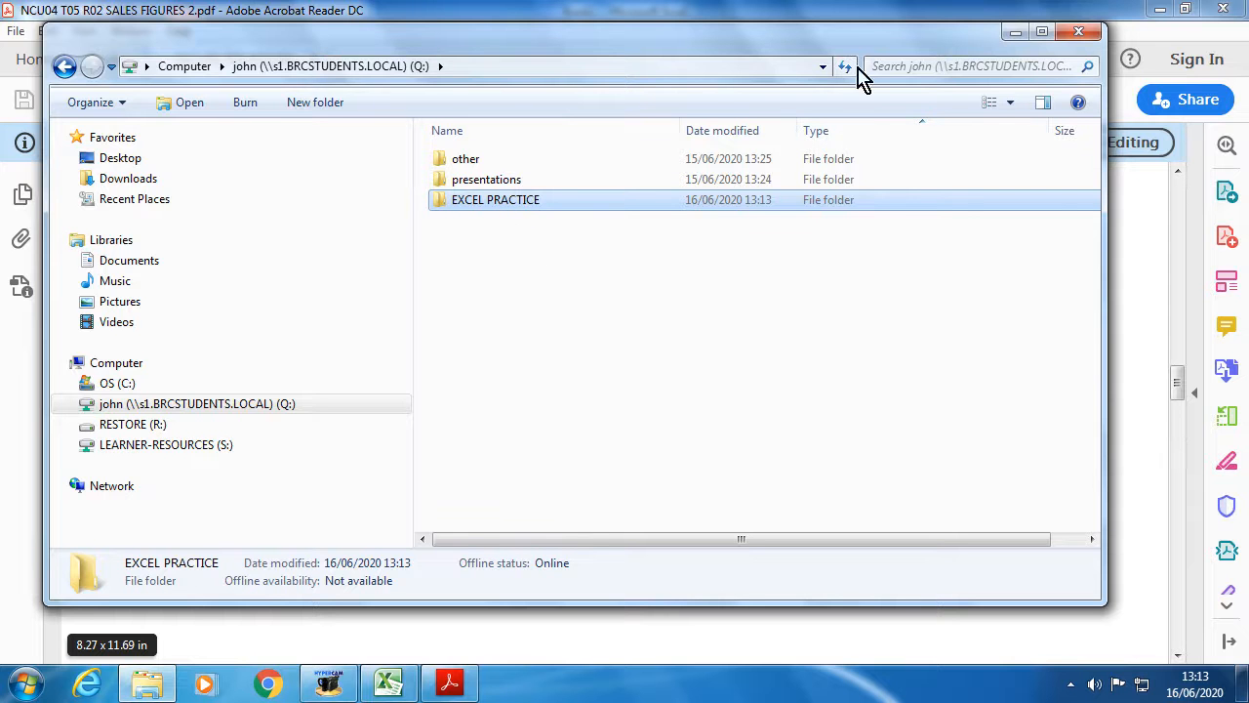
left_click(1080, 35)
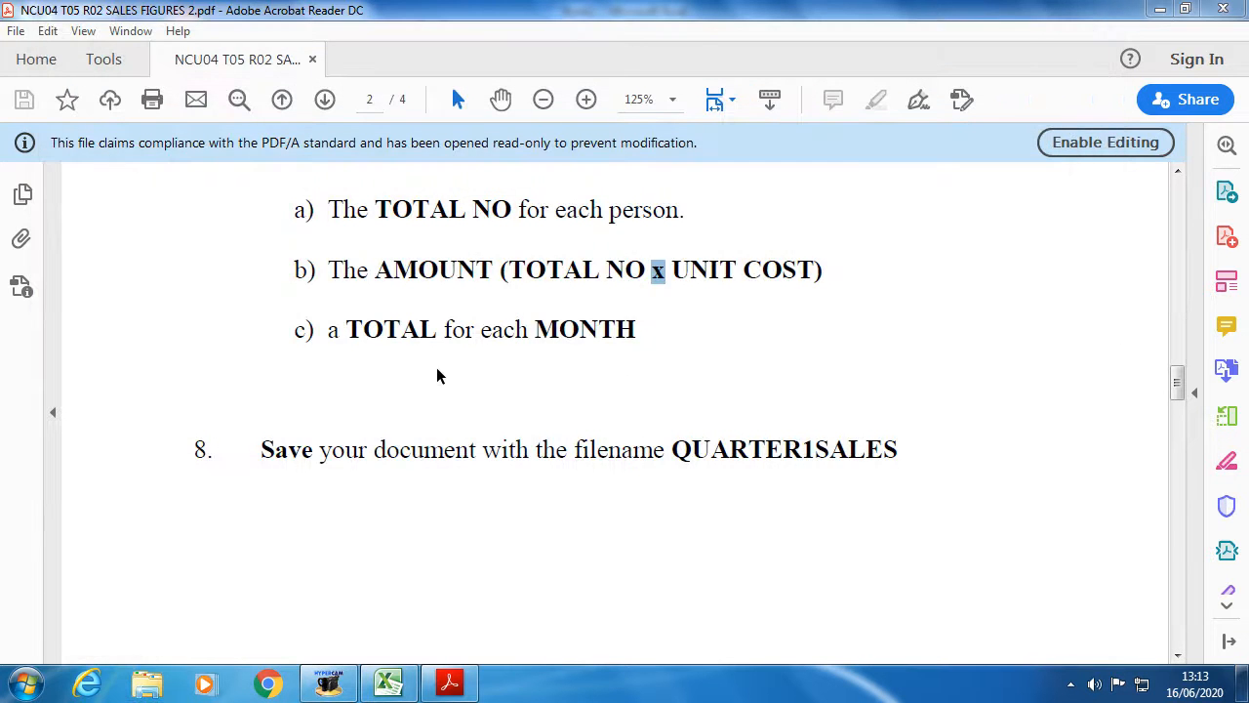
- Save the sales workbook as QUARTER1SALES in Q:\EXCEL PRACTICE
left_click(388, 683)
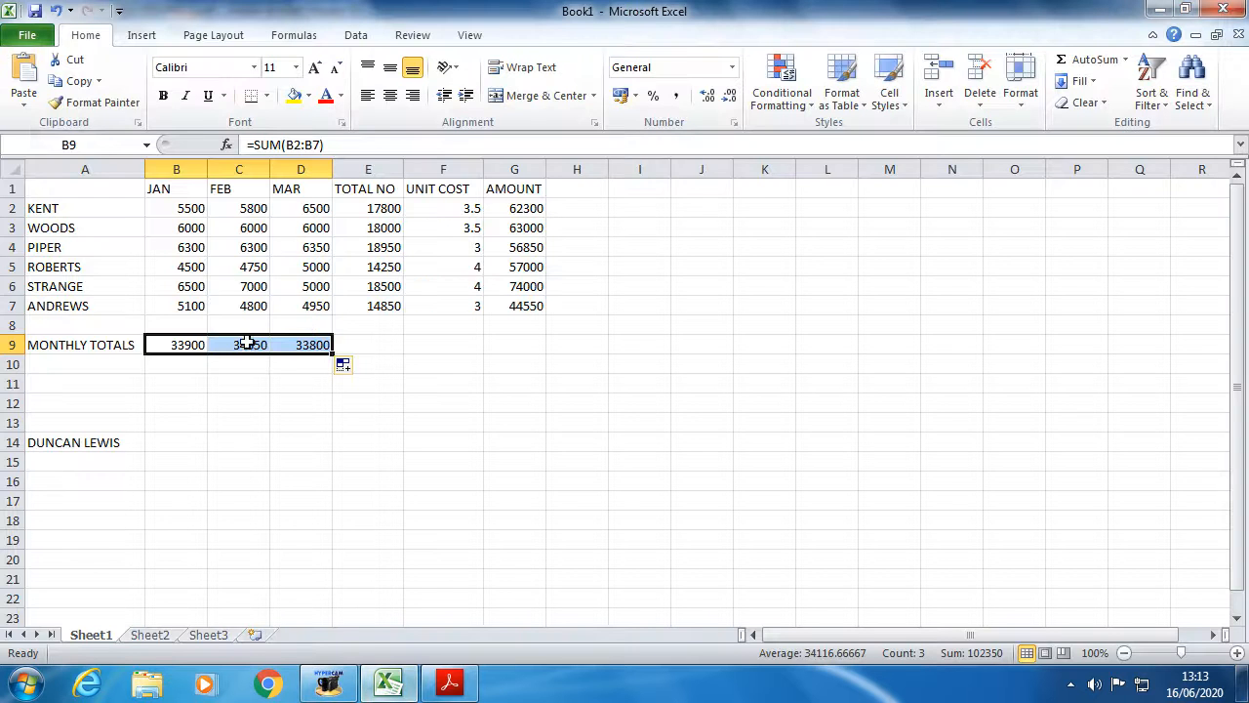
left_click(29, 43)
key("Escape")
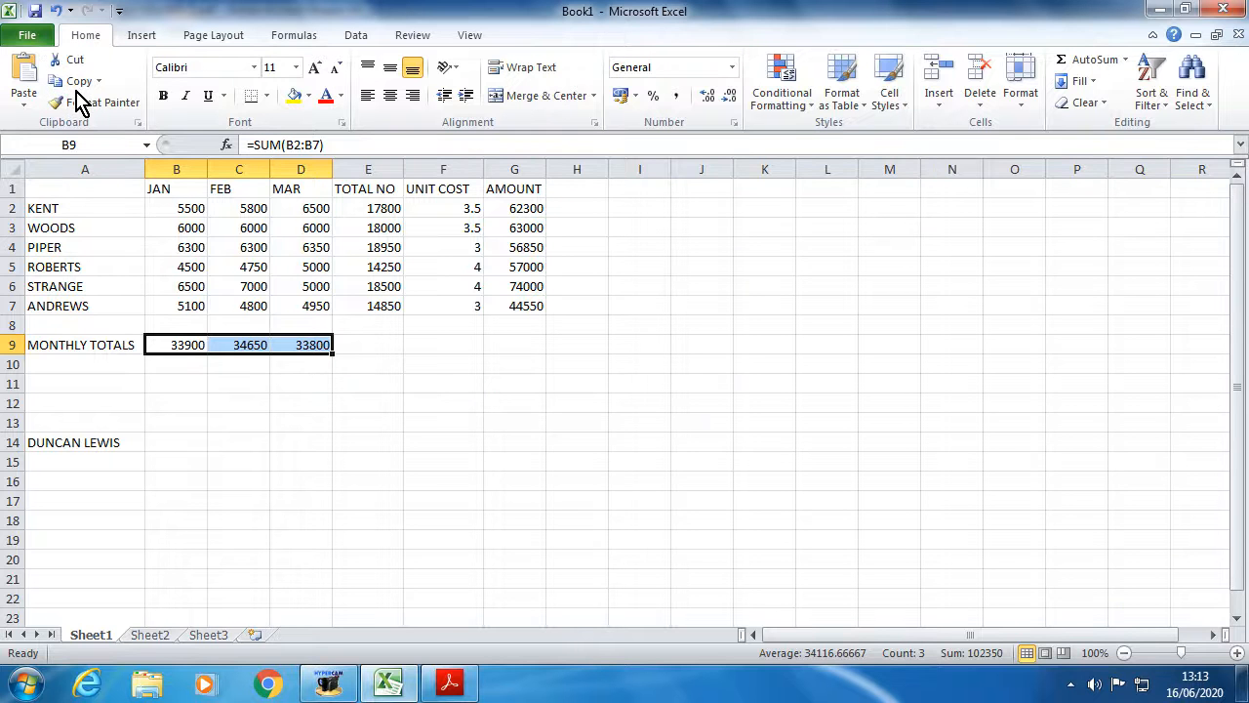
key("ctrl+s")
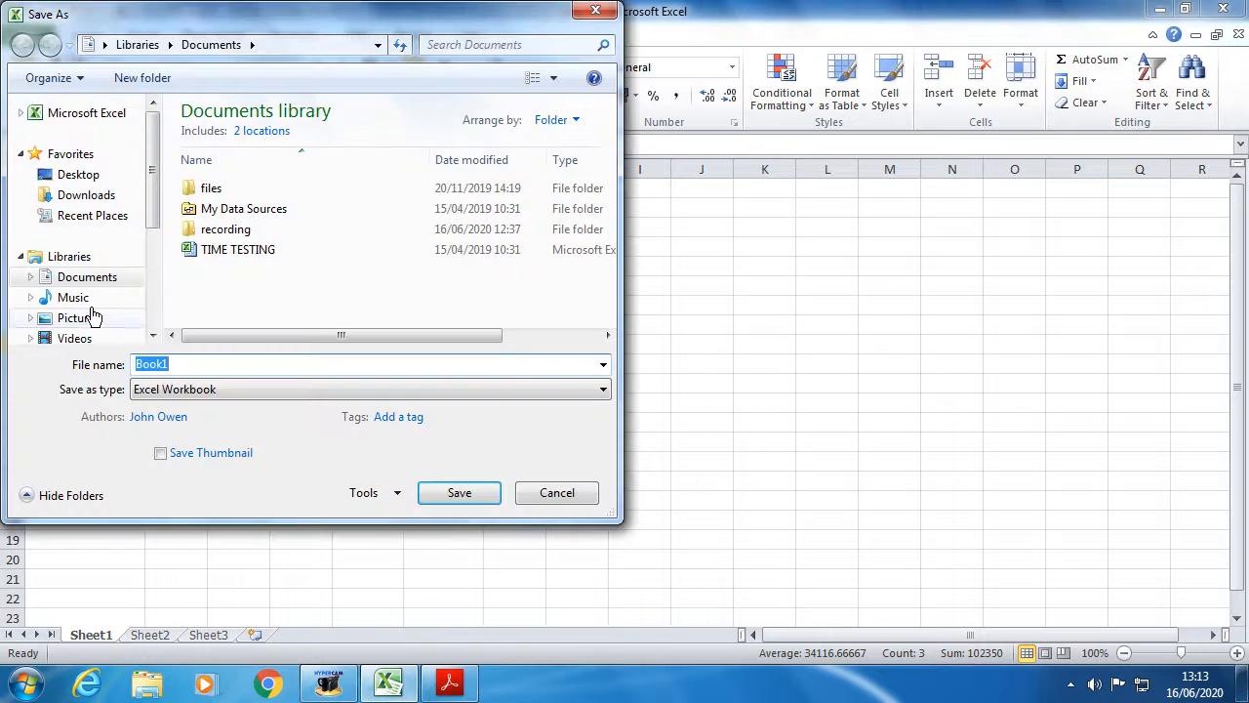
left_click(145, 287)
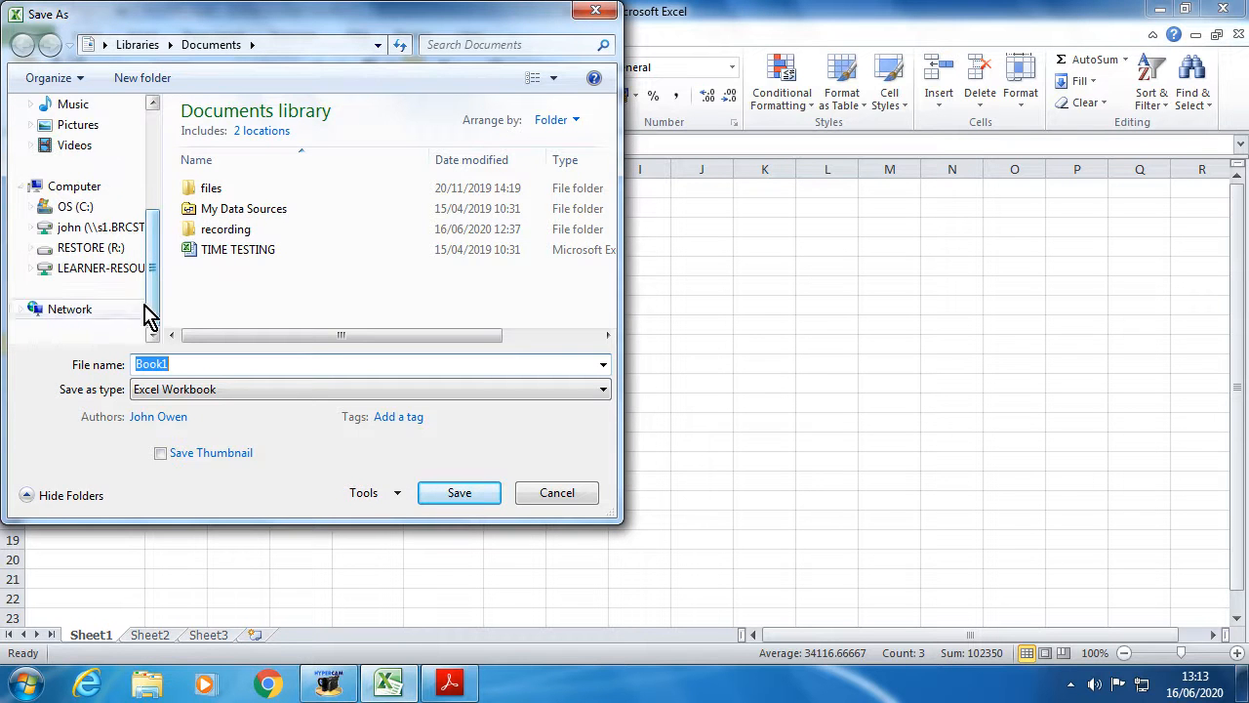
left_click(93, 228)
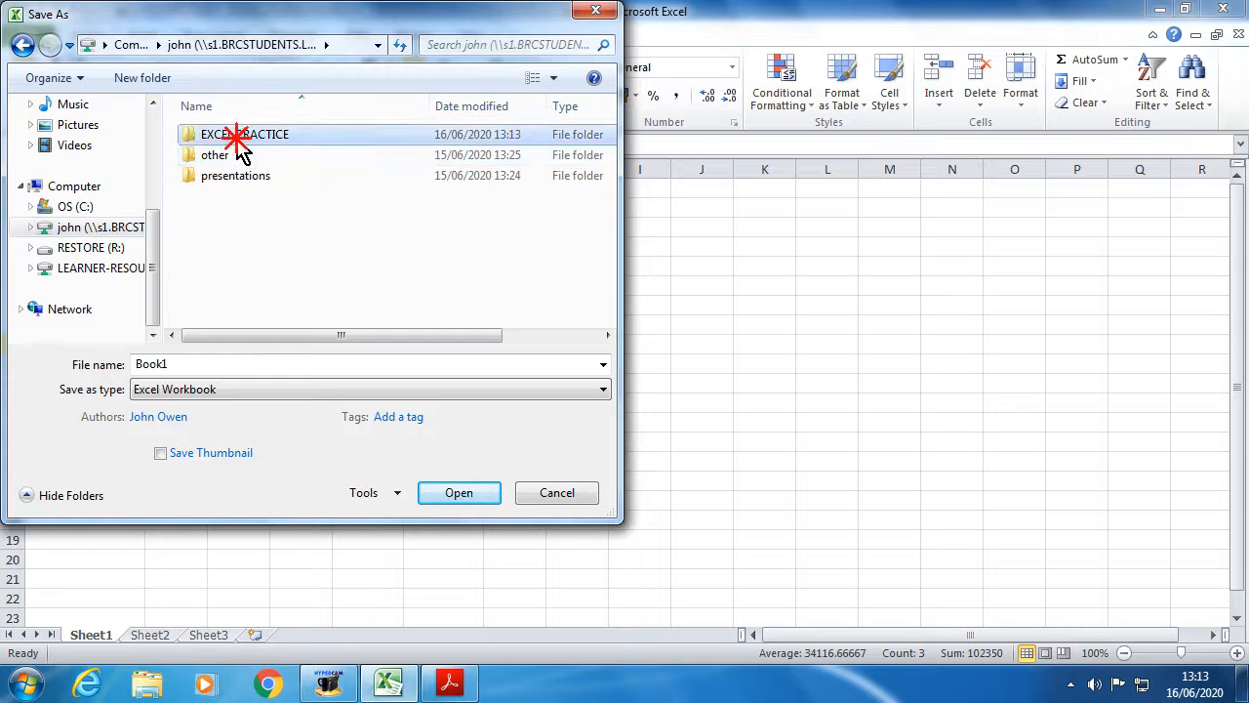
double_click(242, 136)
double_click(176, 361)
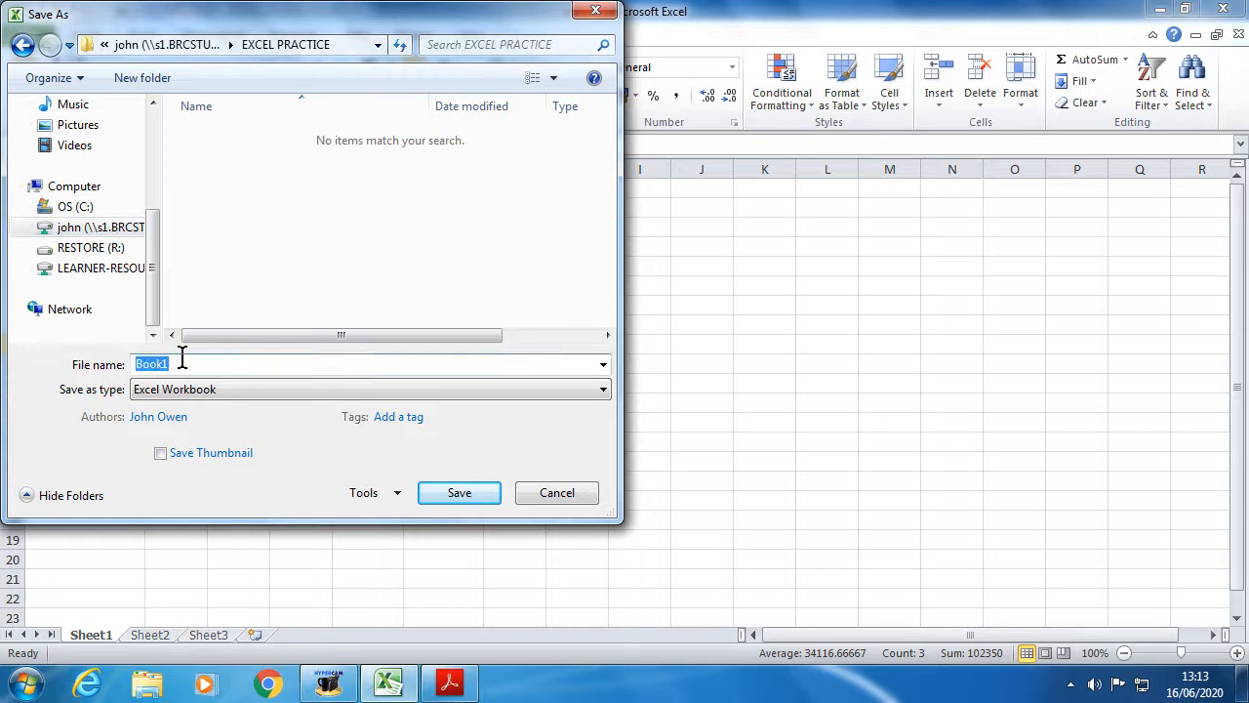
type("QUARTER1SALES")
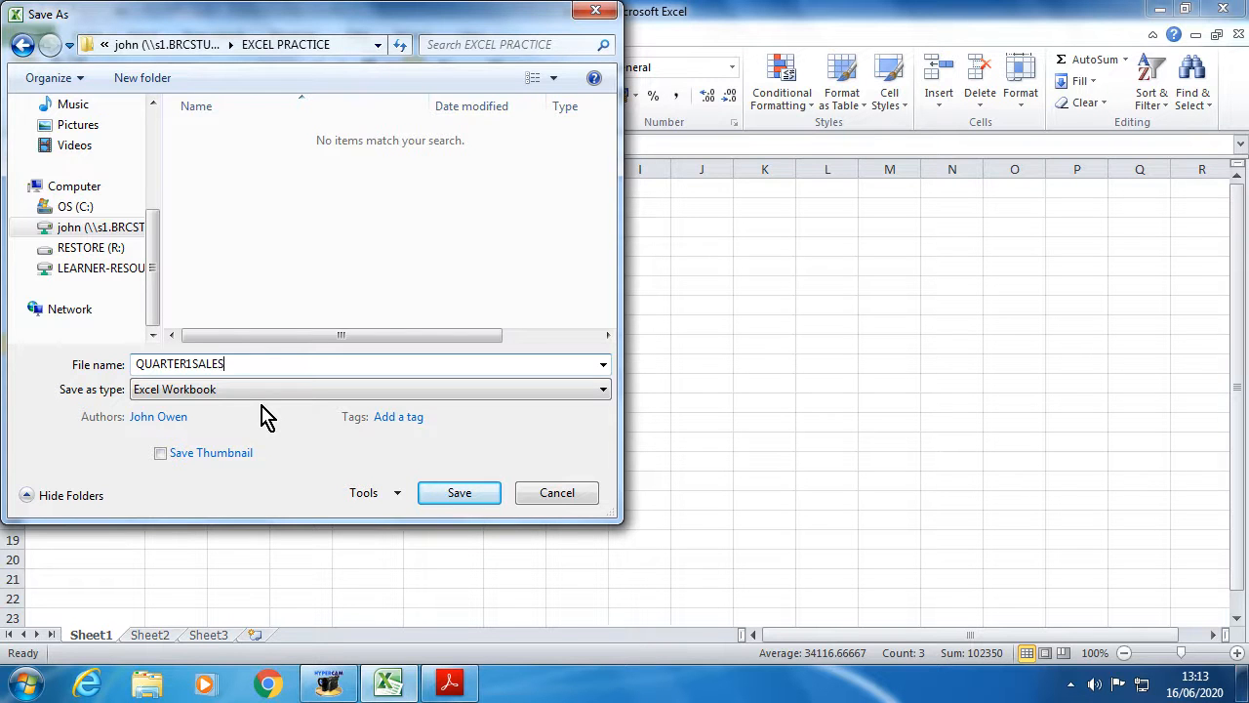
left_click(431, 499)
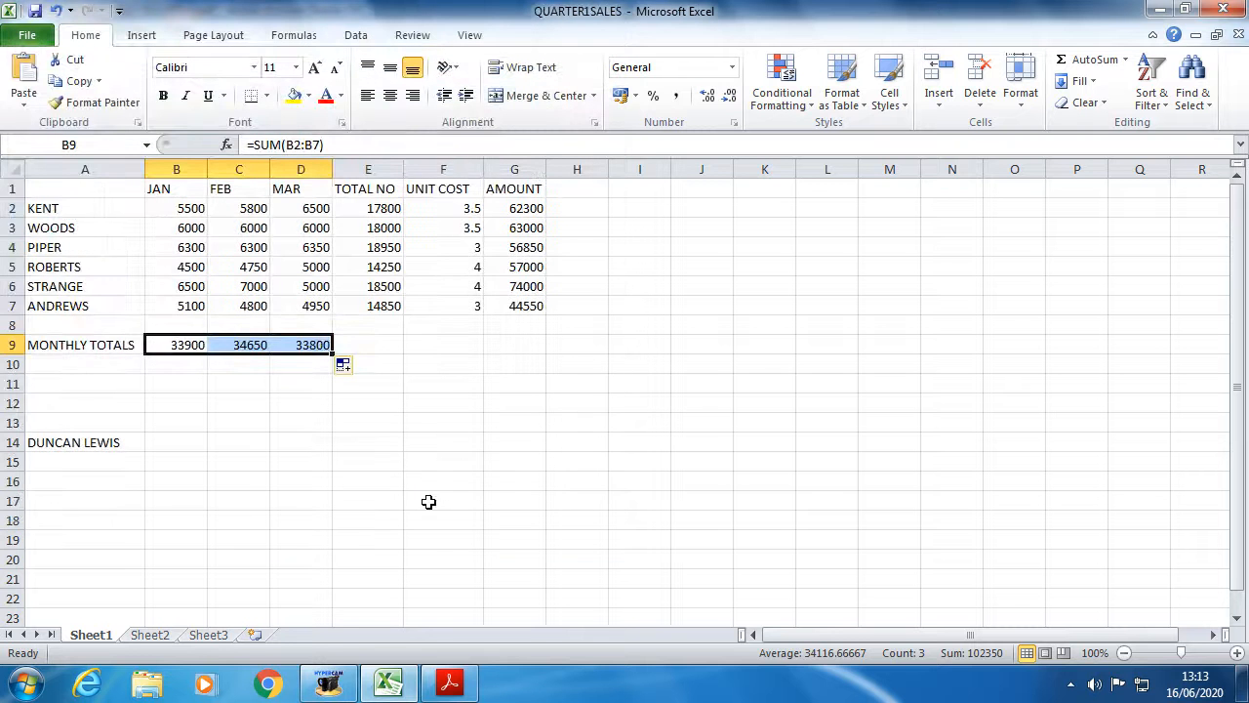
left_click(450, 683)
scroll(511, 518, "down", 5)
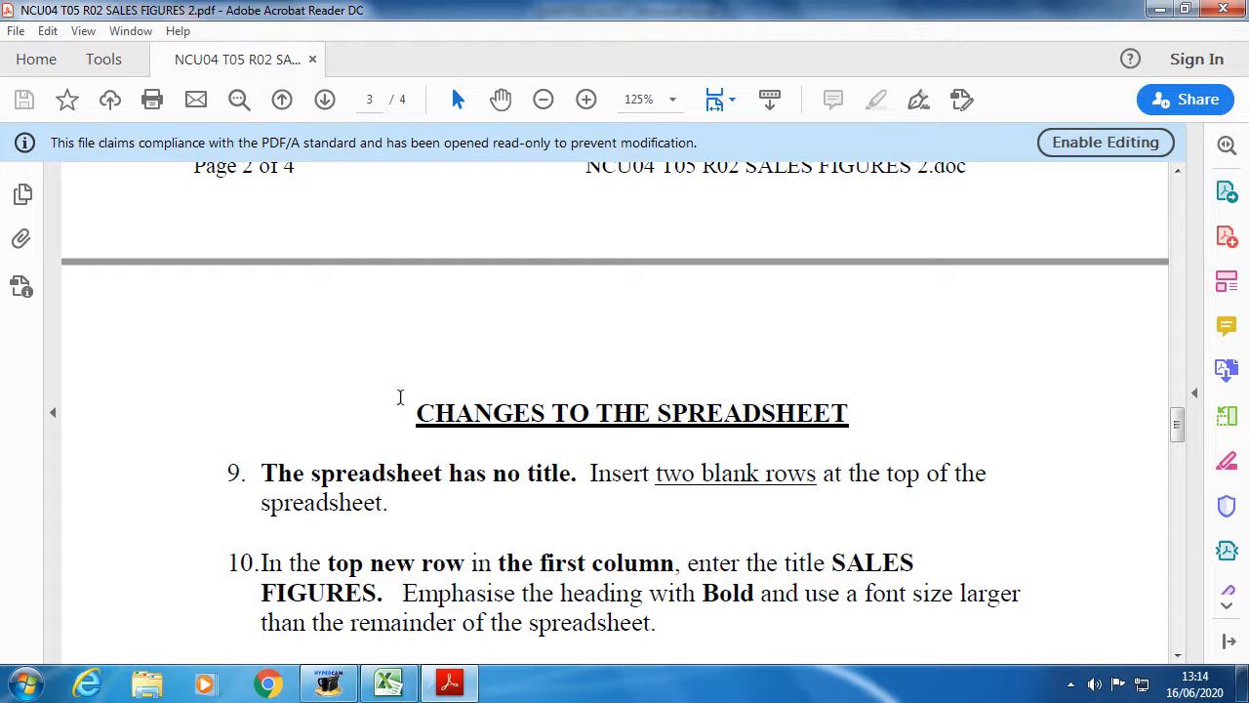
scroll(563, 400, "up", 3)
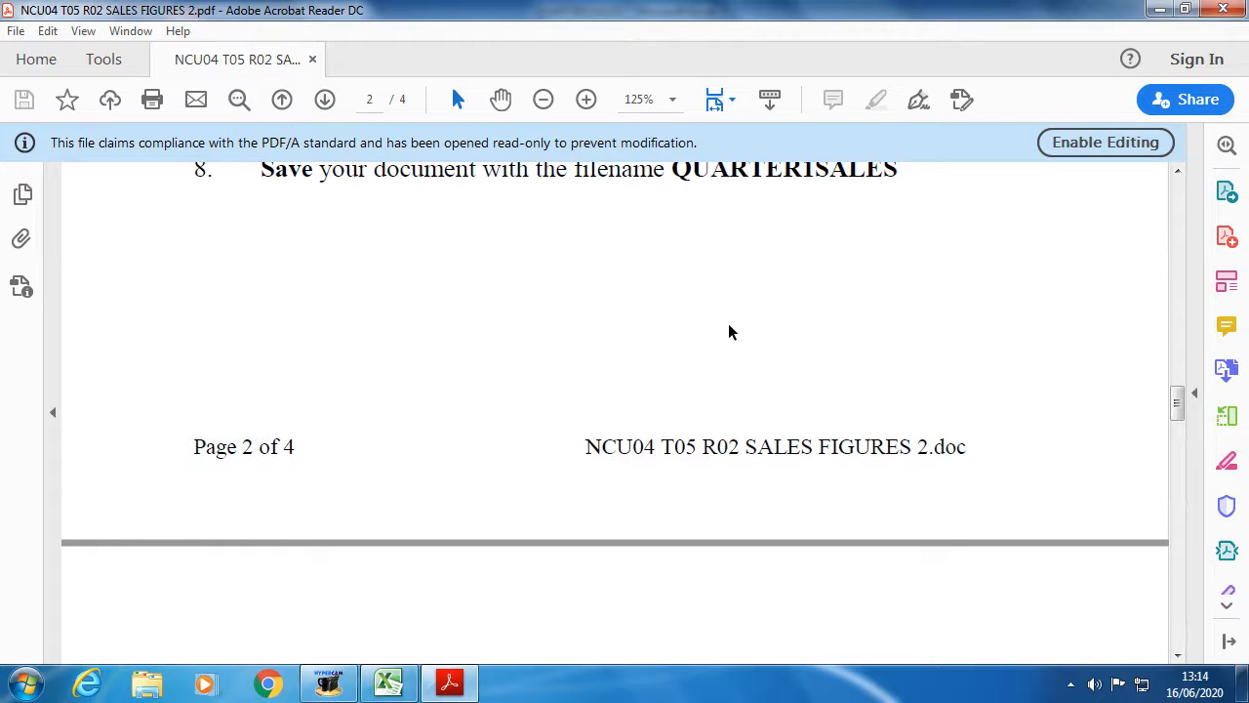
scroll(488, 278, "up", 2)
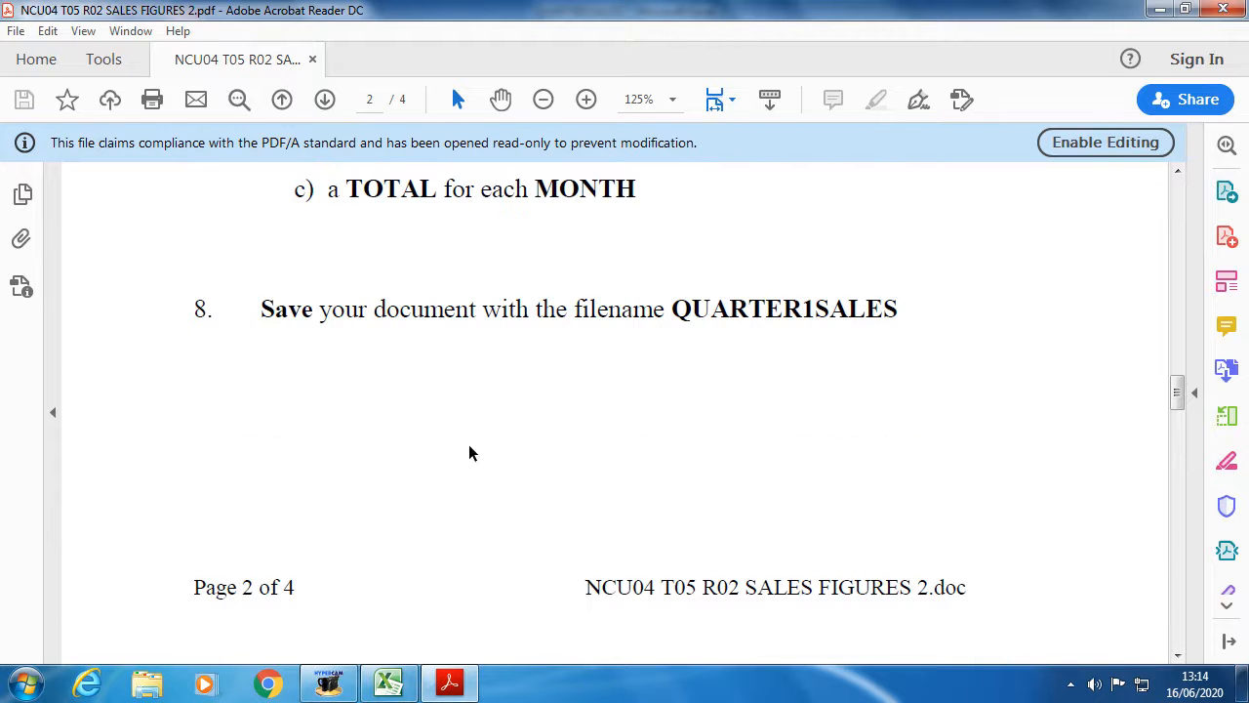
scroll(413, 603, "down", 8)
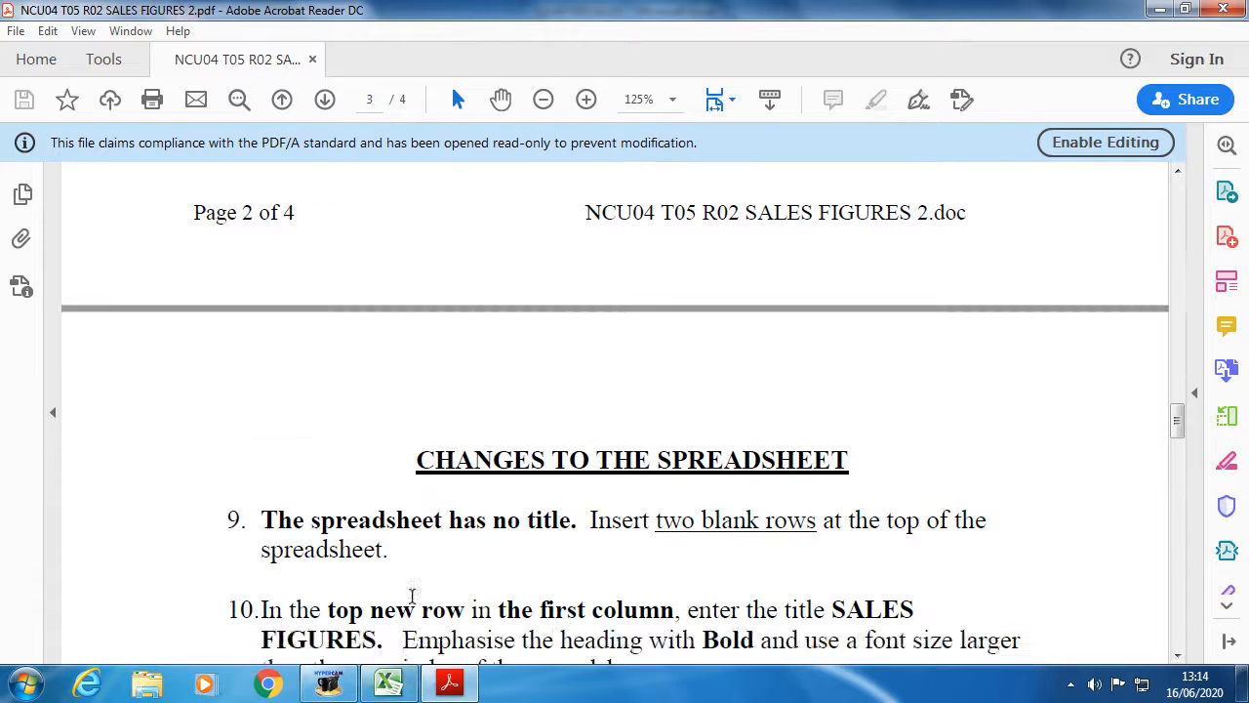
scroll(412, 595, "down", 6)
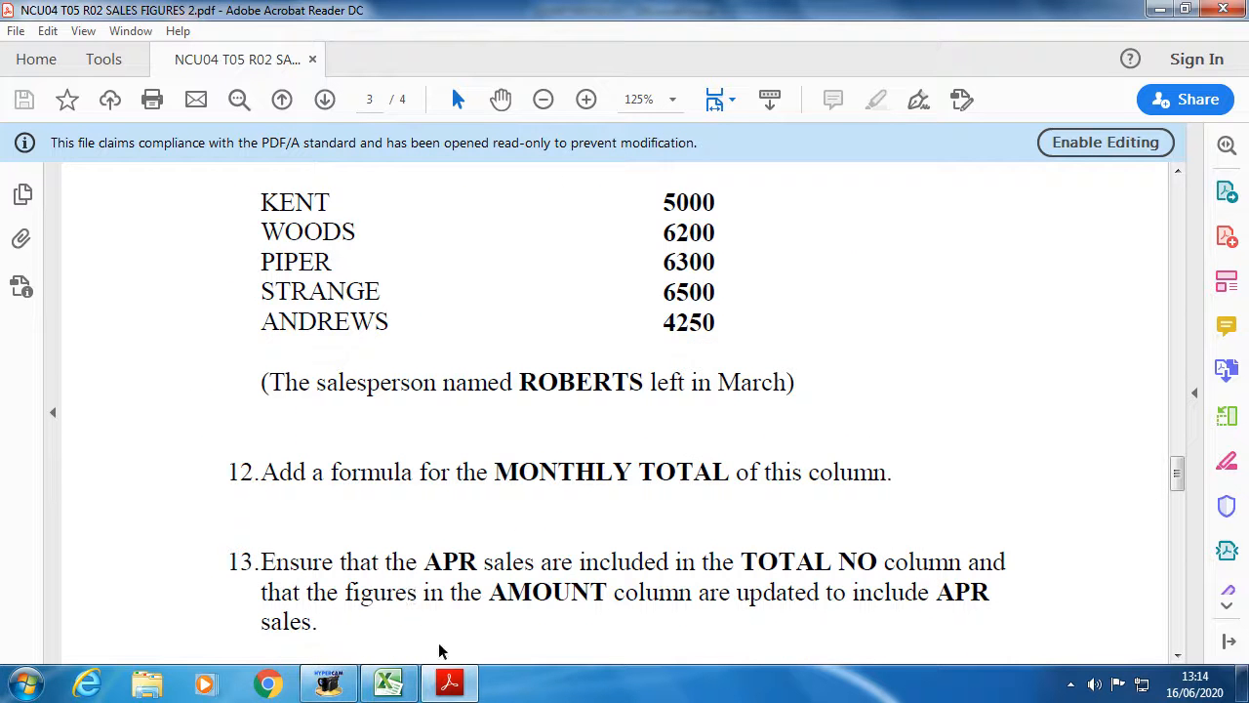
mouse_move(329, 681)
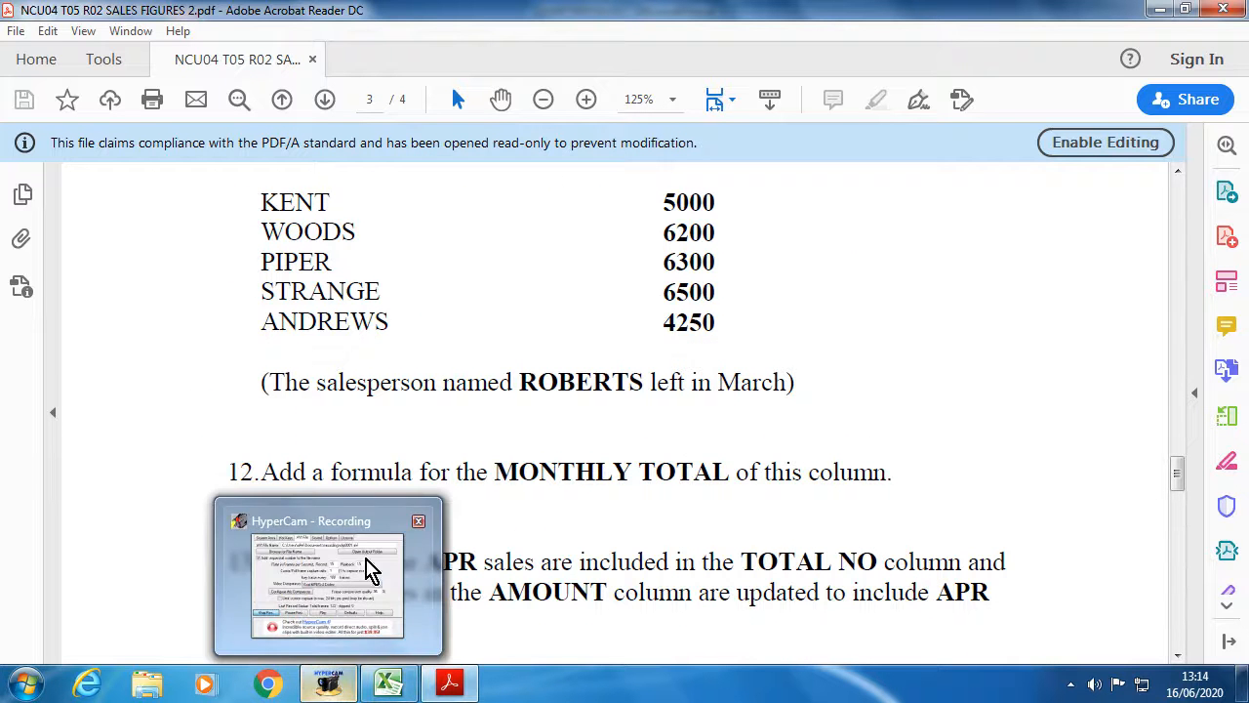
scroll(572, 504, "up", 4)
left_click(389, 685)
left_click(429, 516)
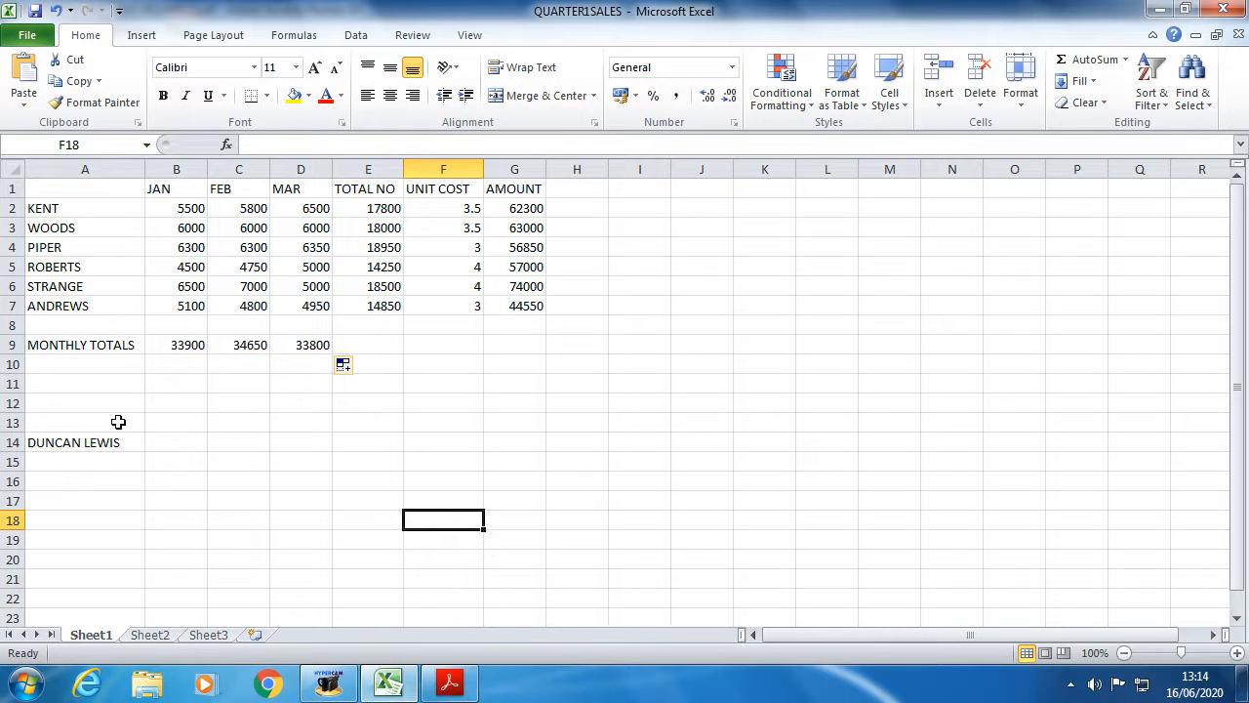